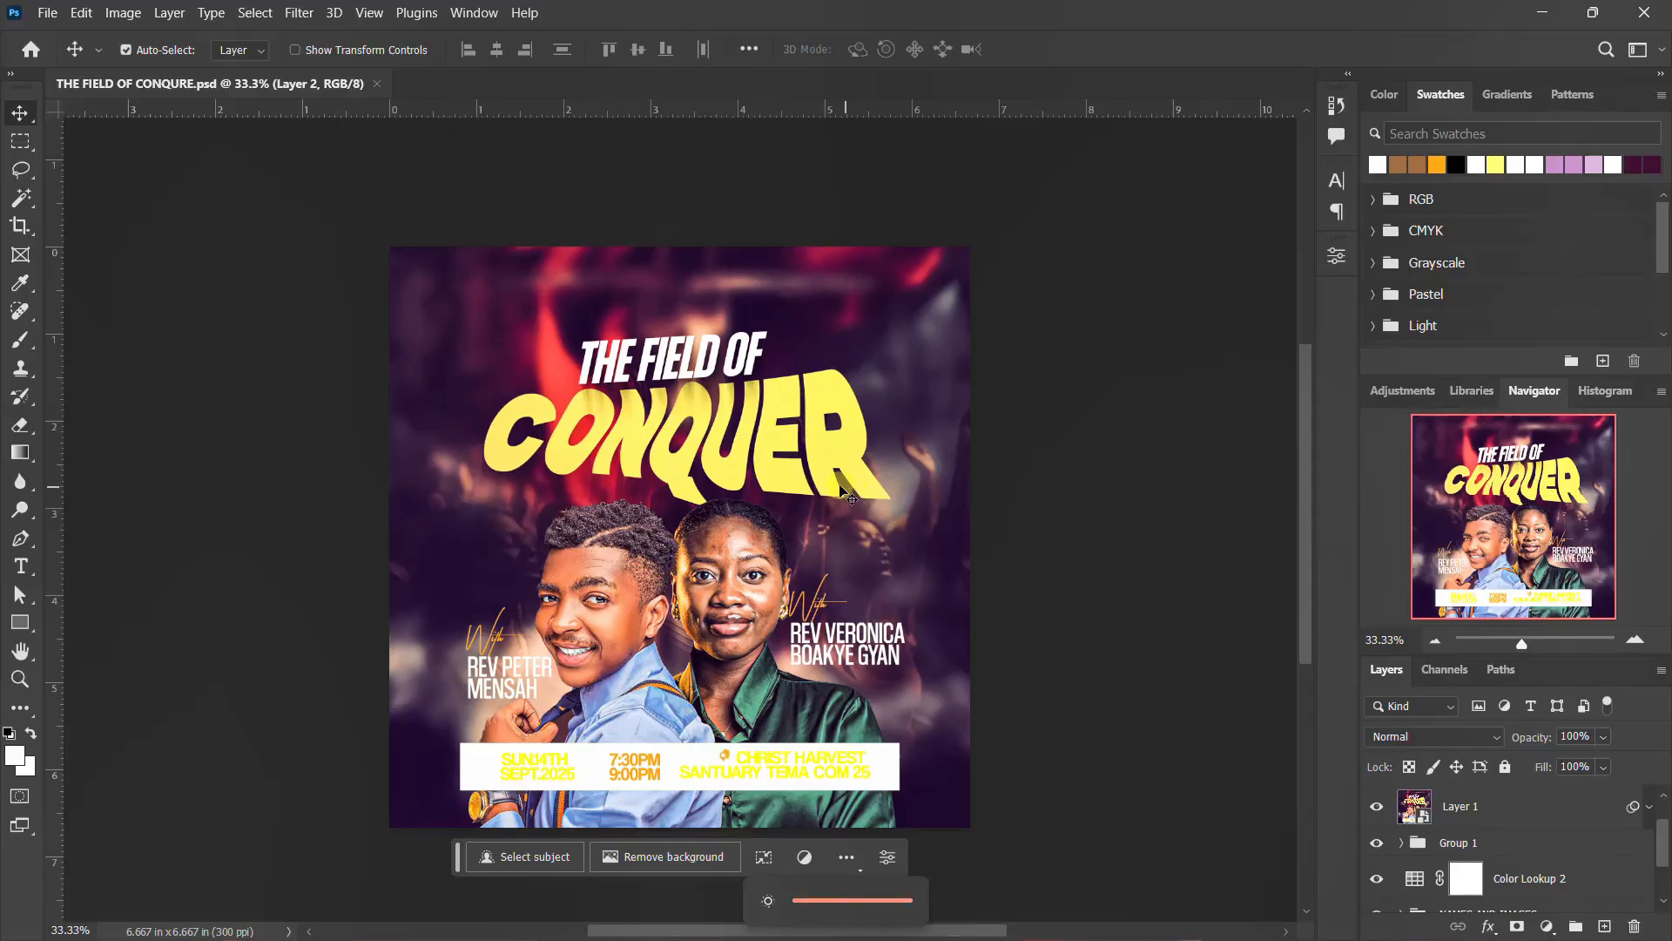
# Inspect how the flyer is built by hiding its layers and groups one after another, from Layer 2 down to BACKGROUND
pyautogui.scroll(3, 833, 493)
pyautogui.scroll(2, 833, 503)
pyautogui.scroll(-3, 833, 504)
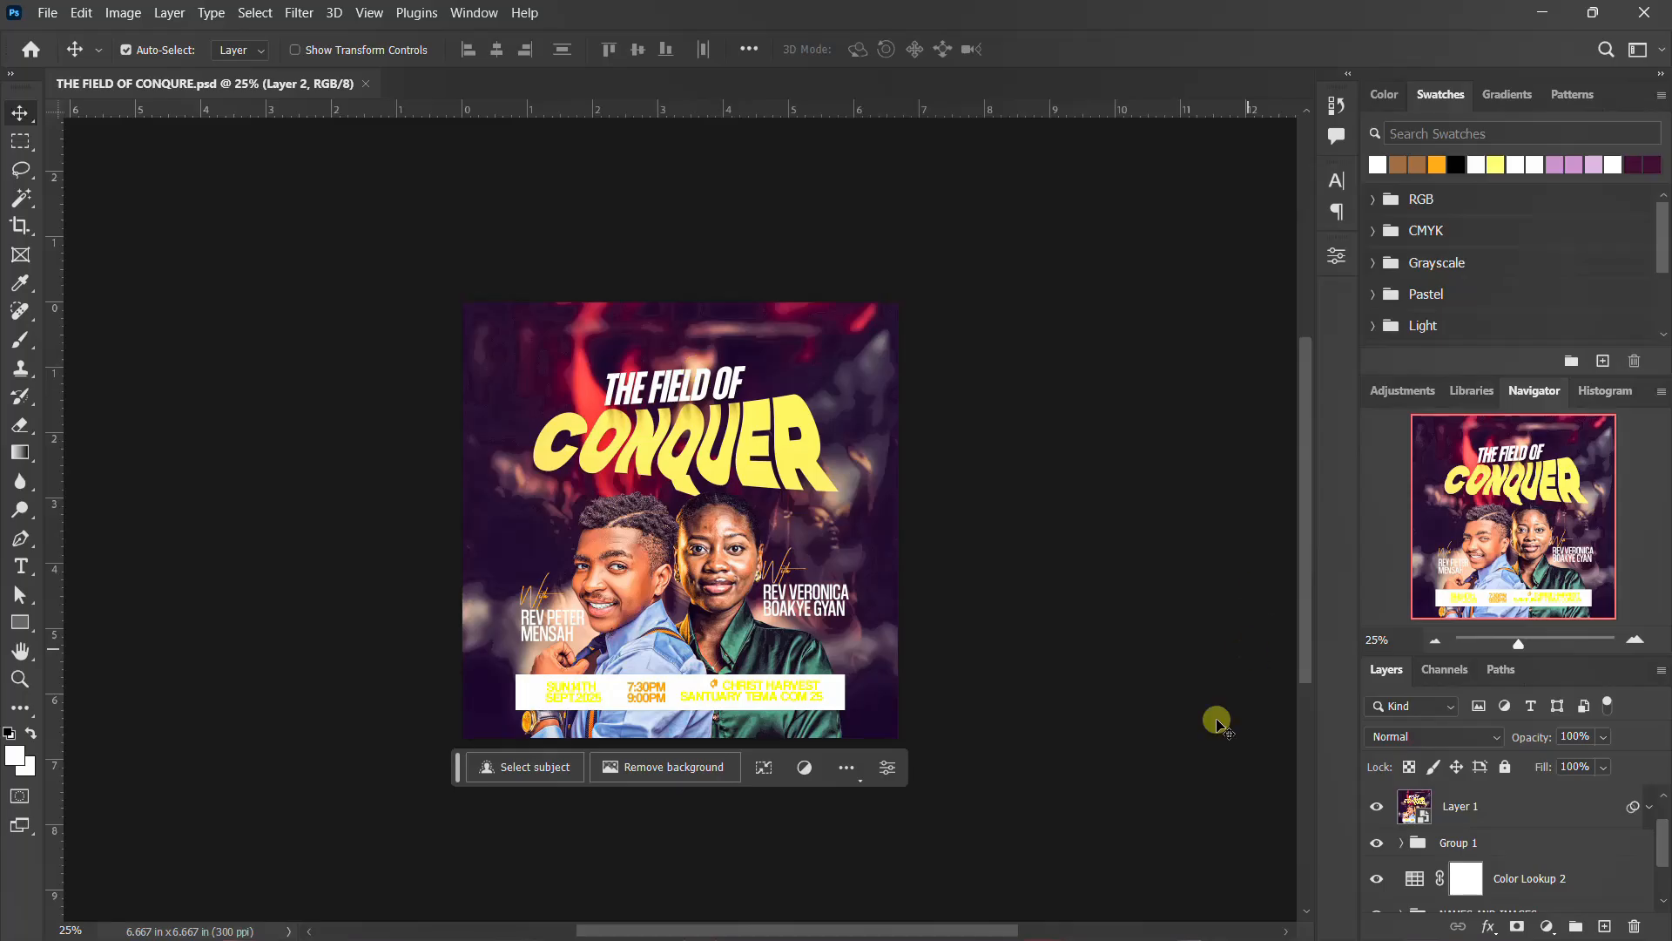
pyautogui.scroll(1, 1402, 828)
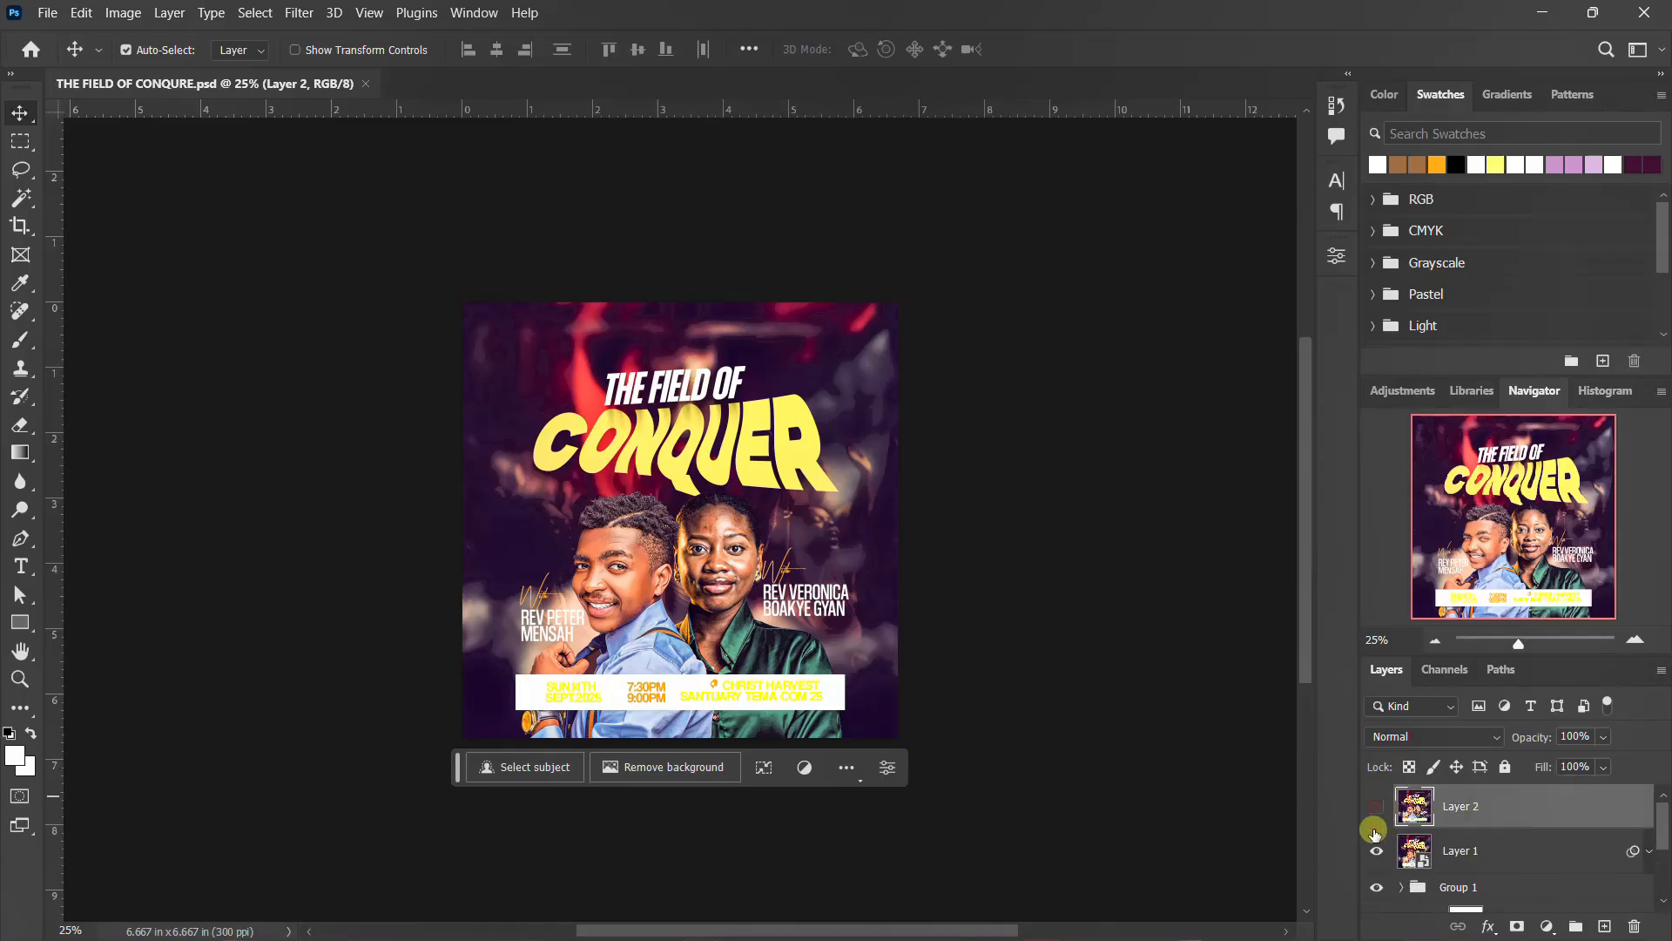
pyautogui.click(1376, 850)
pyautogui.scroll(-1, 1378, 836)
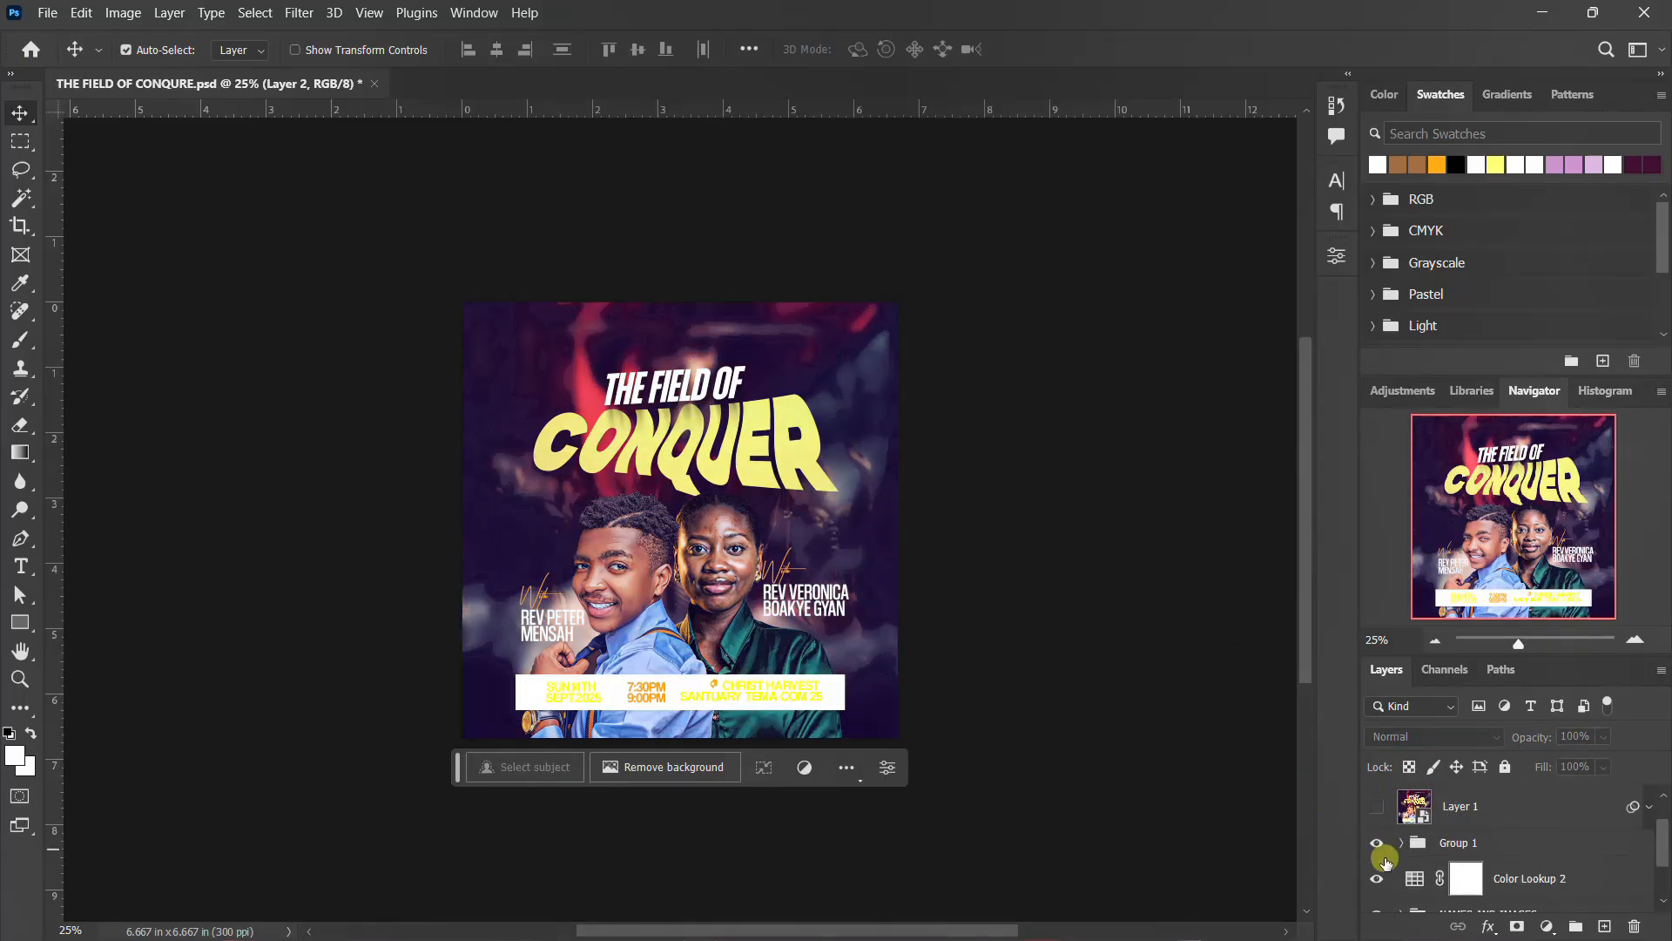
pyautogui.moveTo(1373, 847); pyautogui.dragTo(1376, 880)
pyautogui.scroll(-1, 1393, 869)
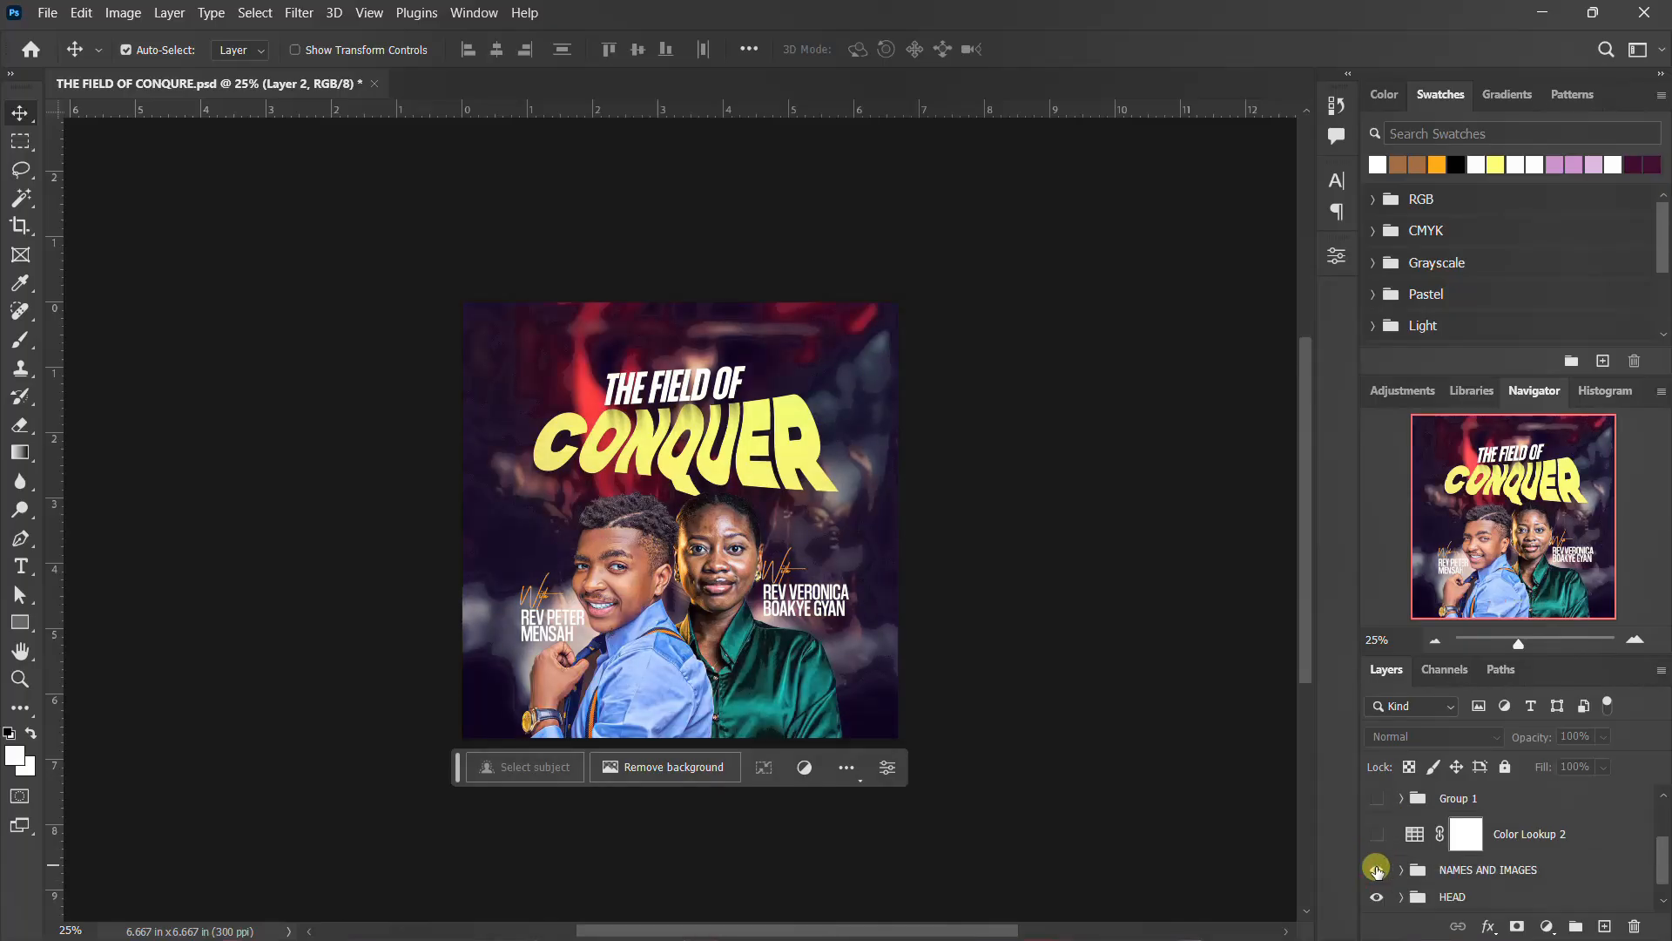
pyautogui.click(1376, 869)
pyautogui.scroll(-1, 1375, 870)
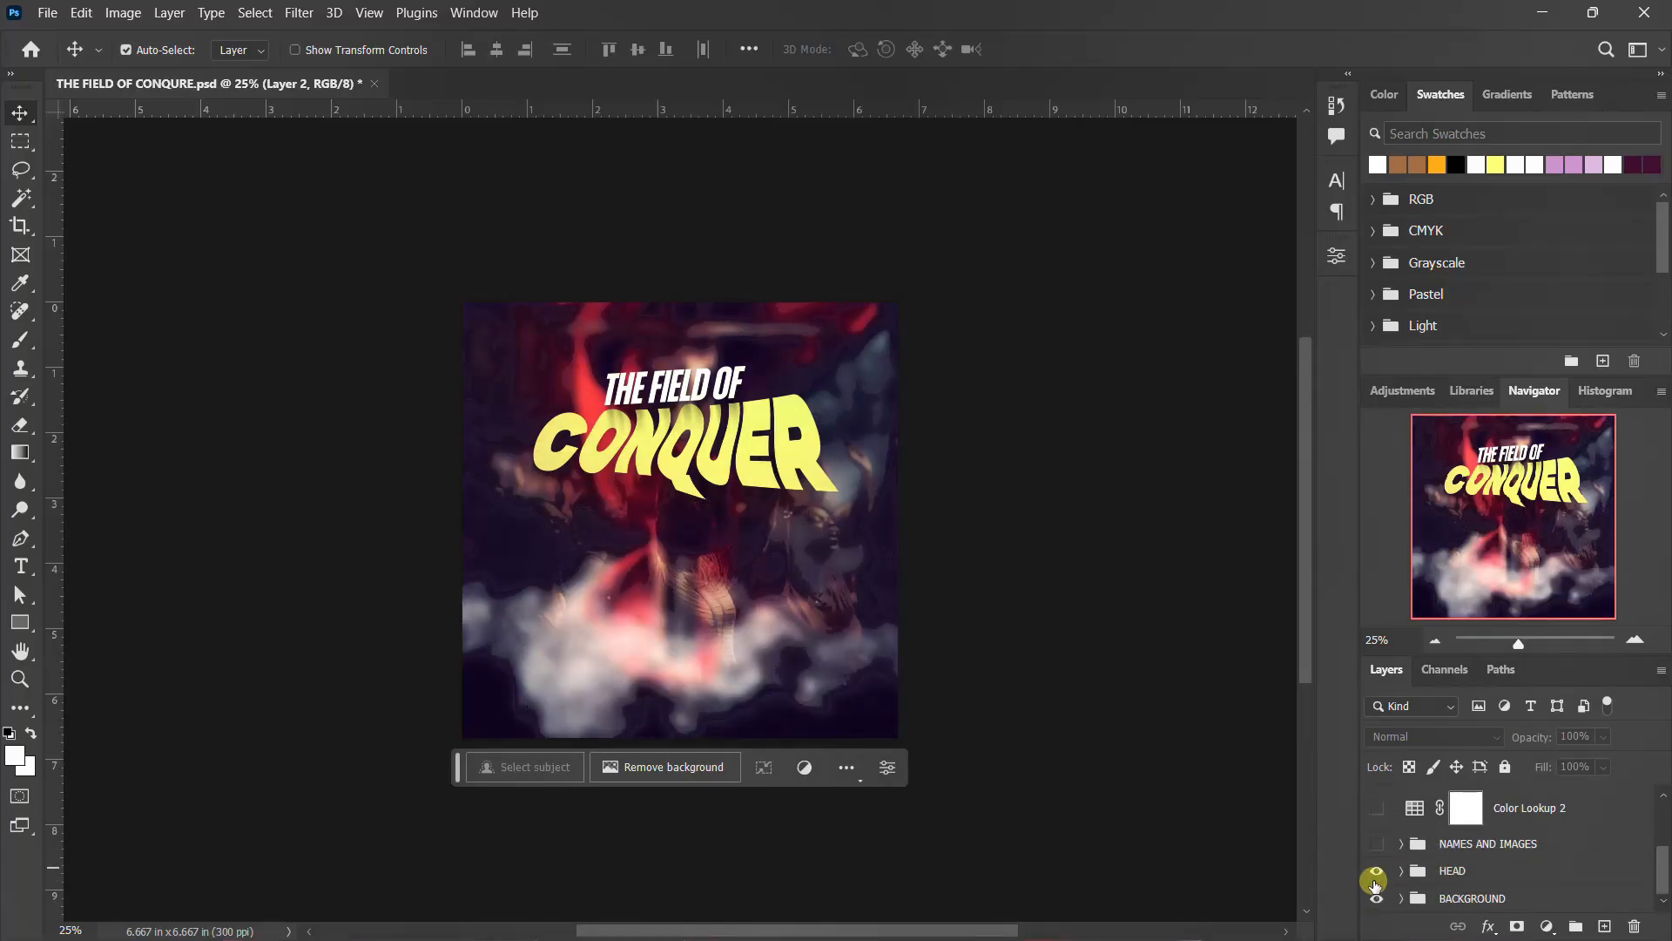
pyautogui.click(1376, 871)
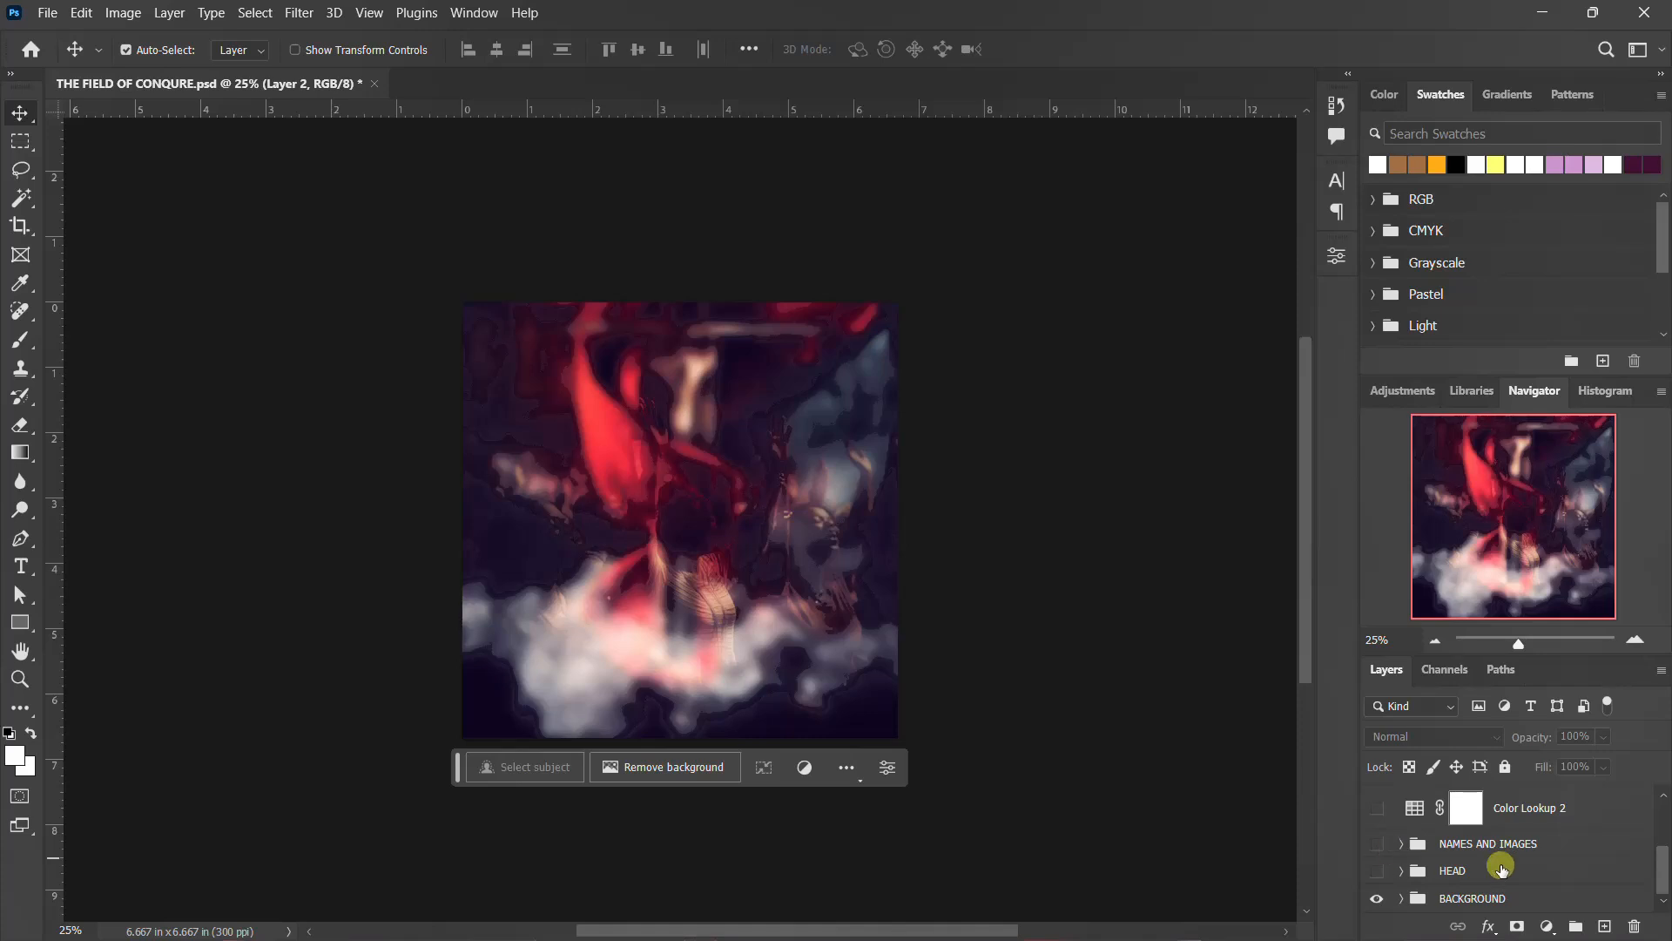
pyautogui.click(1376, 898)
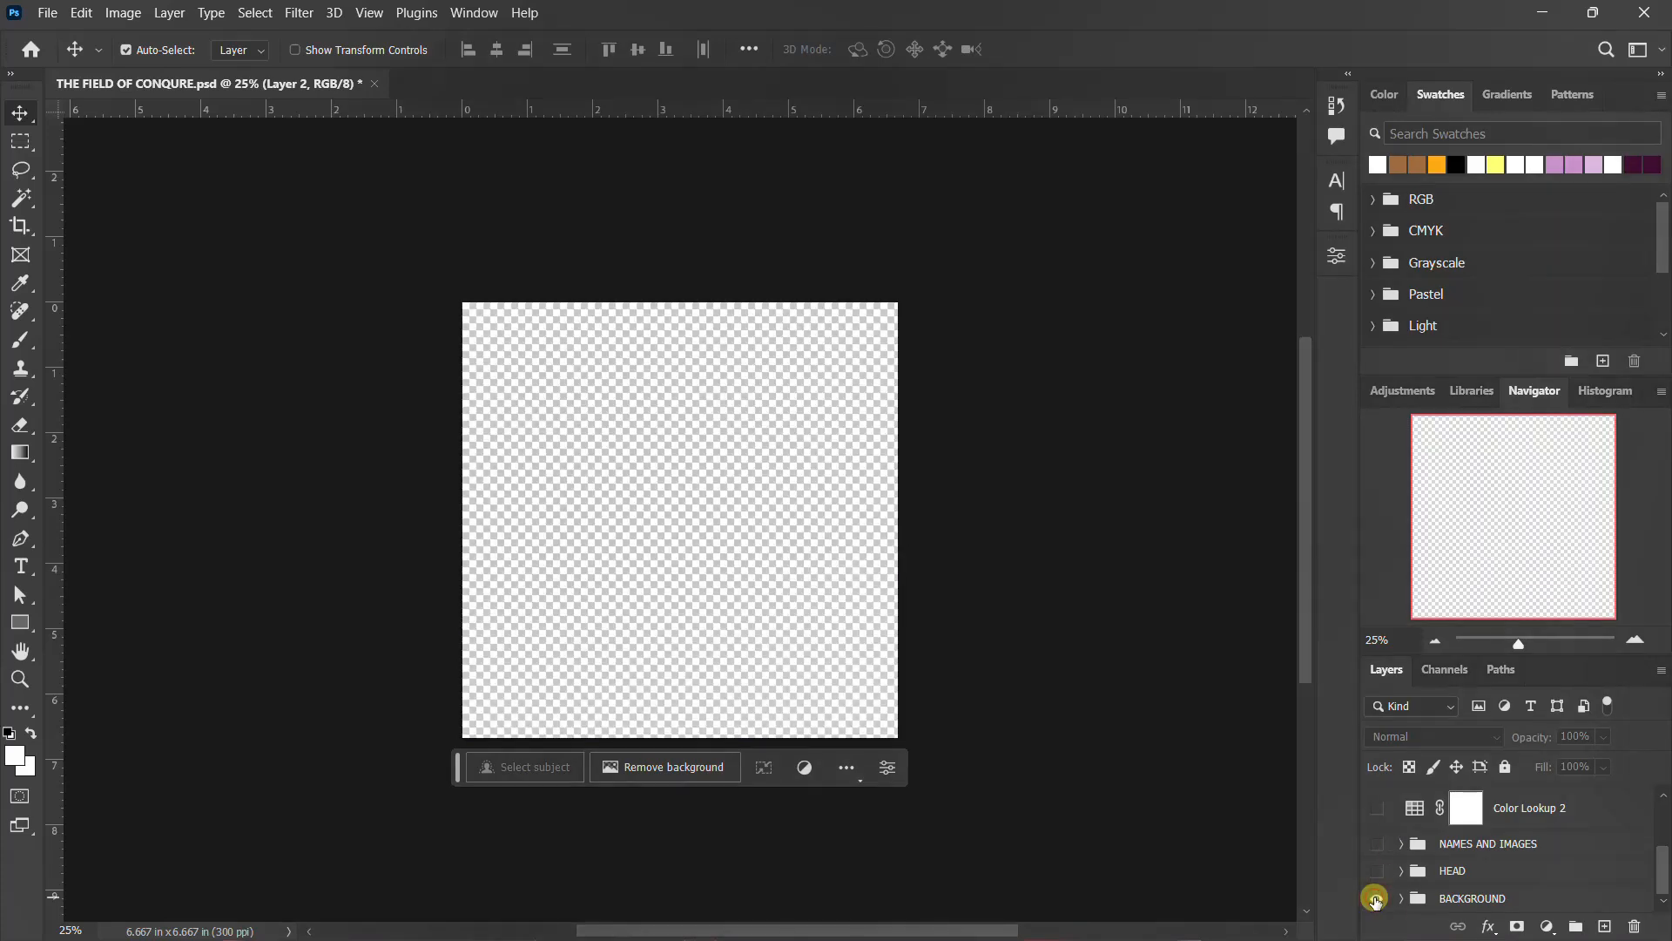
# Show all of the flyer's layers and groups again, from BACKGROUND up to Layer 2
pyautogui.click(1376, 898)
pyautogui.moveTo(1374, 875); pyautogui.dragTo(1377, 807)
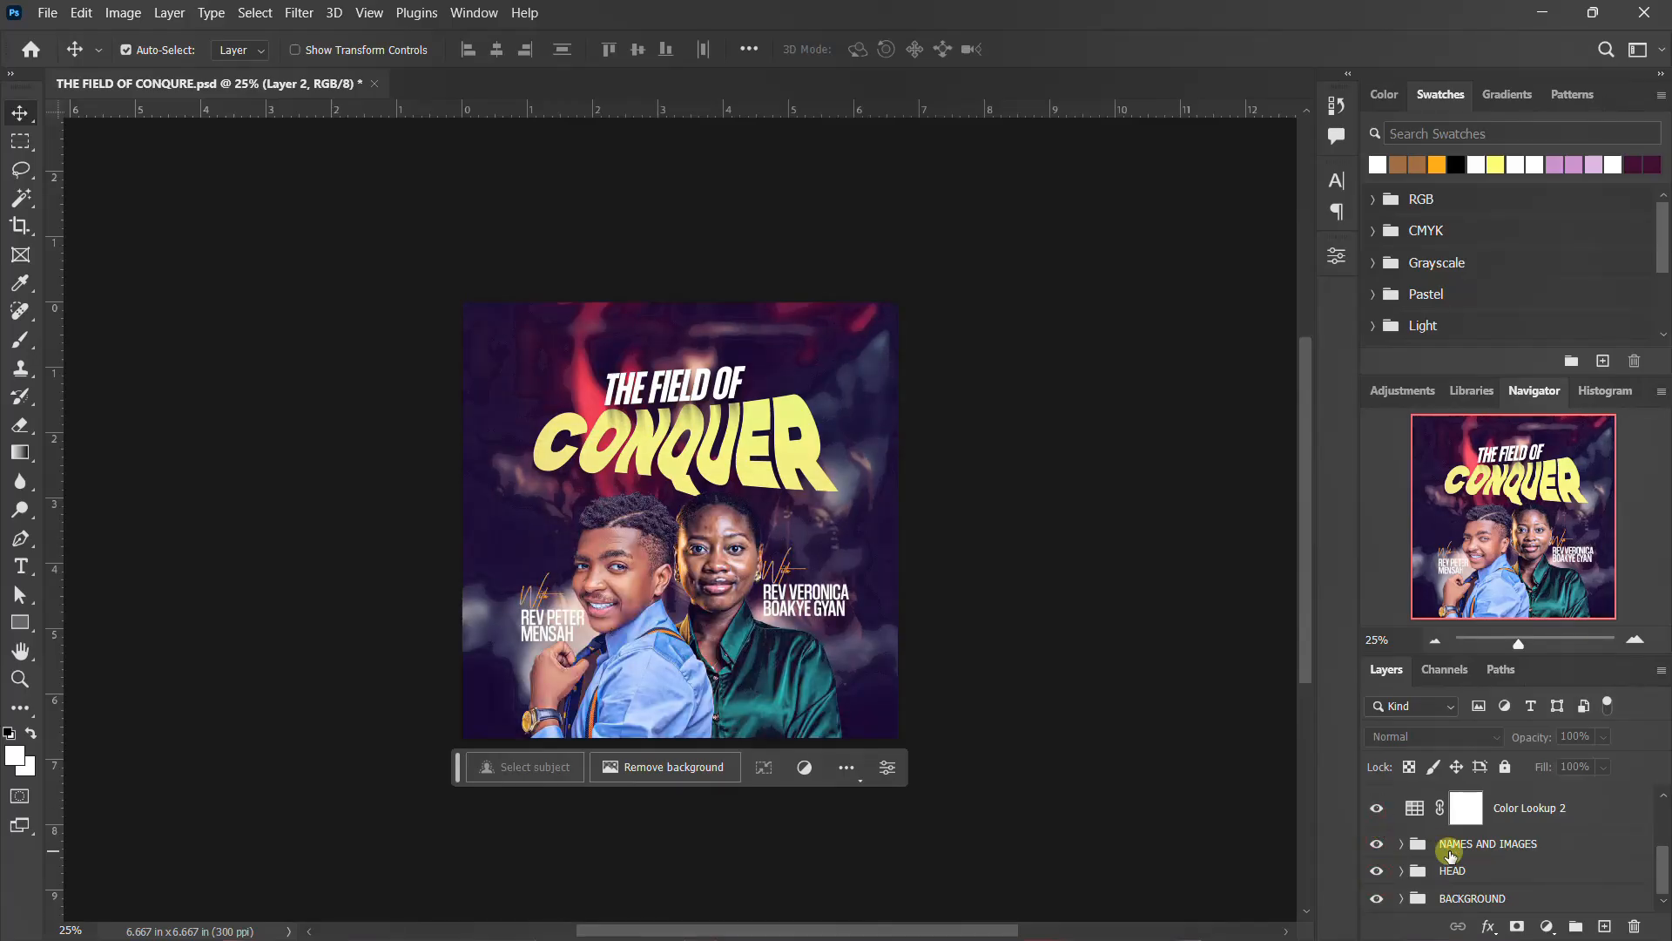
pyautogui.scroll(1, 1450, 855)
pyautogui.click(1378, 816)
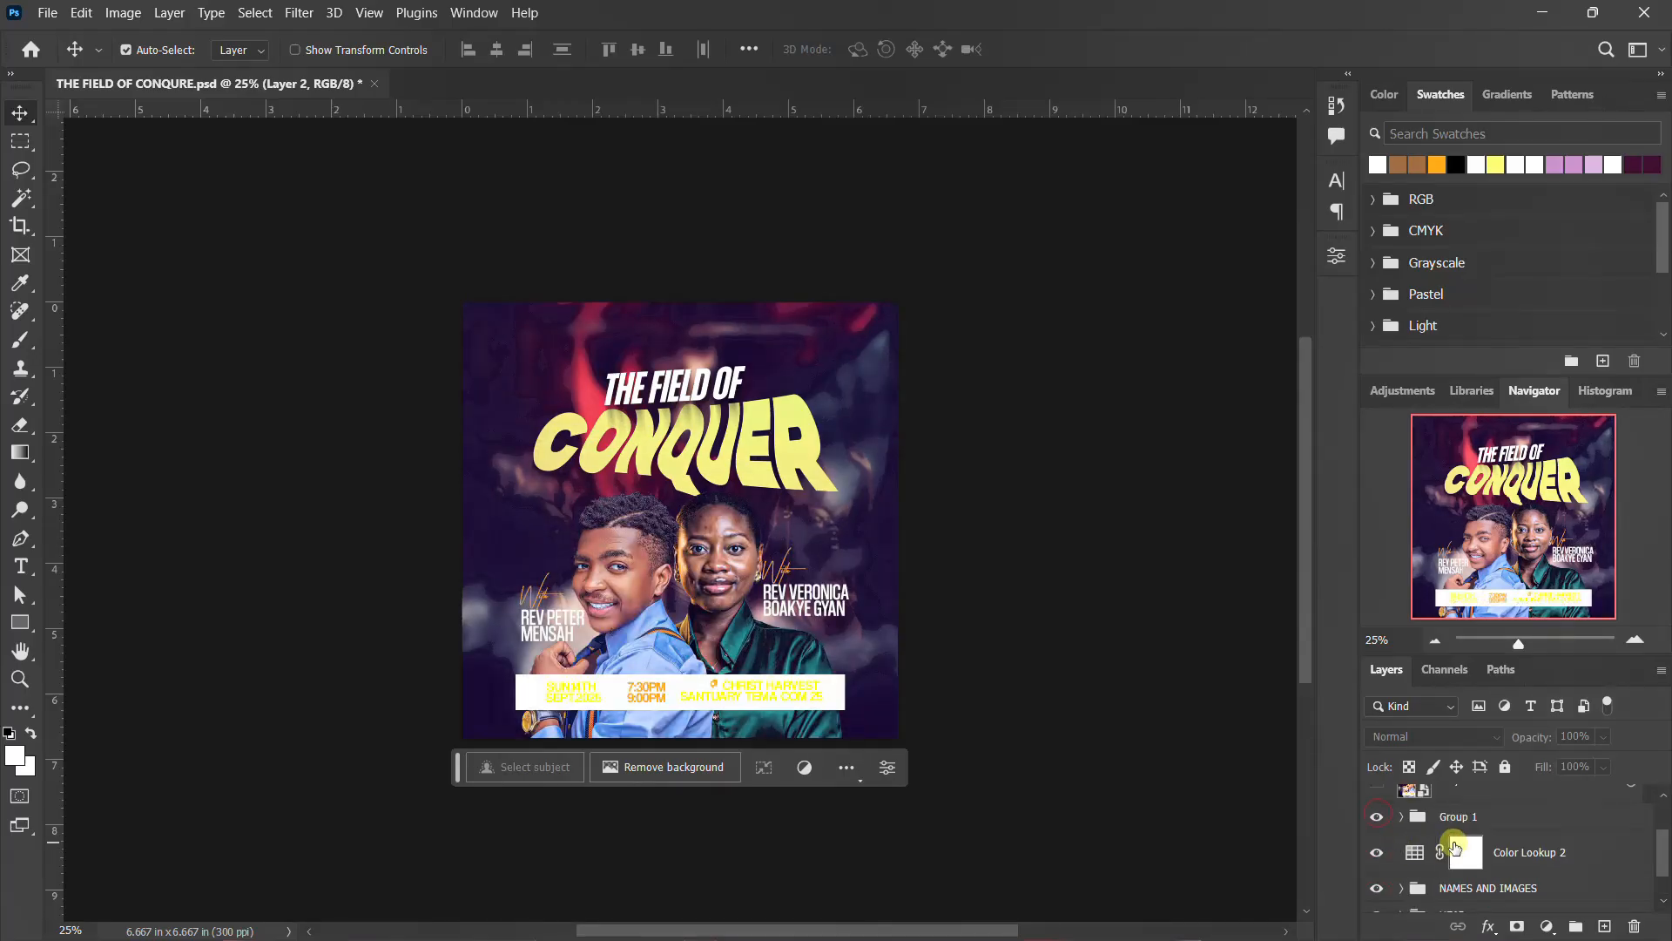
pyautogui.scroll(2, 1421, 851)
pyautogui.moveTo(1388, 856); pyautogui.dragTo(1380, 820)
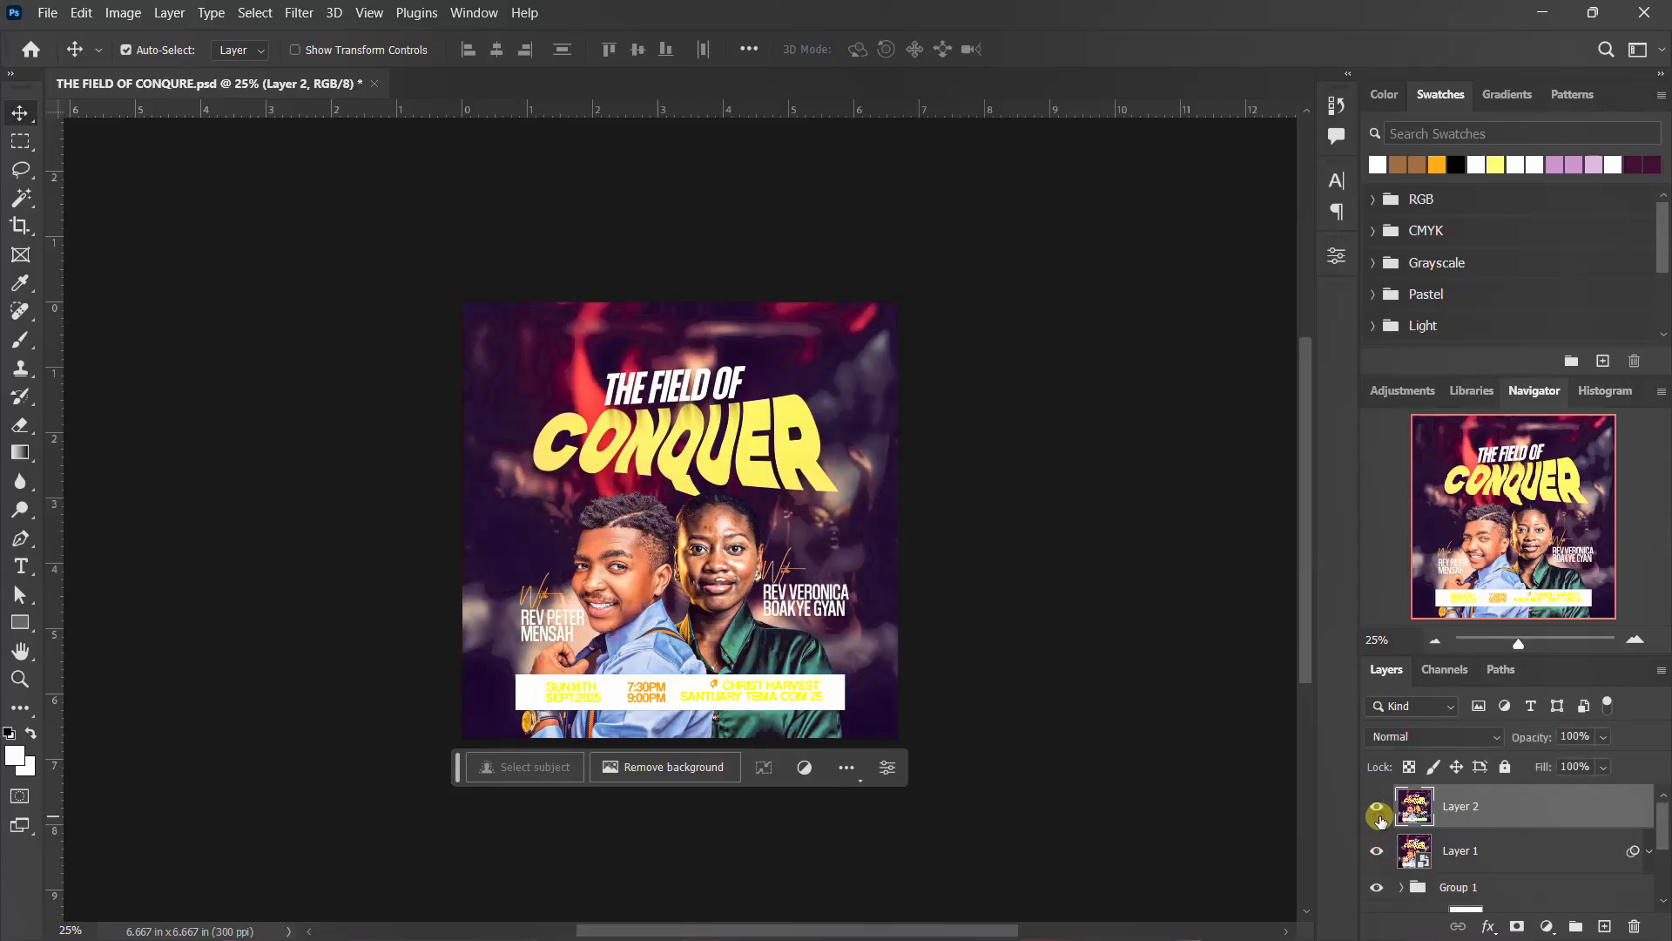
pyautogui.scroll(2, 1009, 489)
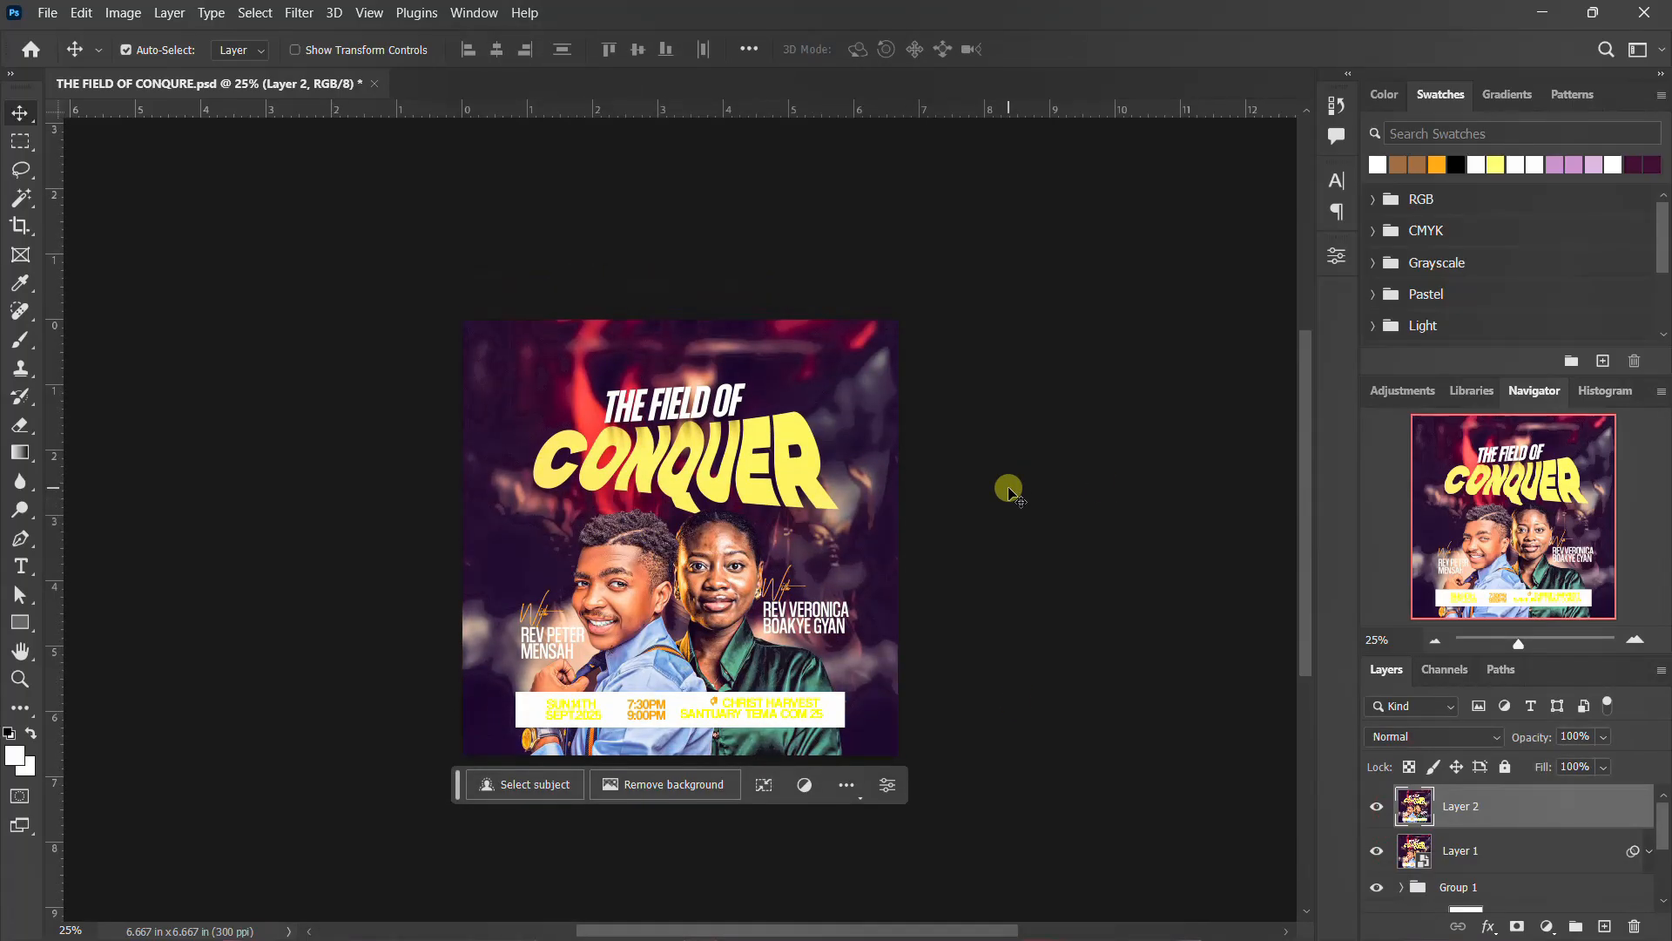
# Set up a new document from the 2000 x 2000 px, 300 ppi preset and name it FREE PSD FILE NO PASSWORD
pyautogui.click(49, 14)
pyautogui.click(109, 39)
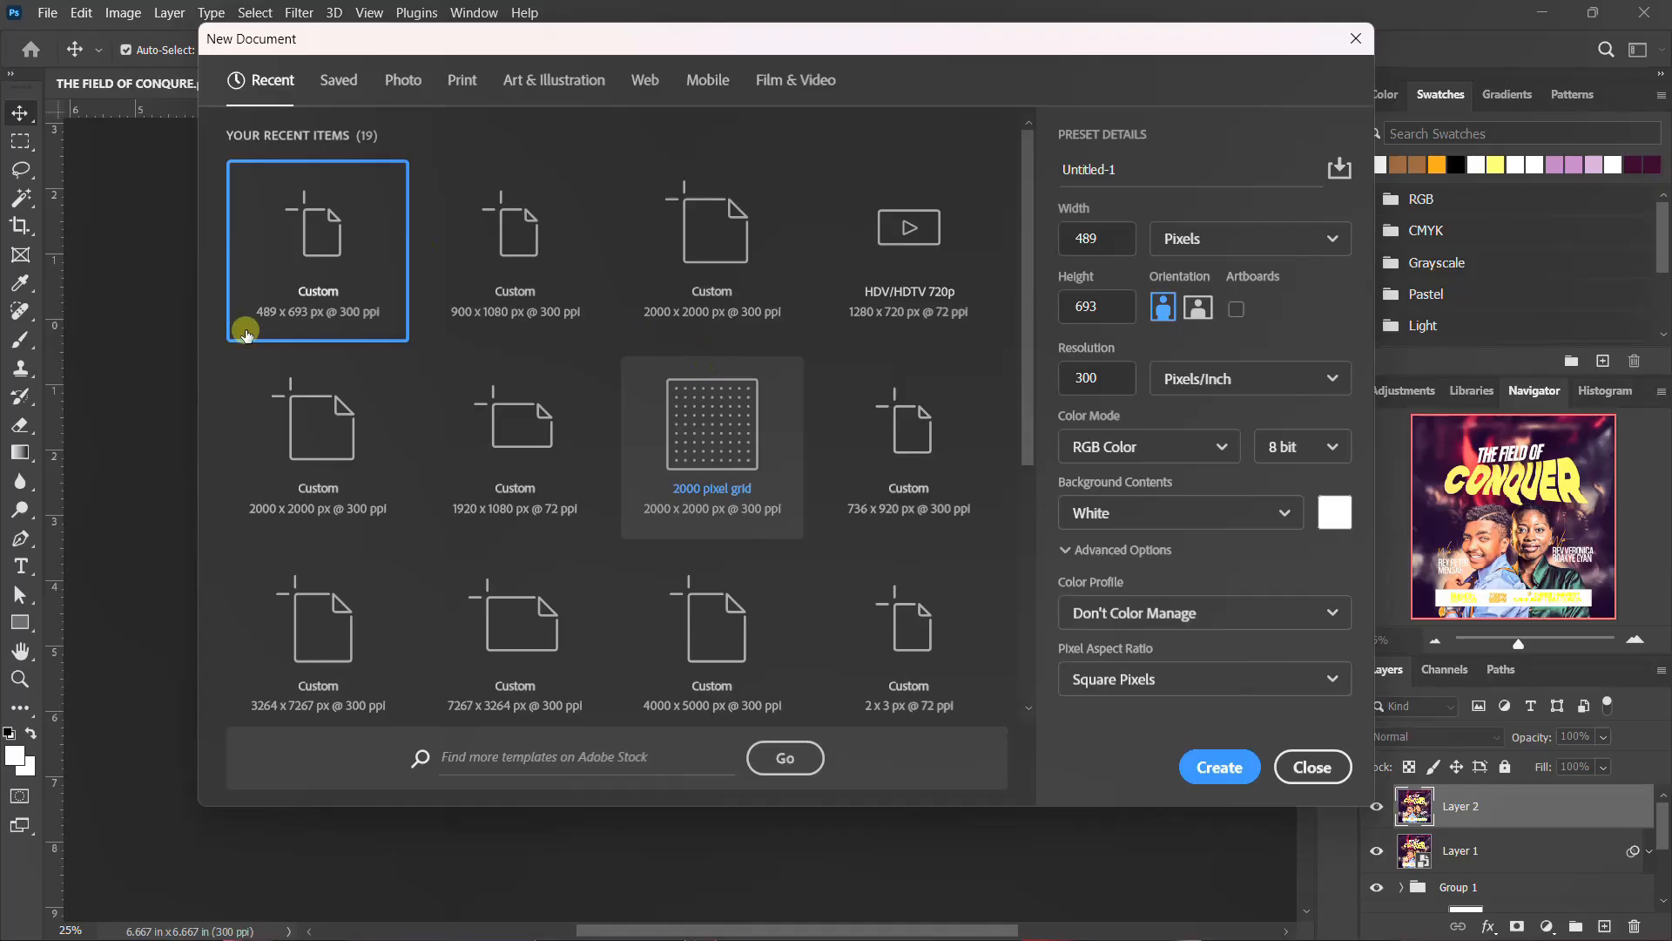
pyautogui.click(710, 259)
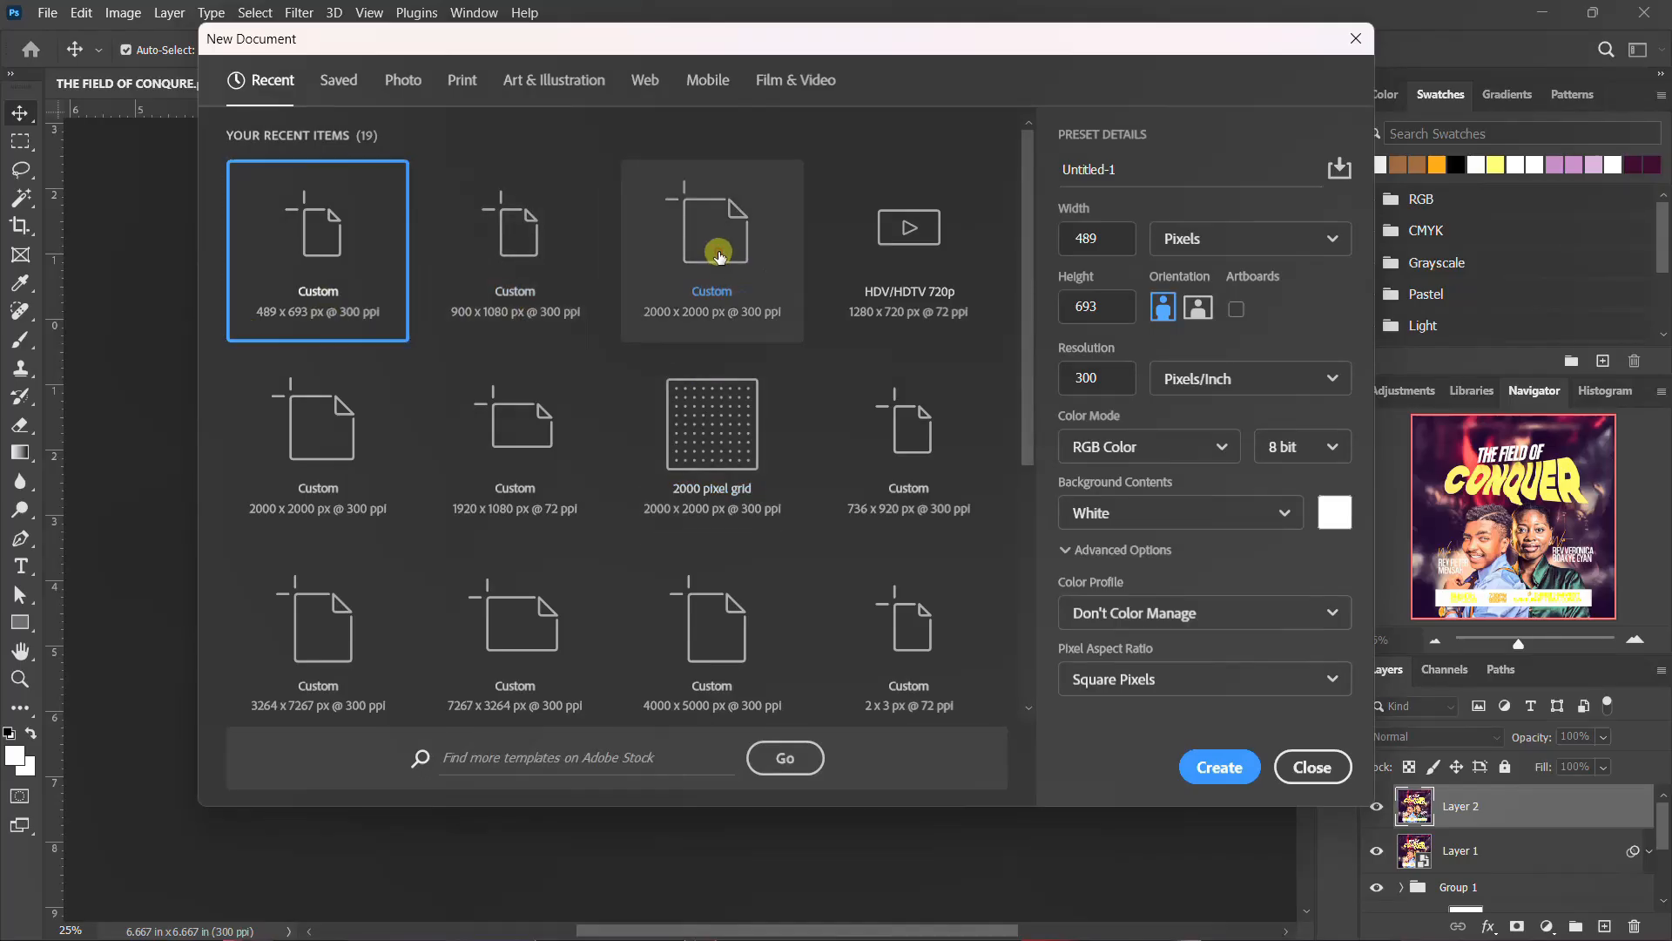
pyautogui.click(699, 273)
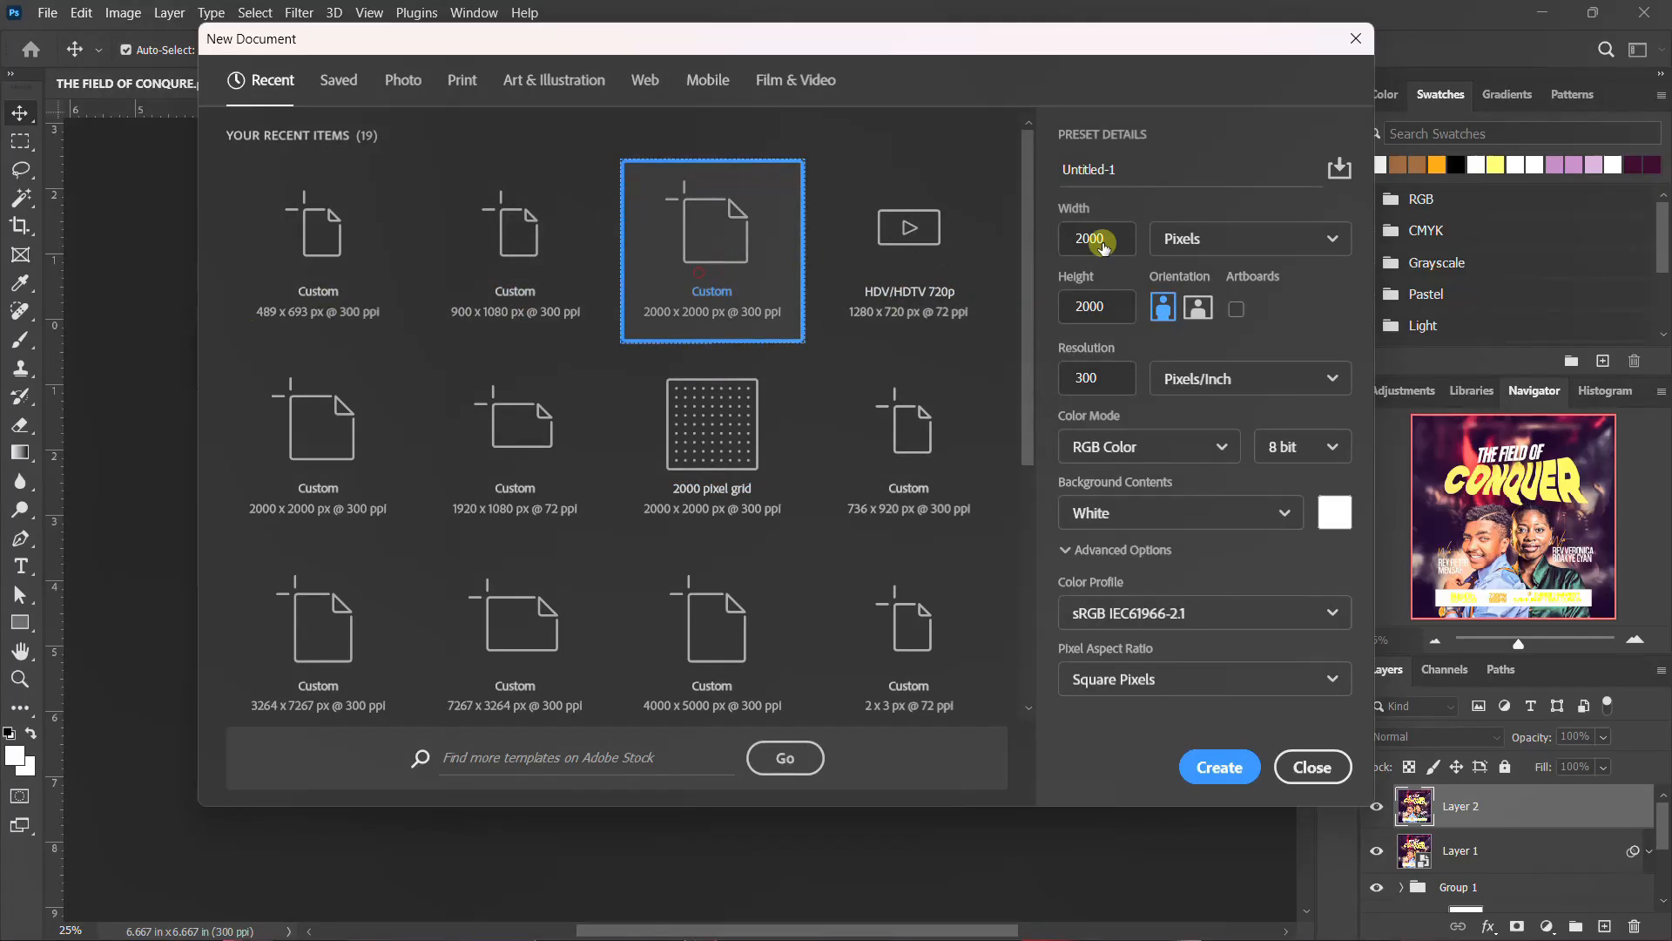
pyautogui.moveTo(1133, 177); pyautogui.dragTo(1073, 171)
pyautogui.write('F')
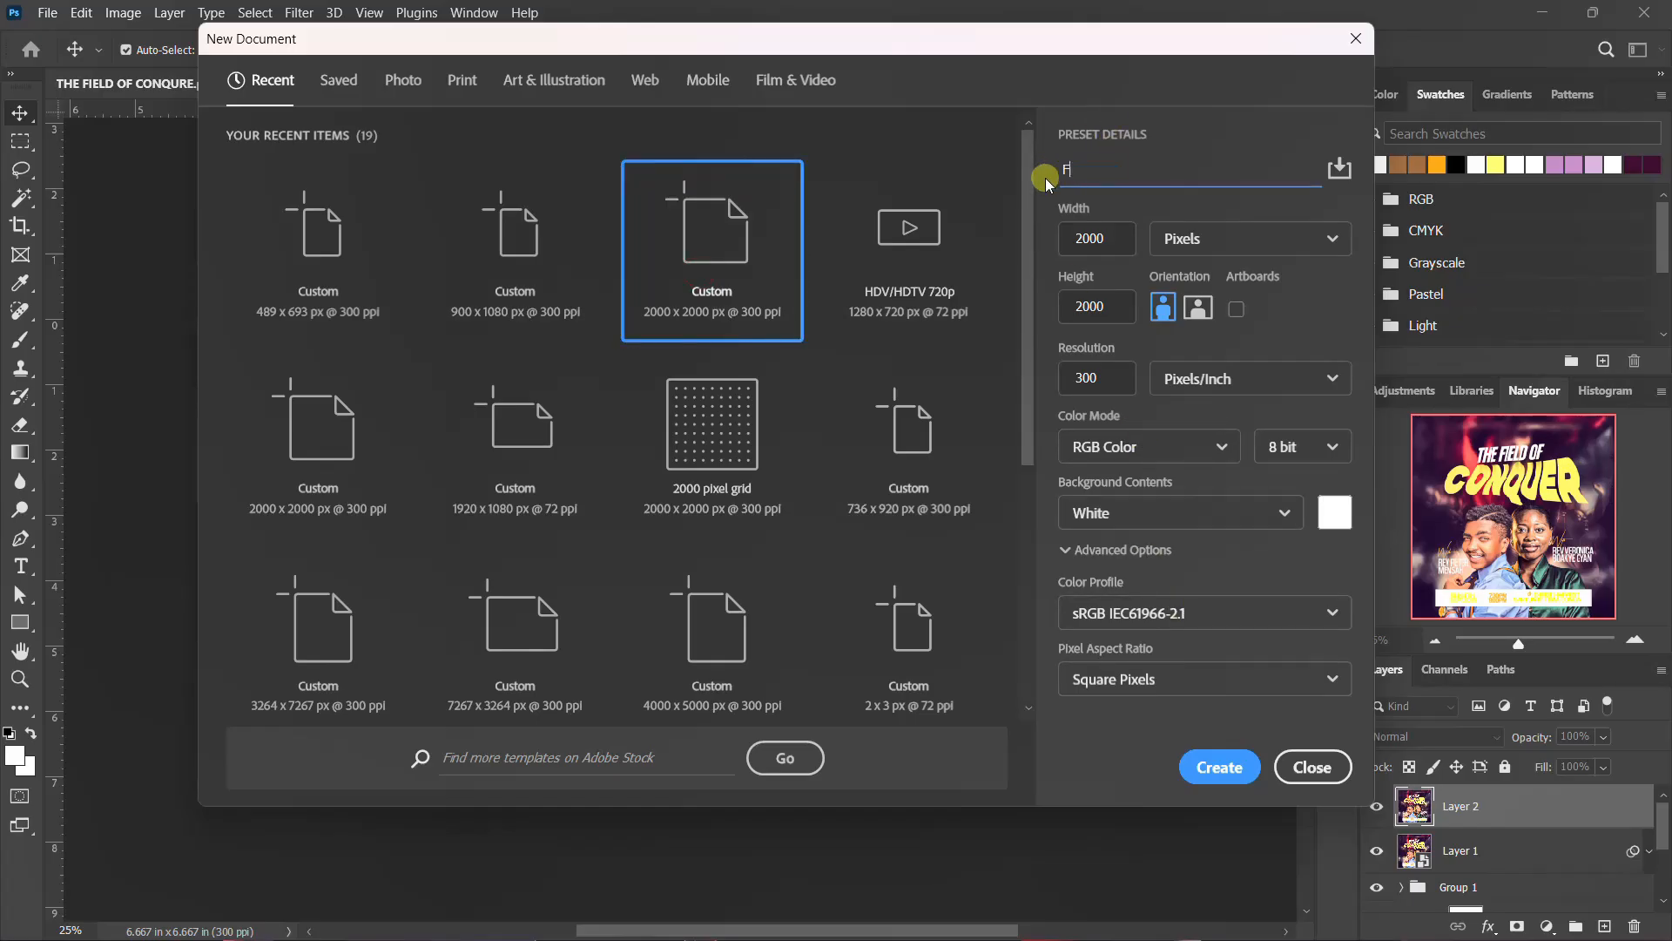
pyautogui.write('REE PSD FILE NO PASSWORD')
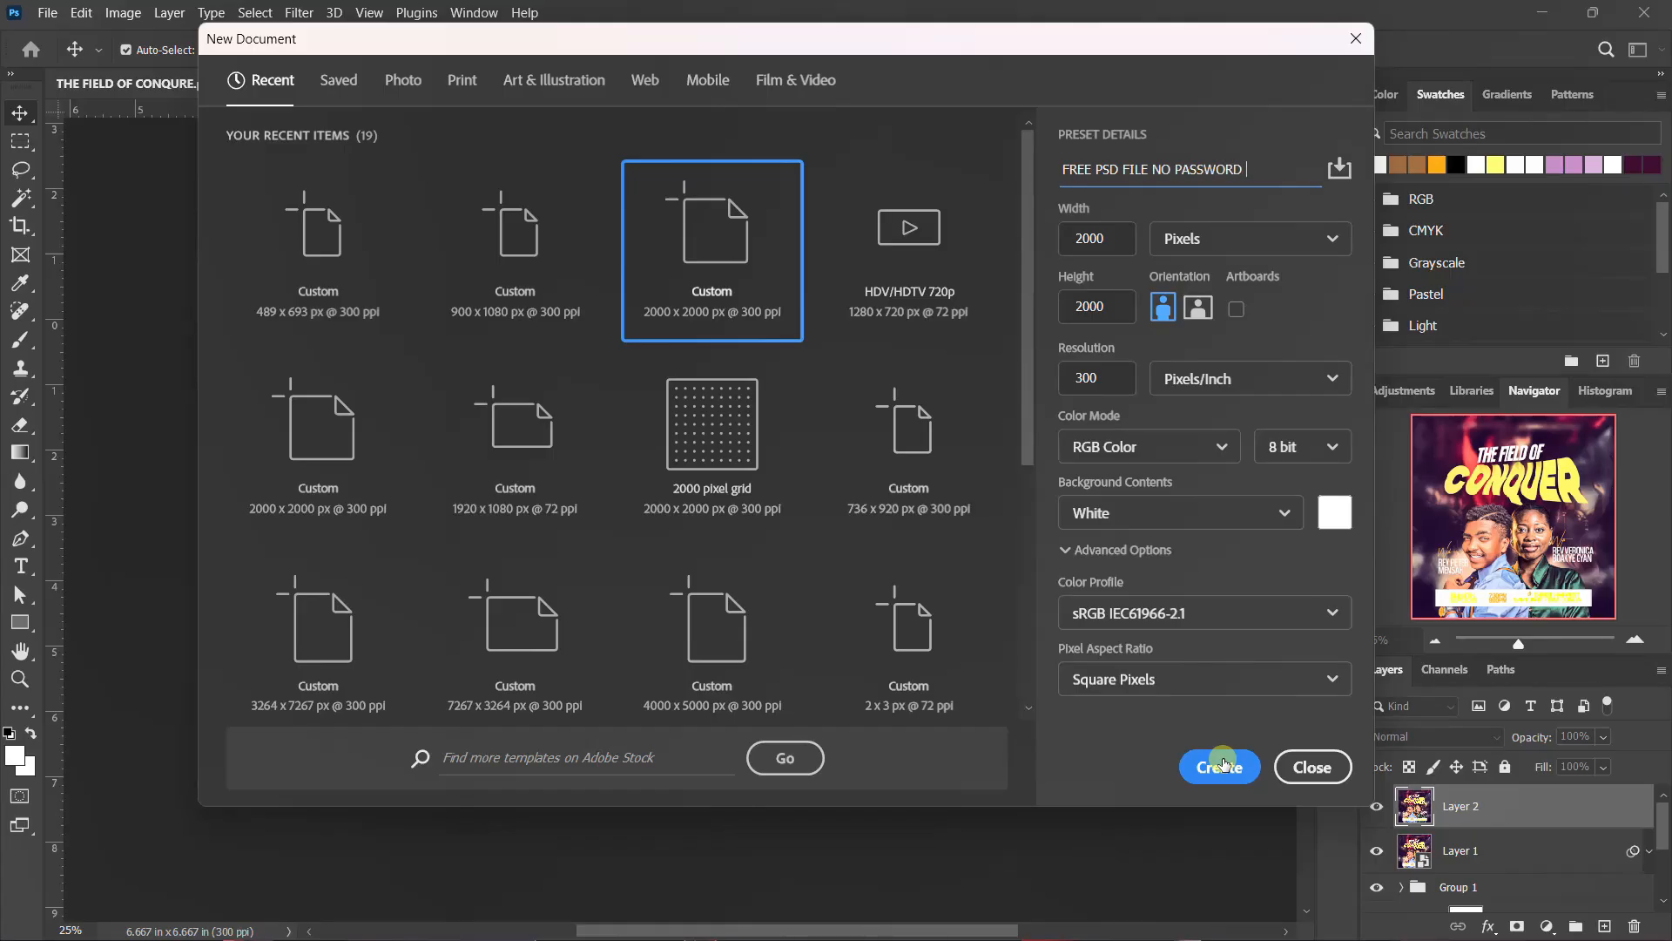
# Check the name, size and resolution settings, create the document, and unlock its Background layer
pyautogui.moveTo(1260, 170); pyautogui.dragTo(1031, 162)
pyautogui.click(1205, 161)
pyautogui.moveTo(1251, 164); pyautogui.dragTo(1048, 165)
pyautogui.click(1104, 238)
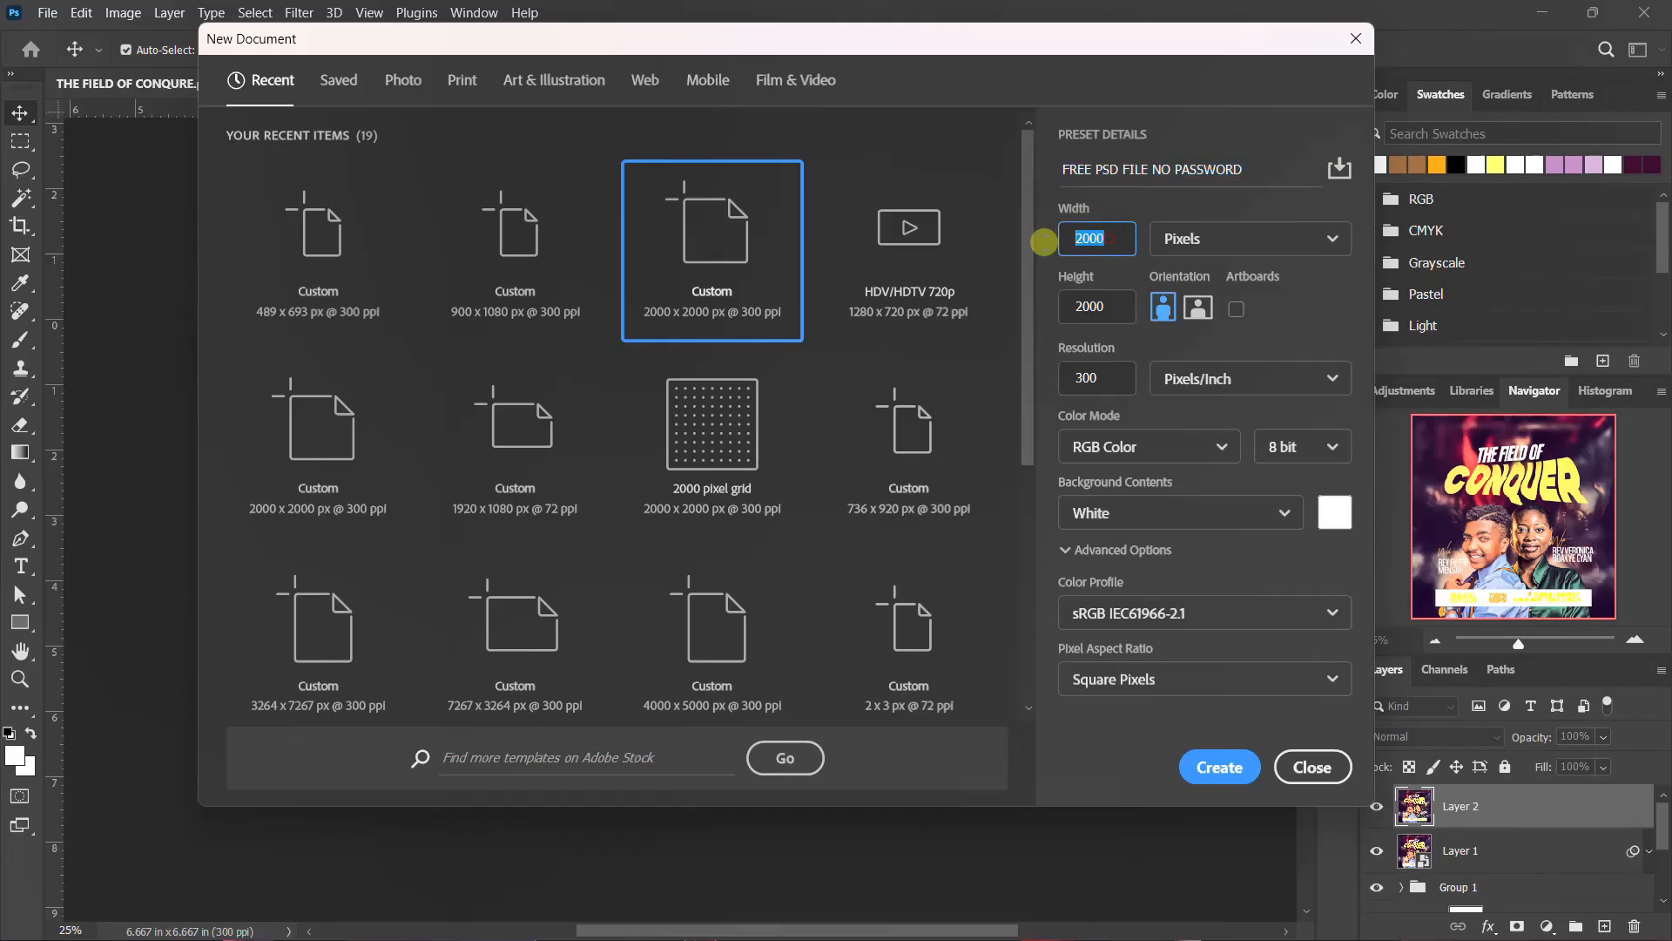
pyautogui.click(1120, 318)
pyautogui.click(1104, 378)
pyautogui.click(1228, 770)
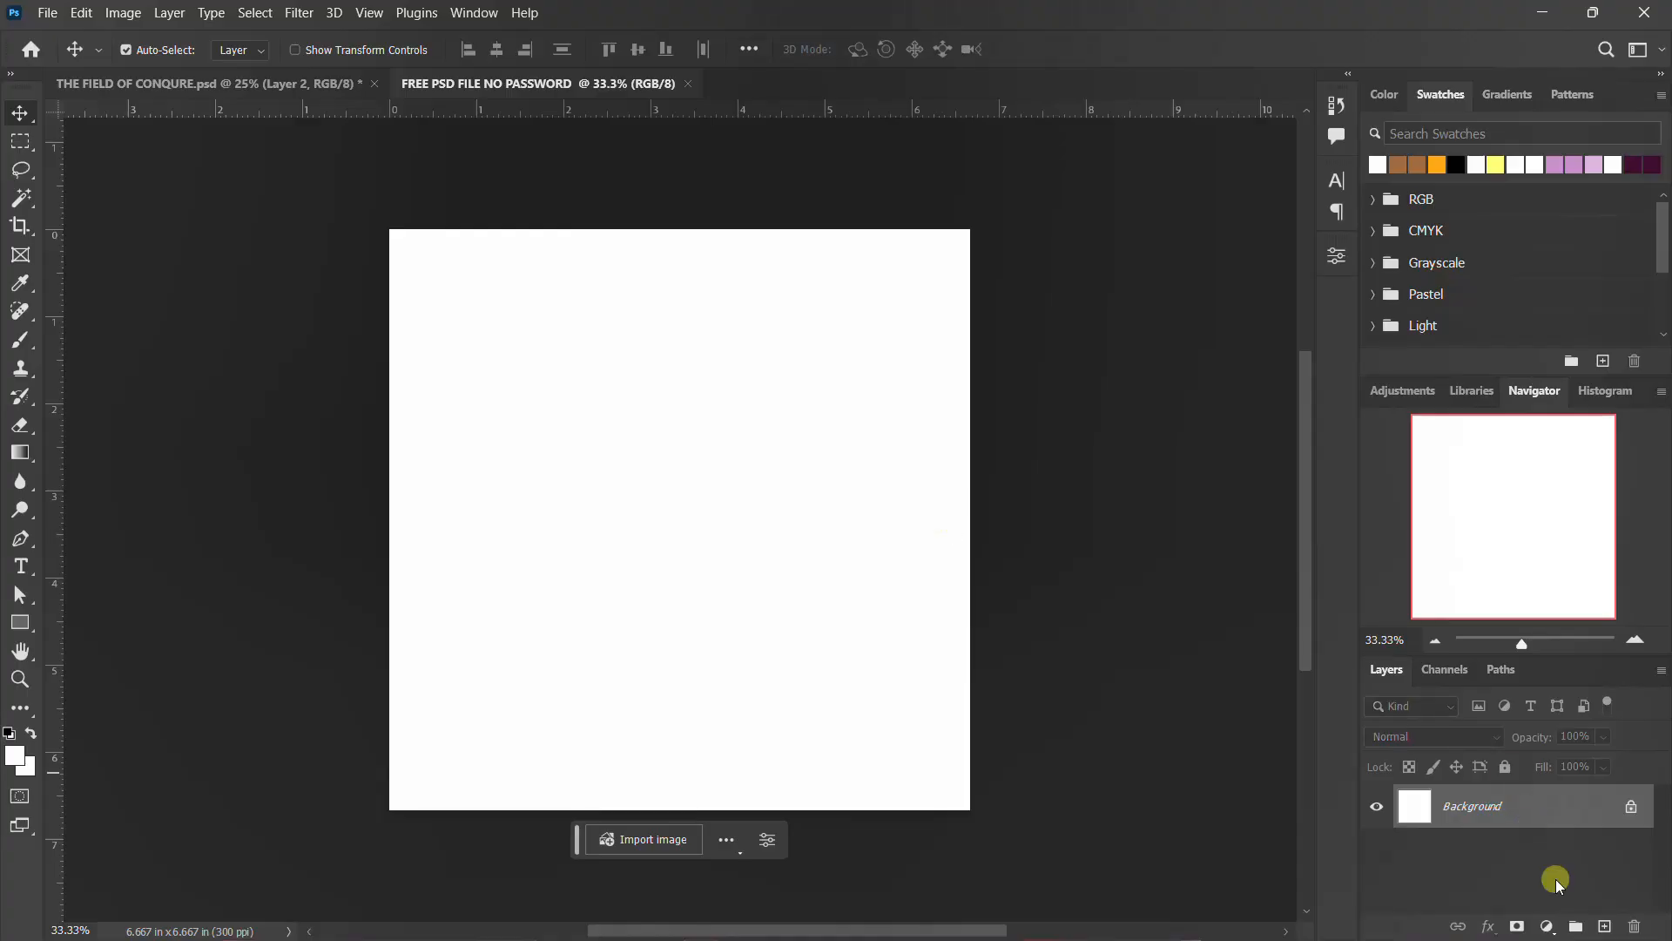
pyautogui.click(1631, 814)
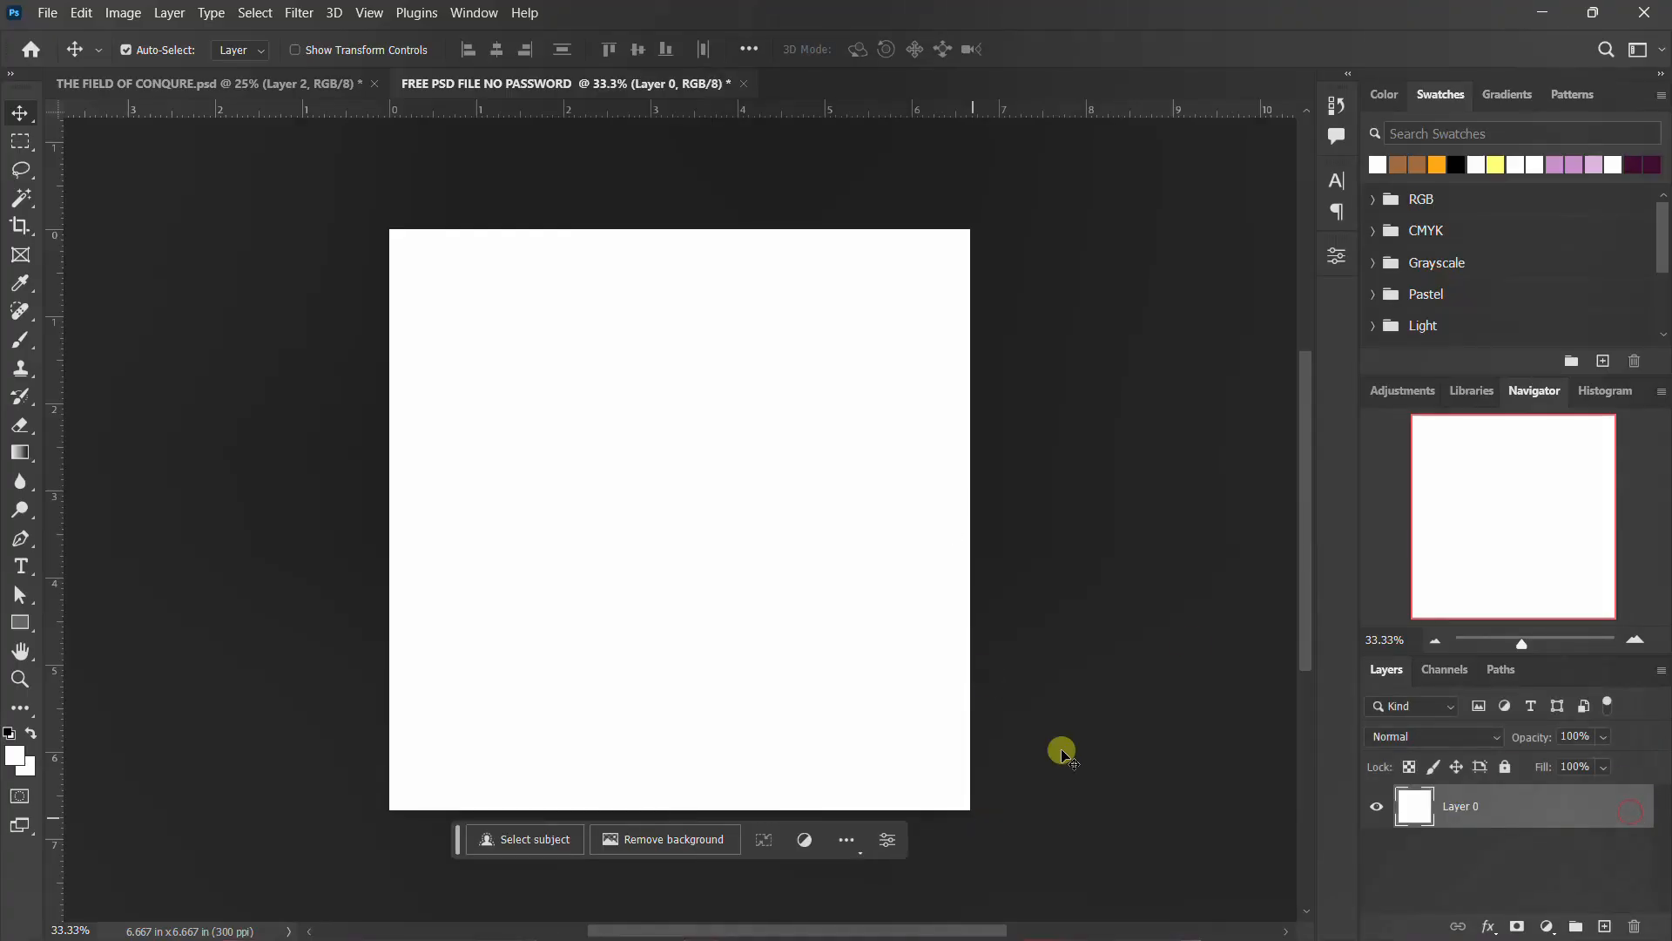
# Switch to the THE FIELD OF CONQURE.psd document and hide every layer and group above BACKGROUND
pyautogui.click(292, 84)
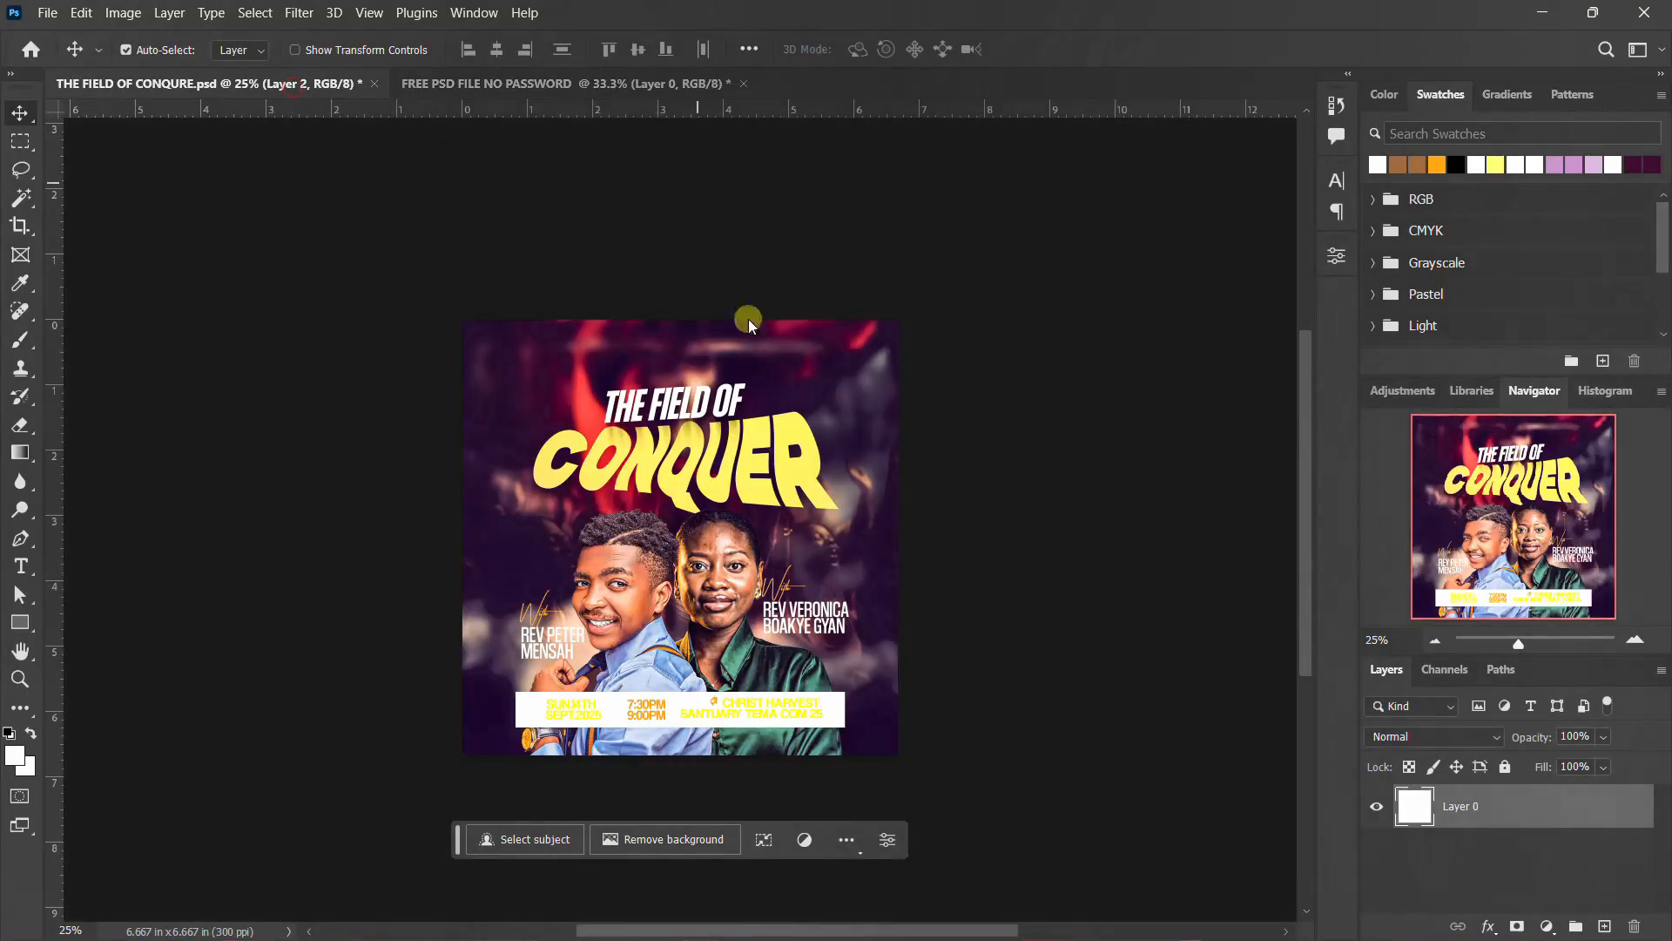
pyautogui.click(1377, 806)
pyautogui.click(1376, 850)
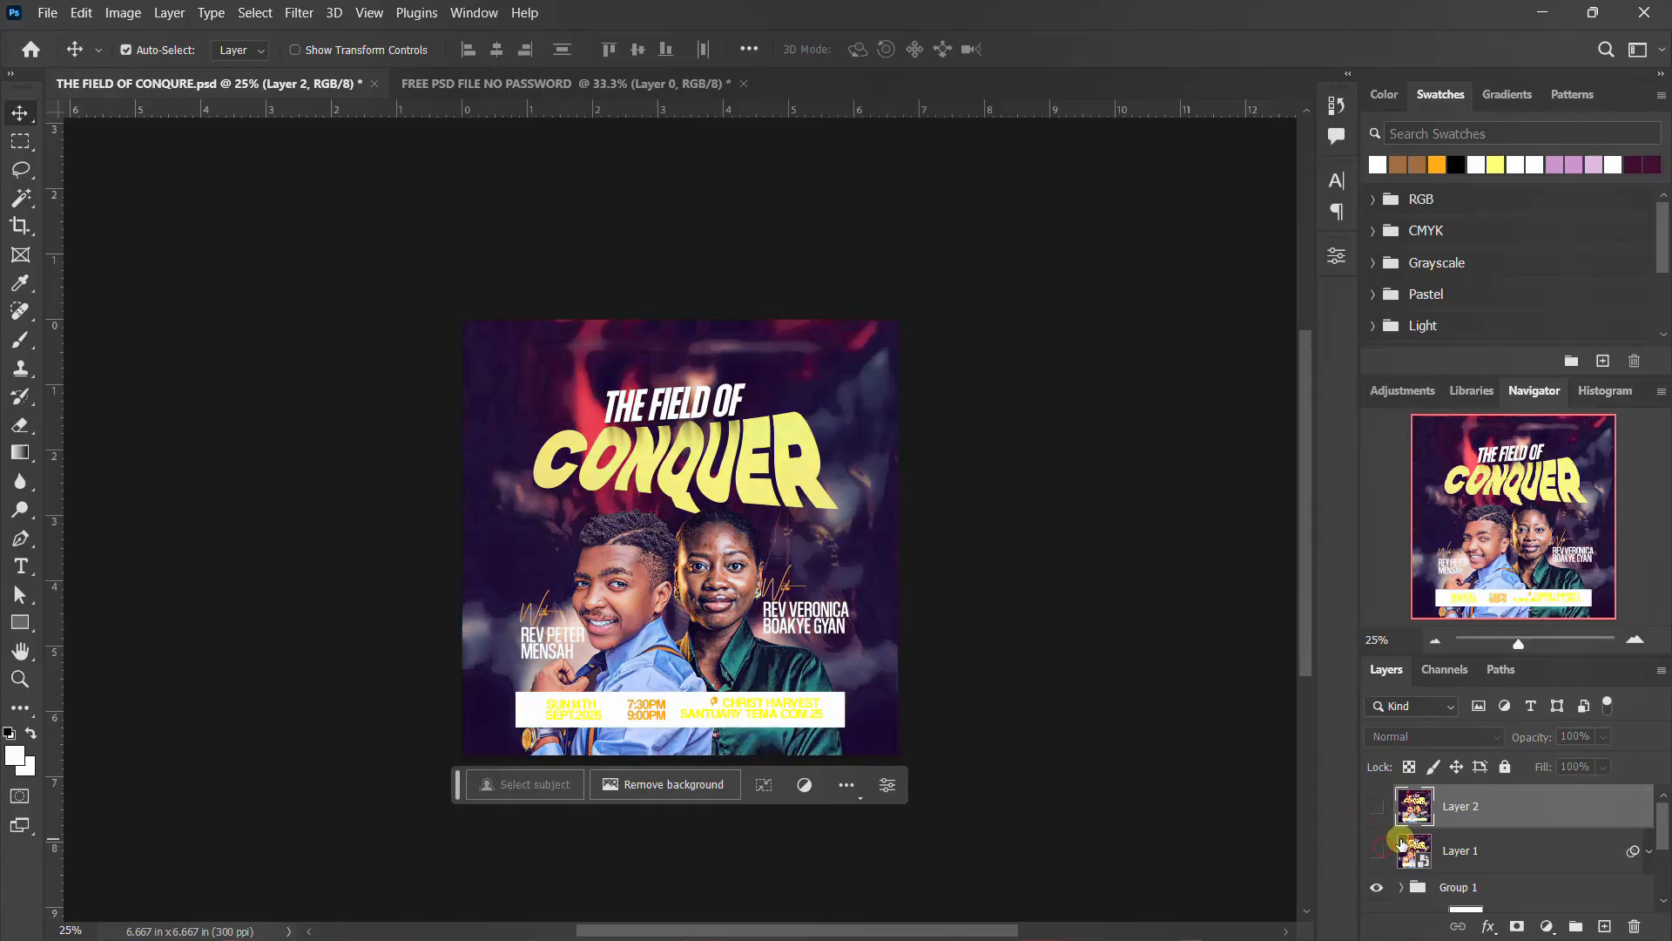
pyautogui.scroll(-1, 1376, 844)
pyautogui.click(1376, 843)
pyautogui.click(1376, 878)
pyautogui.scroll(-2, 1393, 871)
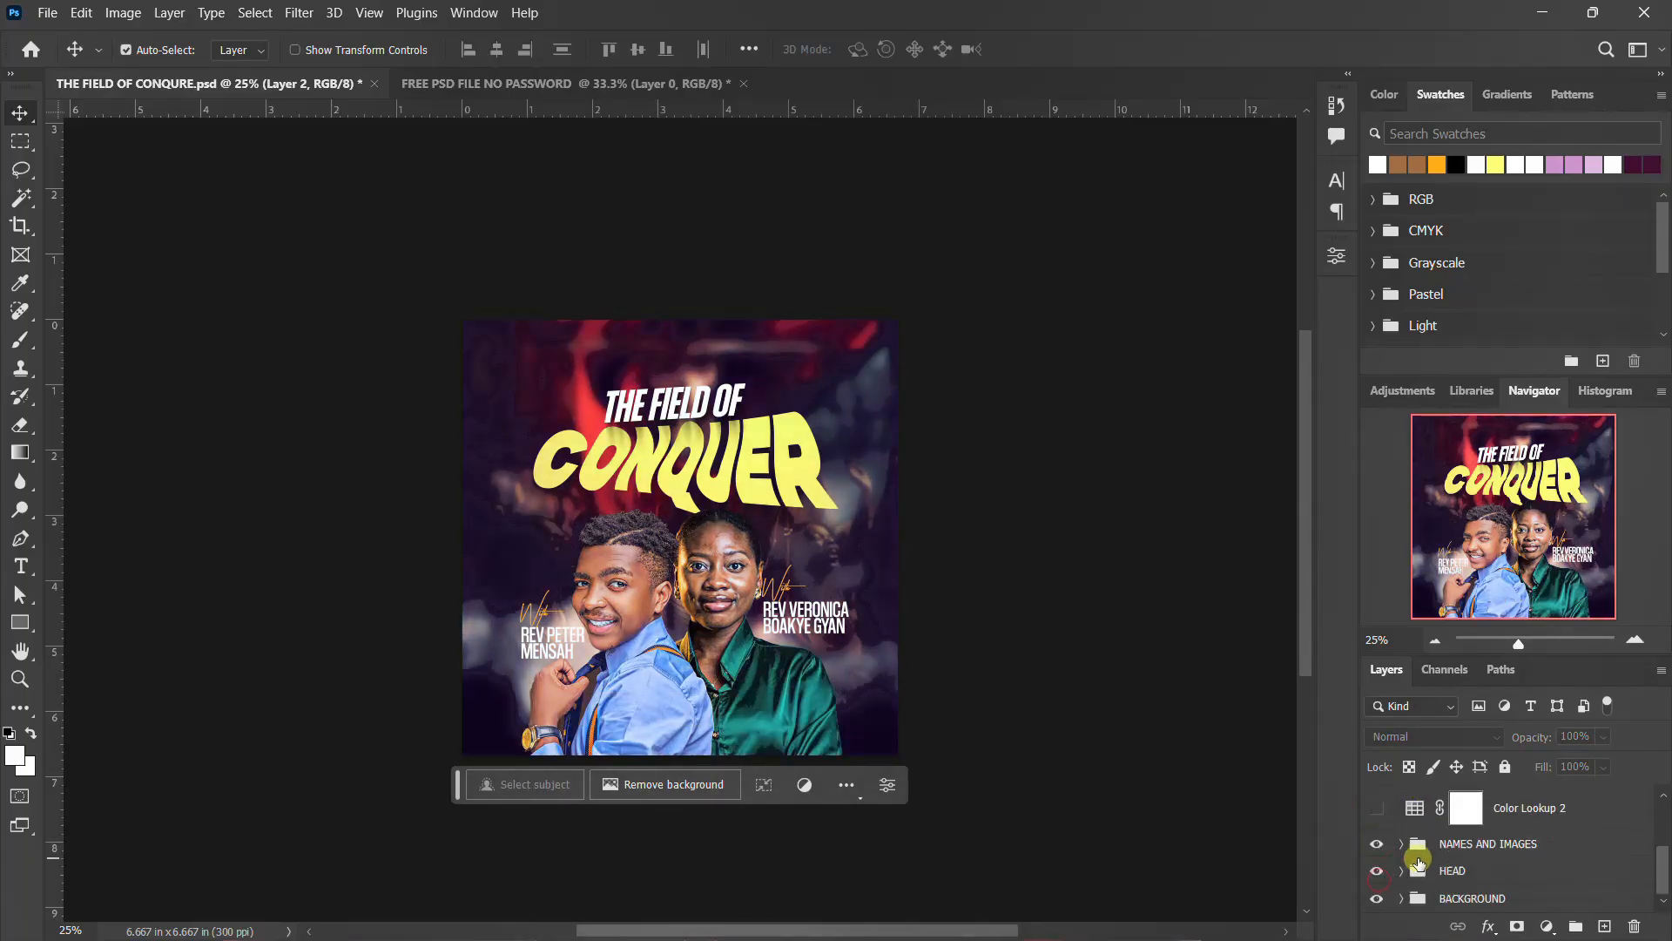
pyautogui.click(1376, 843)
pyautogui.click(1376, 871)
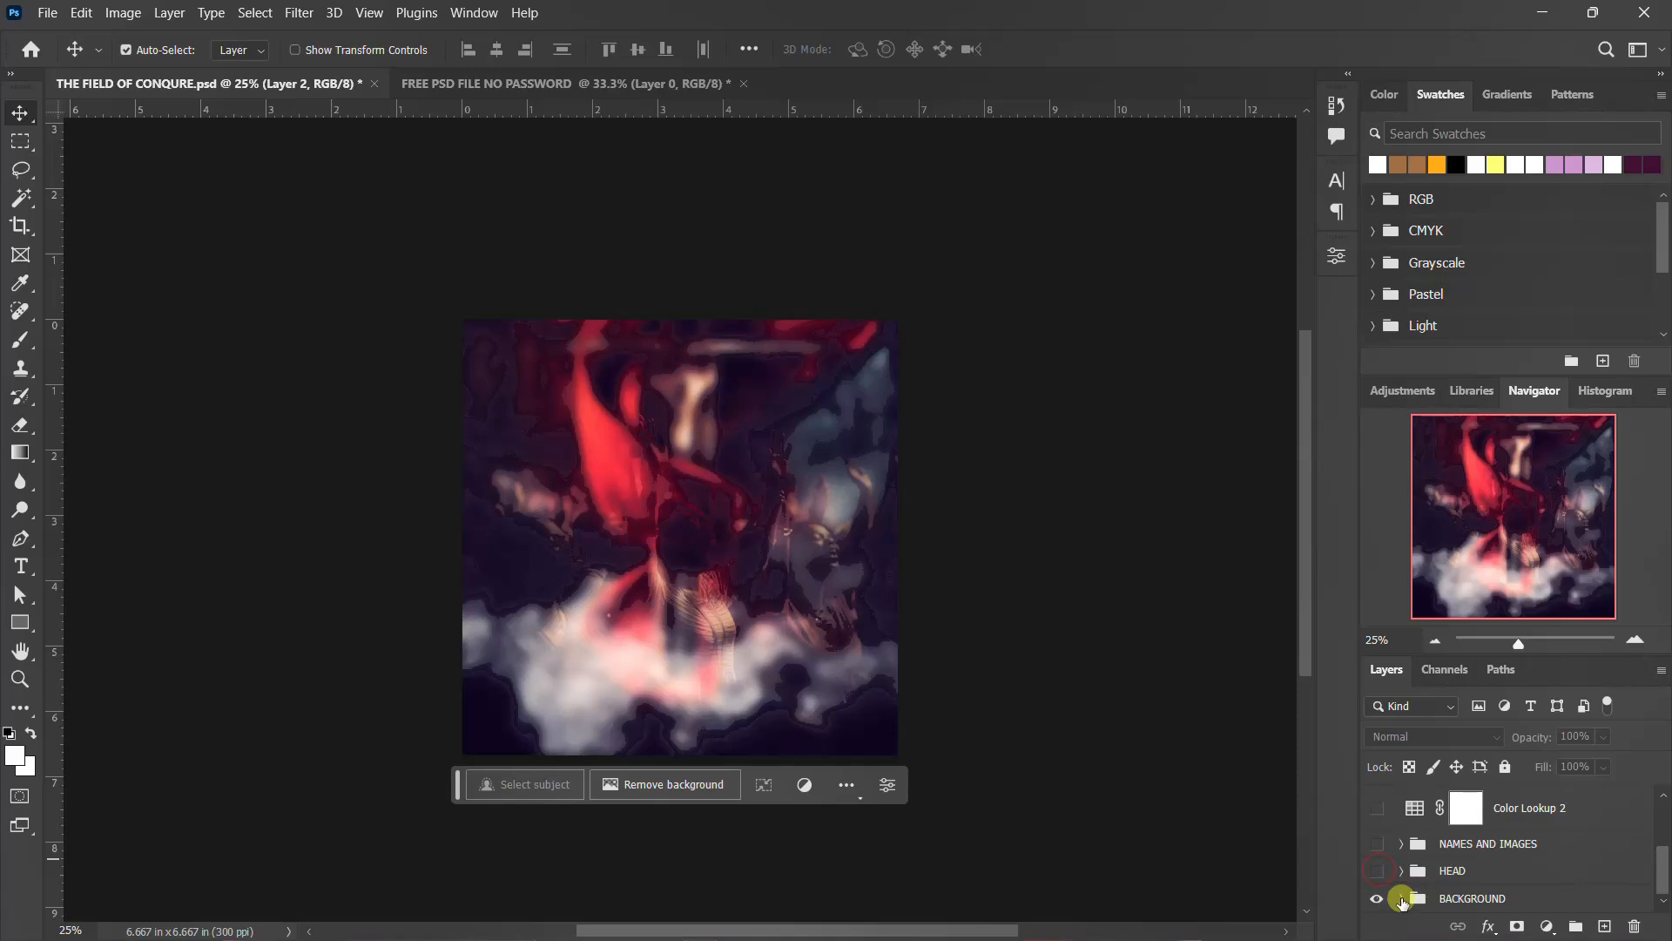
# Expand the BACKGROUND group and hide Color Lookup 1 and the two image layers above the grayscale vehicle image
pyautogui.click(1402, 898)
pyautogui.scroll(-3, 1428, 884)
pyautogui.scroll(3, 1429, 882)
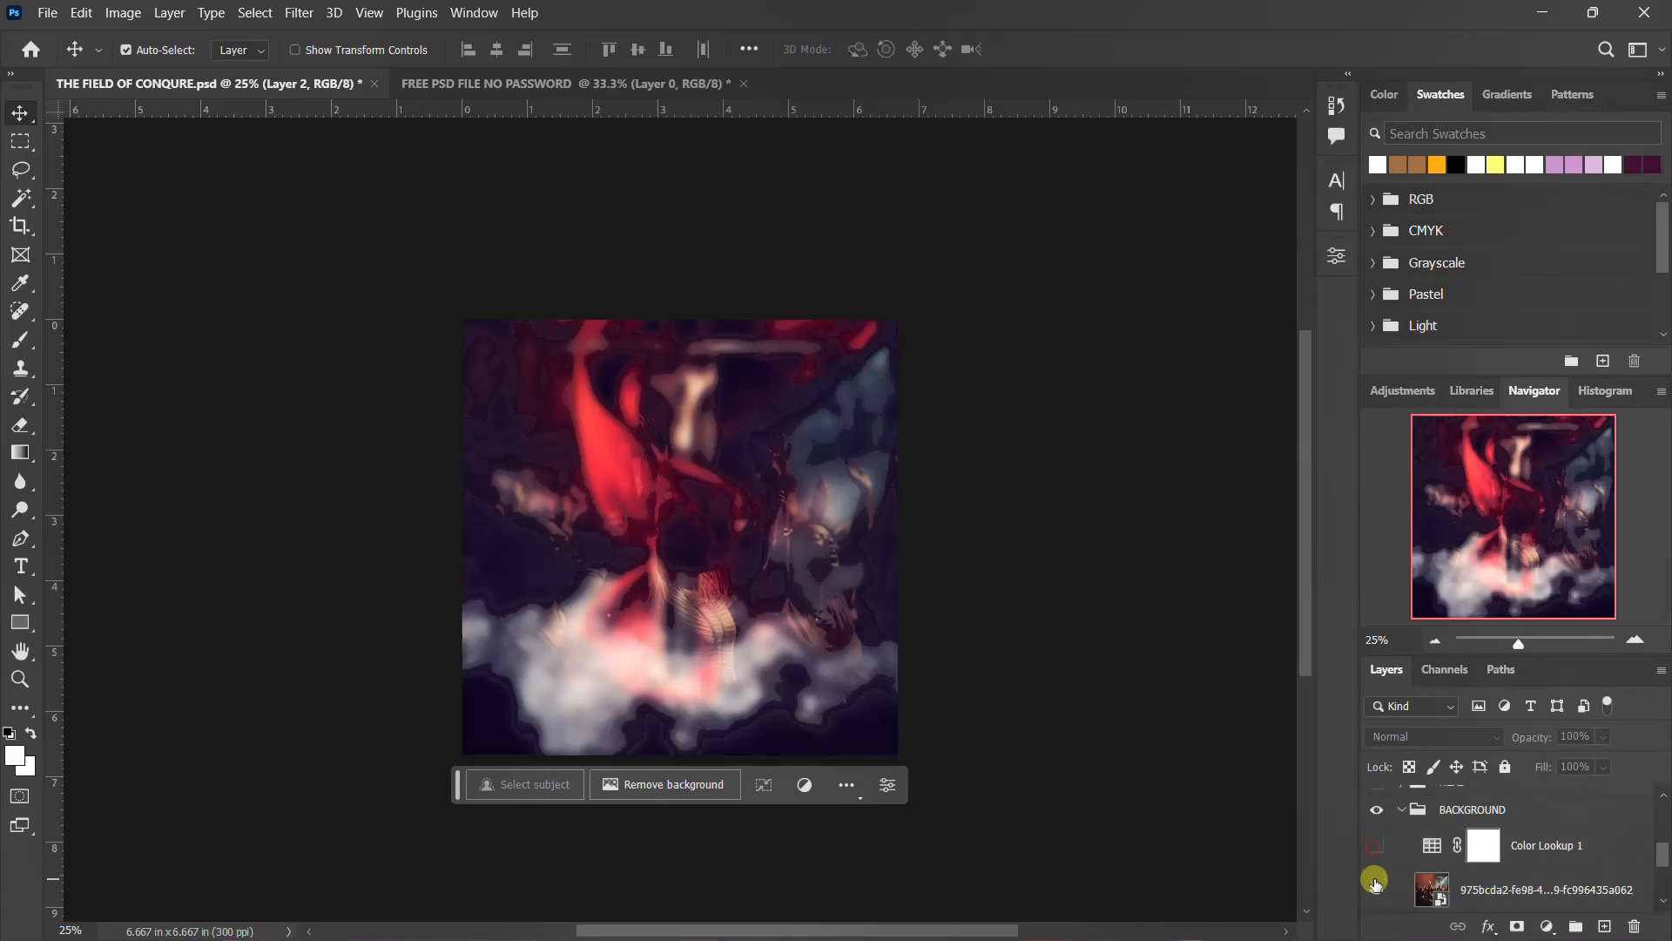
pyautogui.click(1376, 884)
pyautogui.scroll(-1, 1394, 886)
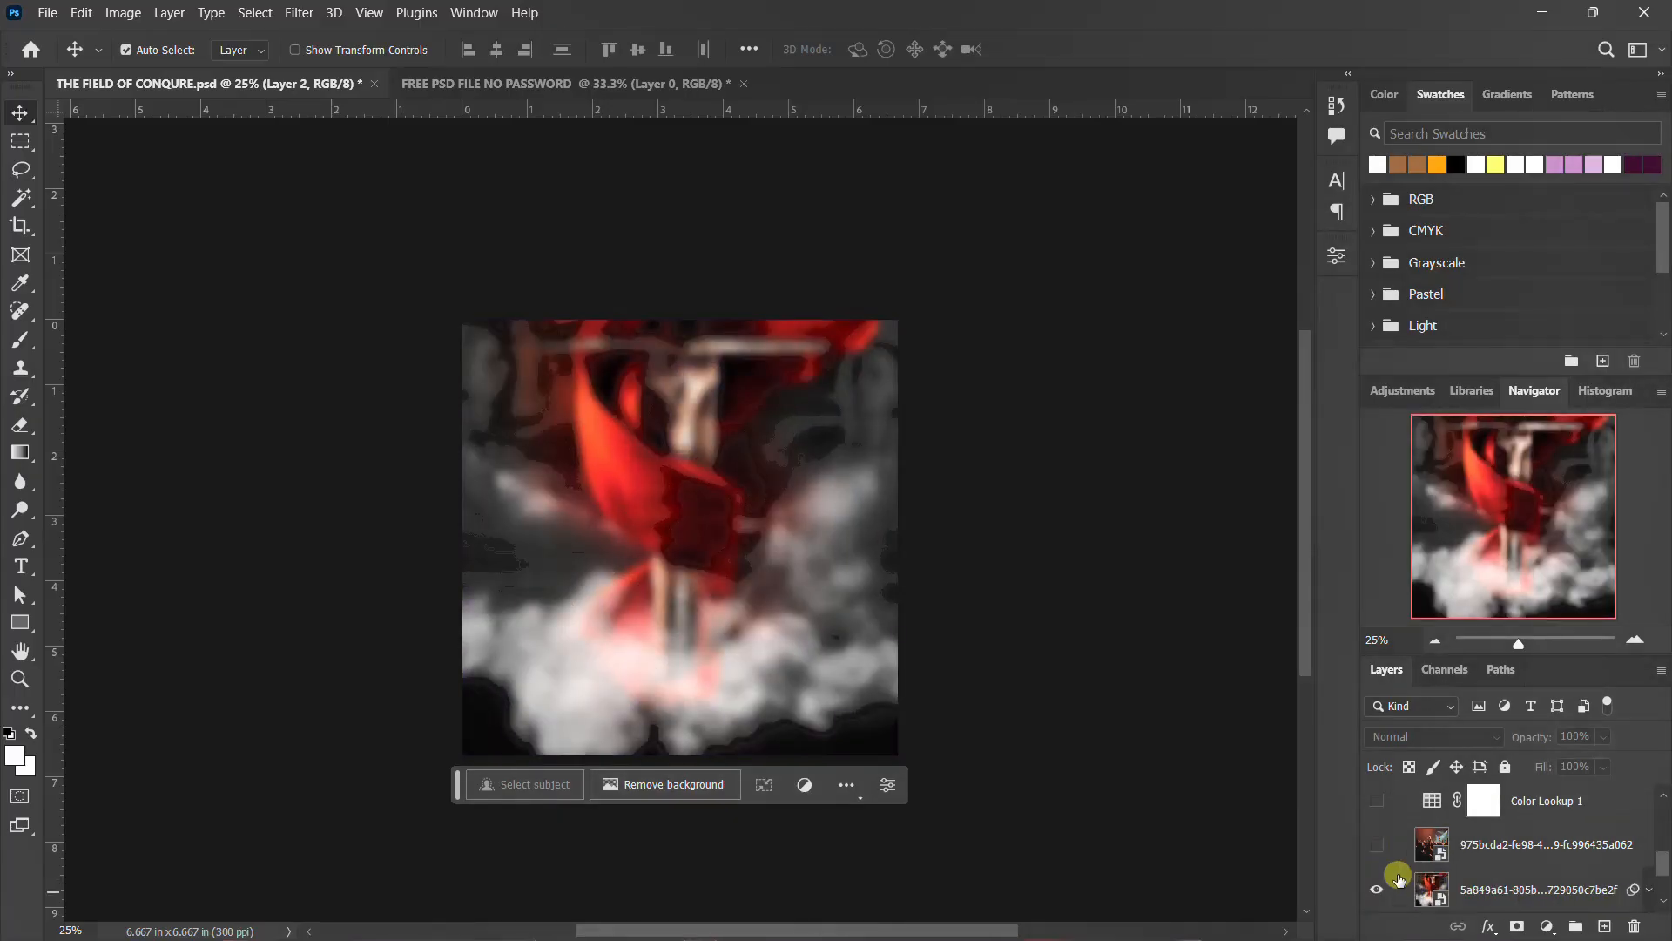
pyautogui.click(1372, 887)
pyautogui.scroll(-2, 1385, 884)
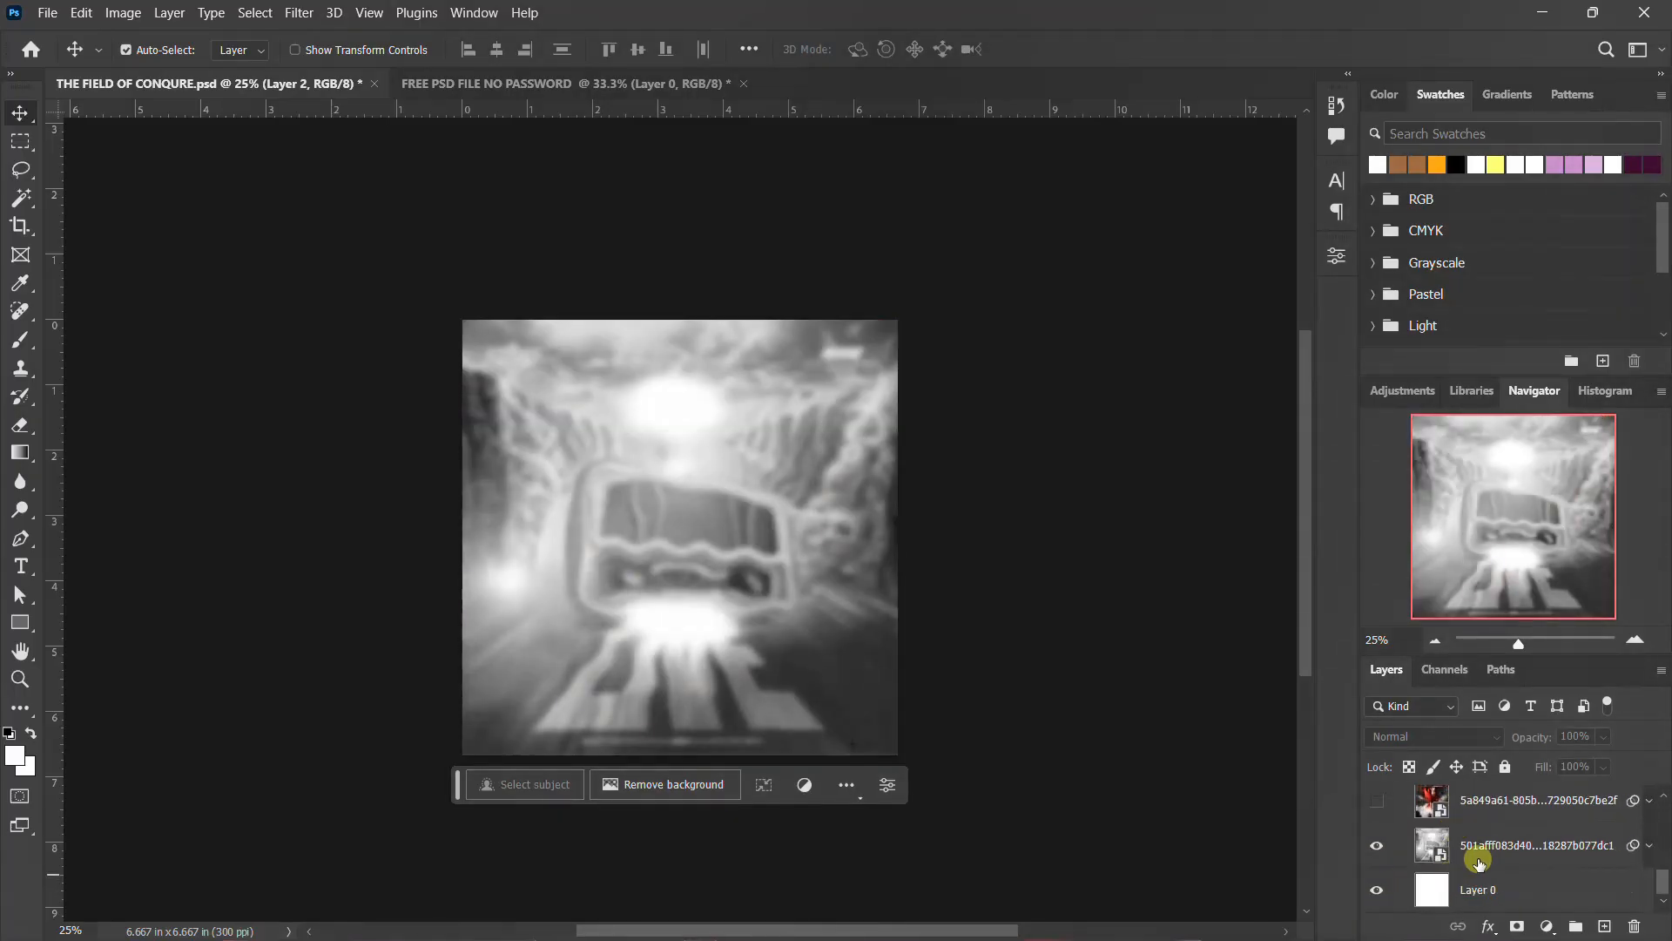
# Copy the grayscale vehicle image layer into the FREE PSD FILE NO PASSWORD document and set its Gaussian Blur radius to 15 pixels
pyautogui.click(1528, 845)
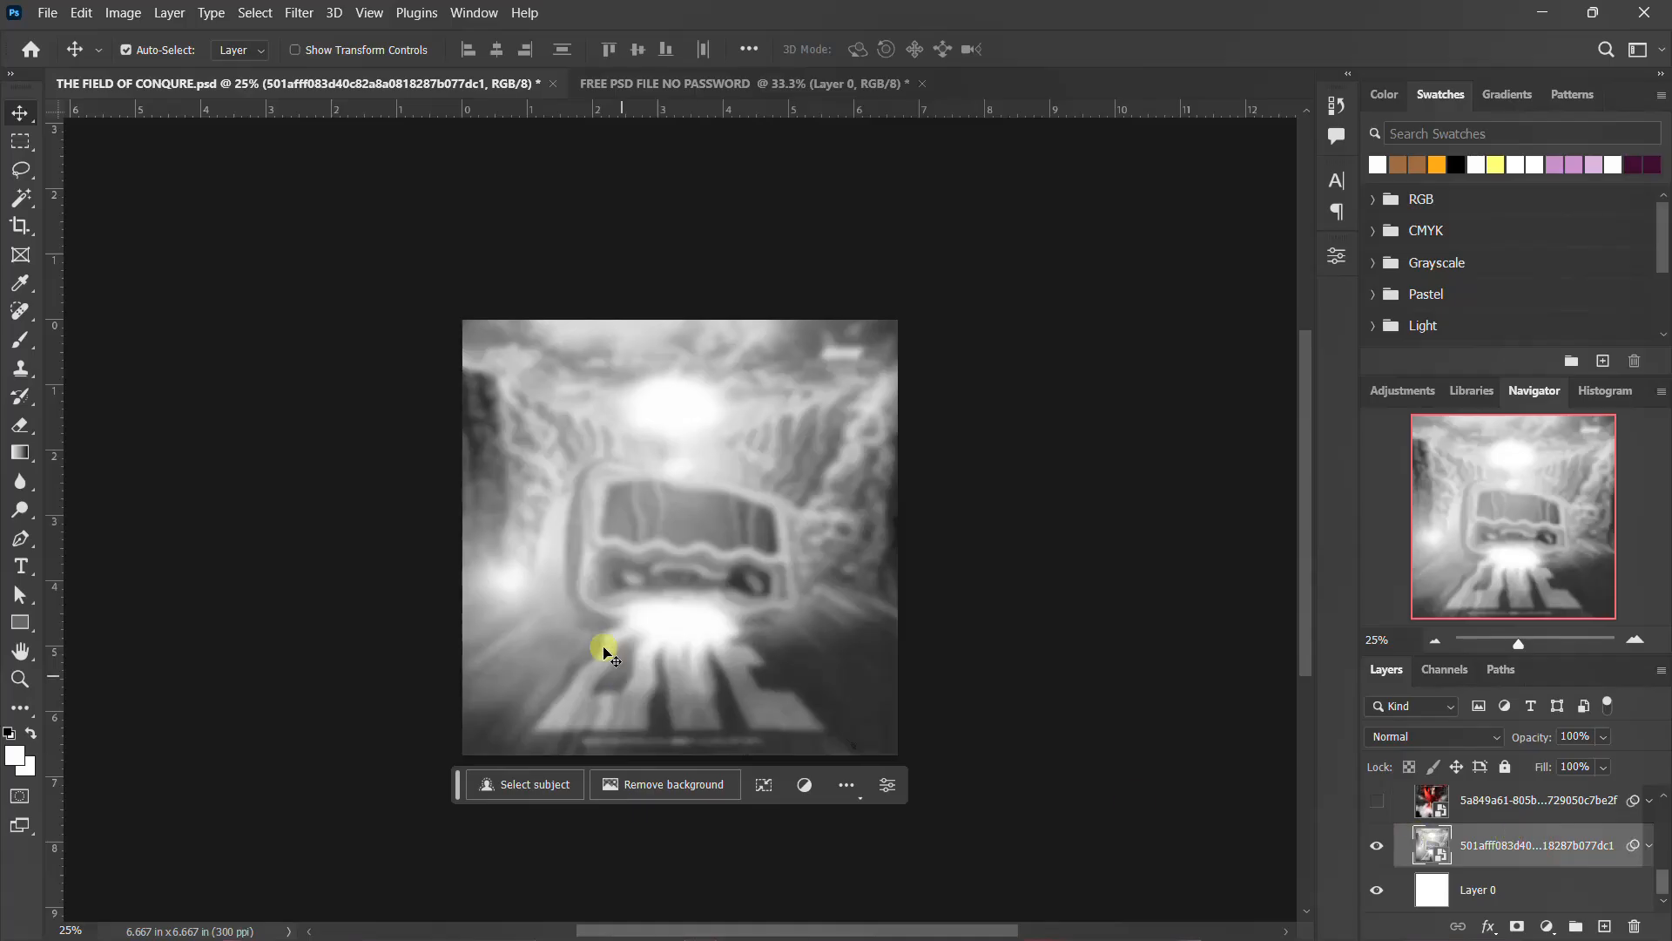
pyautogui.moveTo(709, 578); pyautogui.dragTo(773, 548)
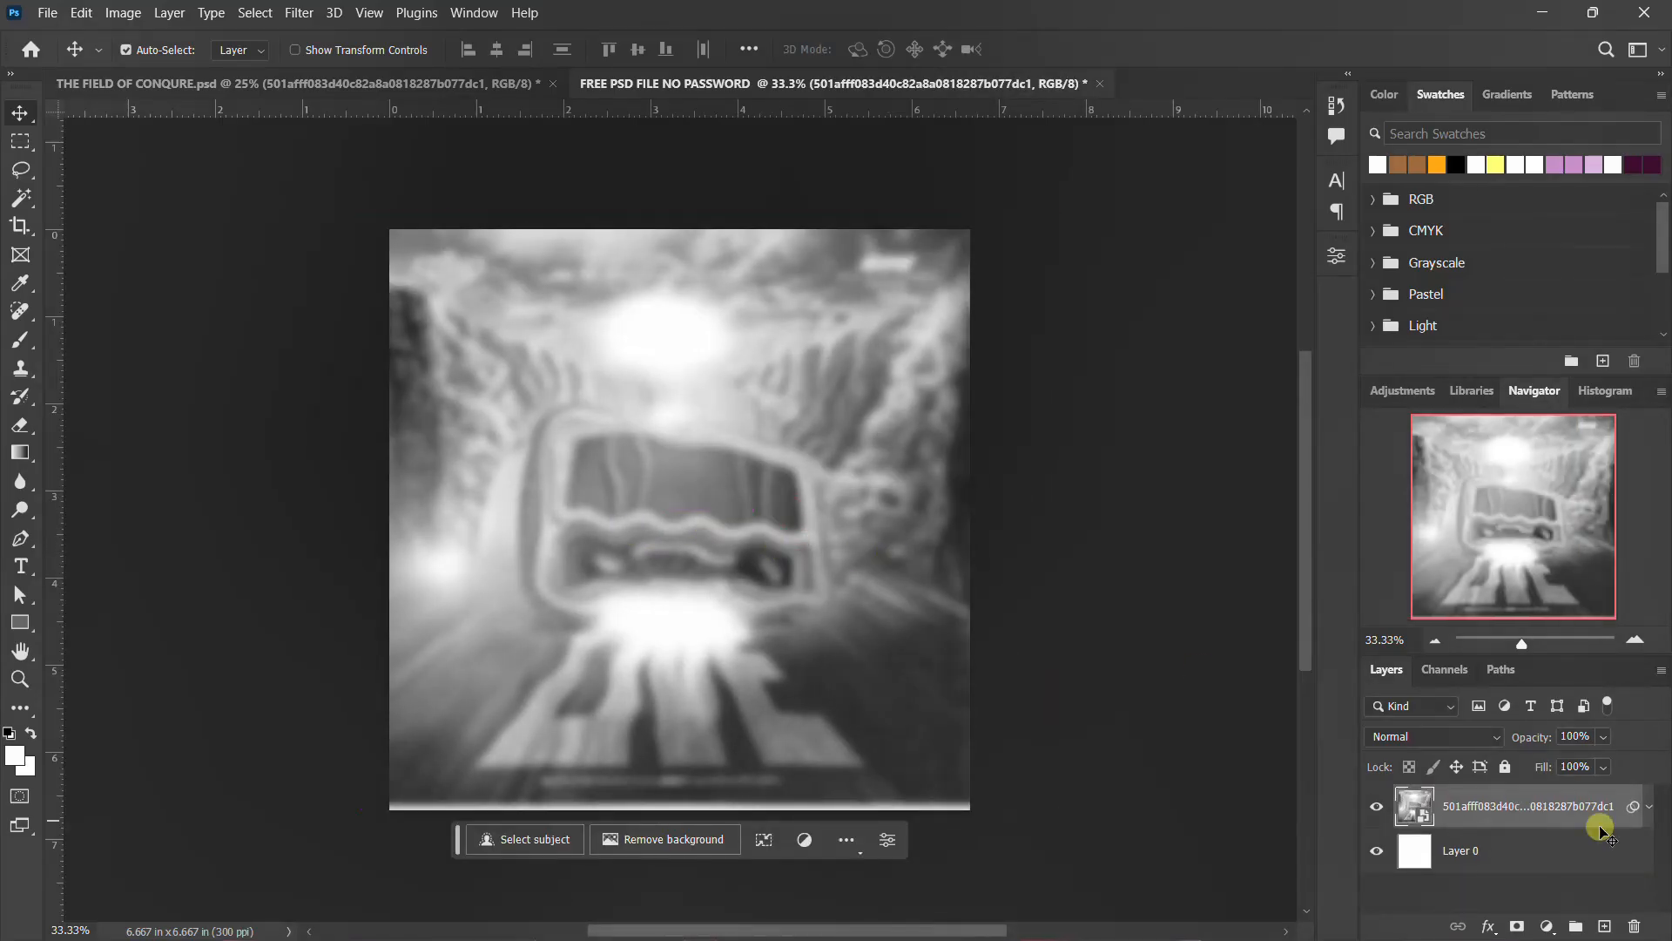
pyautogui.click(1652, 810)
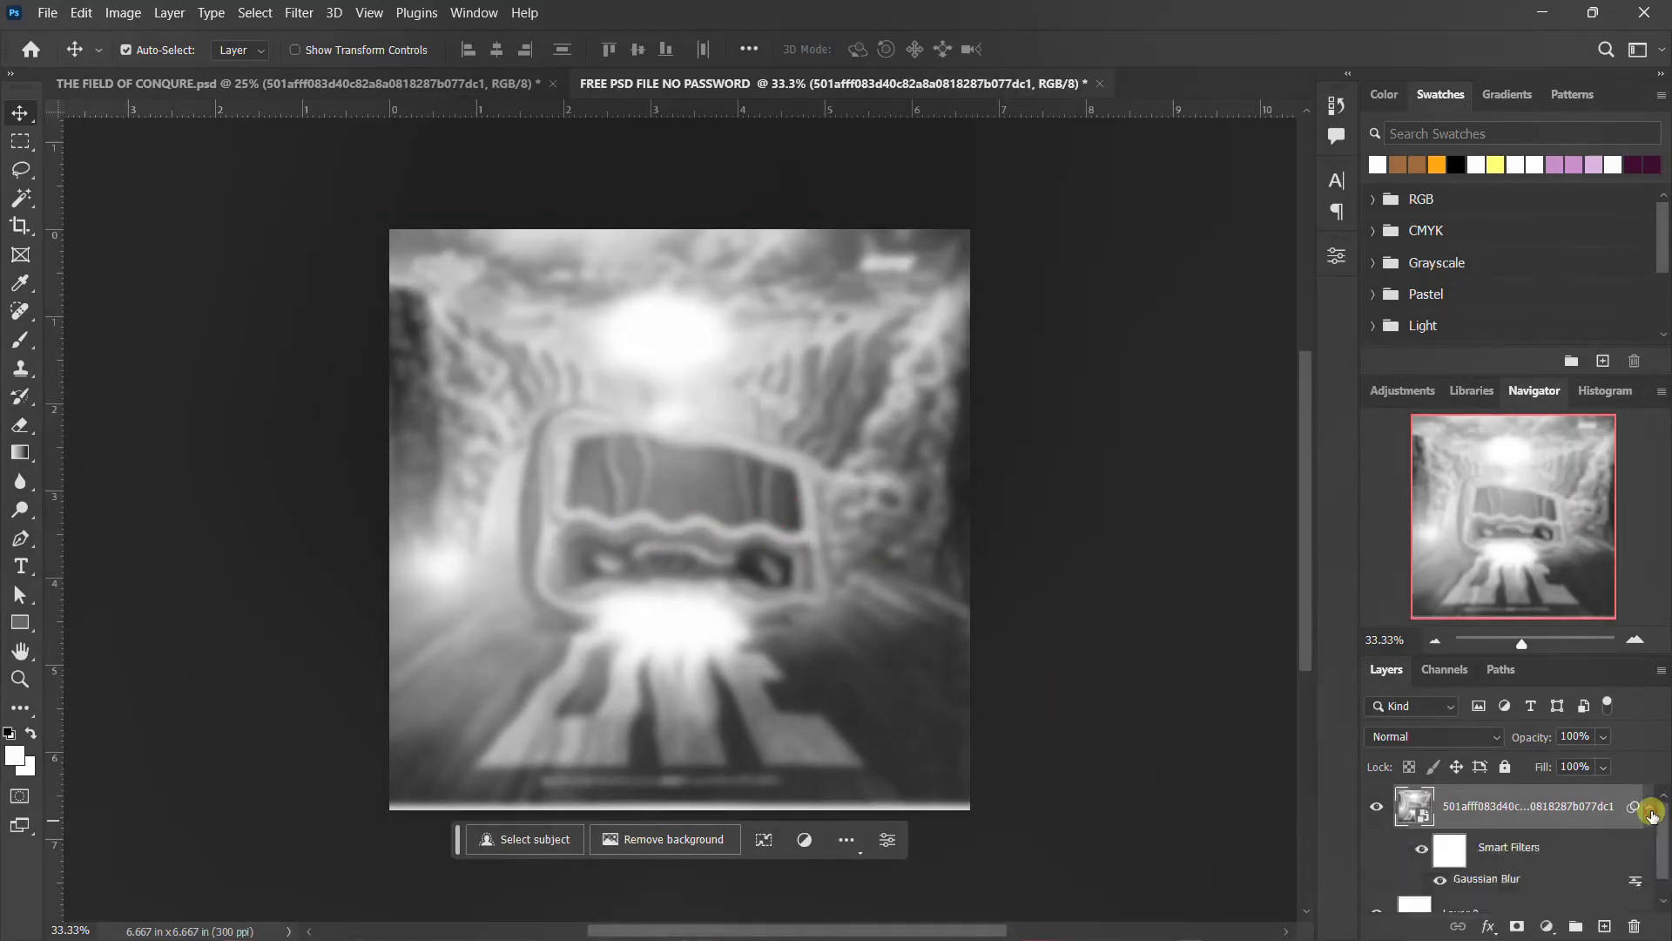
pyautogui.doubleClick(1471, 877)
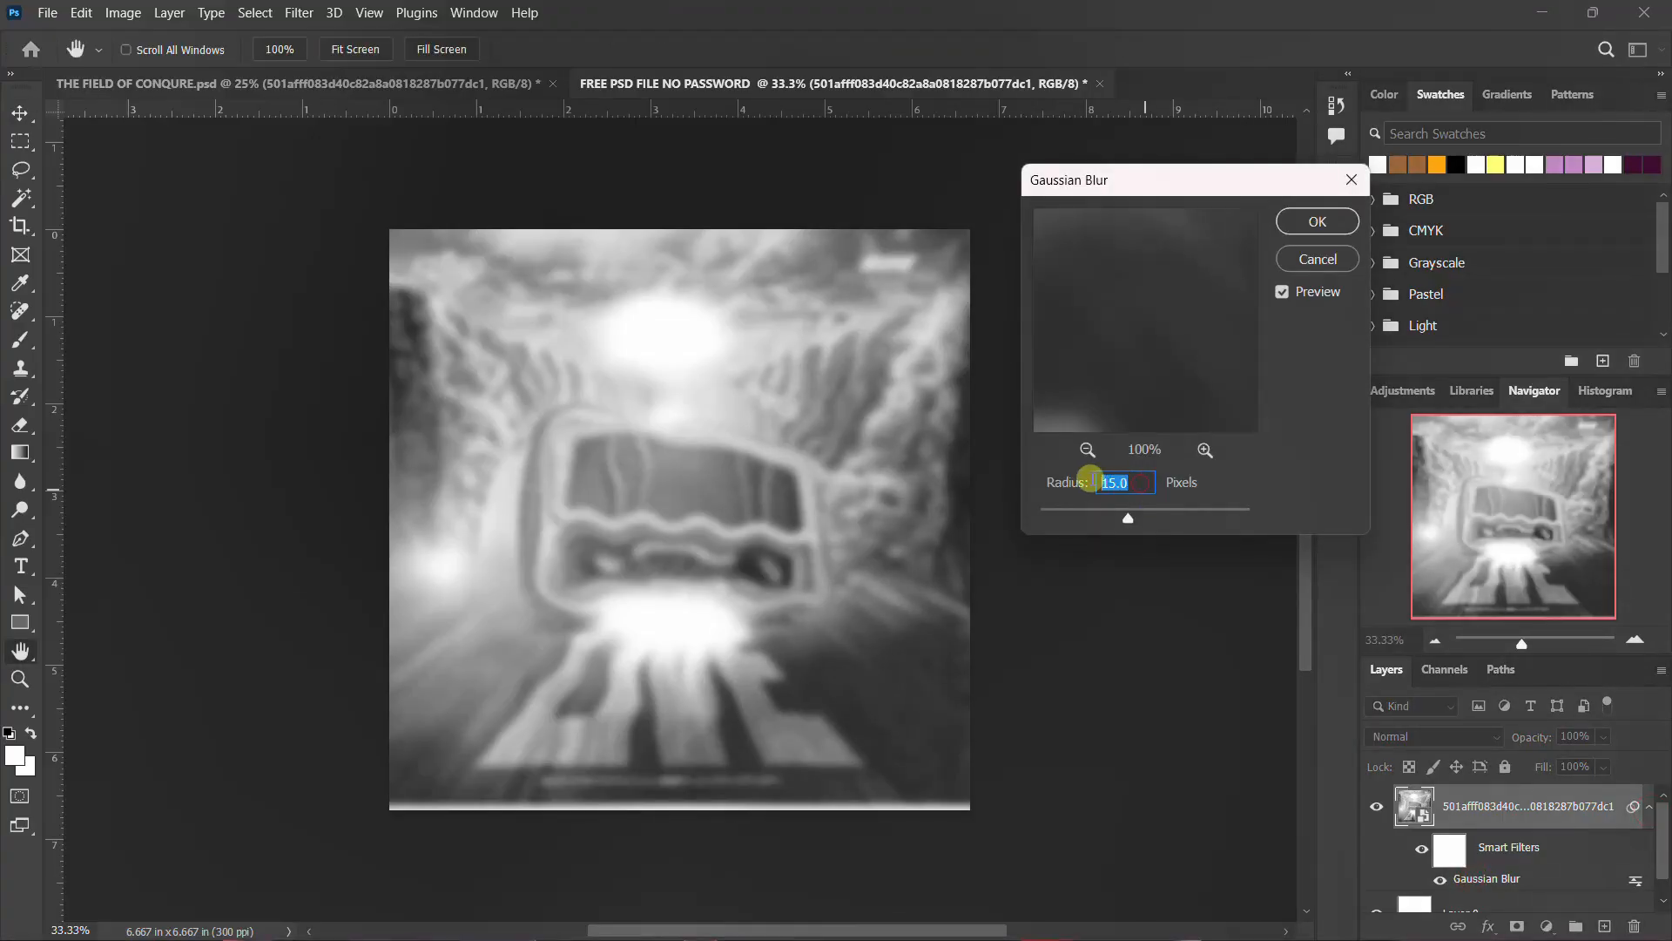
pyautogui.write('15')
pyautogui.press('Return')
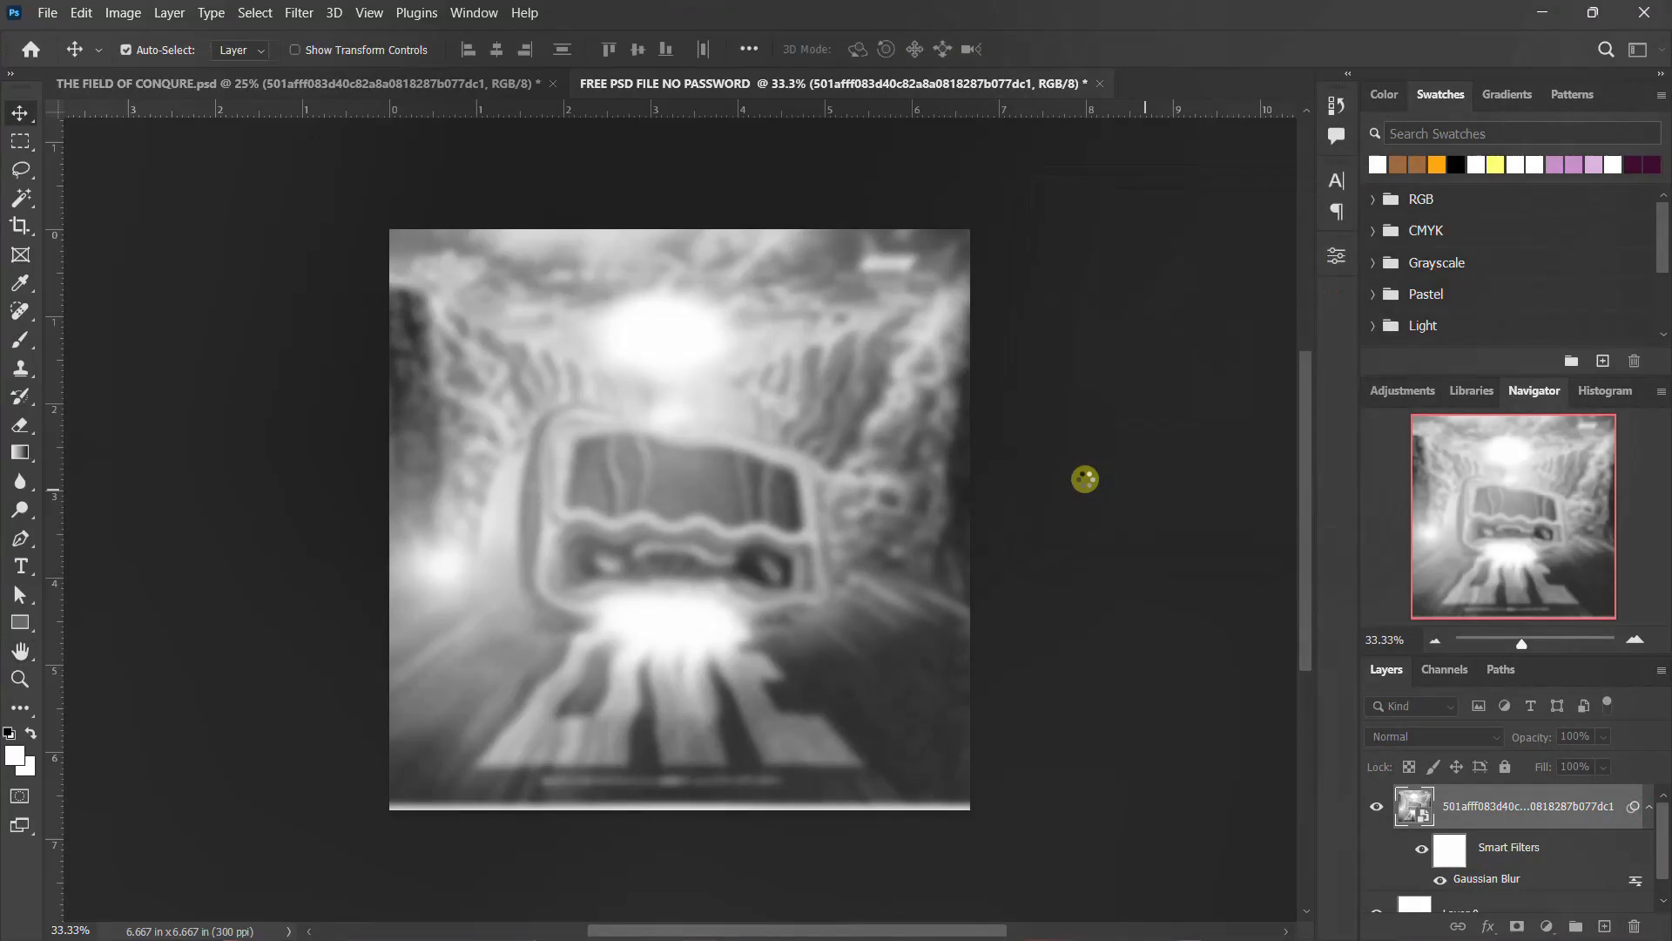
# Try to fit the grayscale vehicle image to the canvas with Free Transform
pyautogui.hotkey('ctrl', 't')
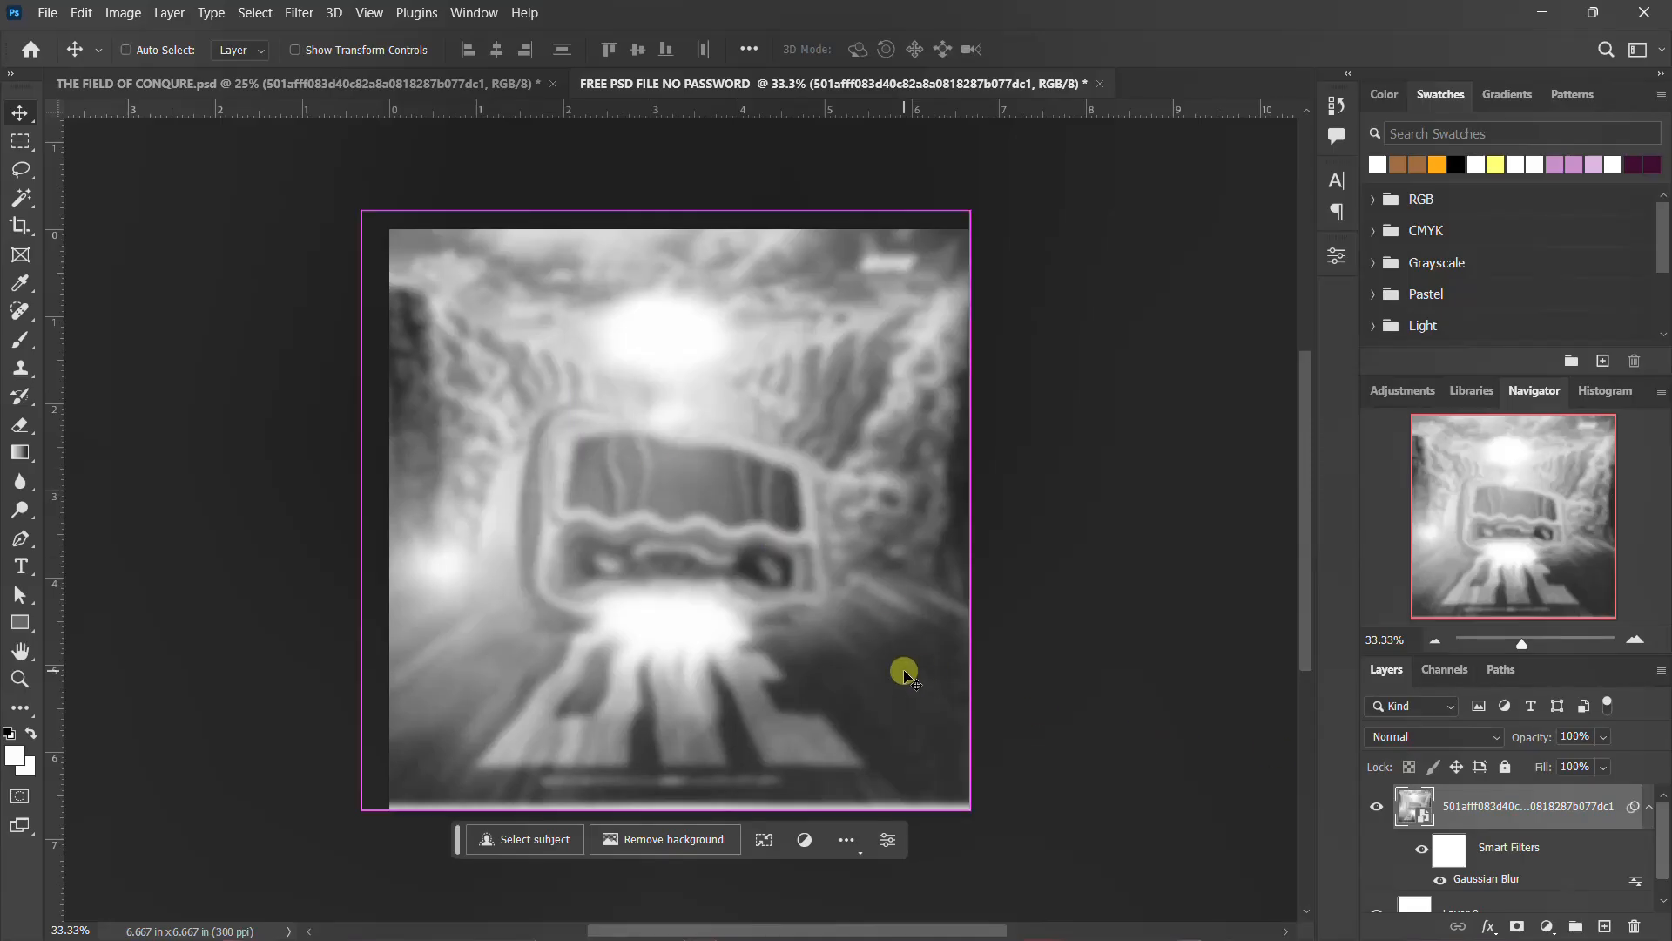
pyautogui.click(906, 391)
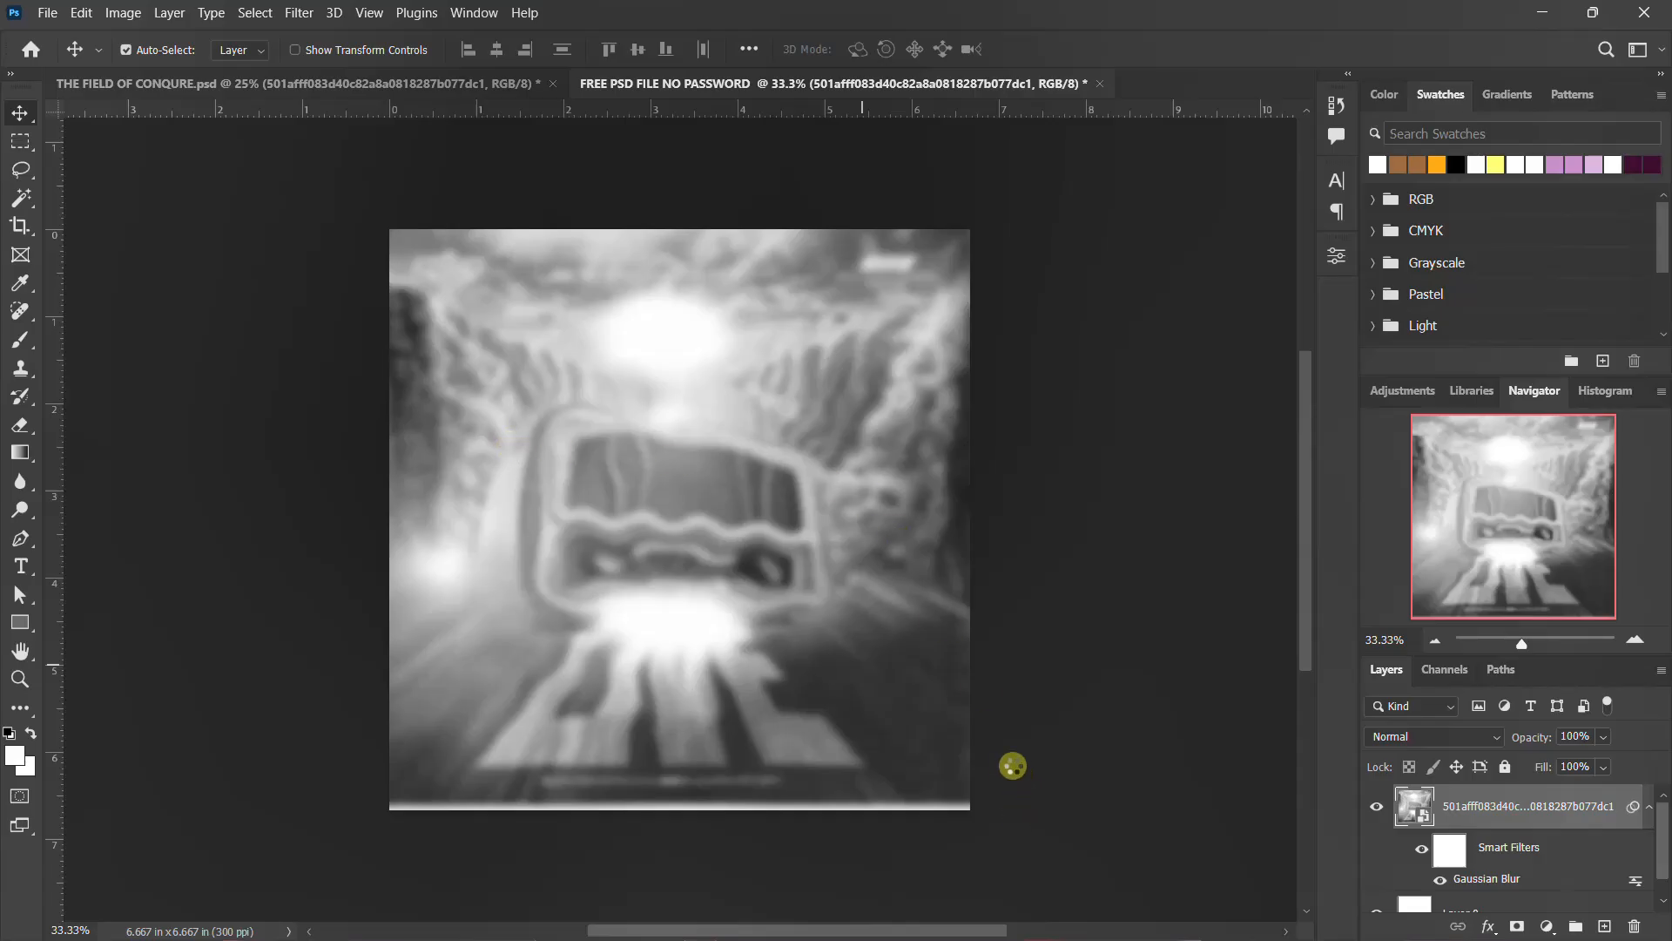
pyautogui.hotkey('ctrl', 't')
pyautogui.press('Return')
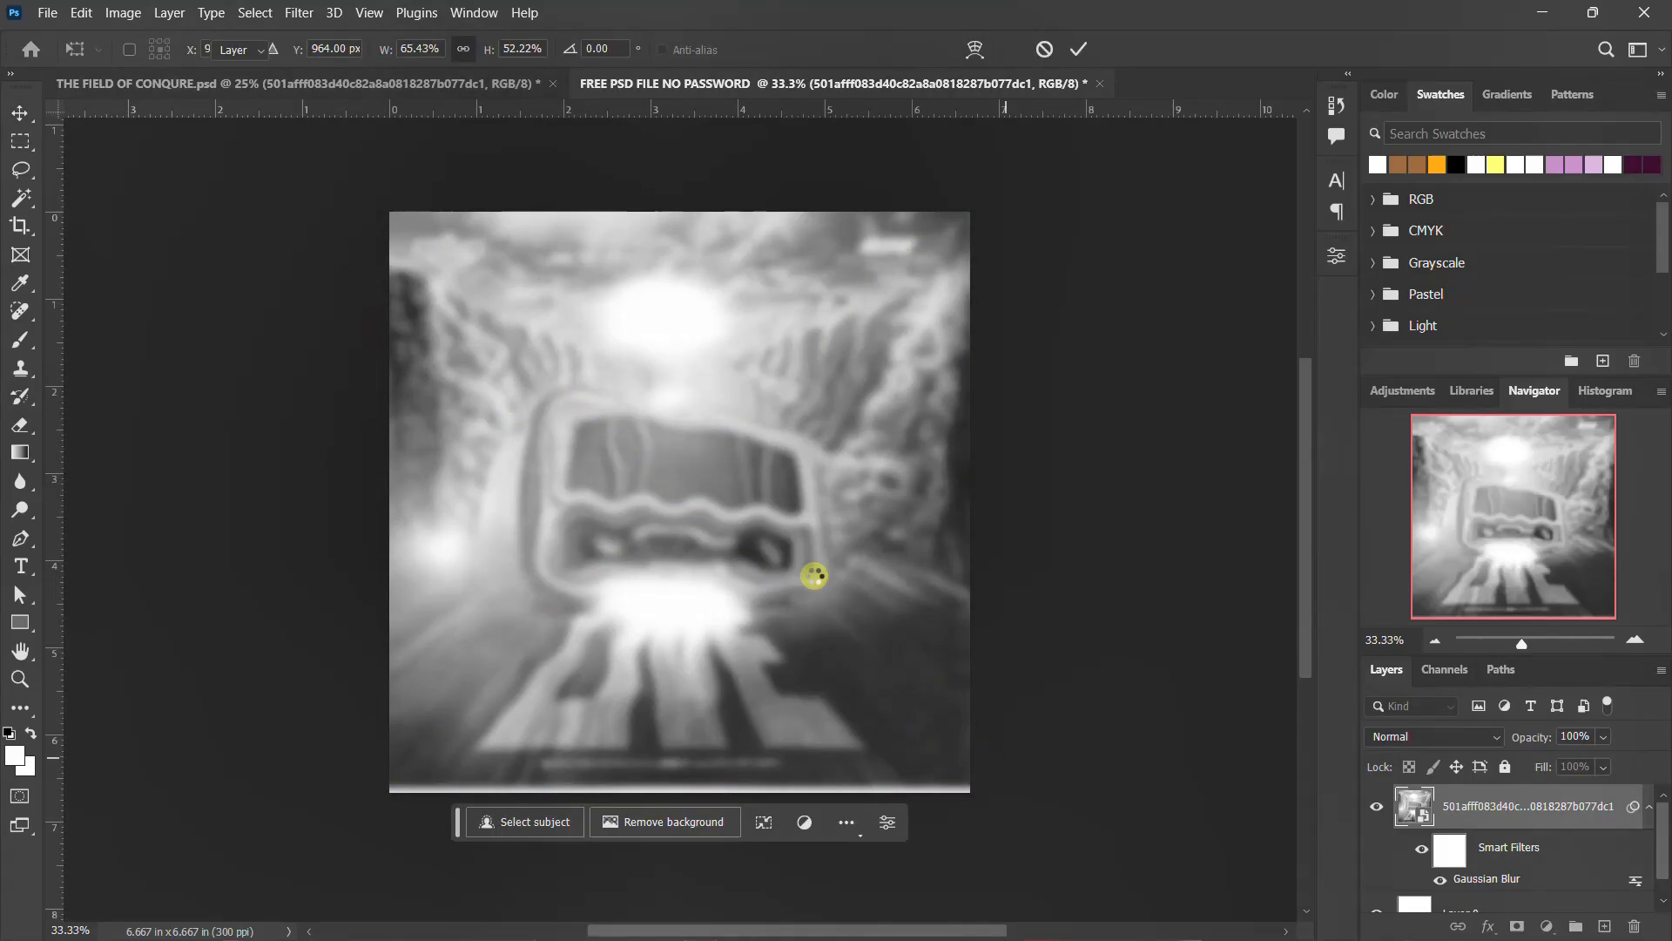
pyautogui.scroll(1, 800, 562)
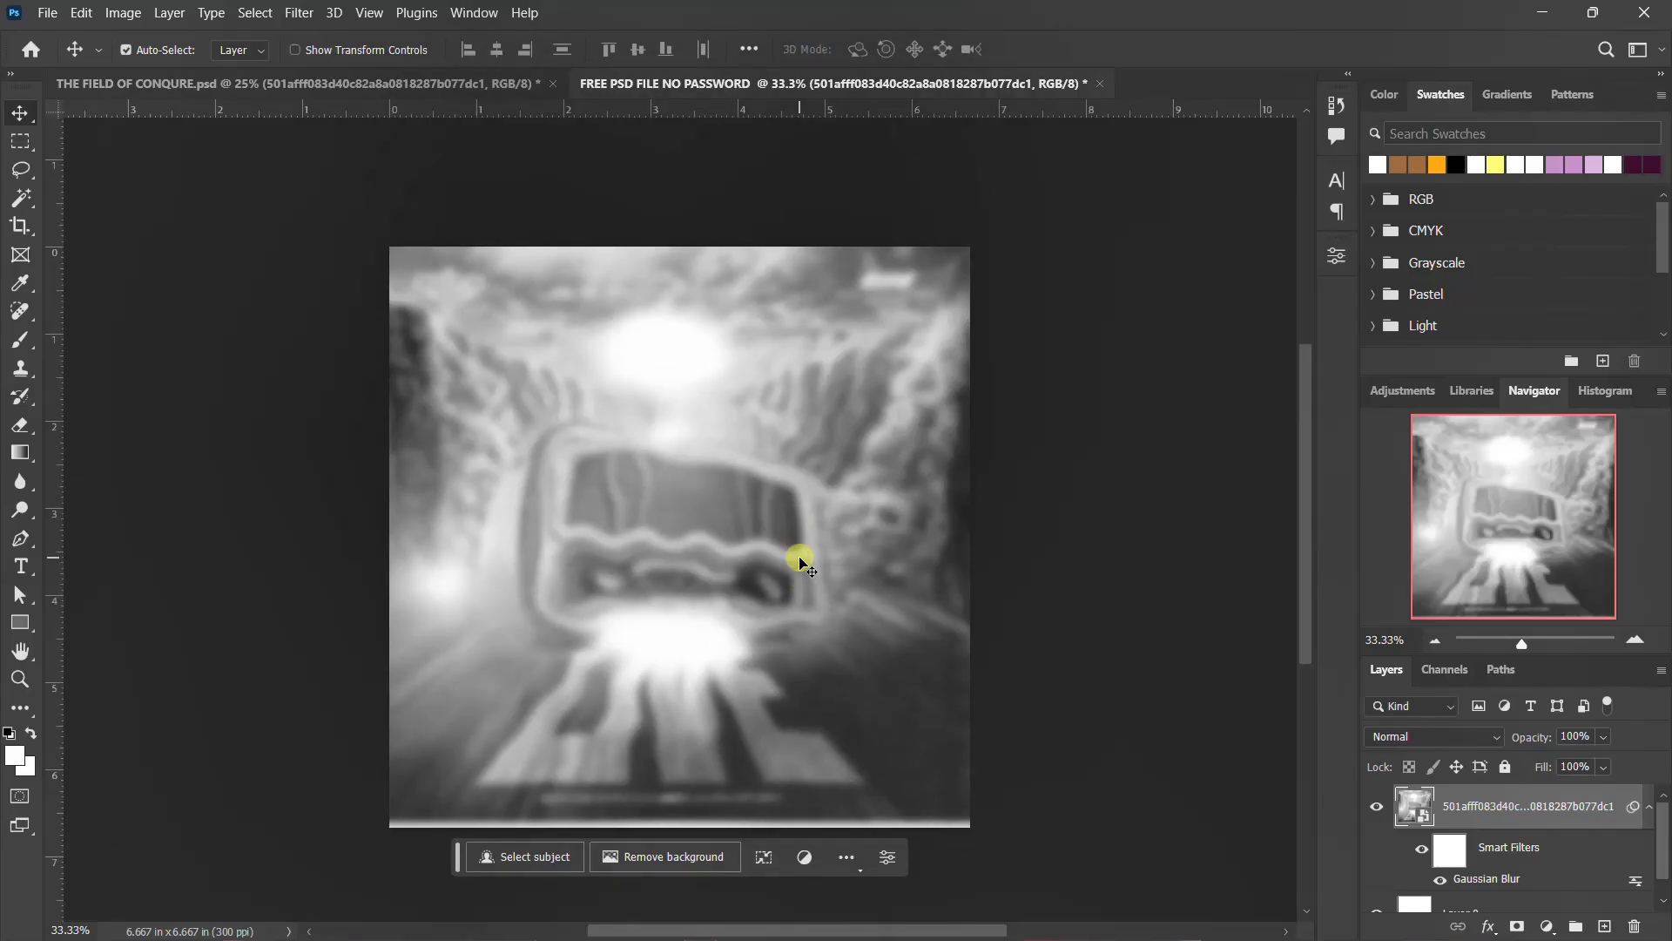
pyautogui.click(1654, 808)
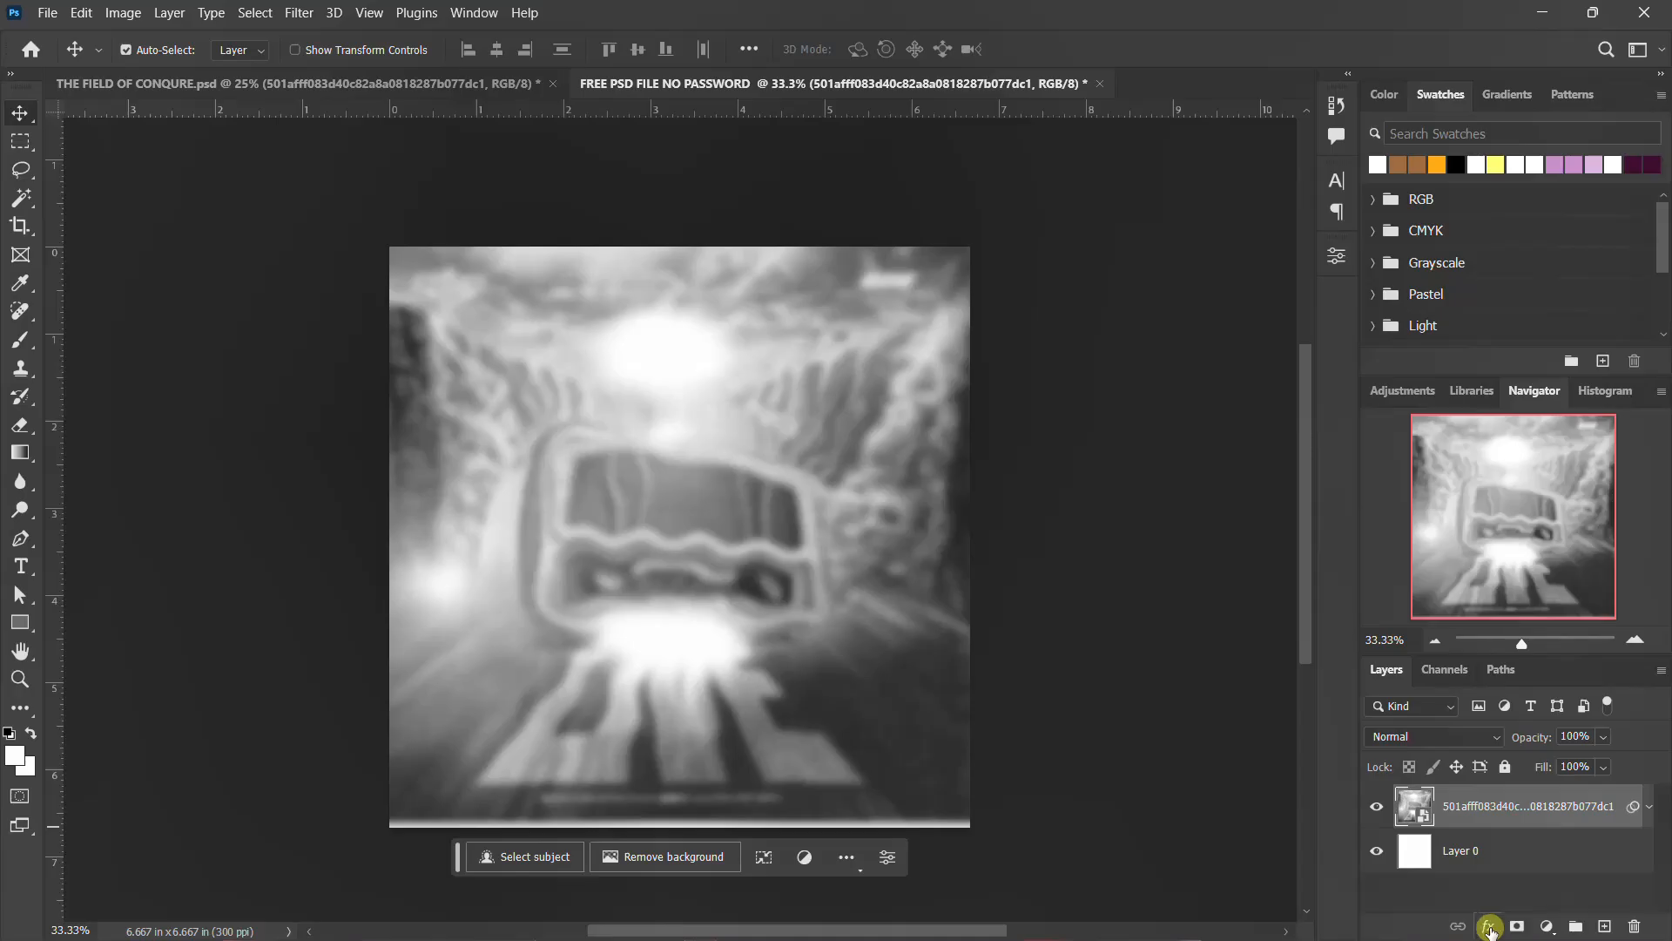
pyautogui.moveTo(1324, 937)
pyautogui.click(1435, 919)
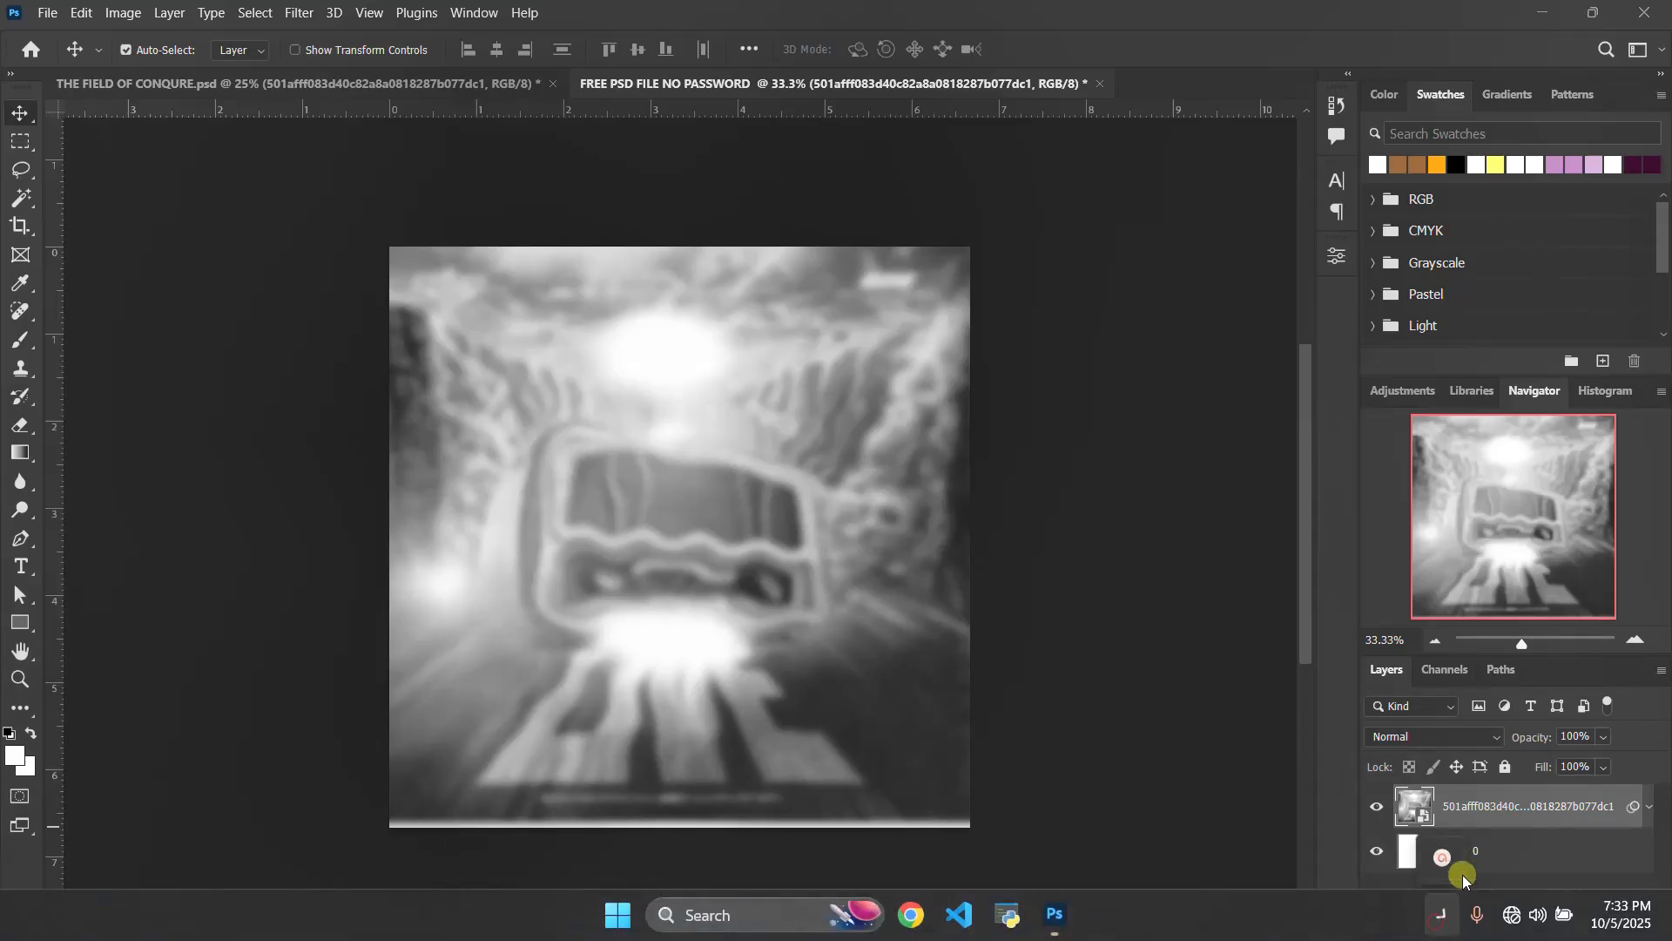
pyautogui.click(1461, 850)
pyautogui.moveTo(1502, 807); pyautogui.dragTo(1271, 938)
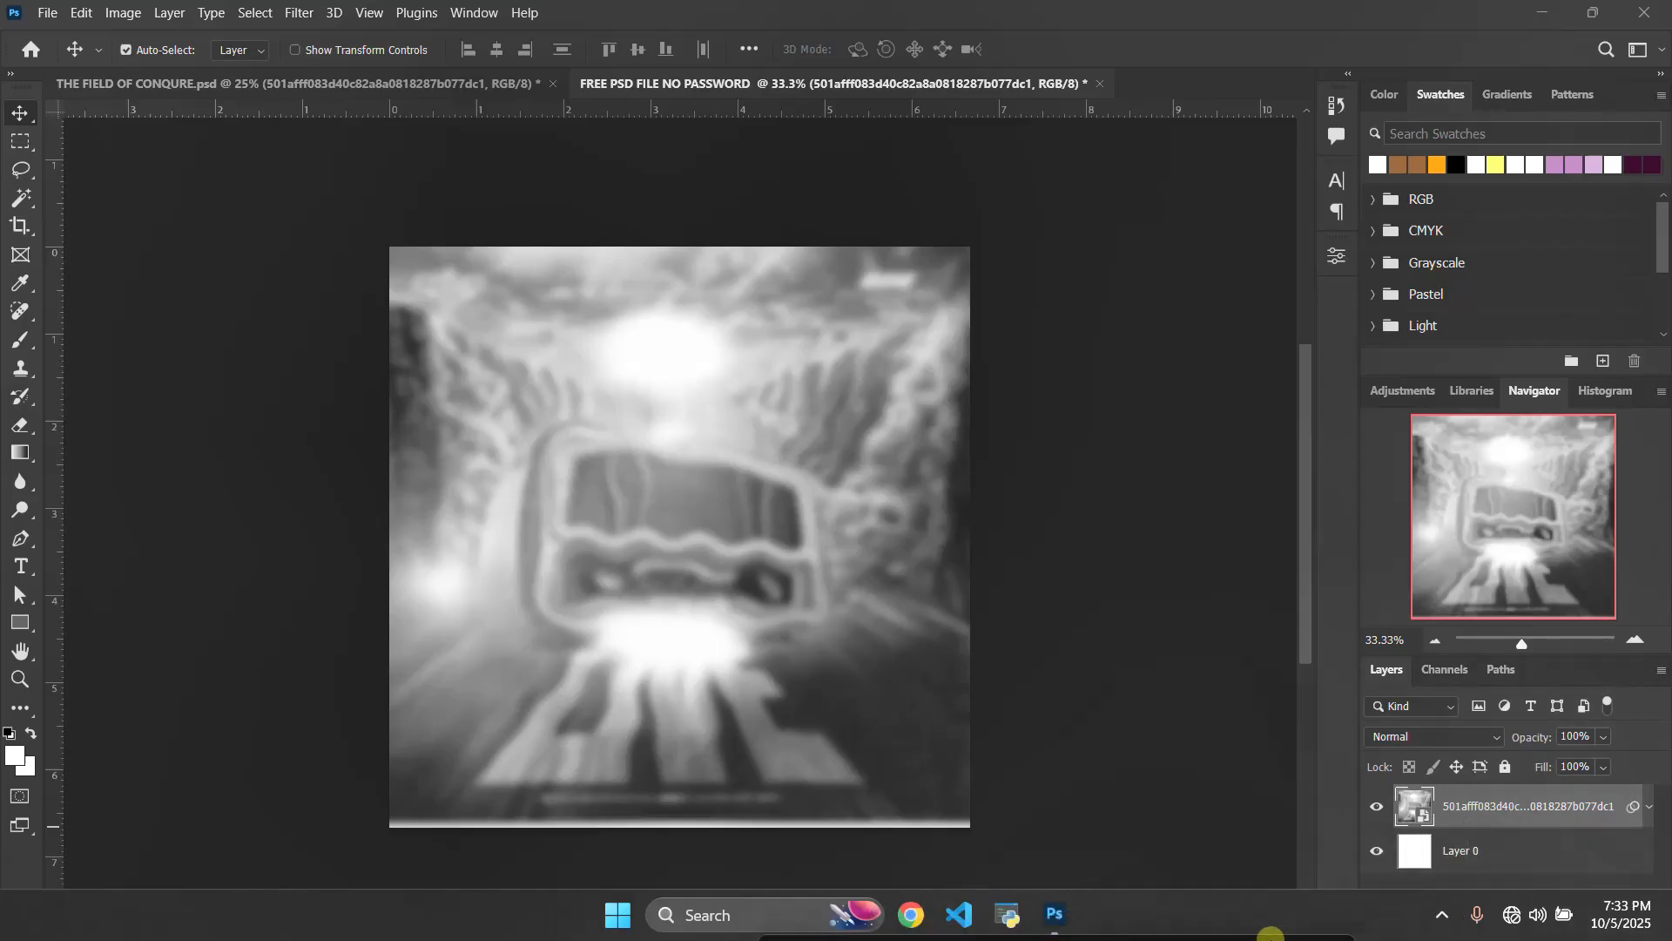
pyautogui.click(1440, 915)
pyautogui.click(1438, 911)
# Show the red-draped sword image in THE FIELD OF CONQURE.psd and copy it into the FREE PSD FILE NO PASSWORD document, covering the canvas
pyautogui.click(423, 87)
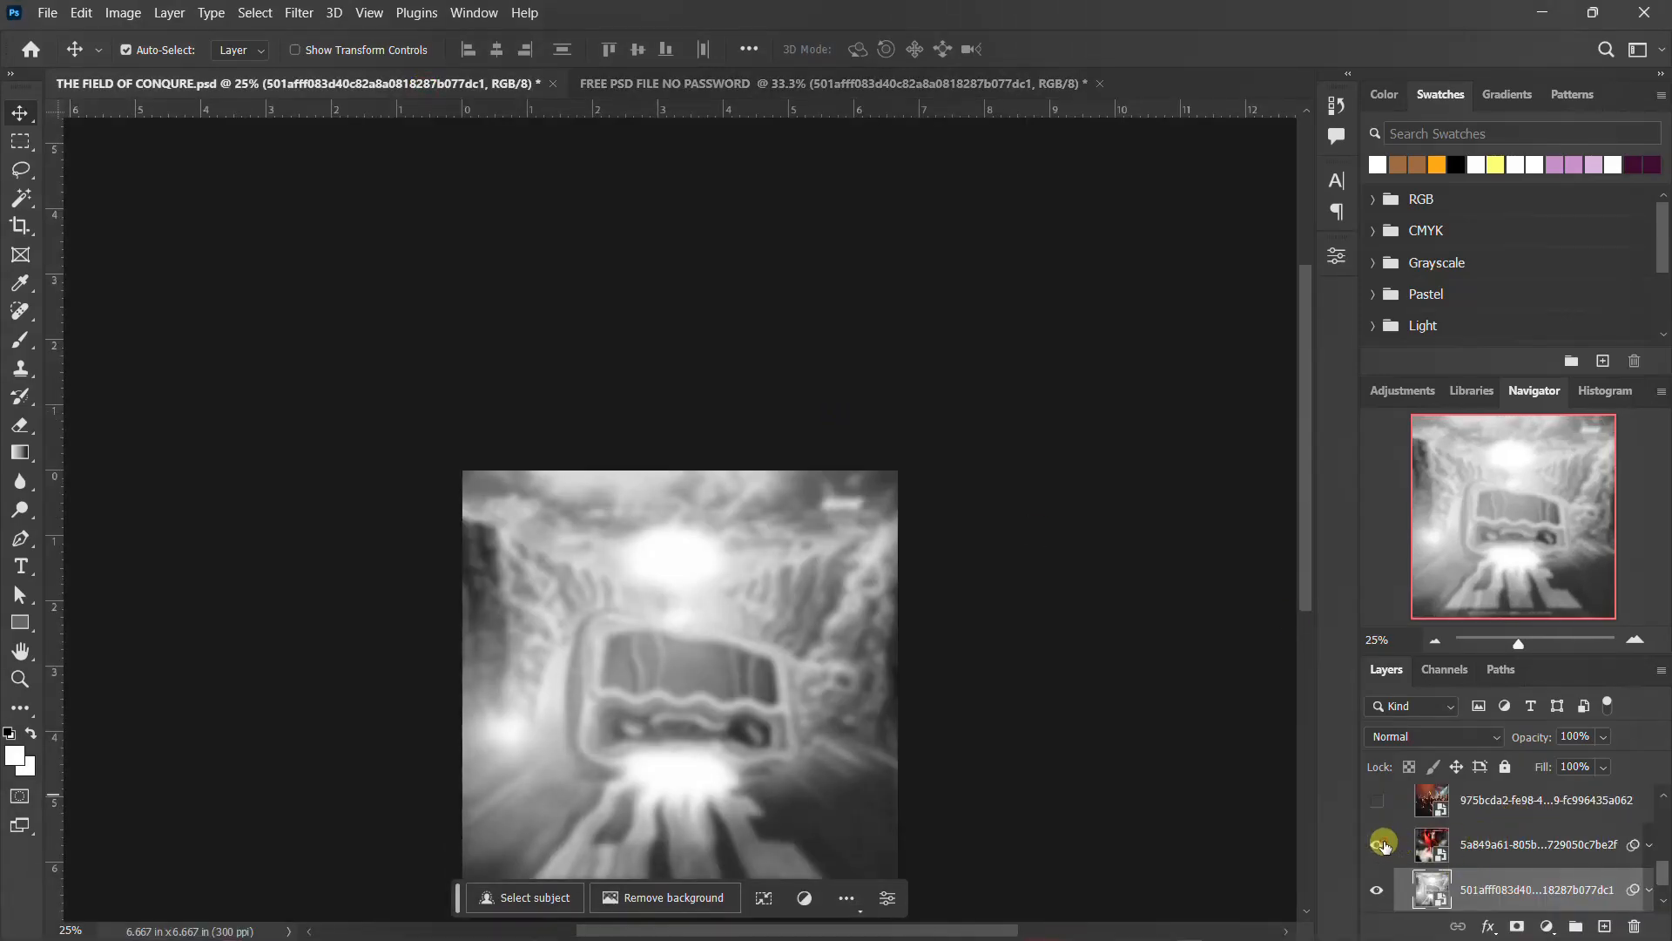
pyautogui.click(1384, 845)
pyautogui.click(1507, 845)
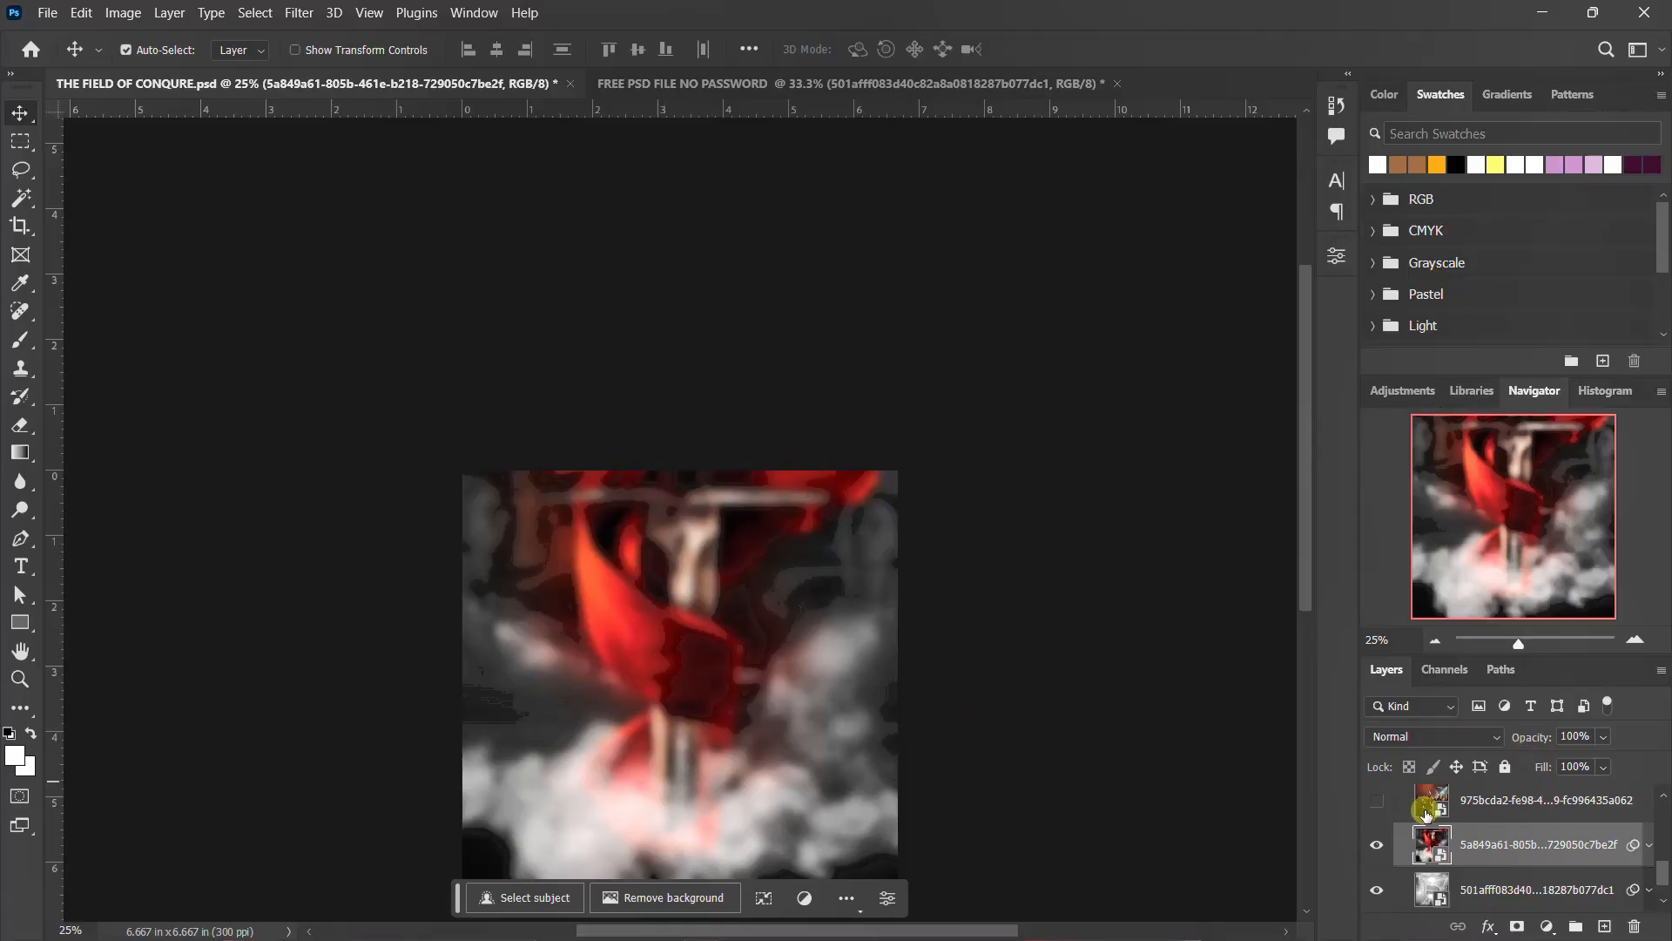
pyautogui.moveTo(764, 702); pyautogui.dragTo(730, 578)
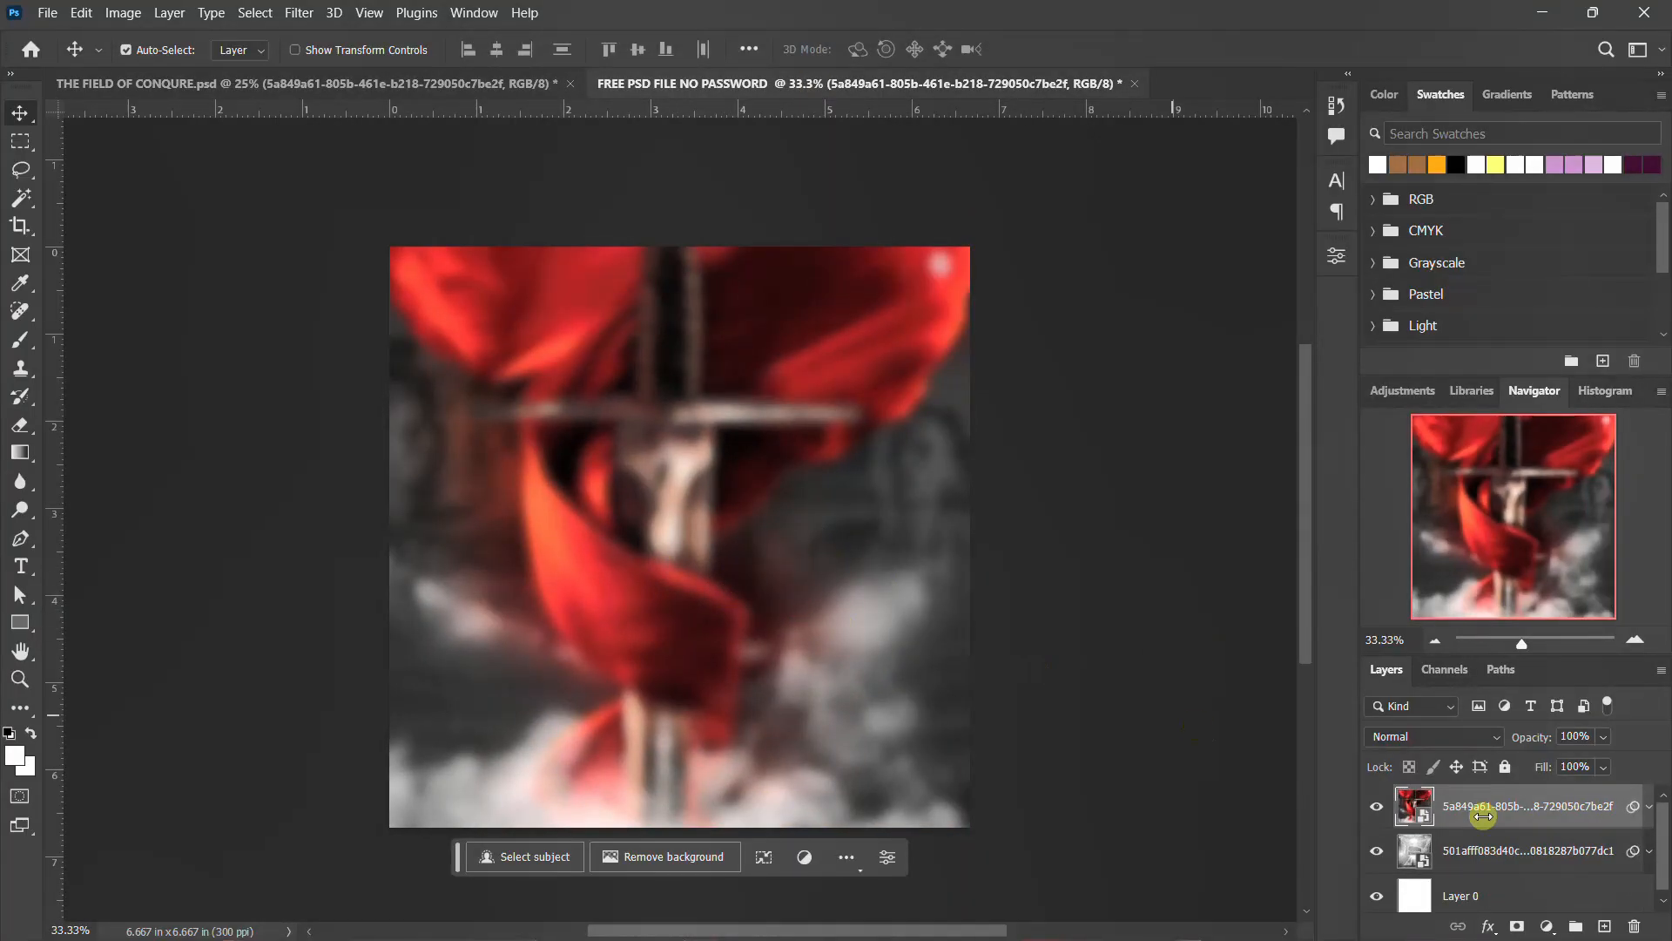
# Edit the Gaussian Blur smart filter on the copied sword image and apply a new radius
pyautogui.click(1649, 809)
pyautogui.doubleClick(1516, 880)
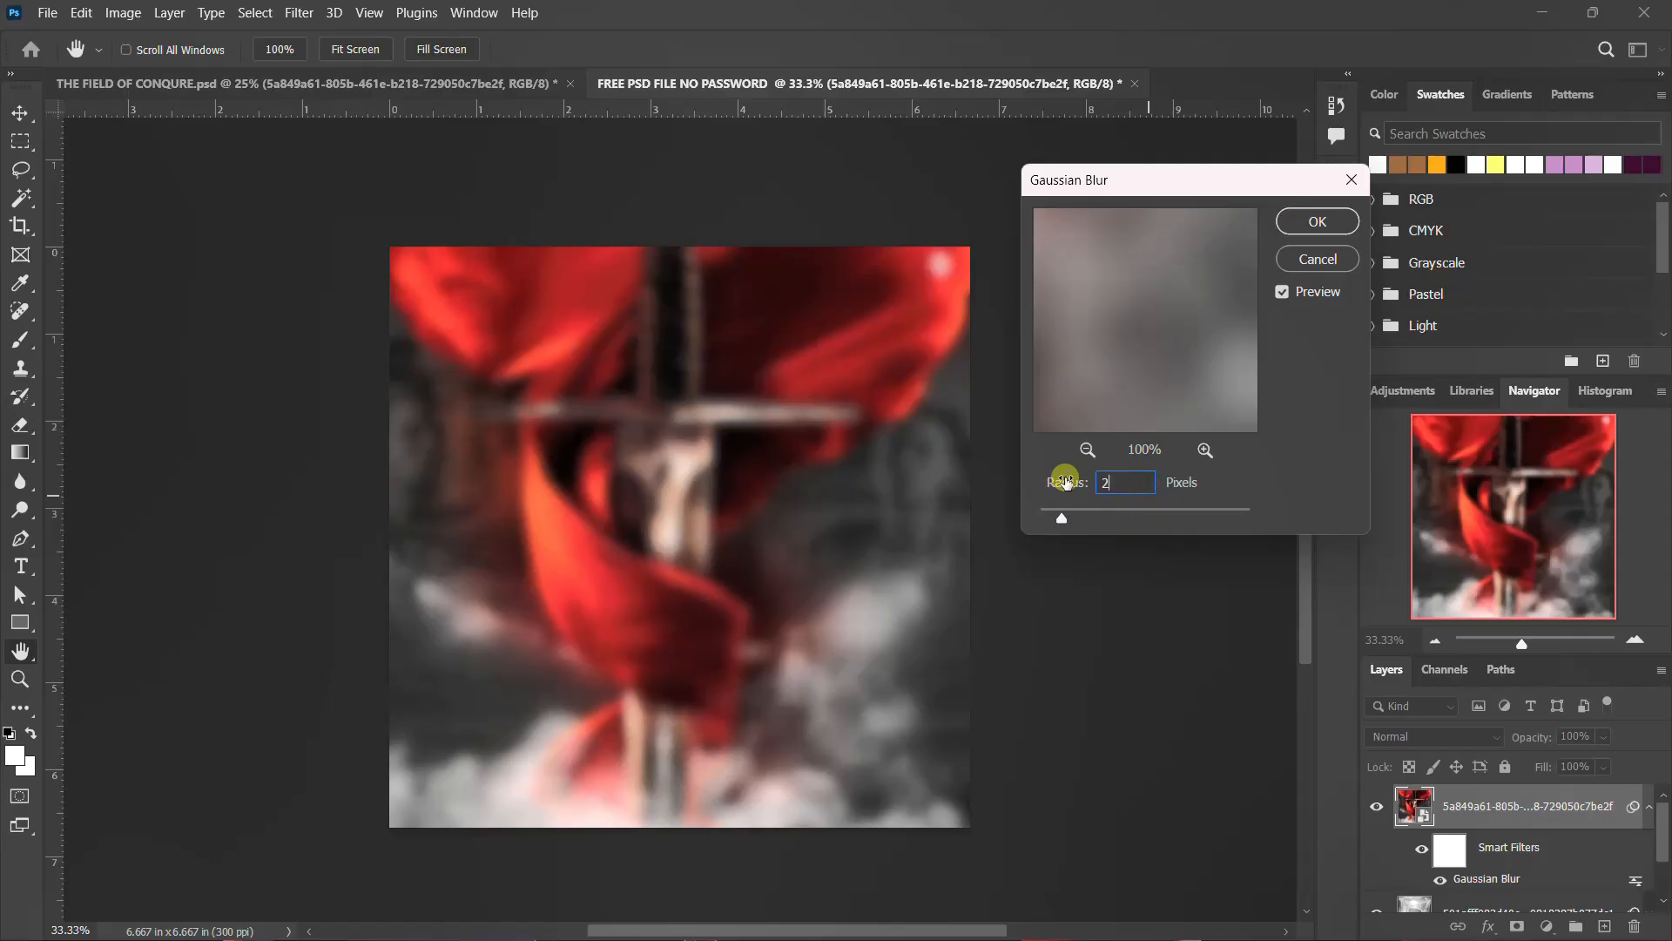
pyautogui.press('Return')
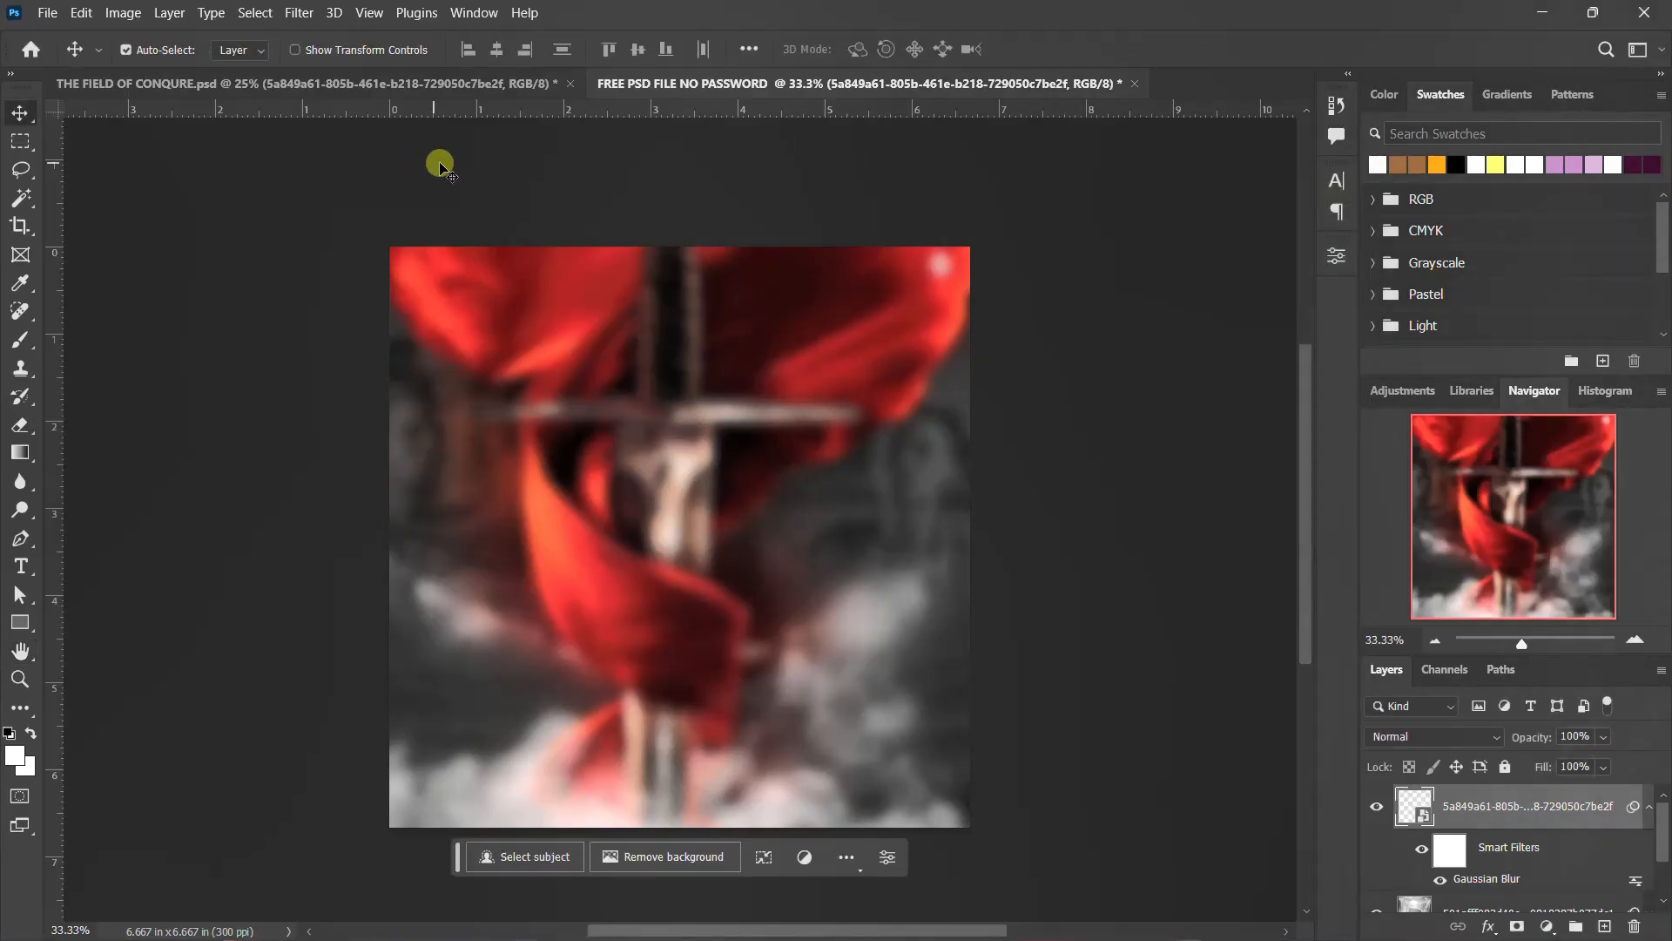
# Show the crowd image layer in THE FIELD OF CONQURE.psd and copy it into the FREE PSD FILE NO PASSWORD document
pyautogui.click(478, 96)
pyautogui.click(1386, 847)
pyautogui.click(1446, 845)
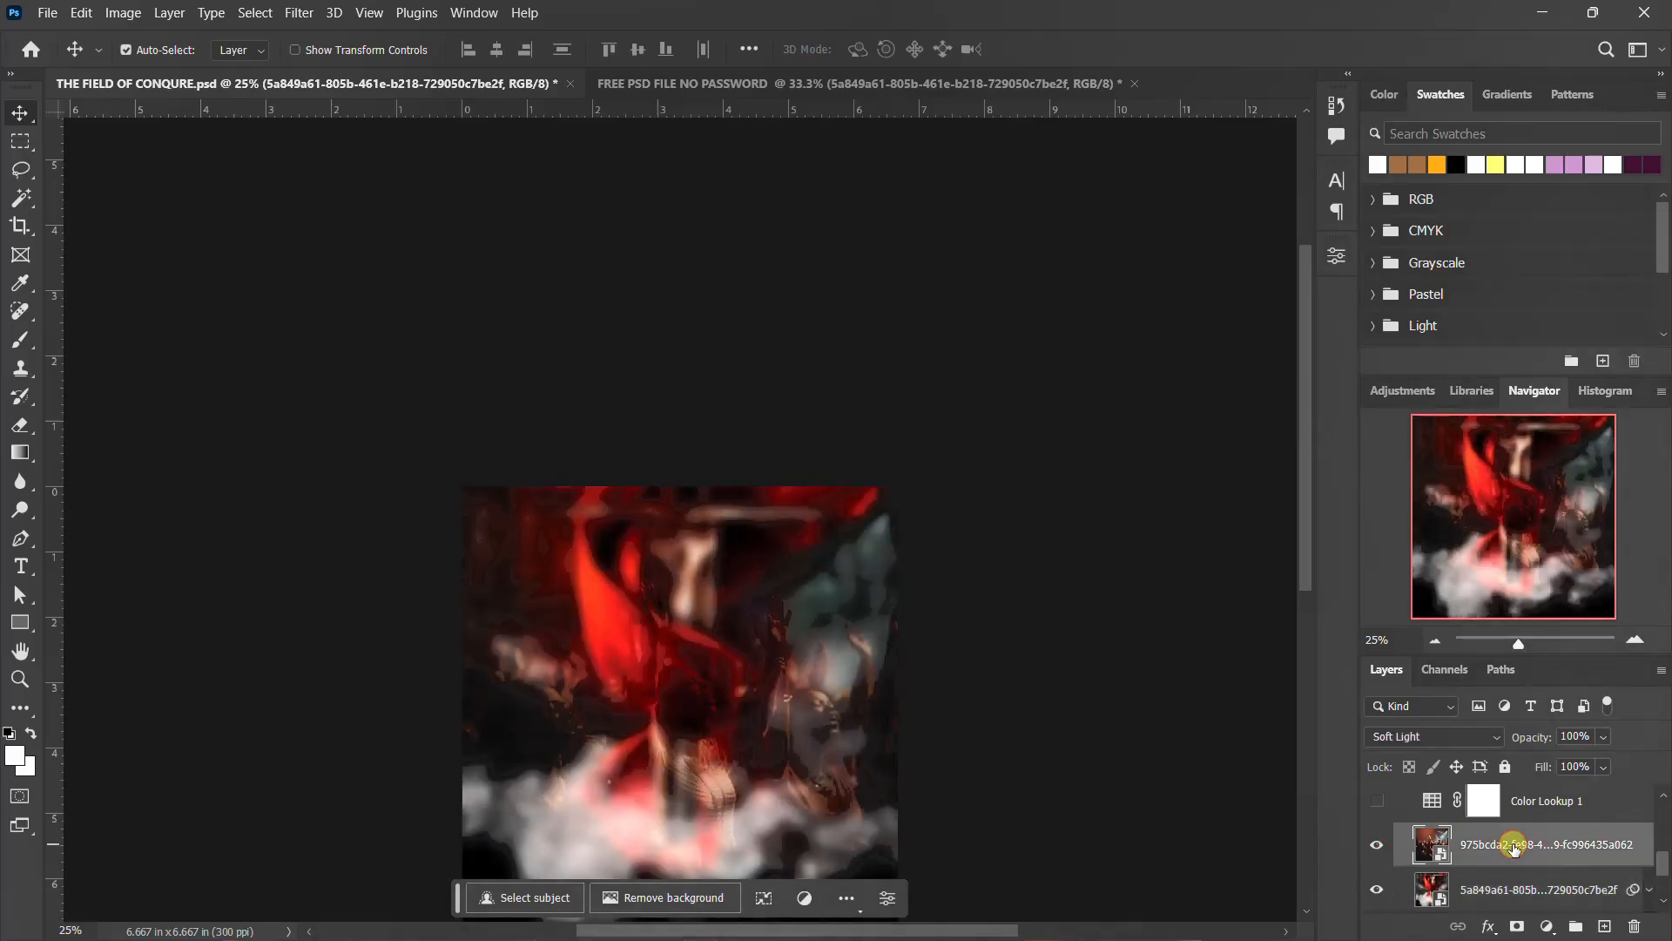
pyautogui.moveTo(788, 707); pyautogui.dragTo(706, 567)
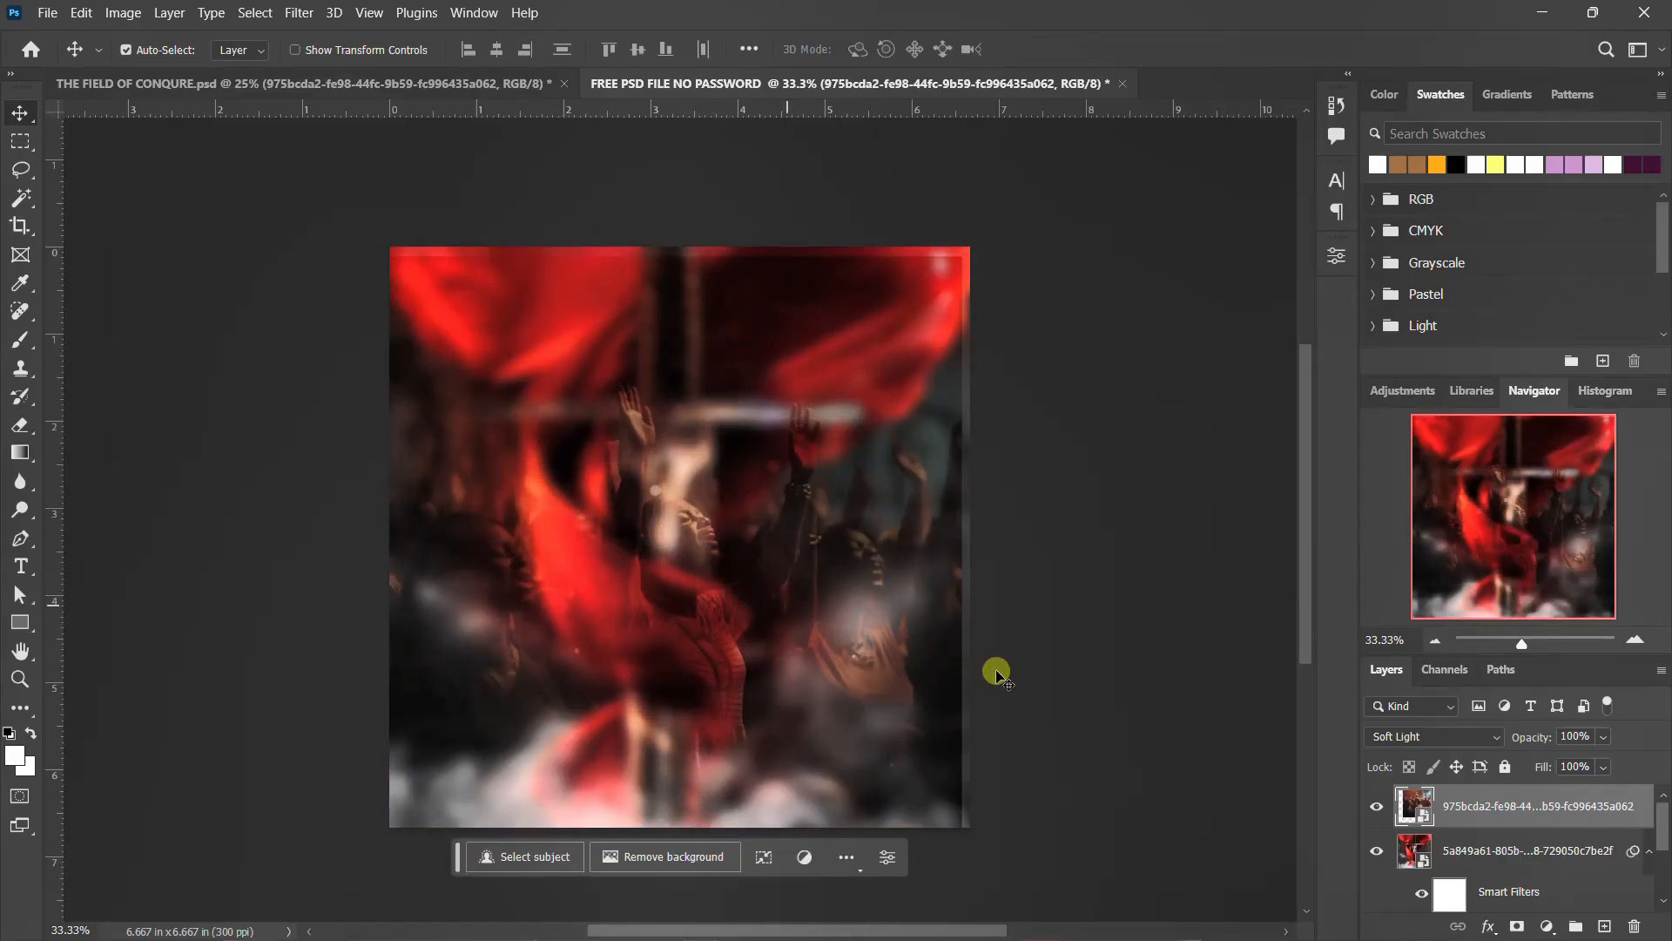
# Set the crowd image's blend mode to Soft Light and shift the image slightly so it covers the whole canvas
pyautogui.click(1482, 735)
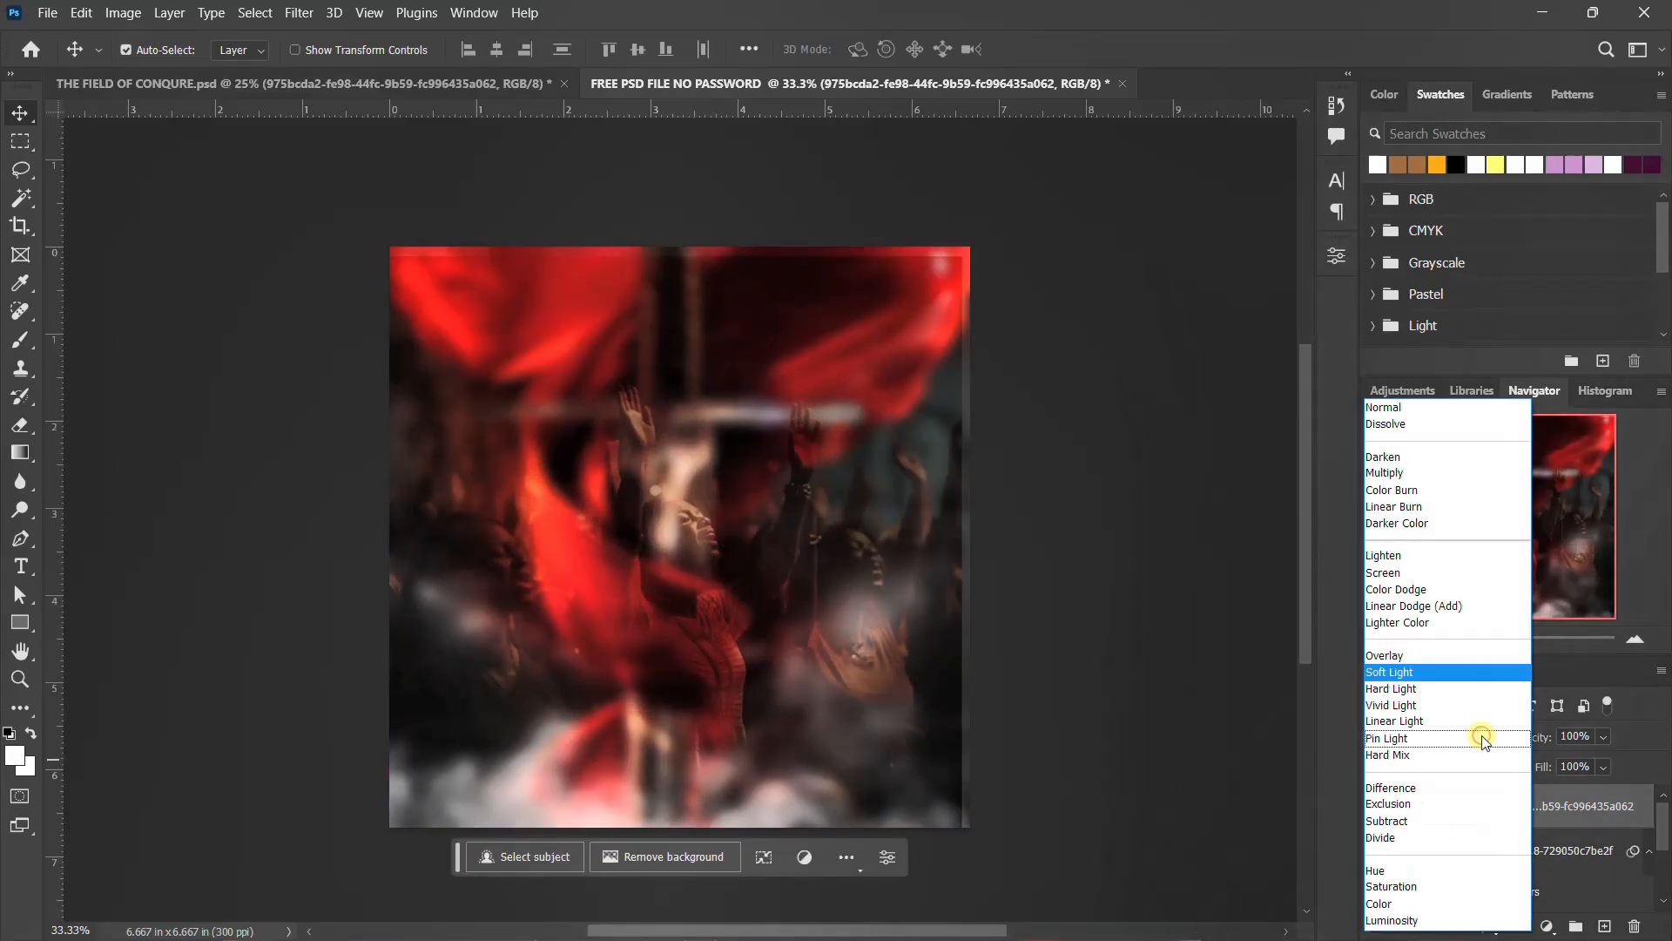
pyautogui.click(1398, 673)
pyautogui.moveTo(791, 609)
pyautogui.mouseDown()
pyautogui.moveTo(814, 609)
pyautogui.moveTo(795, 601)
pyautogui.moveTo(798, 620)
pyautogui.mouseUp()
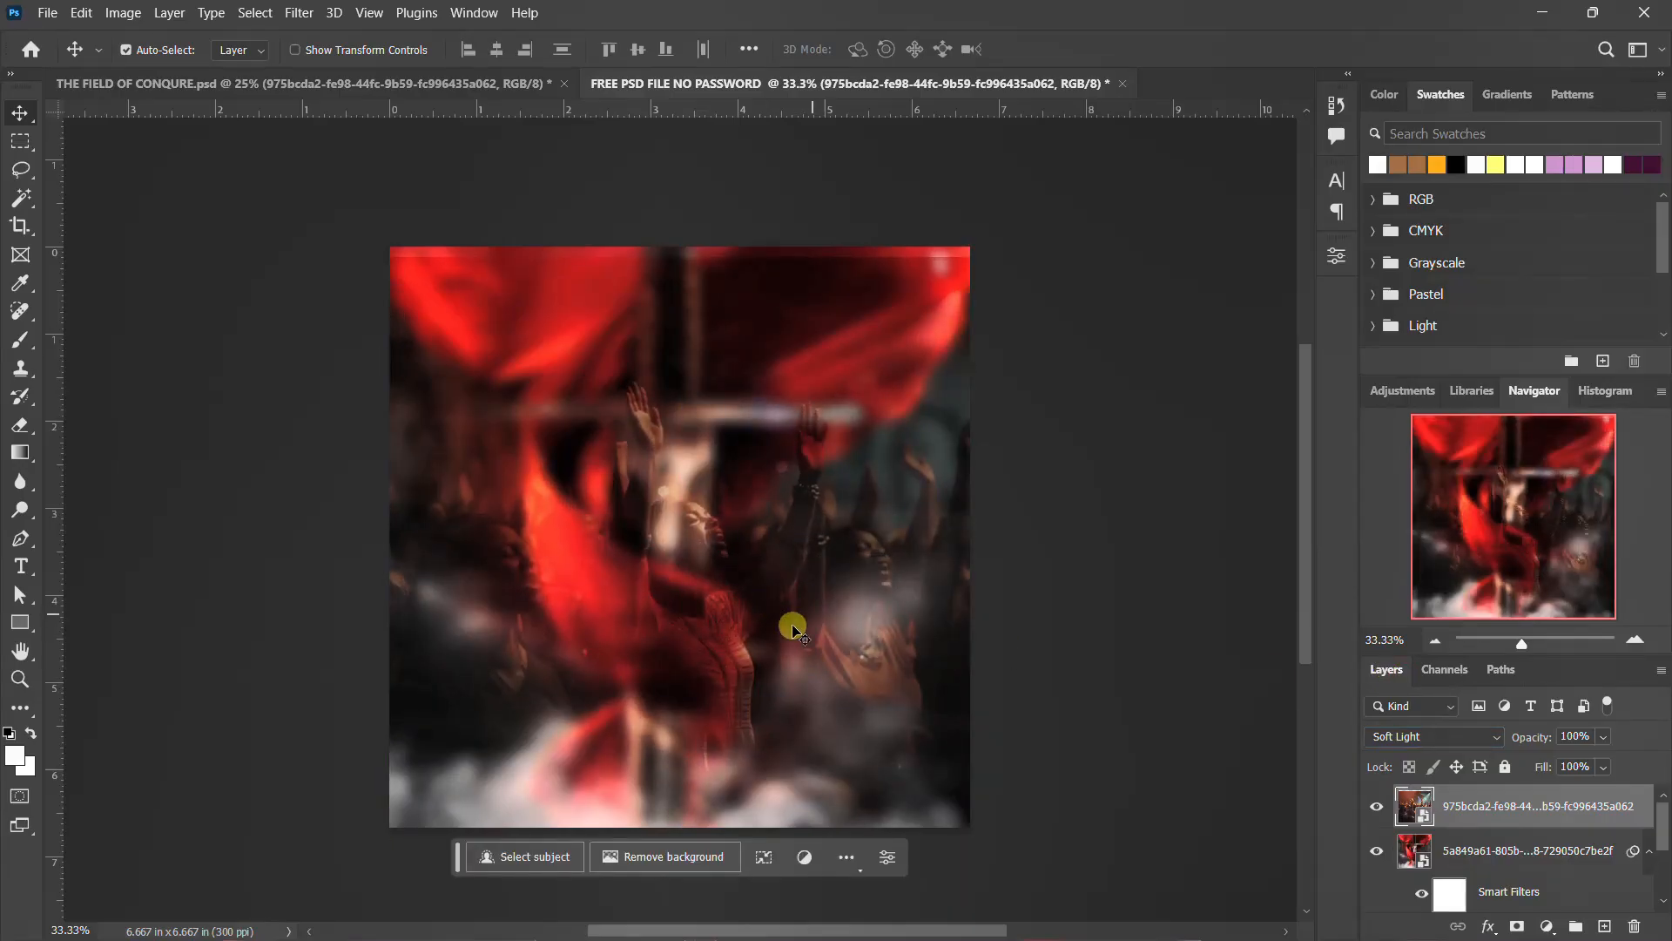
pyautogui.moveTo(740, 459)
pyautogui.mouseDown()
pyautogui.moveTo(829, 453)
pyautogui.moveTo(744, 454)
pyautogui.mouseUp()
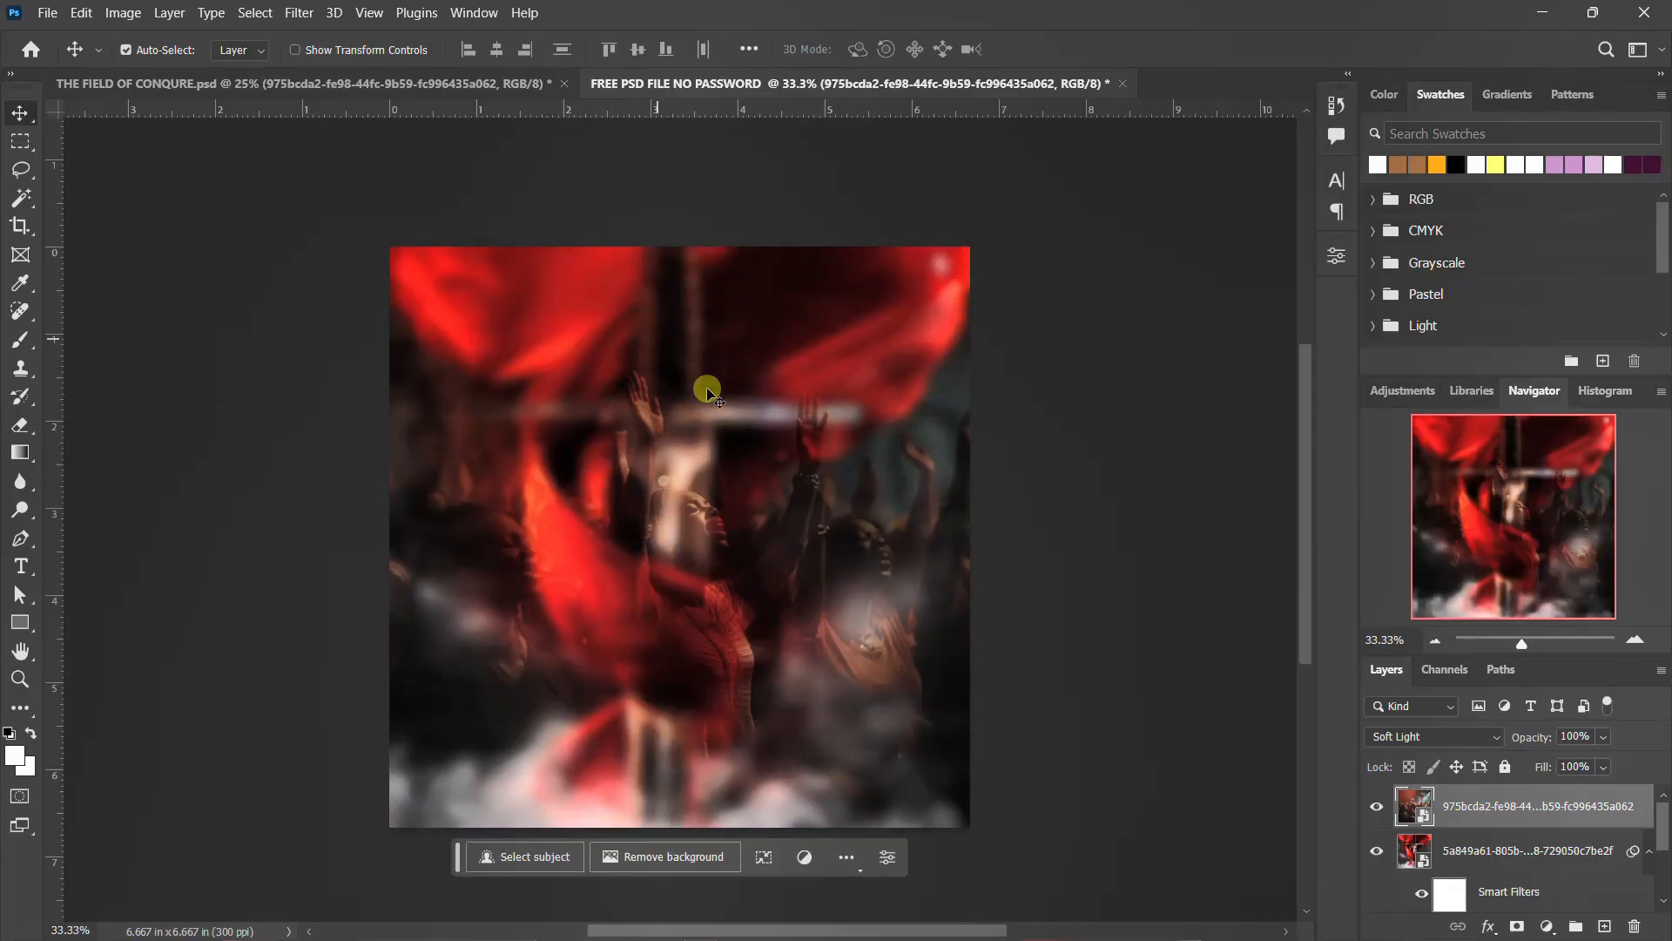
# Select Color Lookup 1 in the BACKGROUND group of THE FIELD OF CONQURE.psd, make it visible and check its settings
pyautogui.click(440, 83)
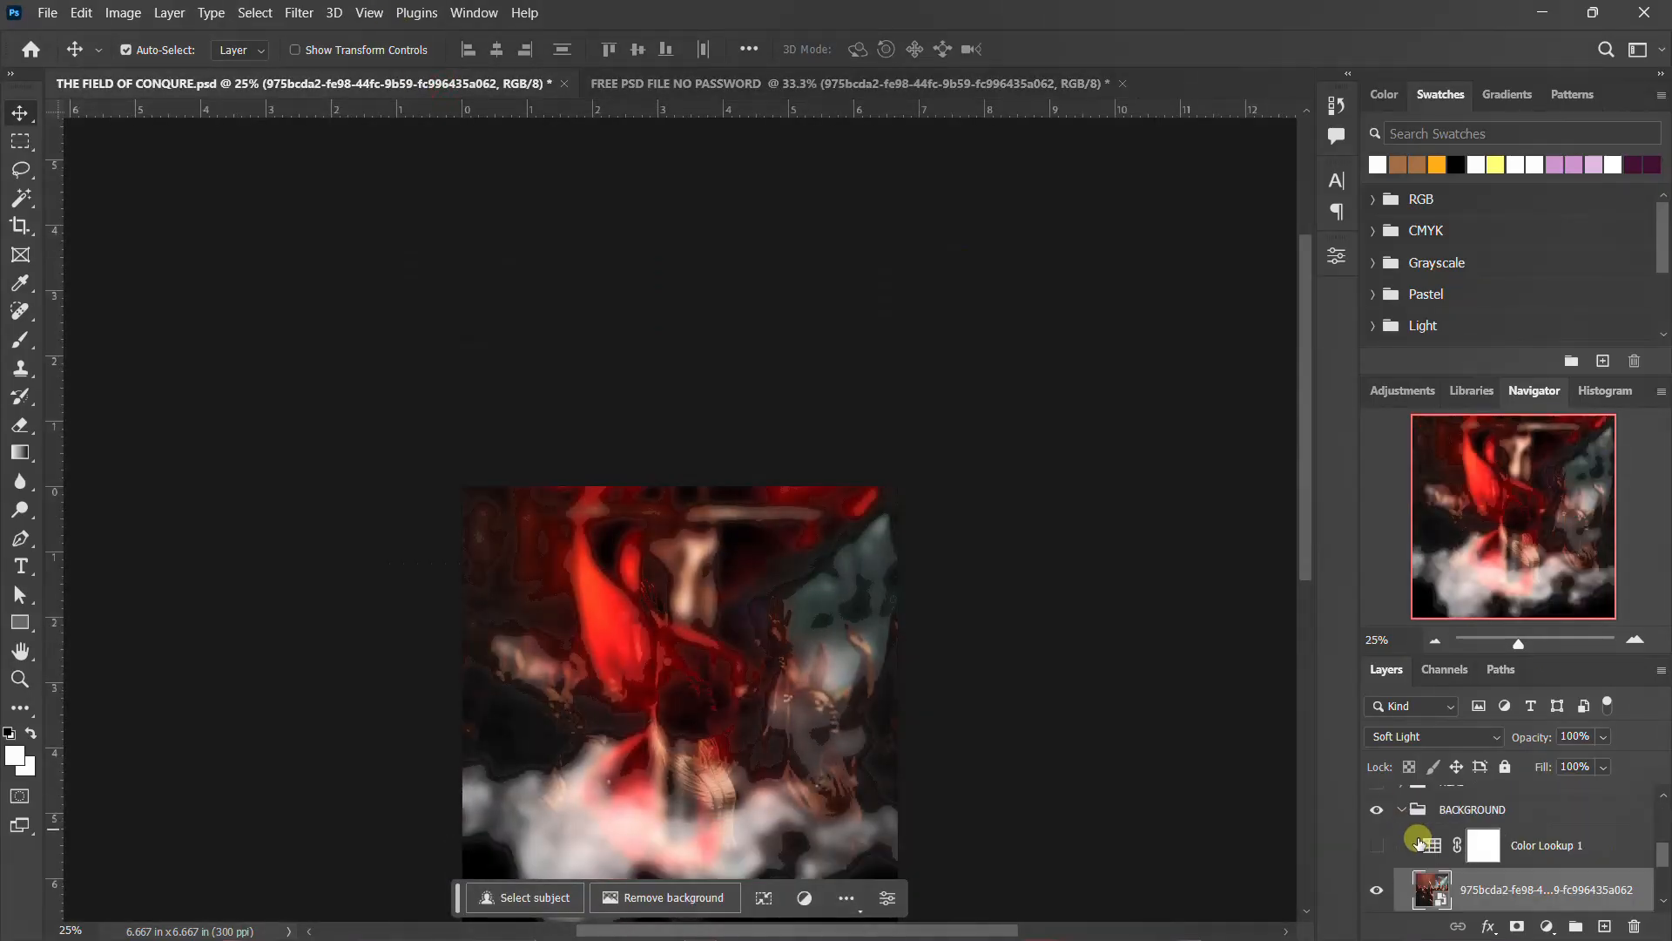
pyautogui.click(1533, 845)
pyautogui.click(1377, 845)
pyautogui.click(1419, 845)
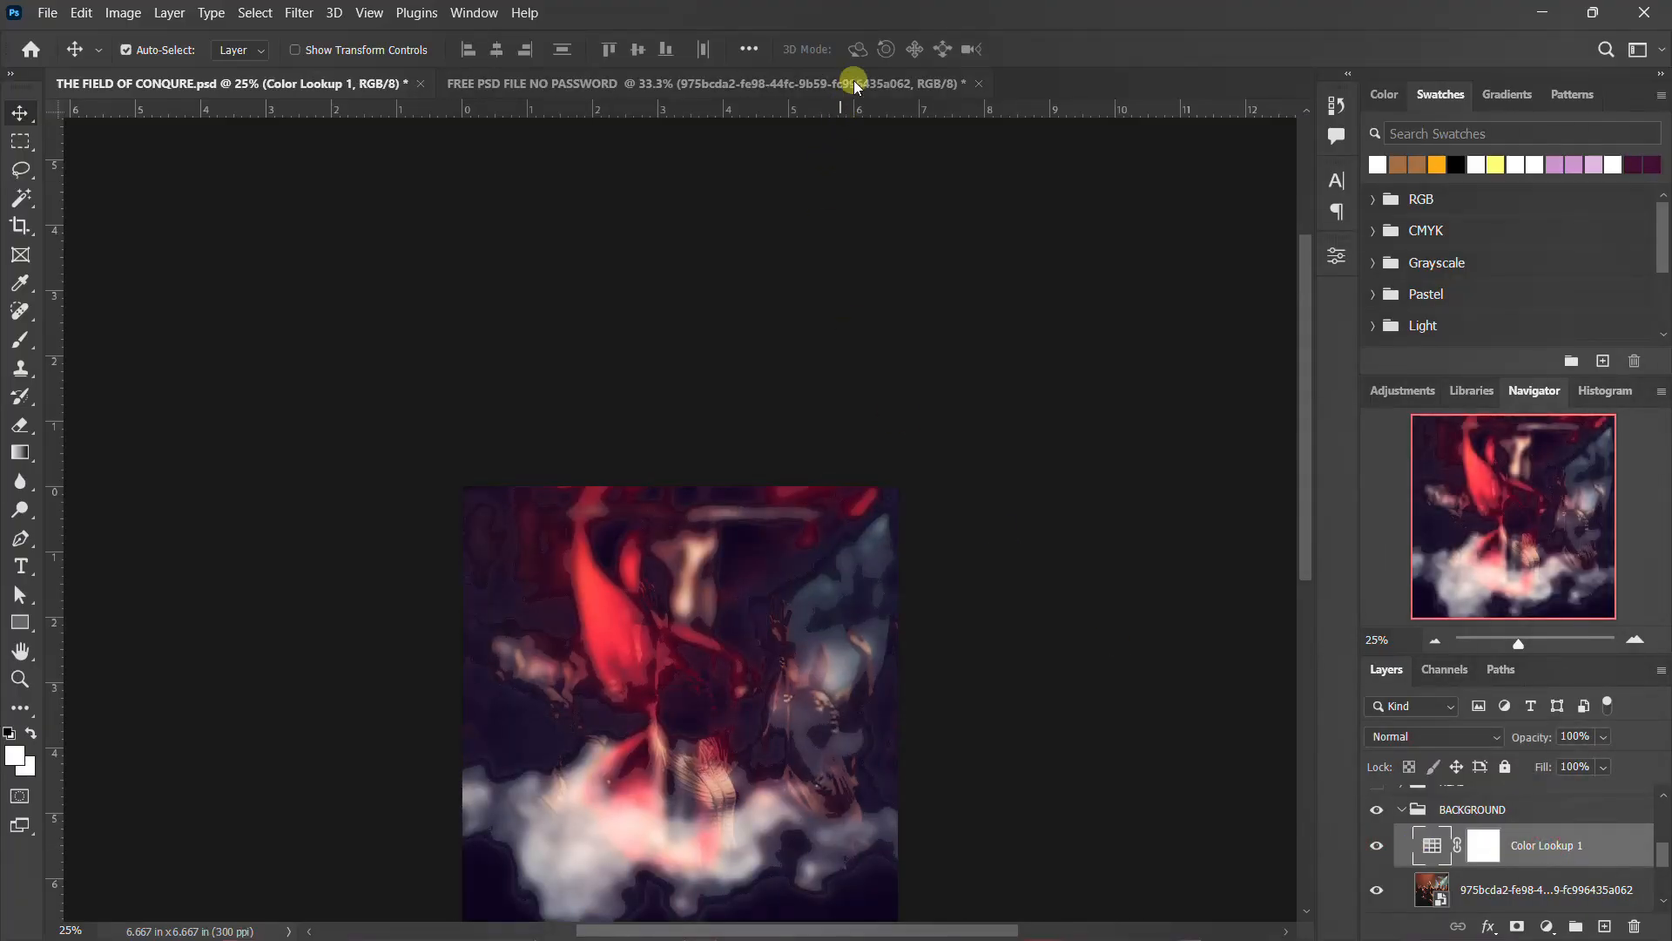
# Add a Color Lookup adjustment layer above the crowd image in the FREE PSD FILE NO PASSWORD document
pyautogui.click(854, 83)
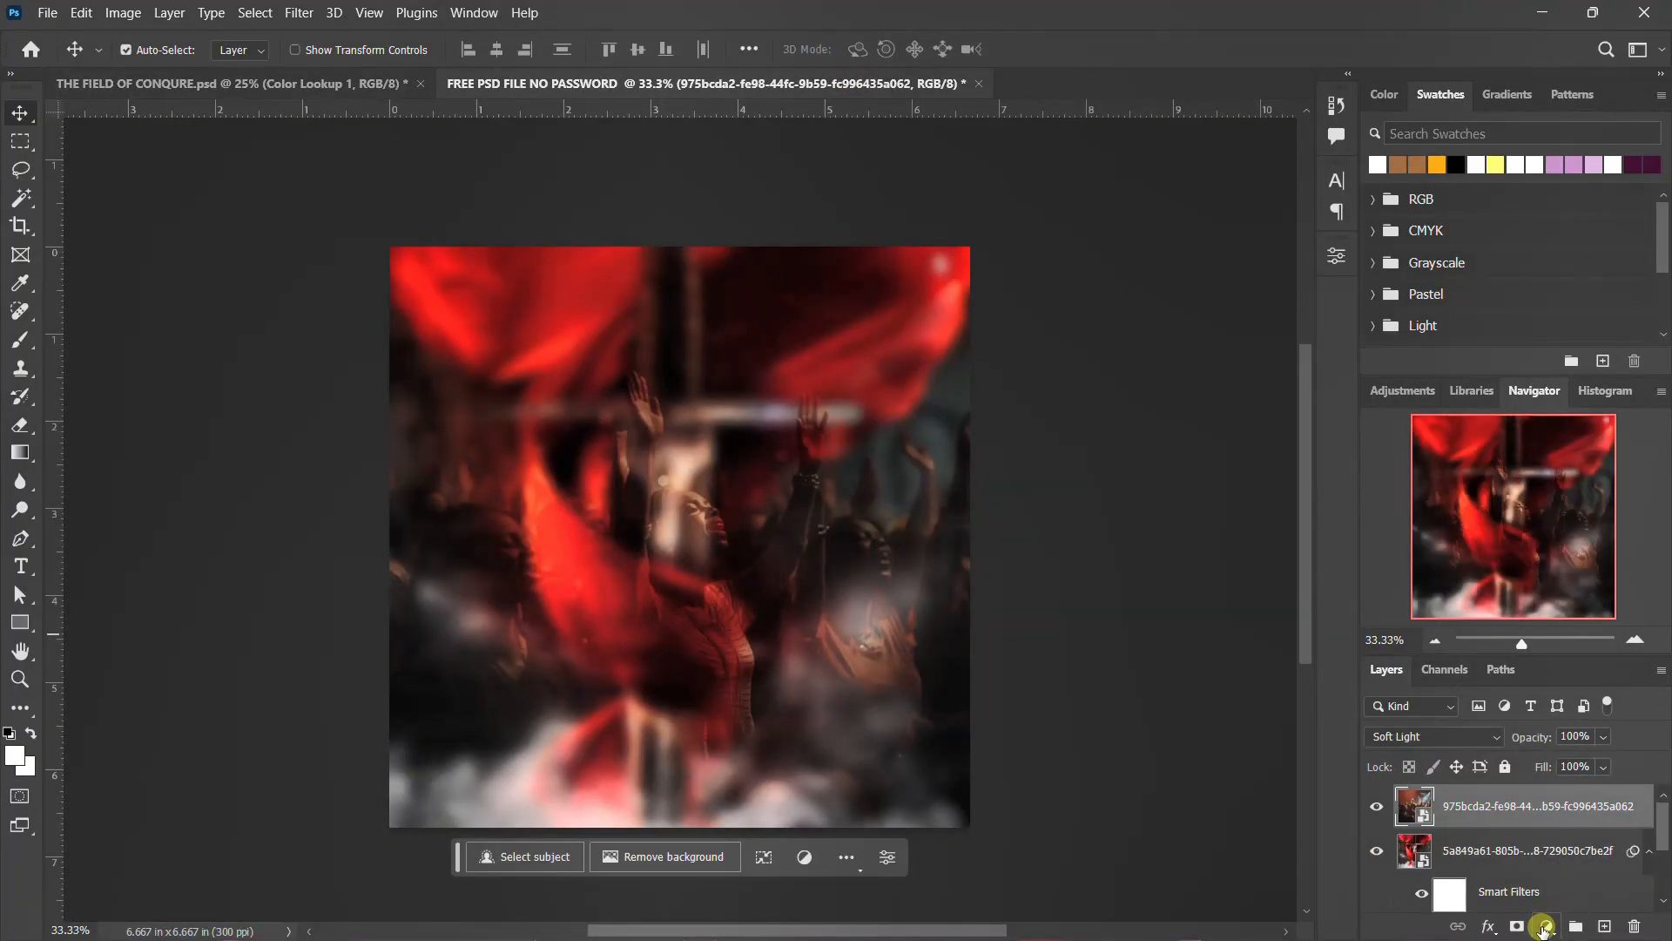
pyautogui.click(1545, 928)
pyautogui.click(1556, 808)
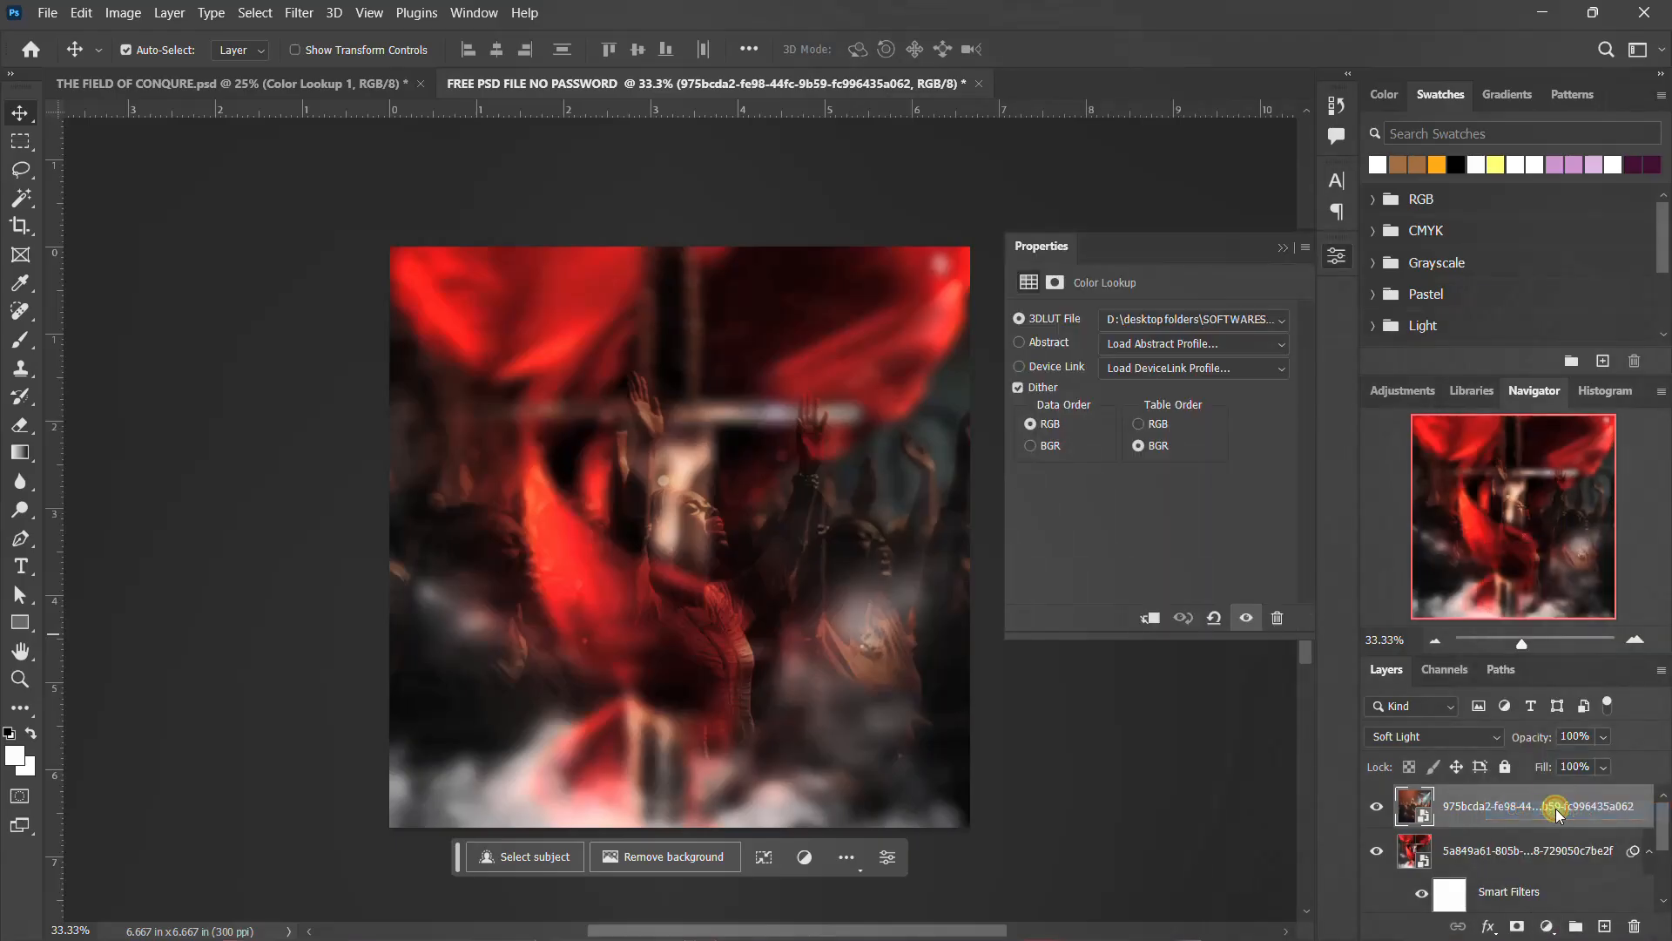
# Start loading a 3D LUT and browse drive D: through desktop folders, SOFTWARES and MY LOGO INTRO to purple11-free-luts-pack
pyautogui.click(1226, 320)
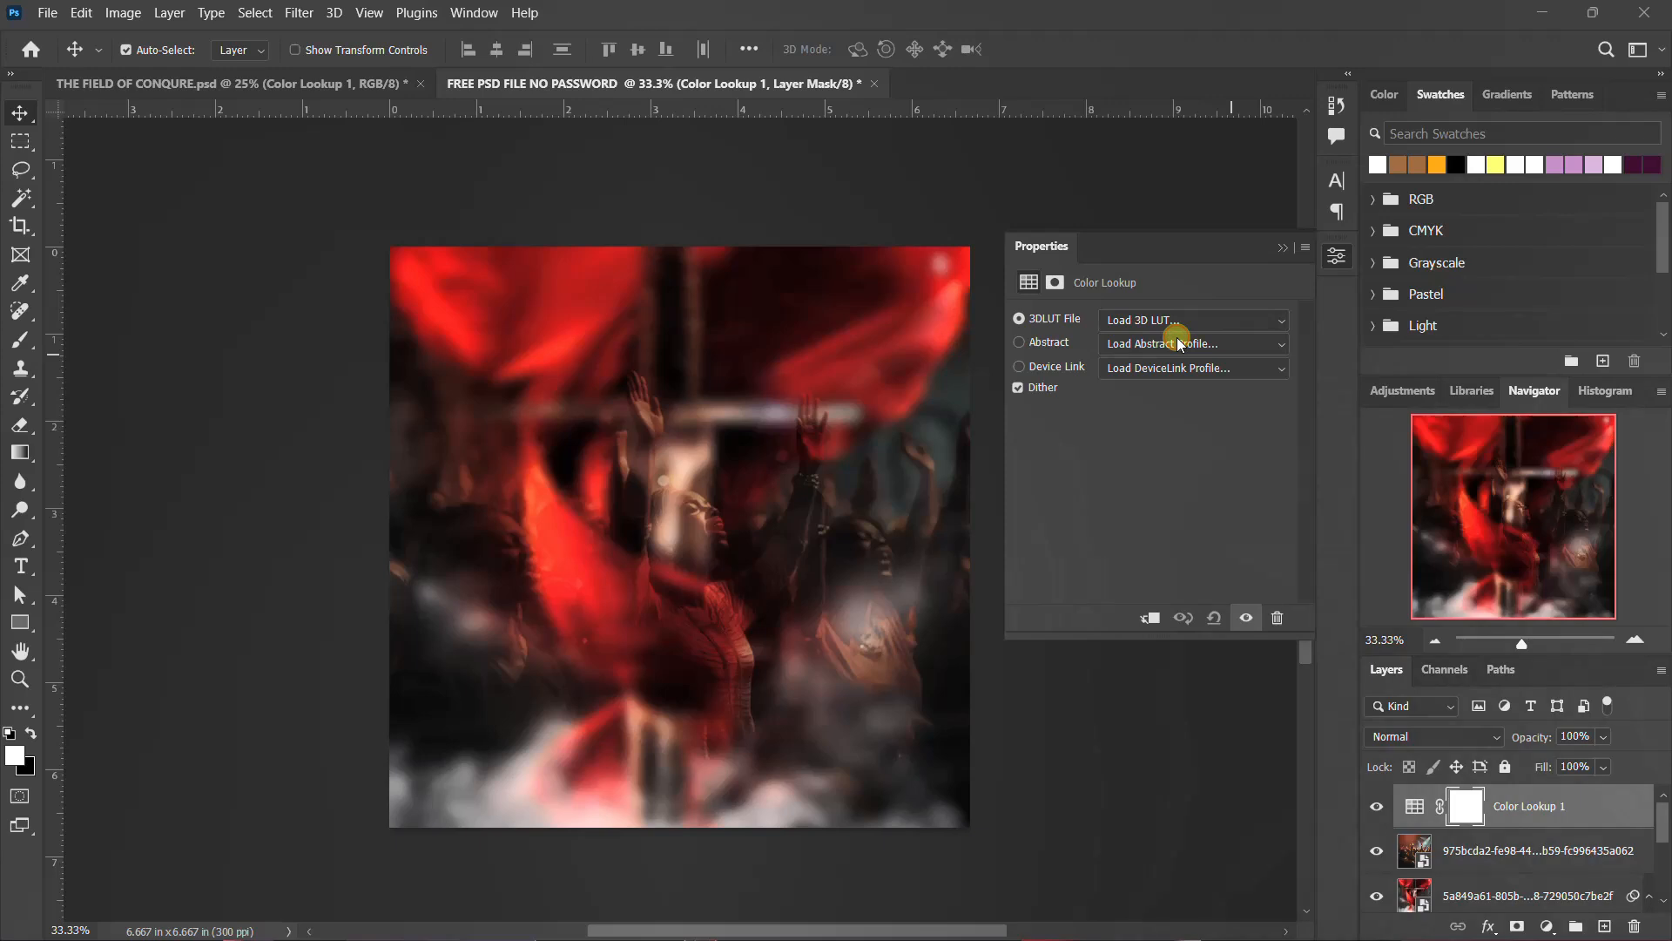
pyautogui.click(1181, 319)
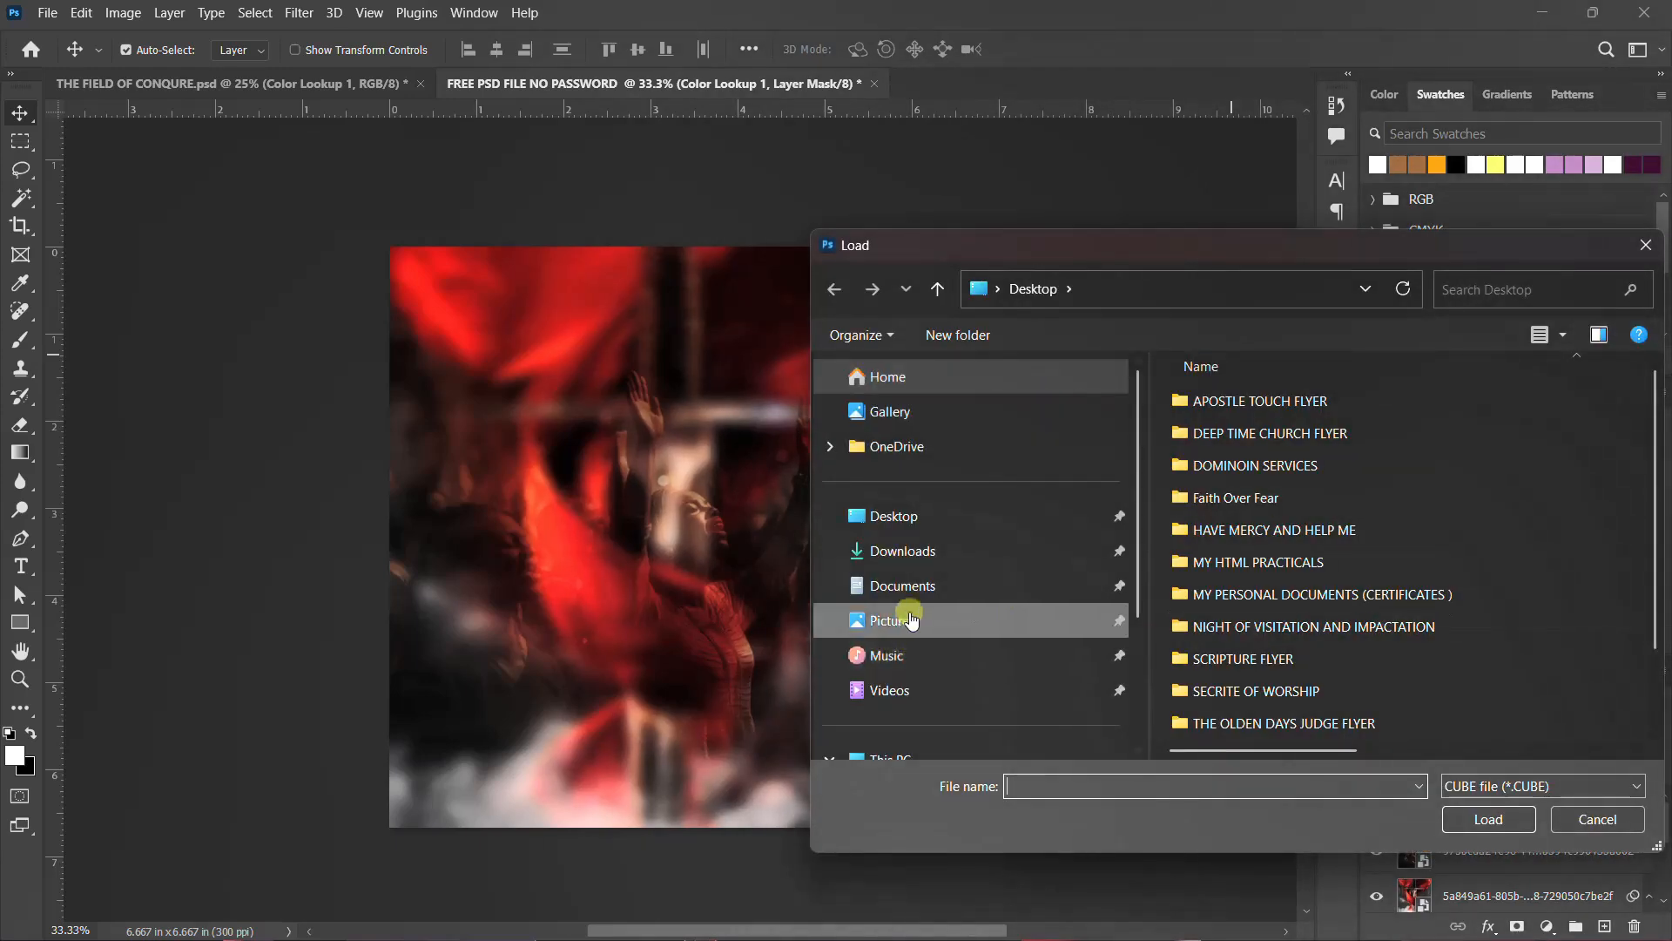
pyautogui.click(915, 515)
pyautogui.scroll(-1, 925, 547)
pyautogui.click(925, 648)
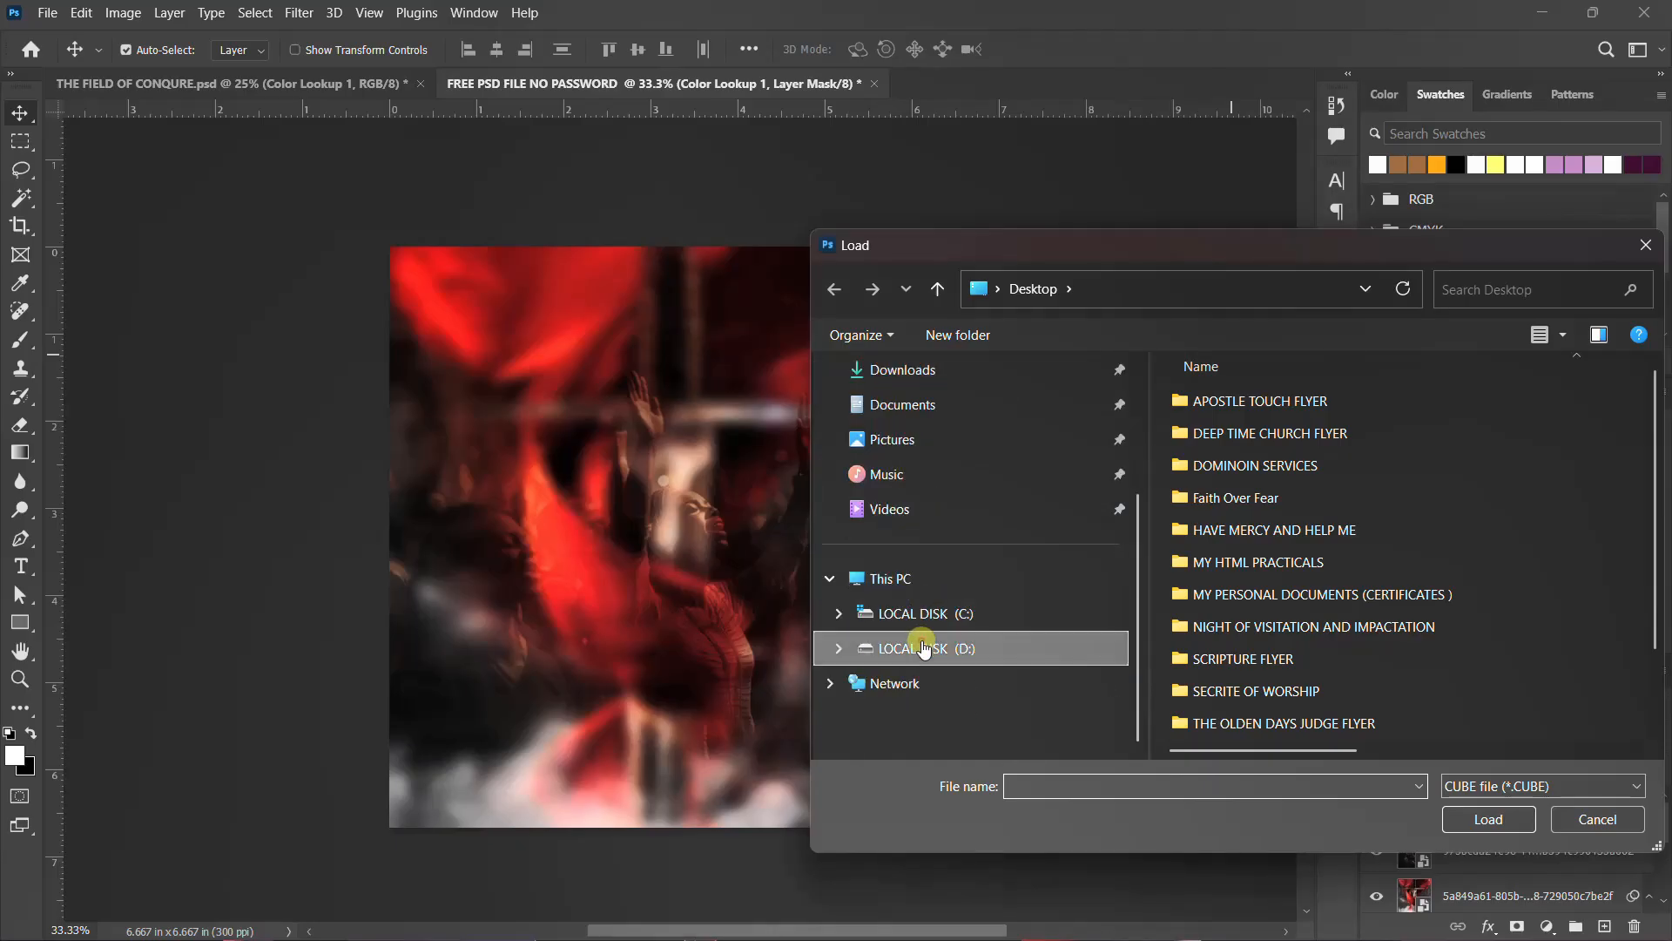
pyautogui.doubleClick(1259, 466)
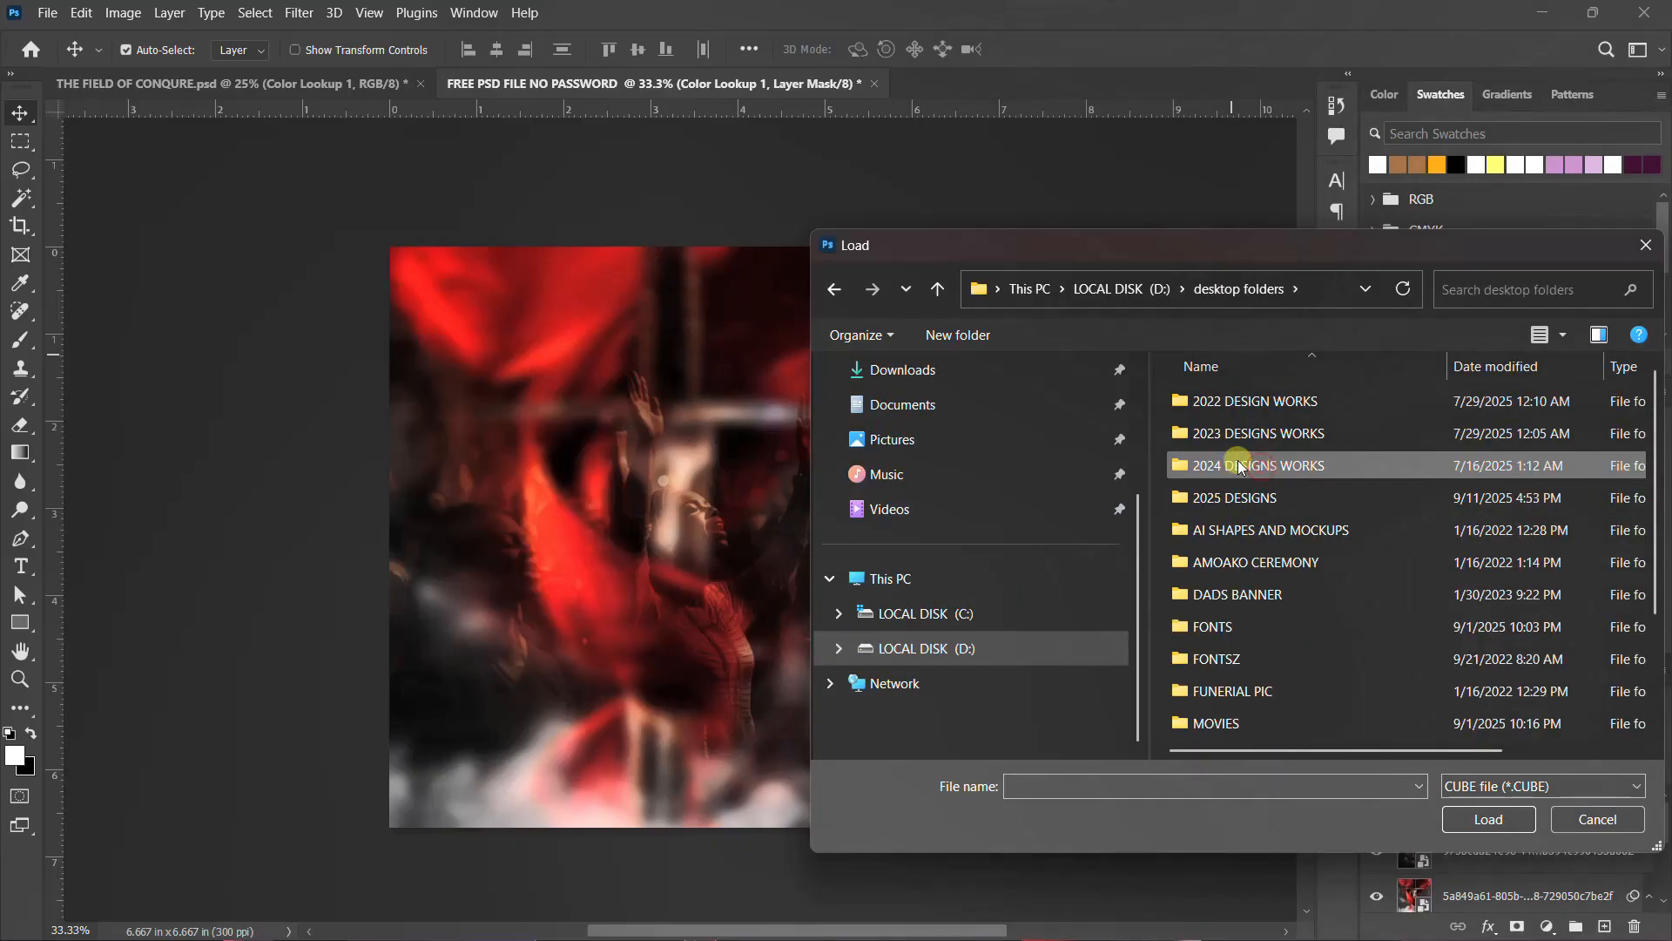
pyautogui.scroll(-2, 1244, 627)
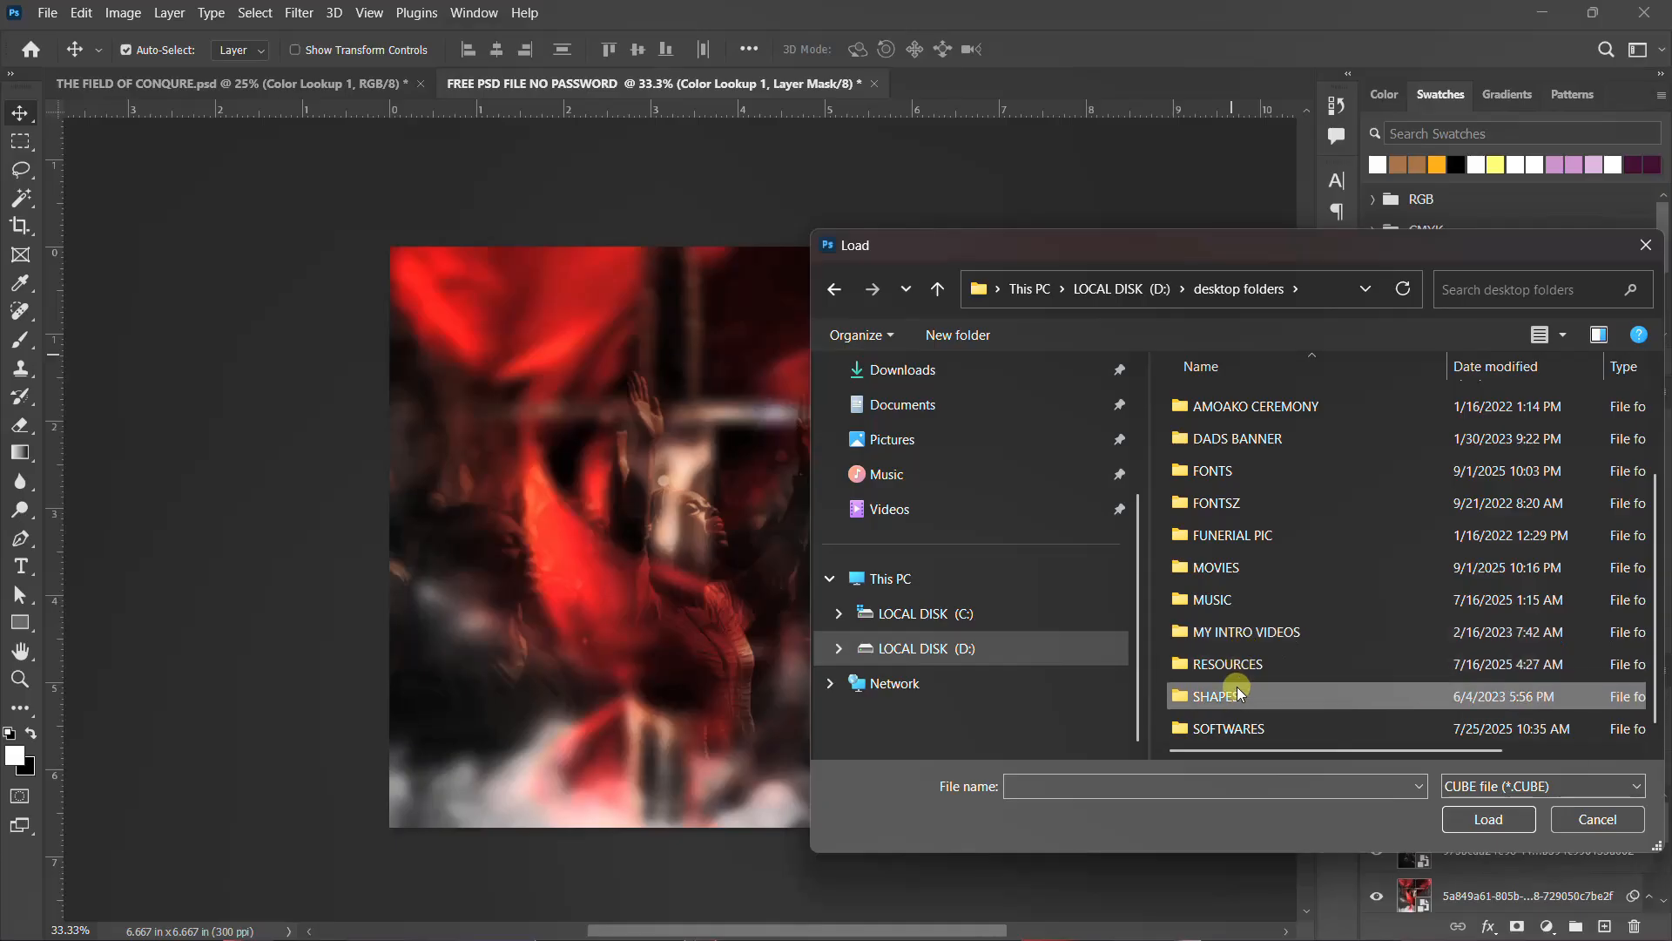
pyautogui.doubleClick(1230, 729)
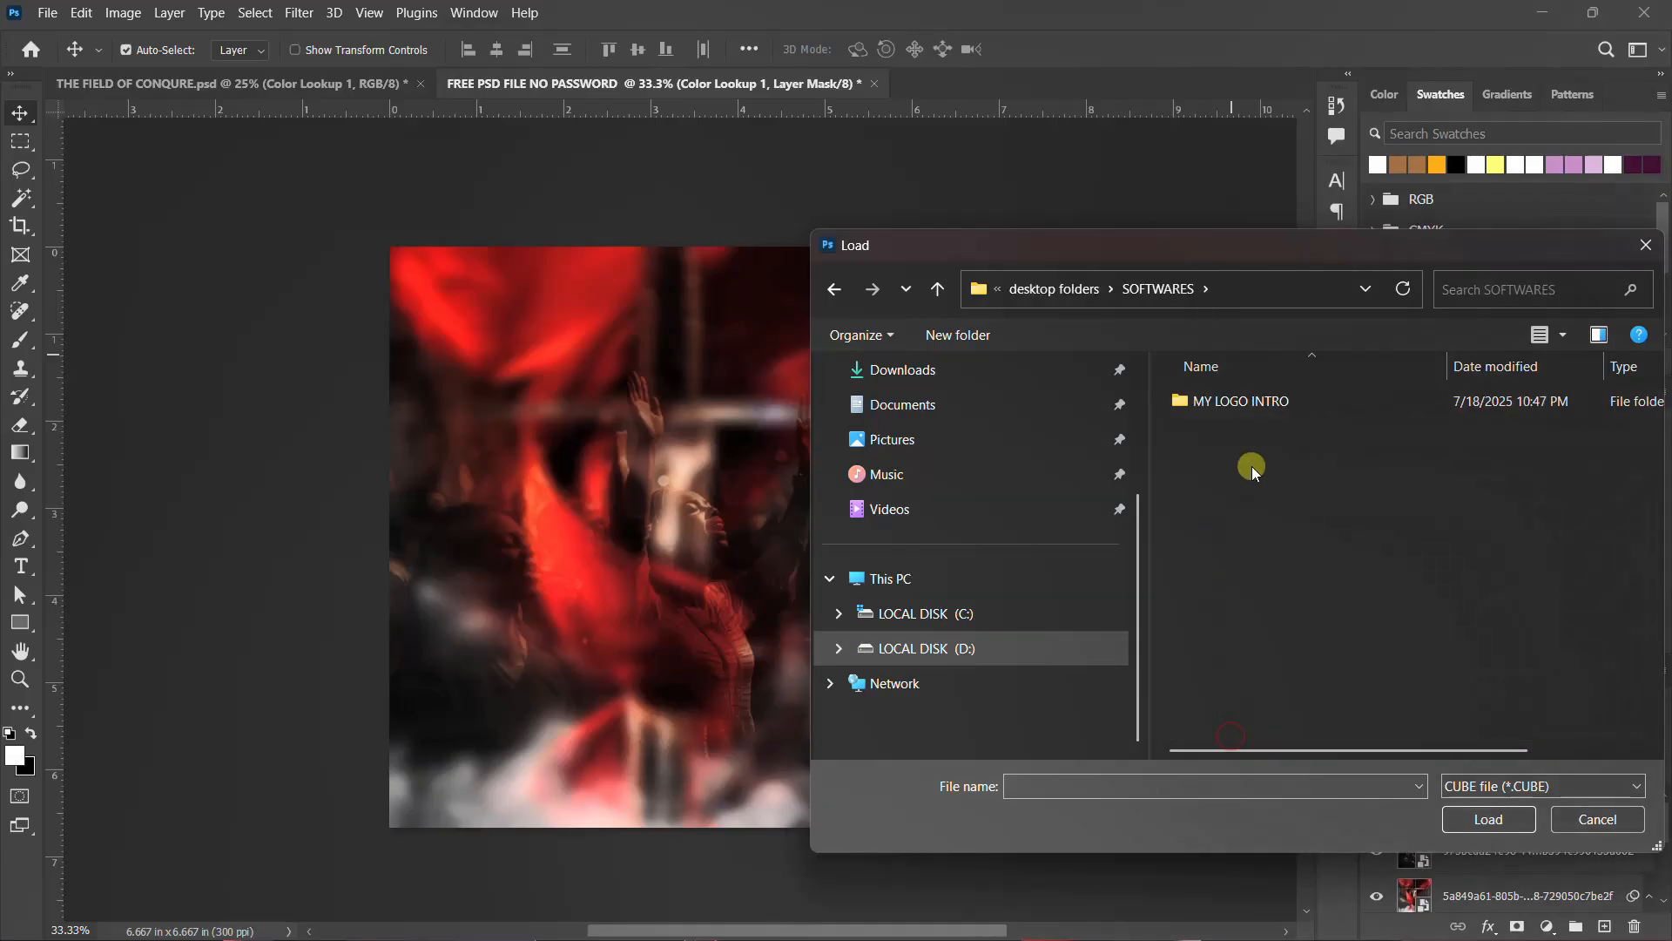
pyautogui.doubleClick(1278, 407)
pyautogui.doubleClick(1229, 444)
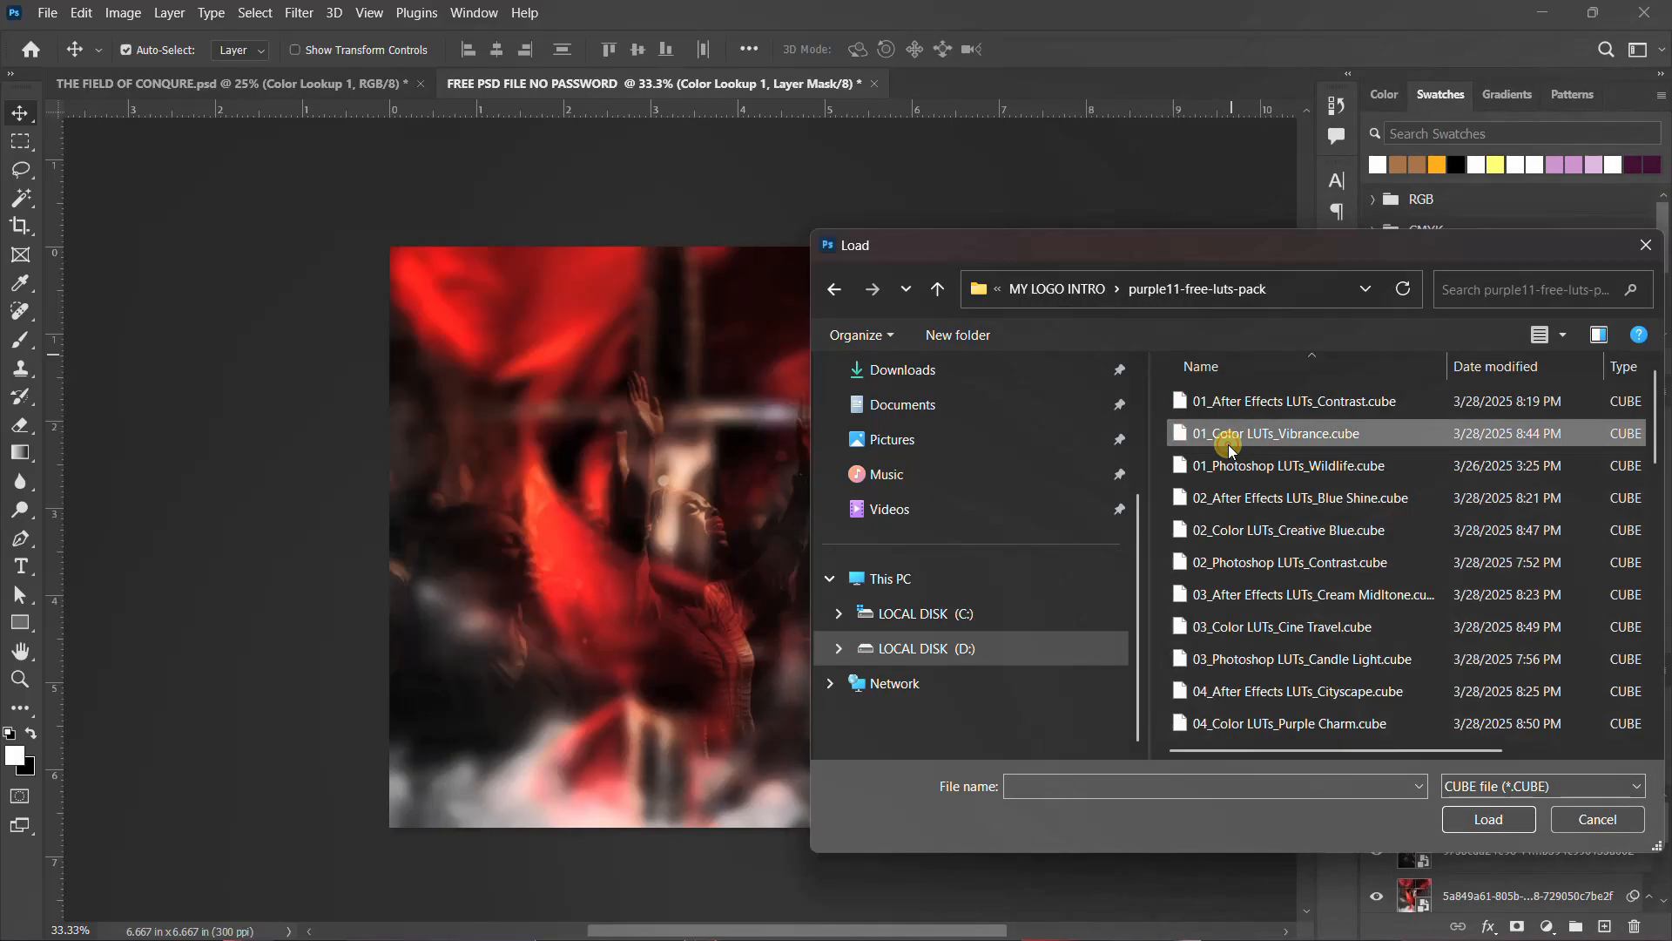
# Load well-see.CUBE as the Color Lookup layer's 3DLUT file and close its properties
pyautogui.scroll(-10, 1293, 665)
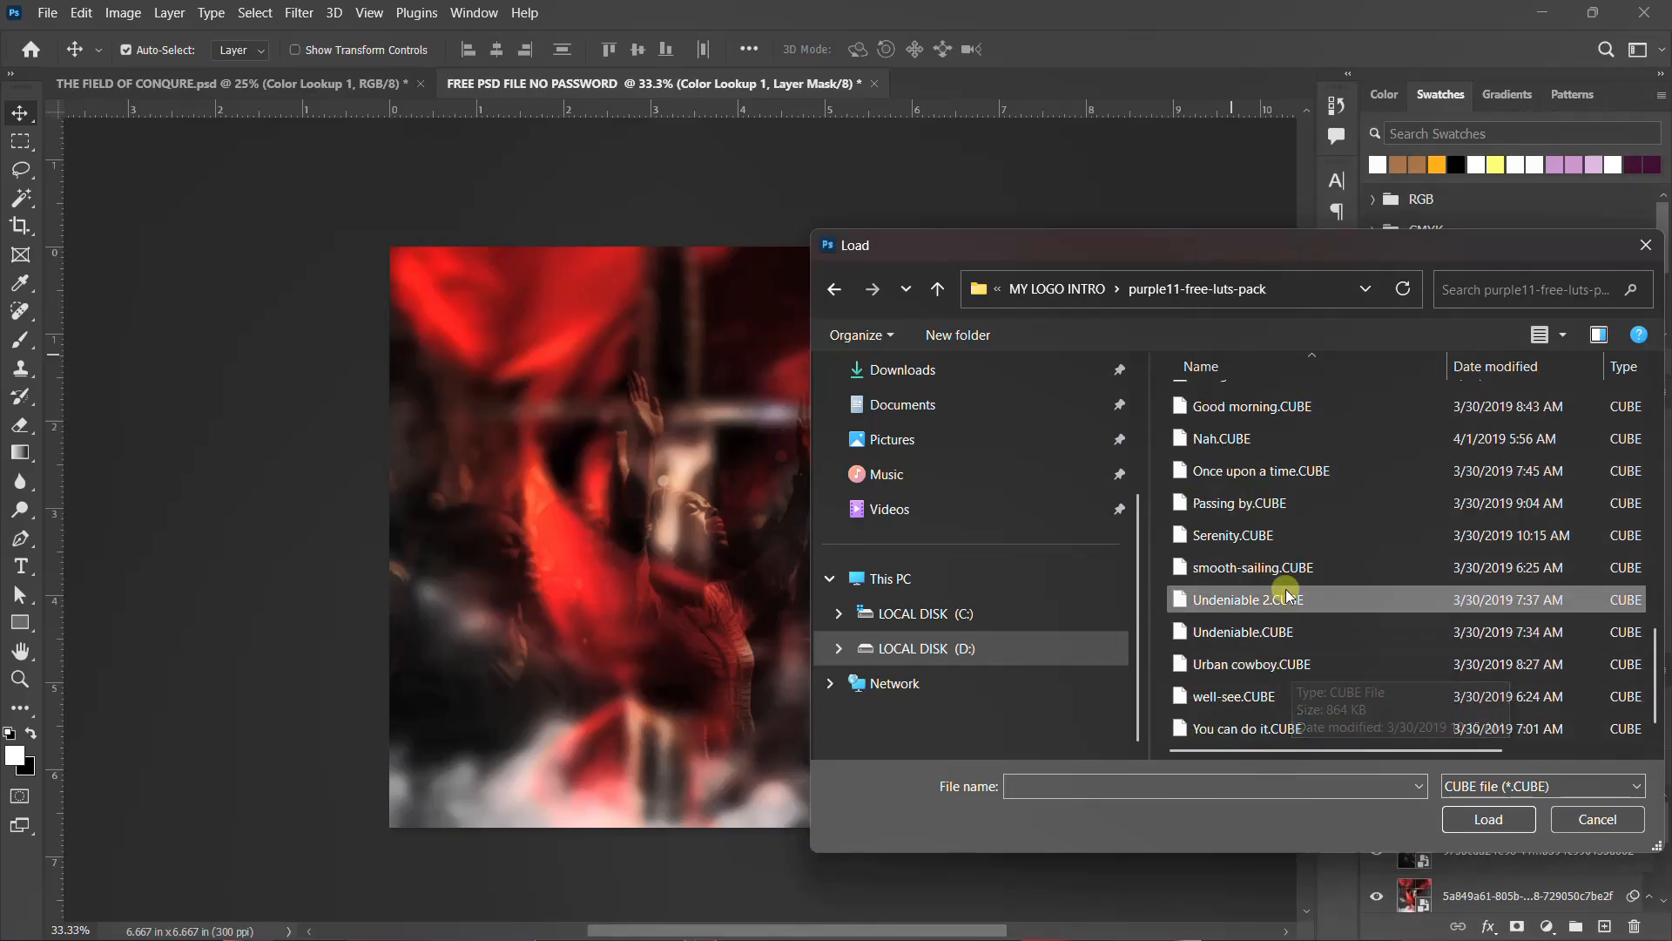
pyautogui.click(1265, 695)
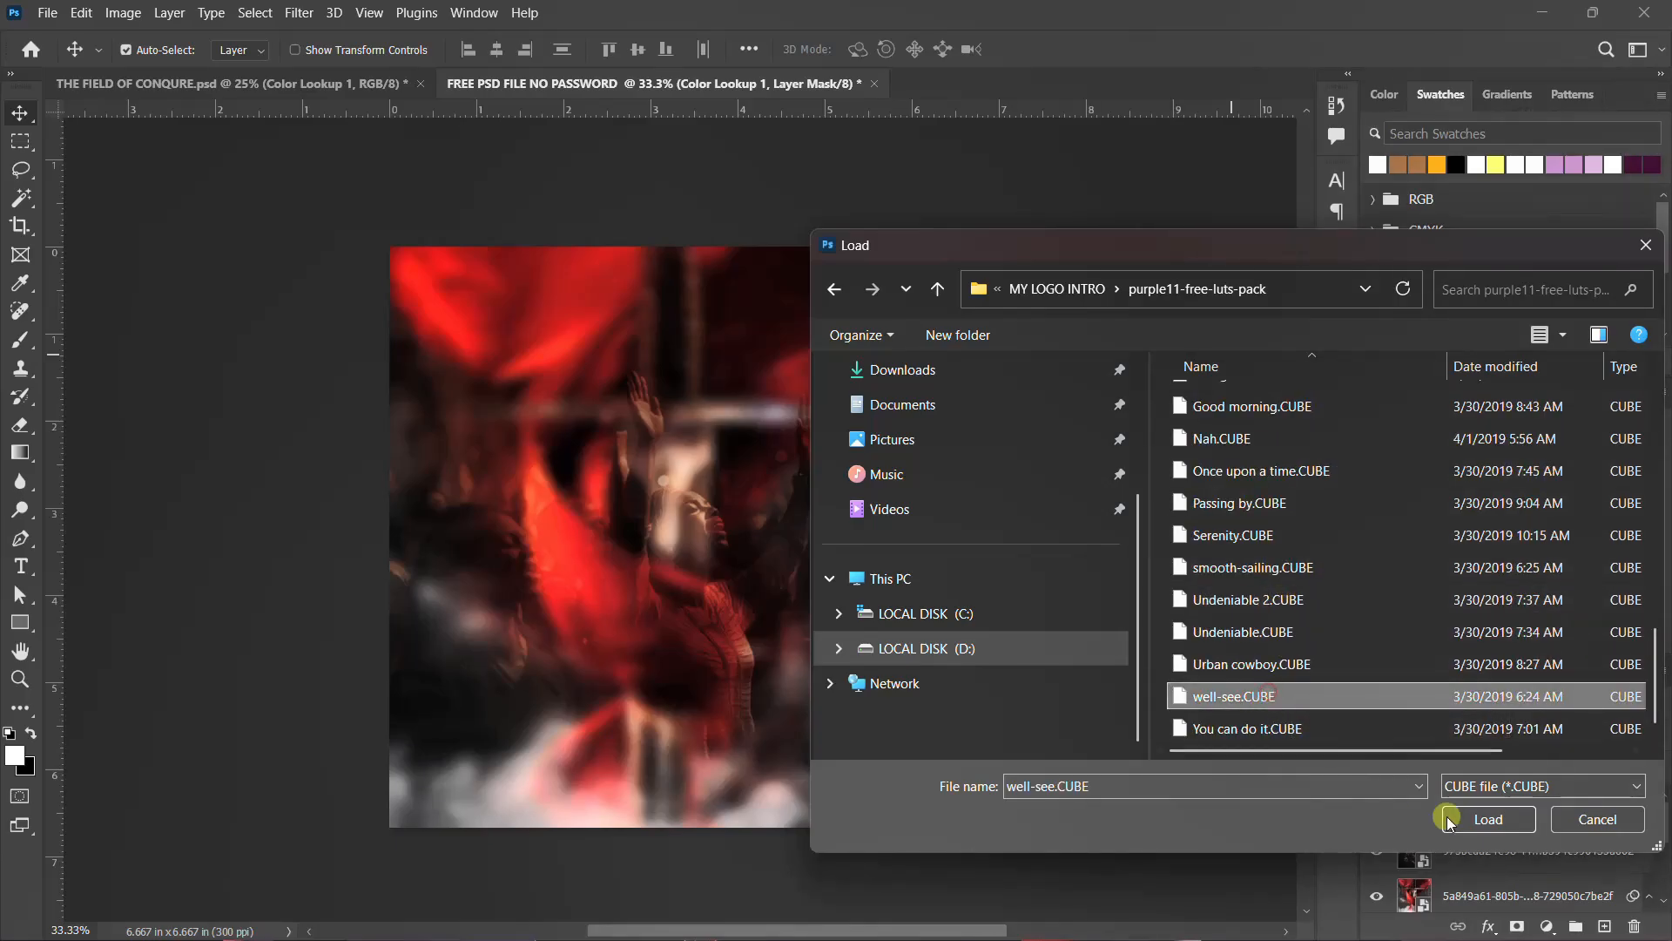
pyautogui.click(1449, 820)
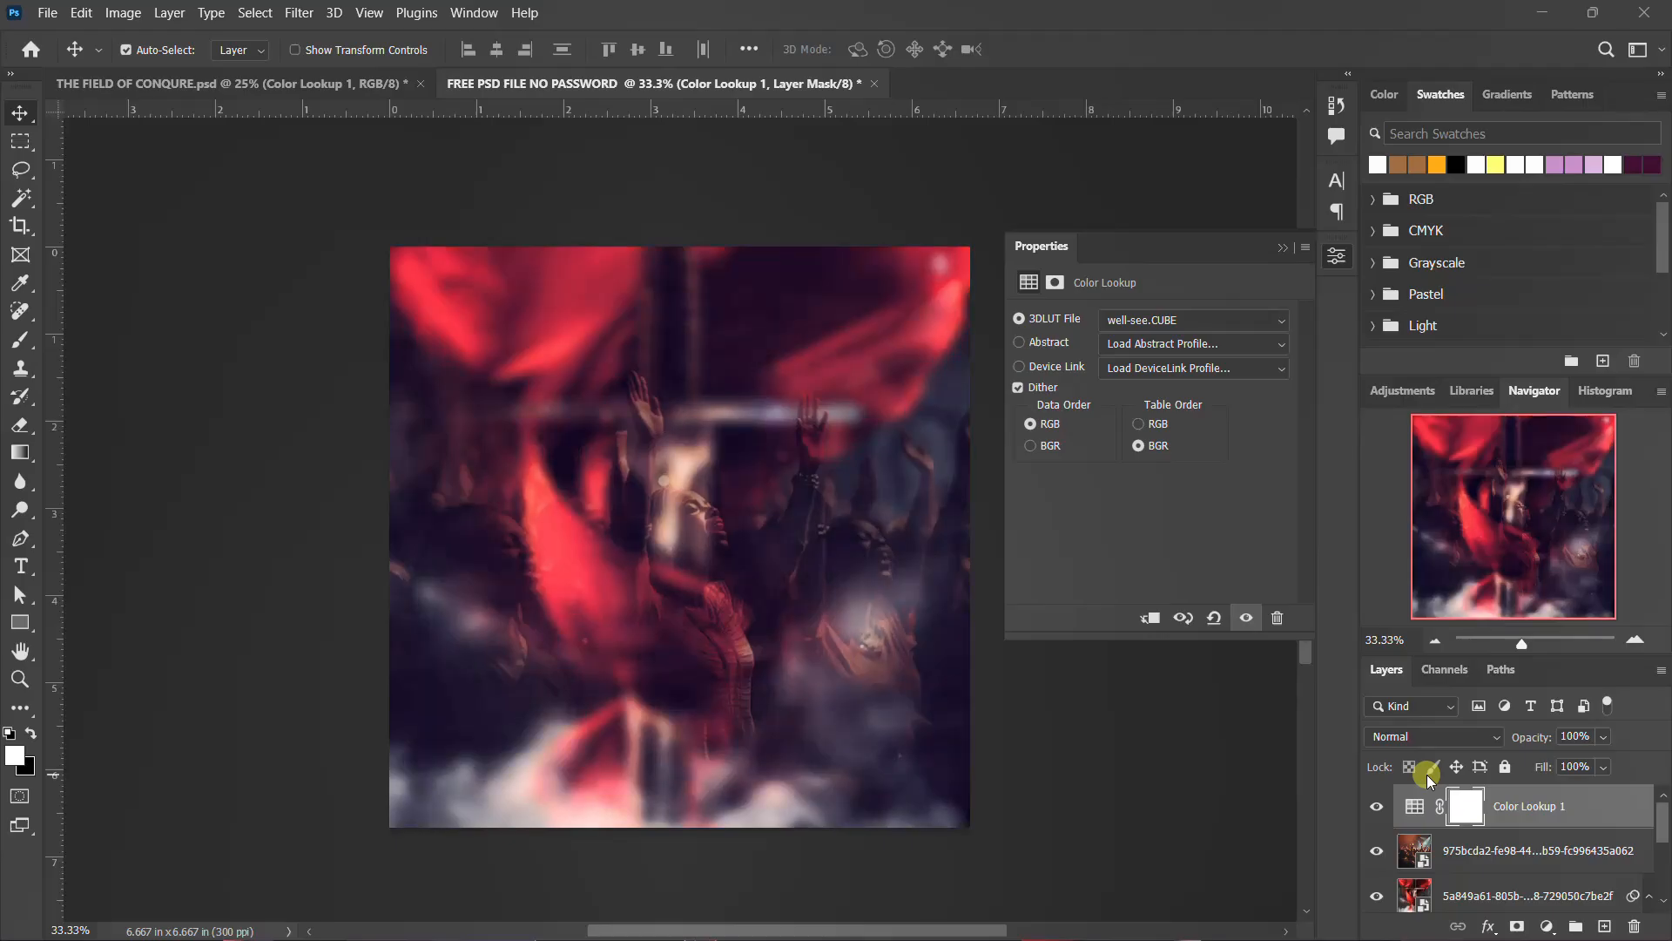
pyautogui.click(1333, 258)
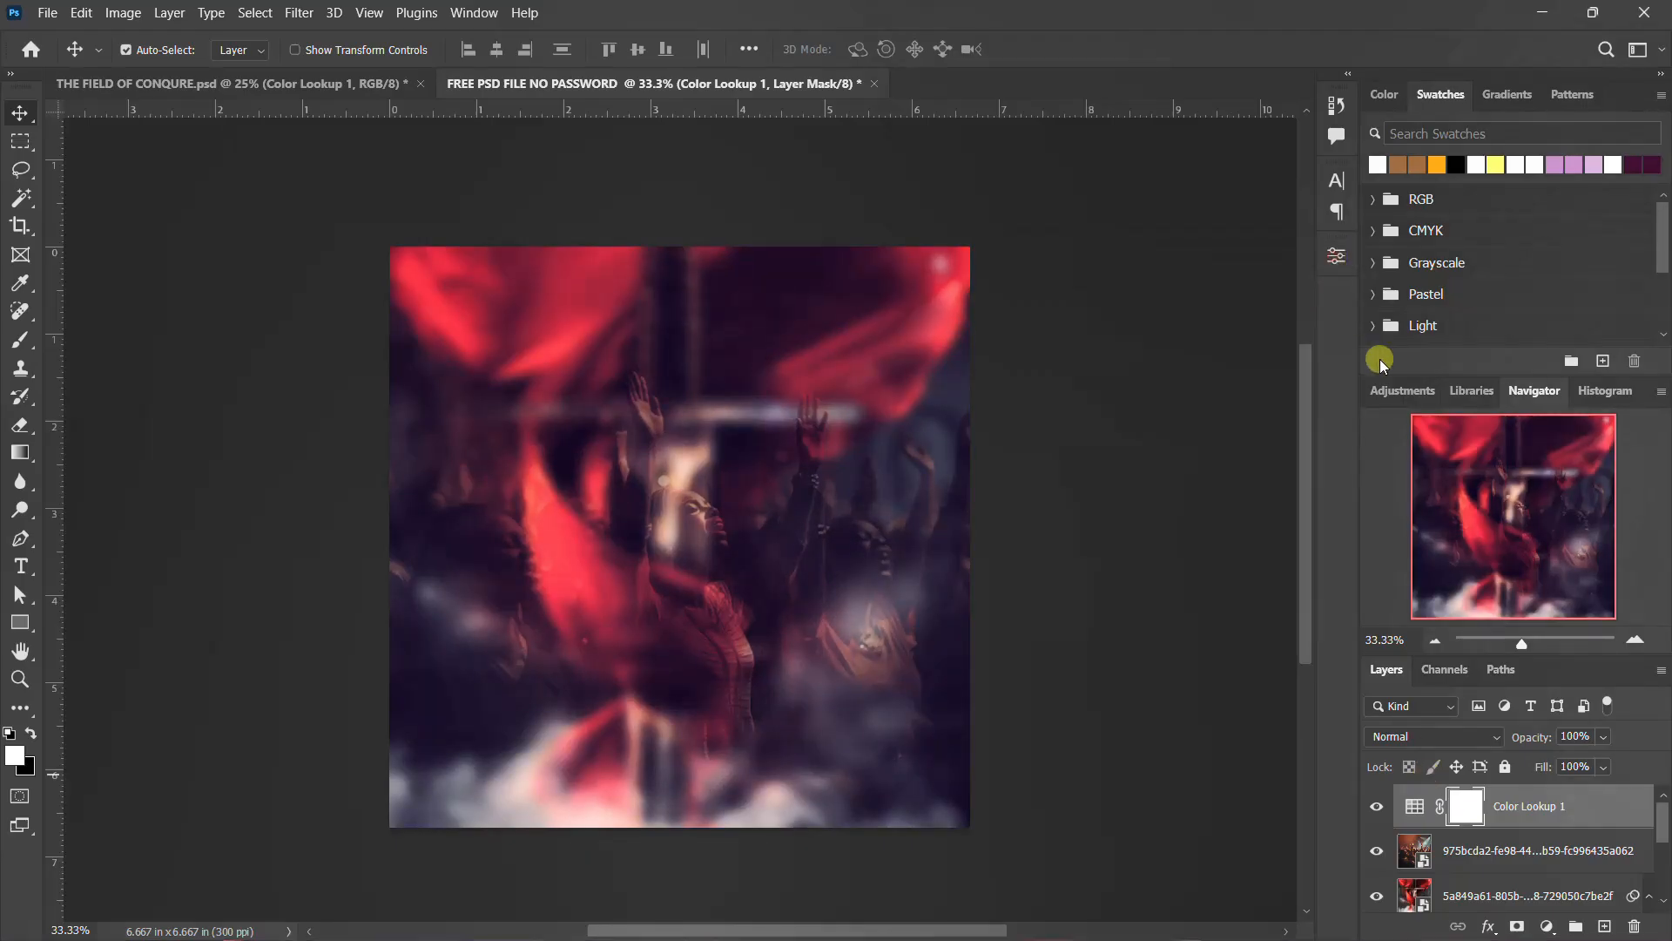
# Check the BACKGROUND group in THE FIELD OF CONQURE.psd and return to the FREE PSD FILE NO PASSWORD document
pyautogui.click(314, 83)
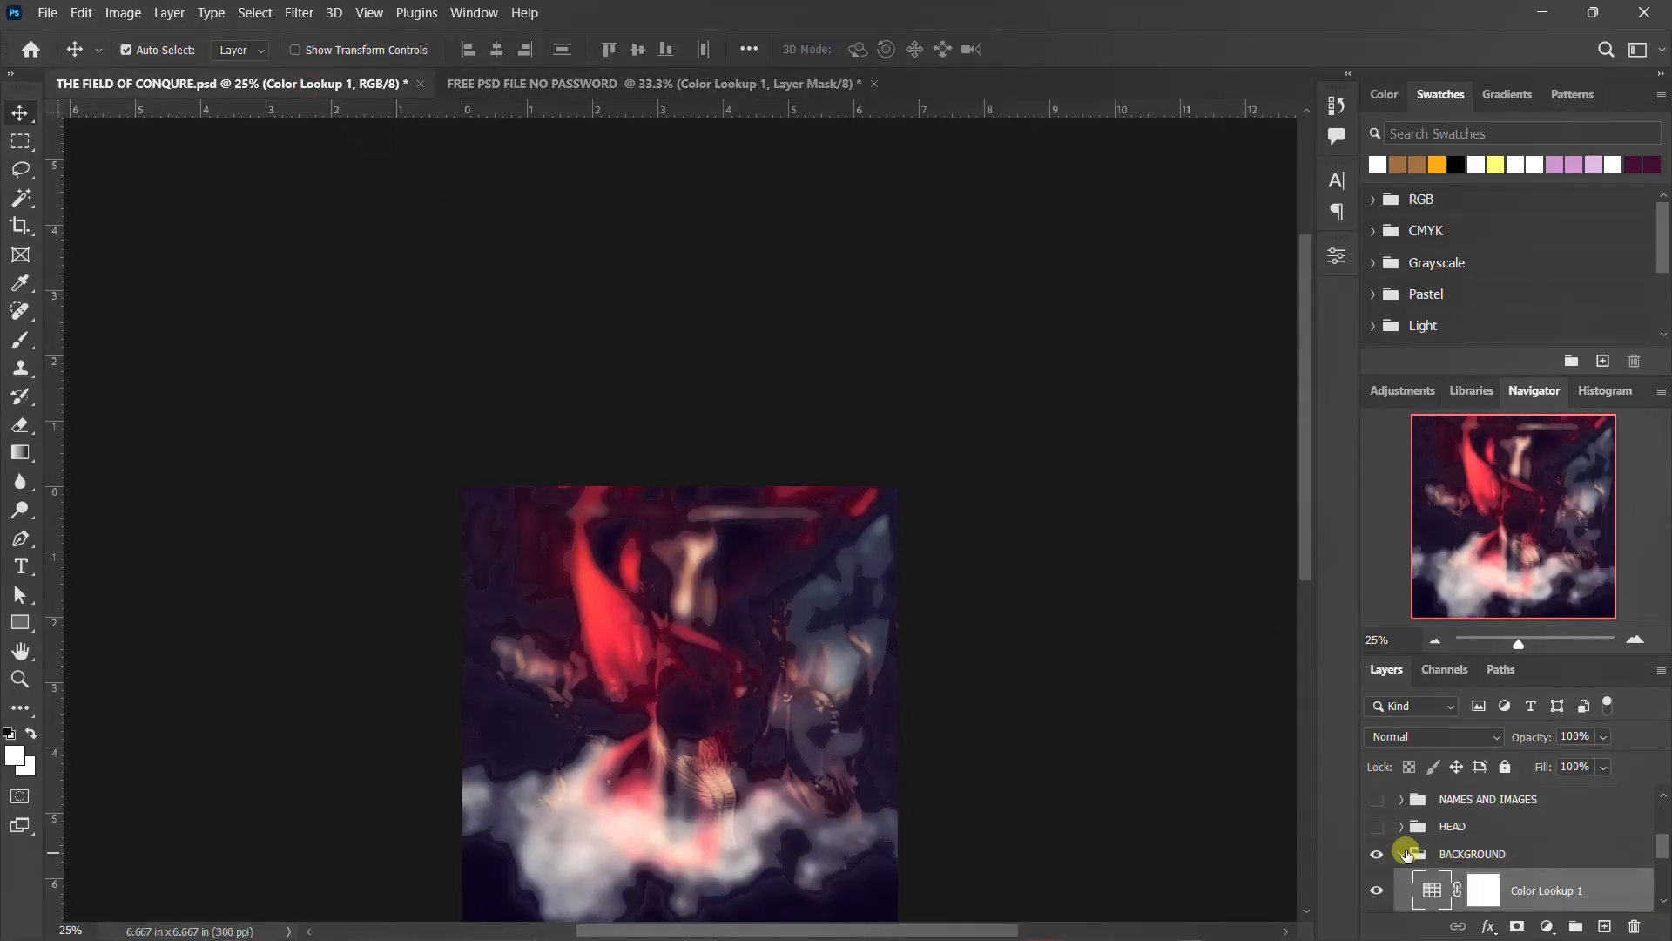
pyautogui.click(1408, 853)
pyautogui.moveTo(1539, 895); pyautogui.dragTo(1111, 580)
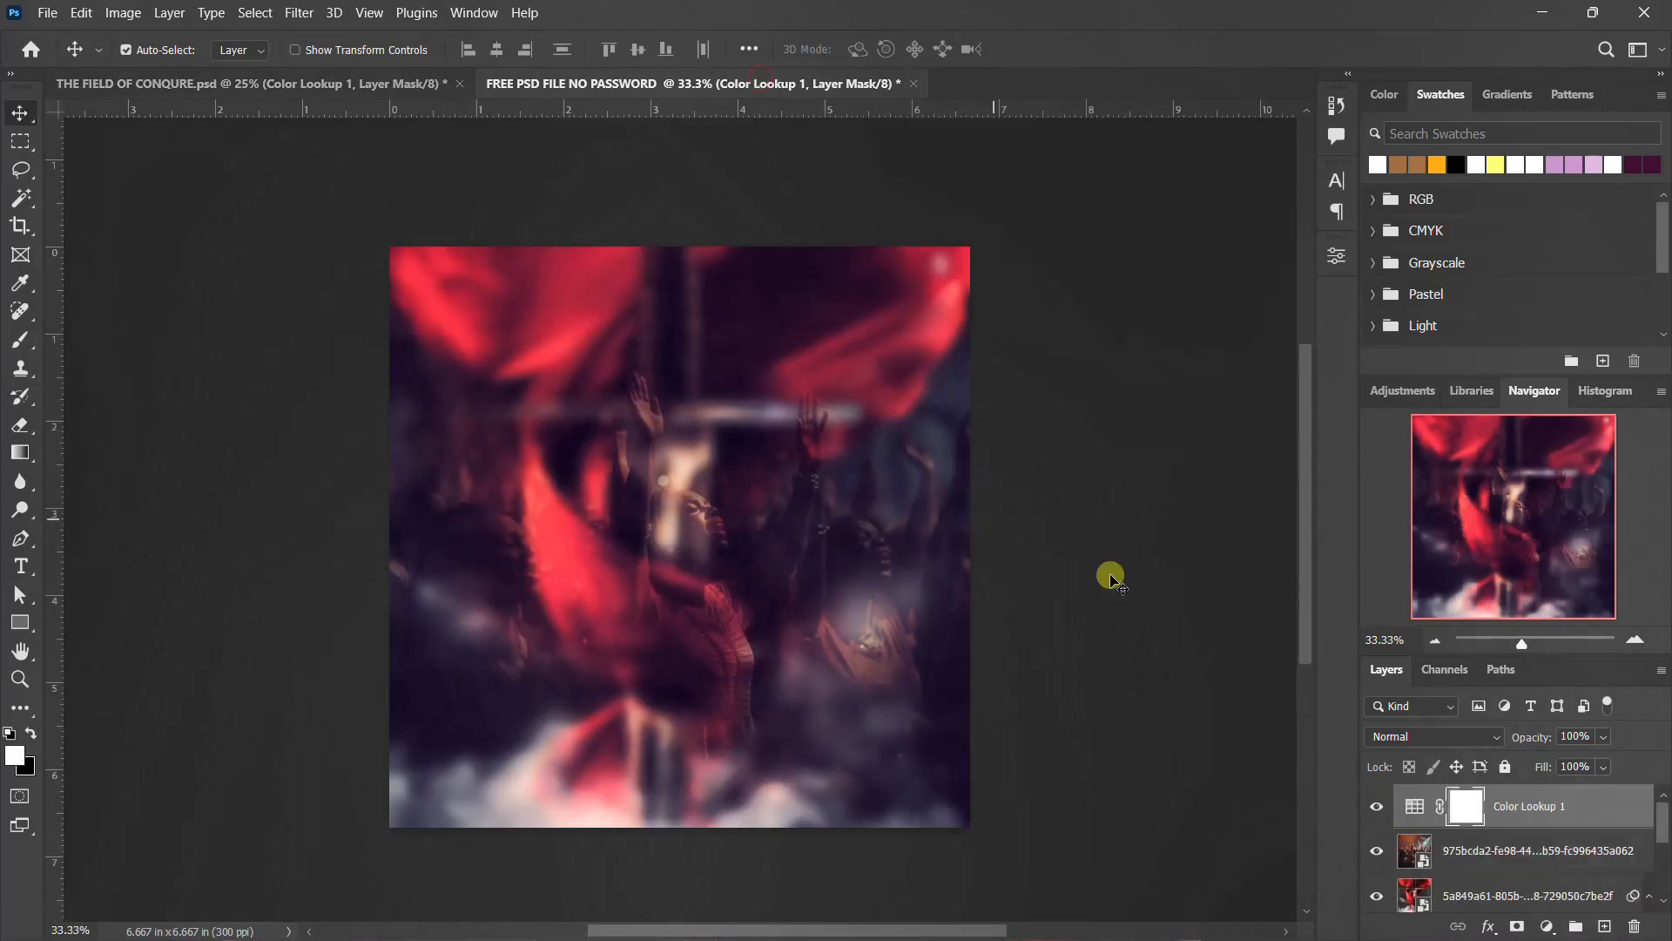
# Group all layers from Color Lookup 1 down to Layer 0 and name the group BACKGROUND
pyautogui.scroll(-5, 1536, 827)
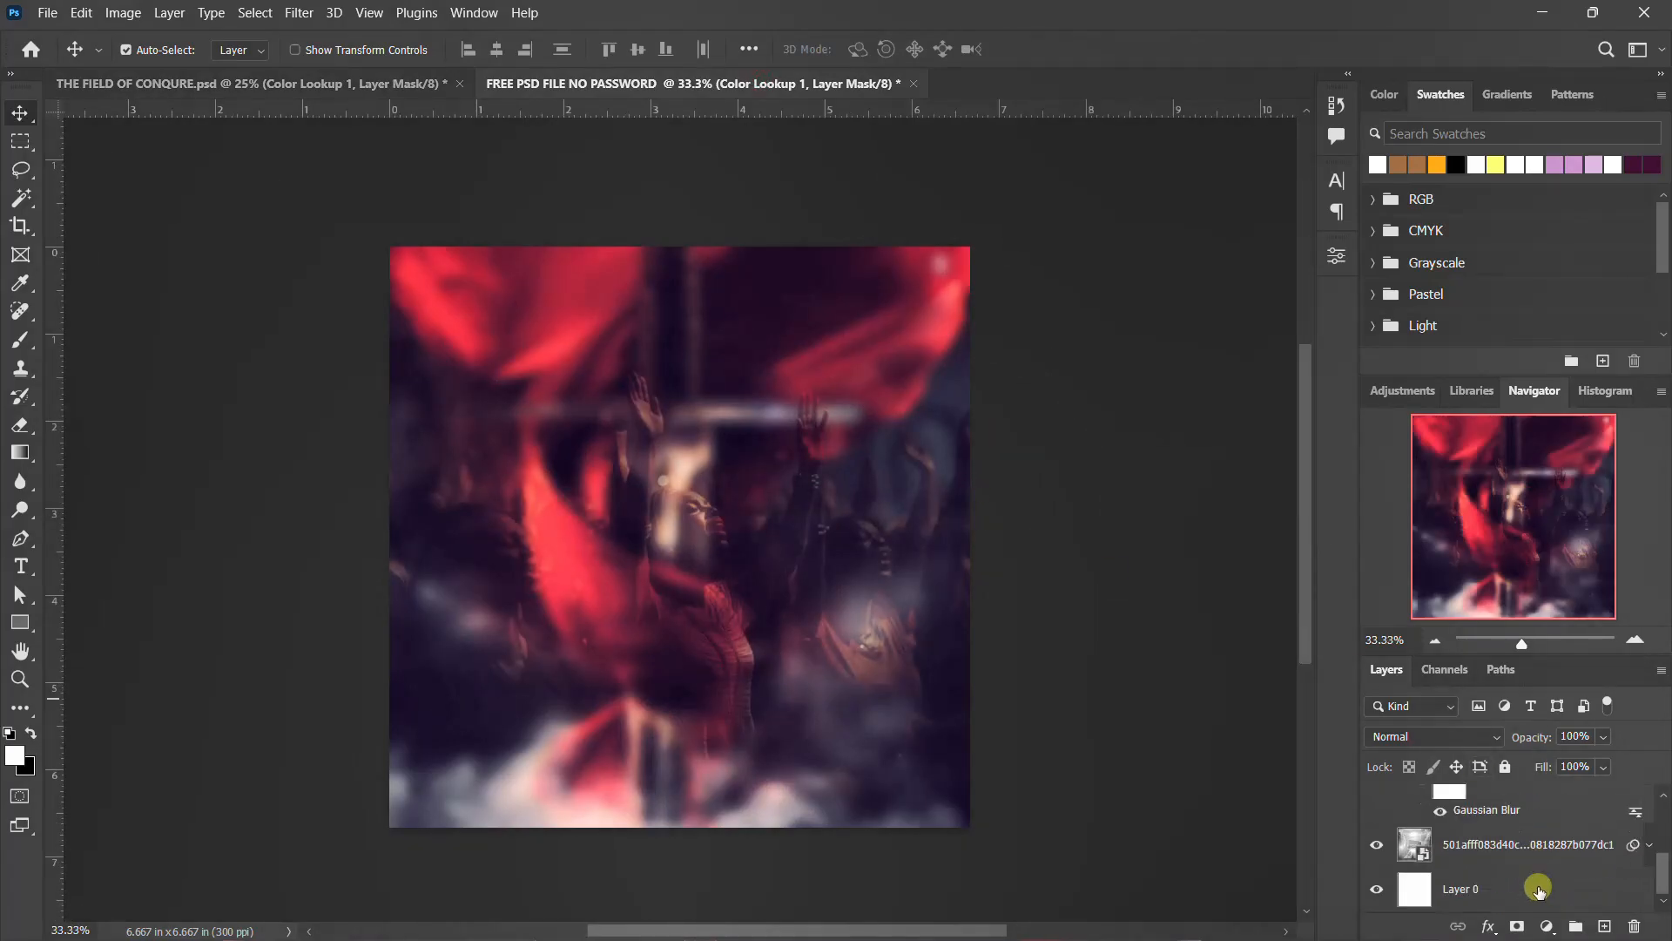
pyautogui.keyDown('shift'); pyautogui.click(1538, 889); pyautogui.keyUp('shift')
pyautogui.scroll(5, 1538, 889)
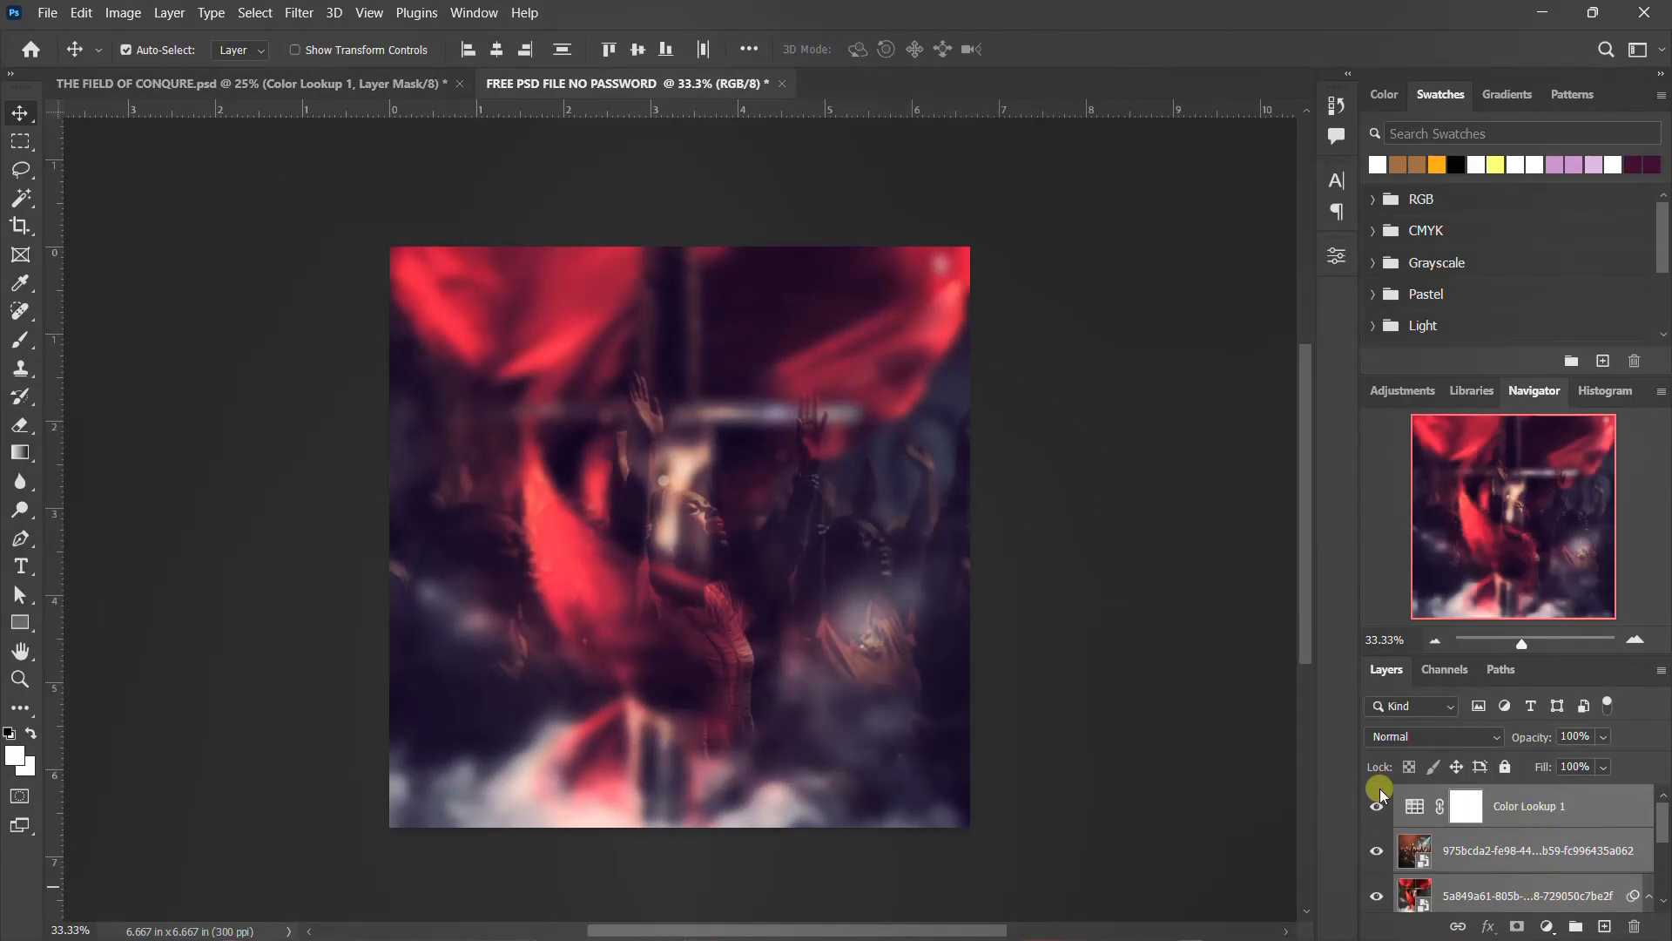
pyautogui.hotkey('ctrl', 'g')
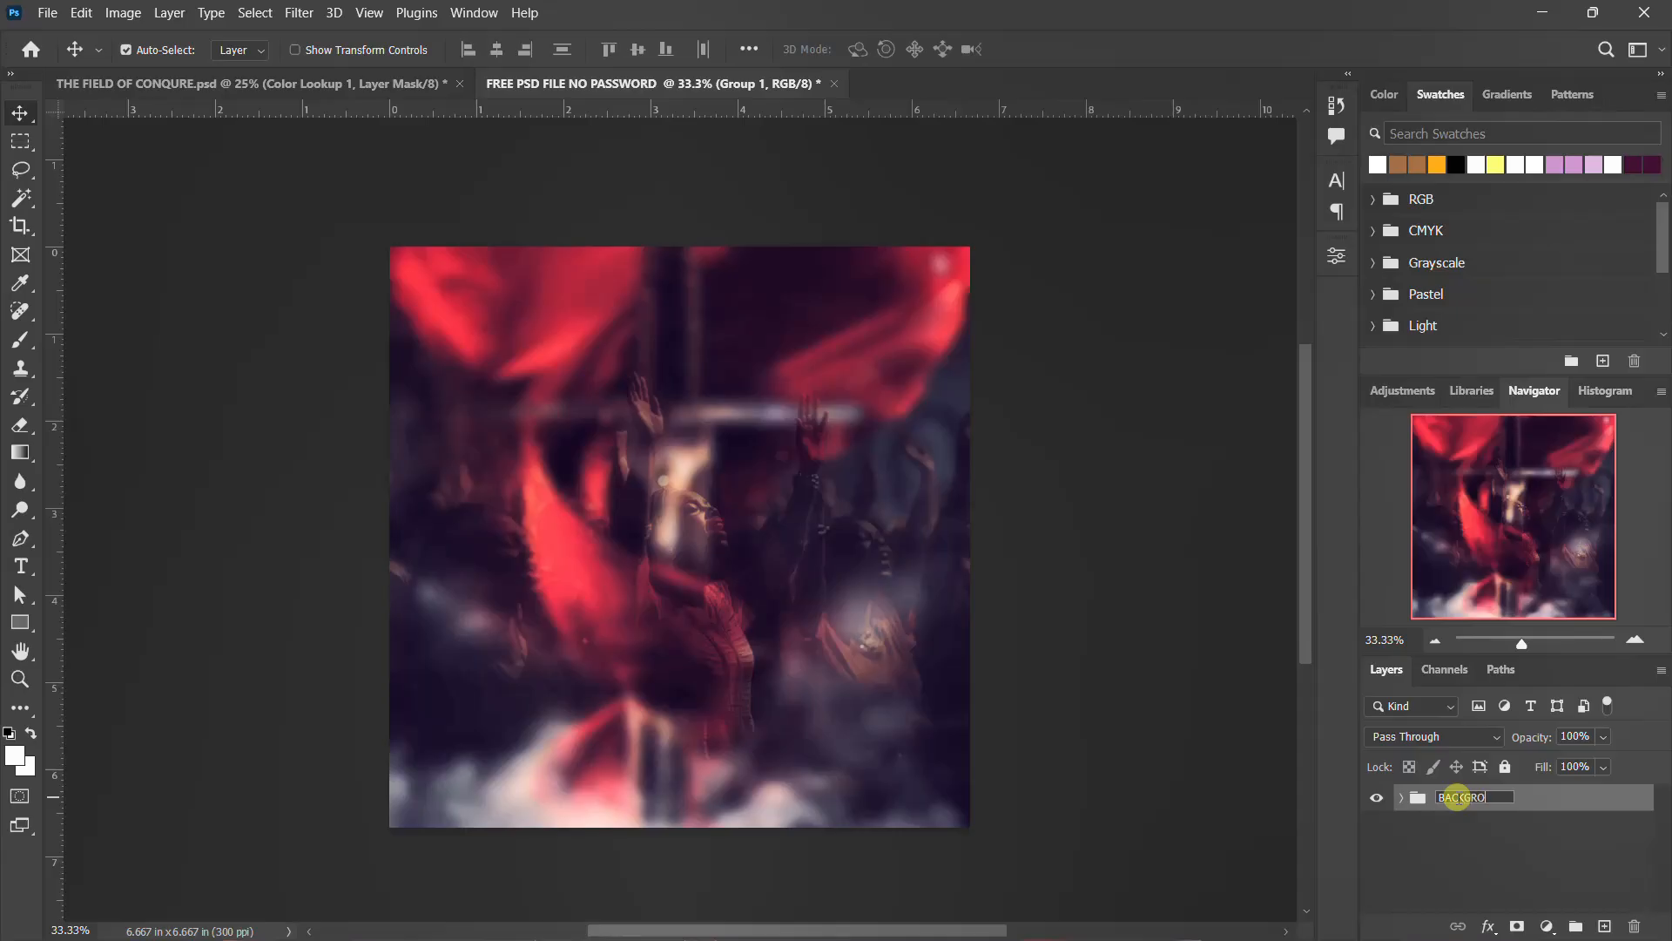
pyautogui.press('Return')
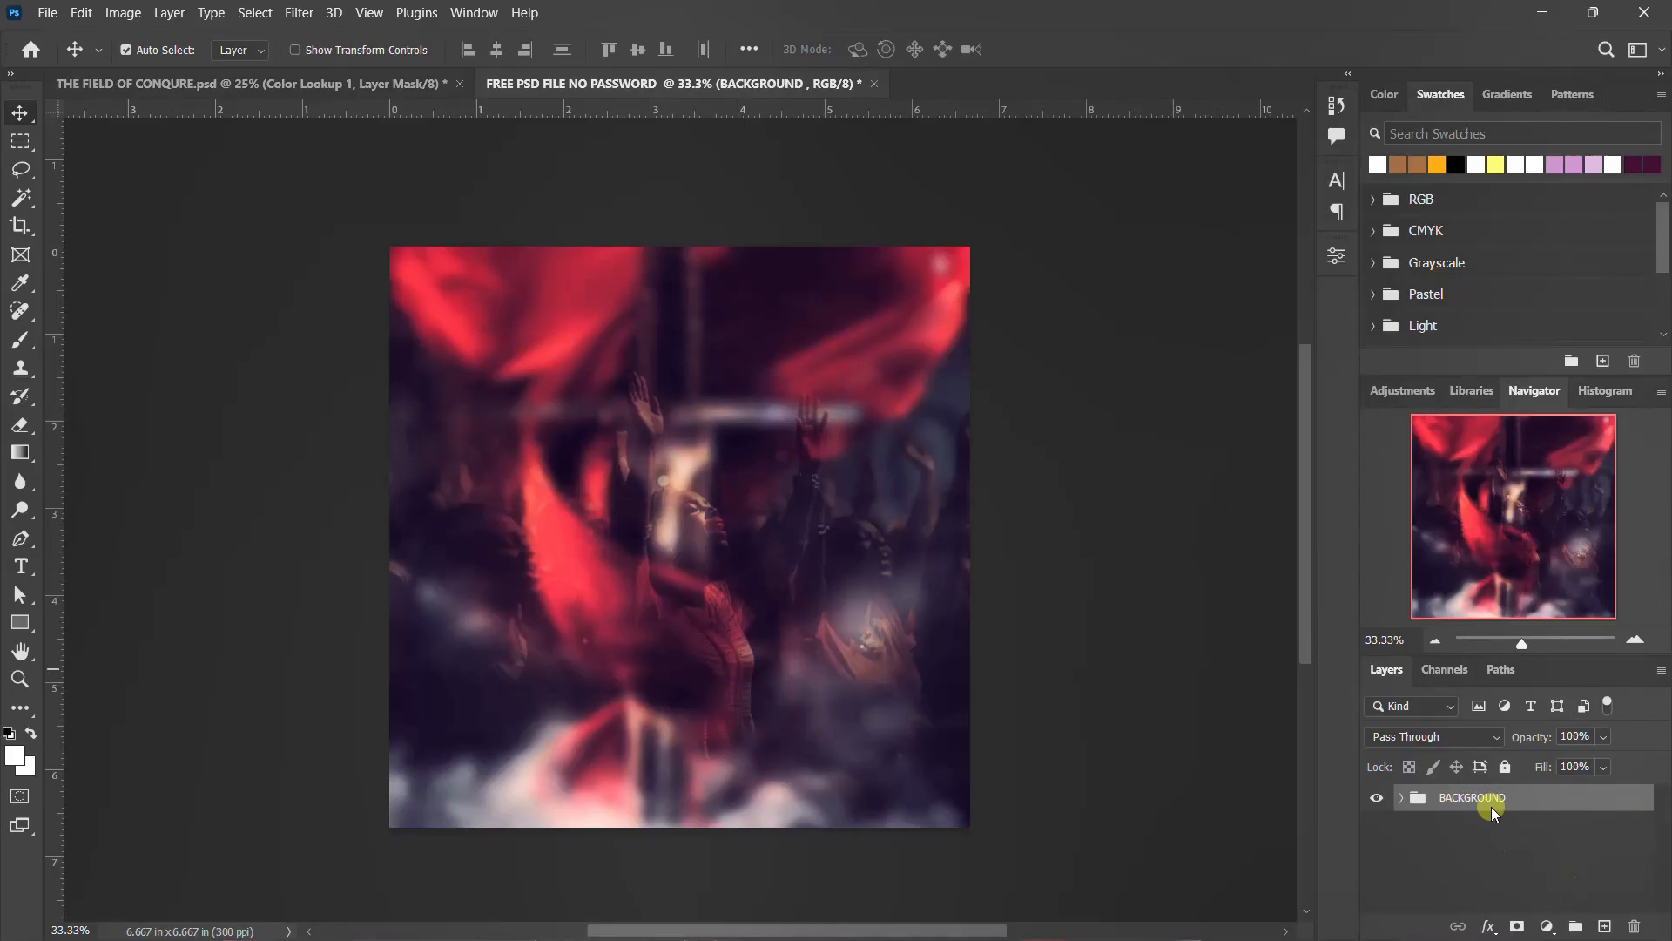
# Collapse BACKGROUND and show the HEAD group in THE FIELD OF CONQURE.psd, then copy its title artwork into the upper half of FREE PSD FILE NO PASSWORD
pyautogui.click(397, 75)
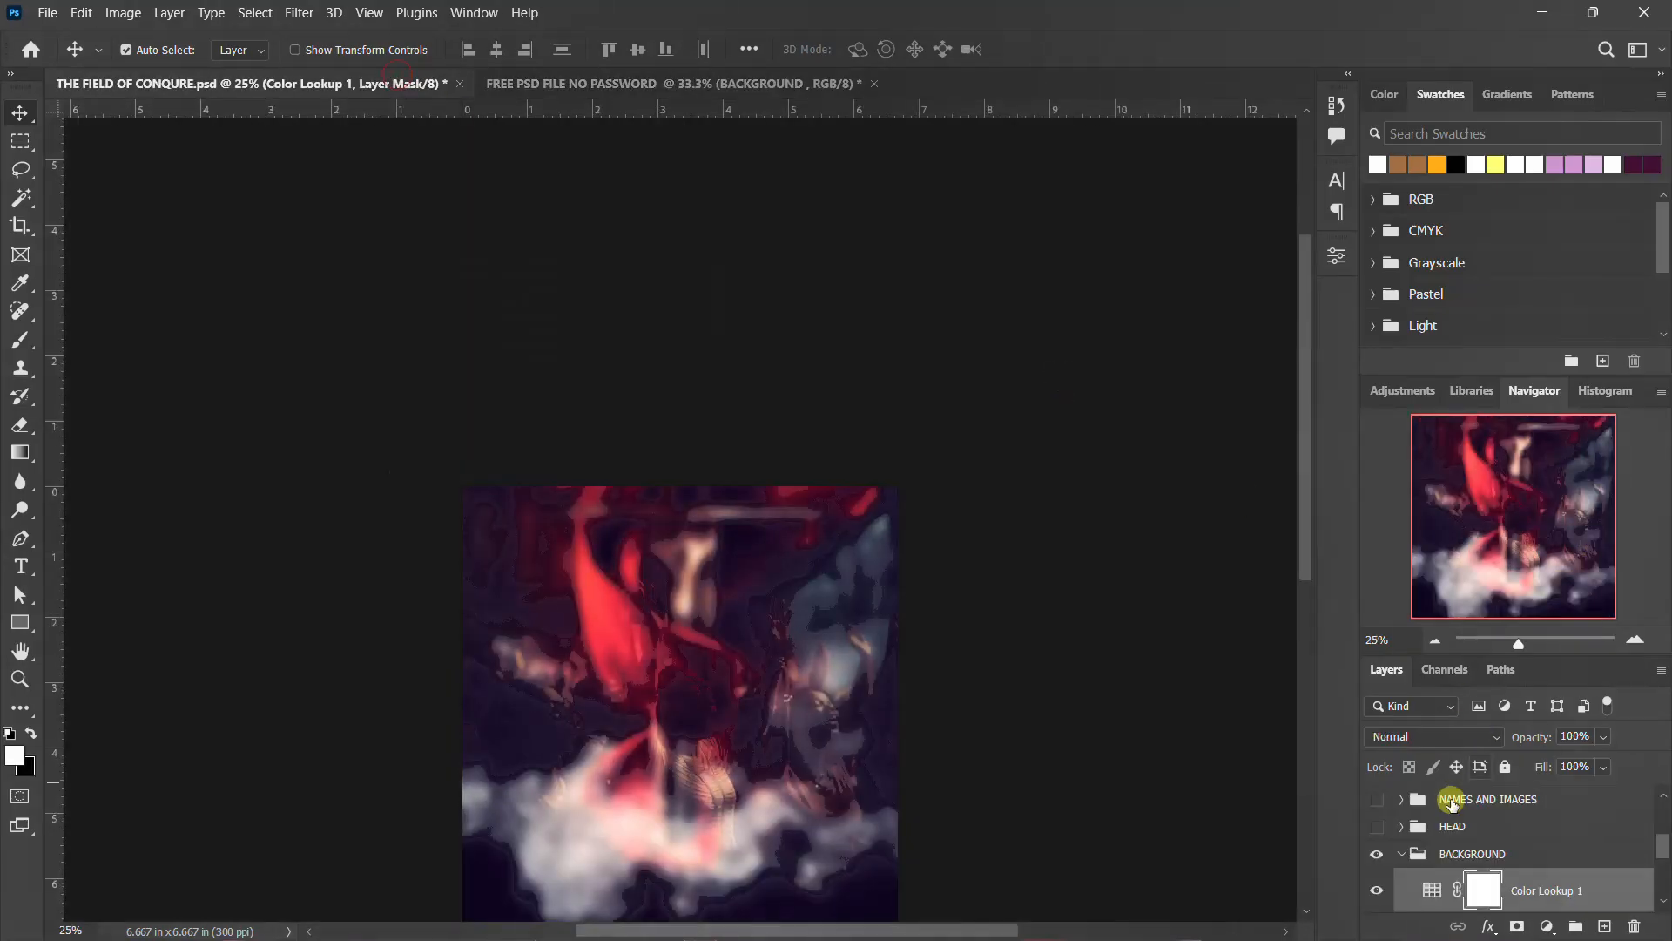
pyautogui.click(1396, 857)
pyautogui.click(1400, 855)
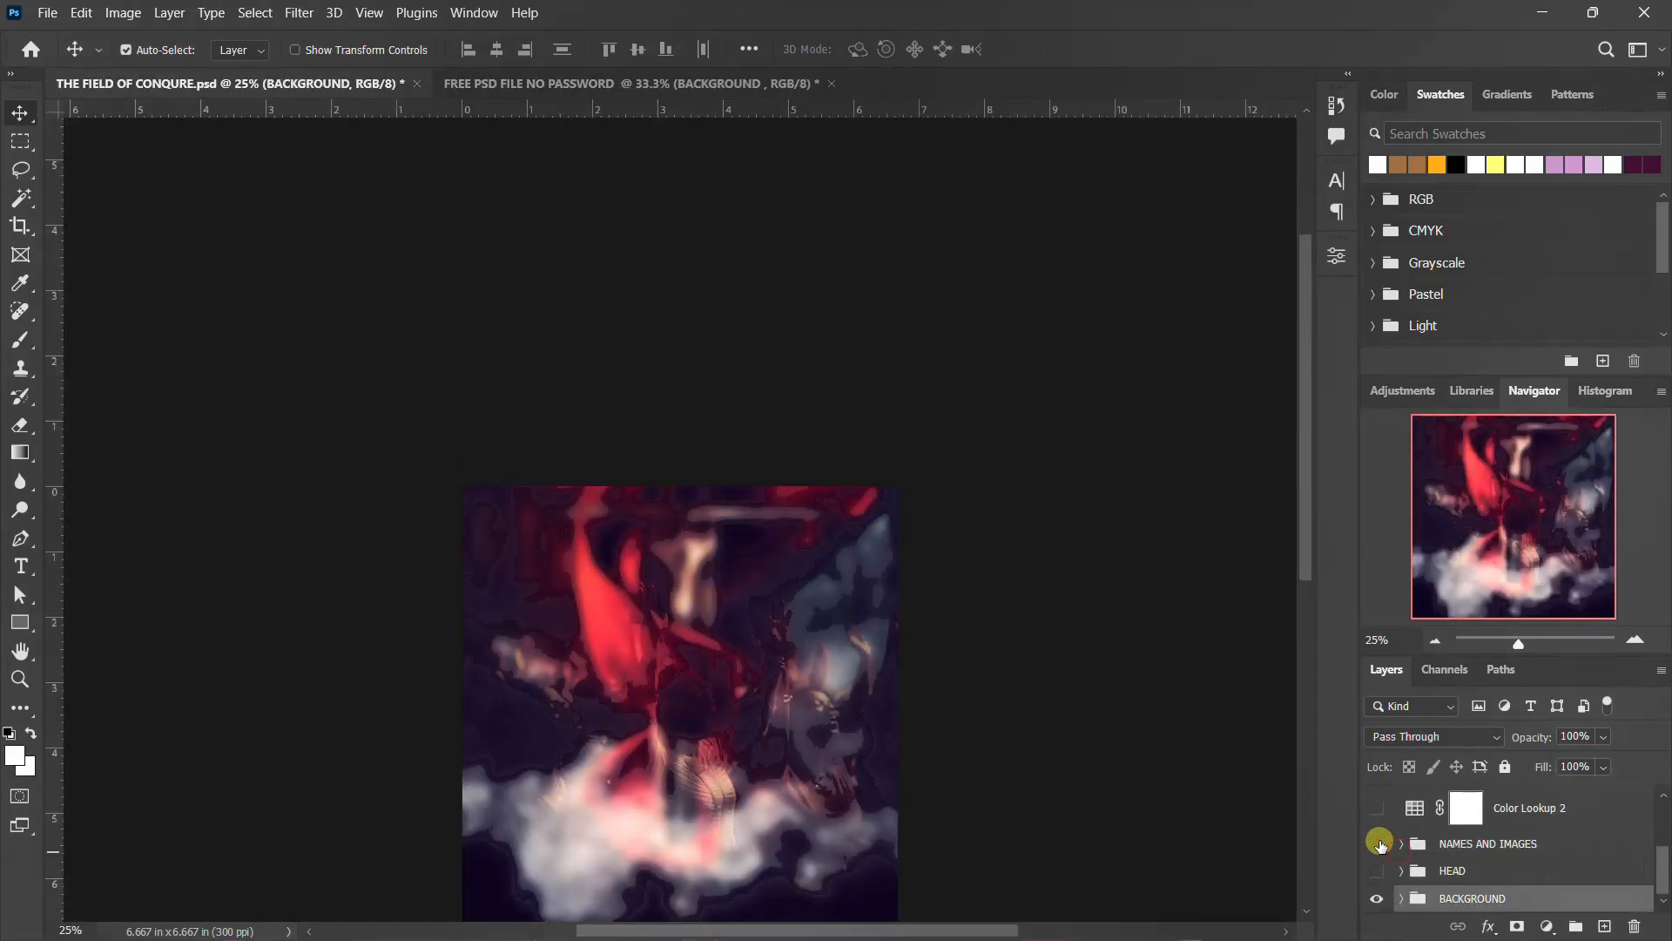
pyautogui.click(1377, 871)
pyautogui.moveTo(702, 589); pyautogui.dragTo(696, 446)
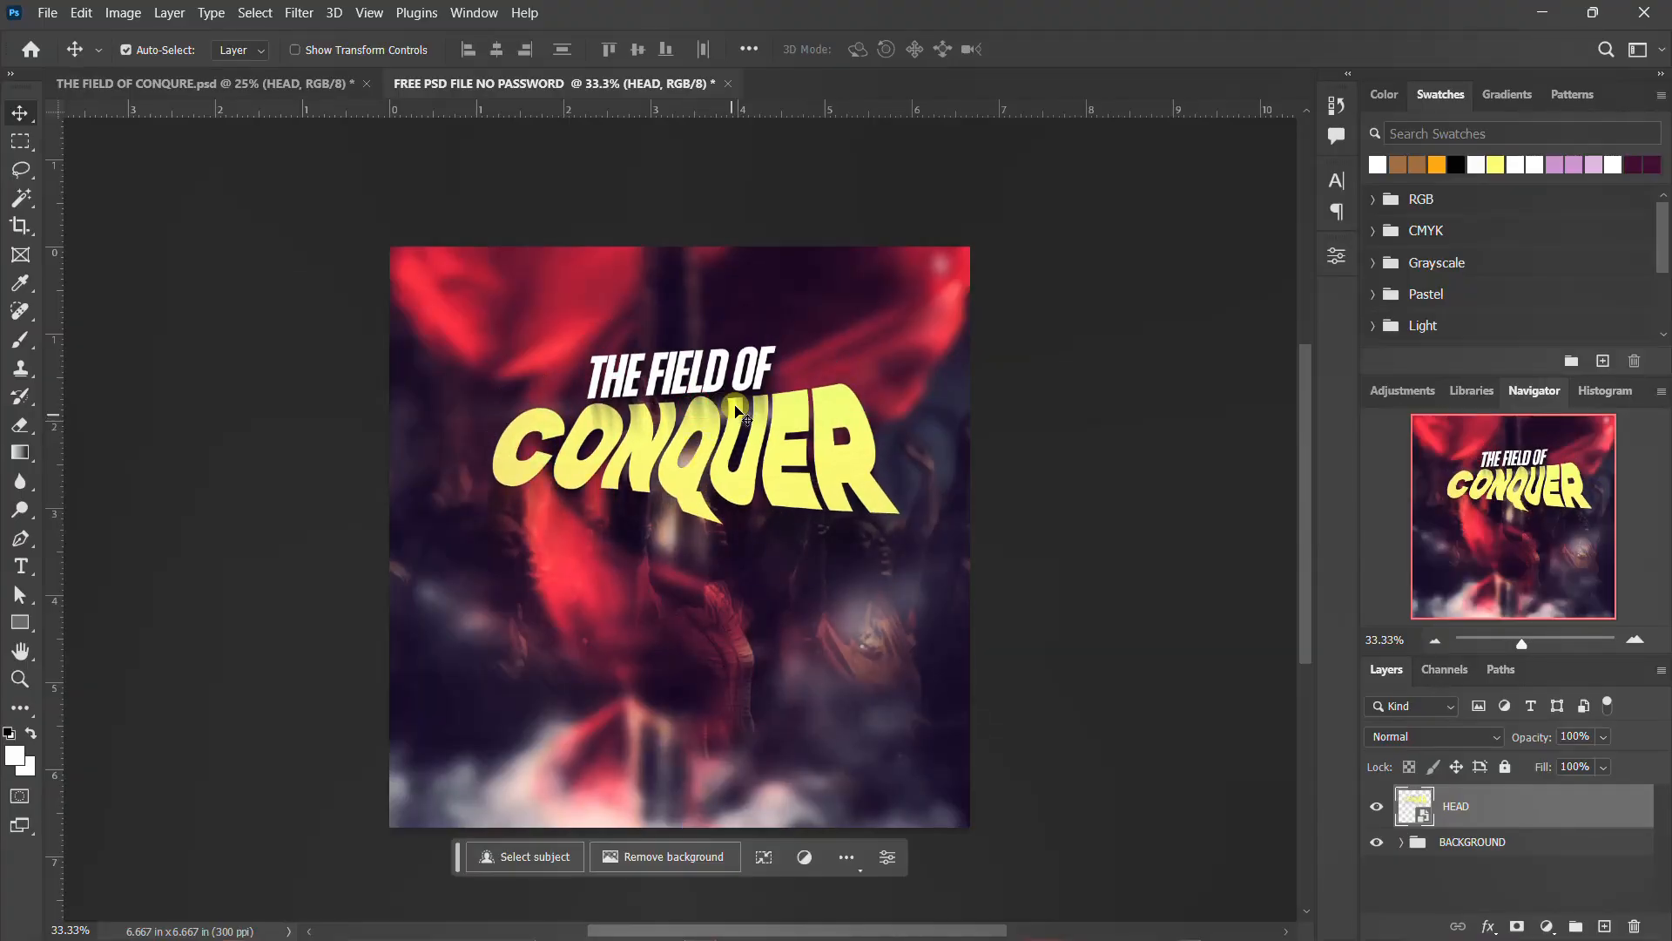
# Collapse the HEAD group in THE FIELD OF CONQURE.psd, then group the copied title layer in FREE PSD FILE NO PASSWORD as HEADER
pyautogui.click(306, 85)
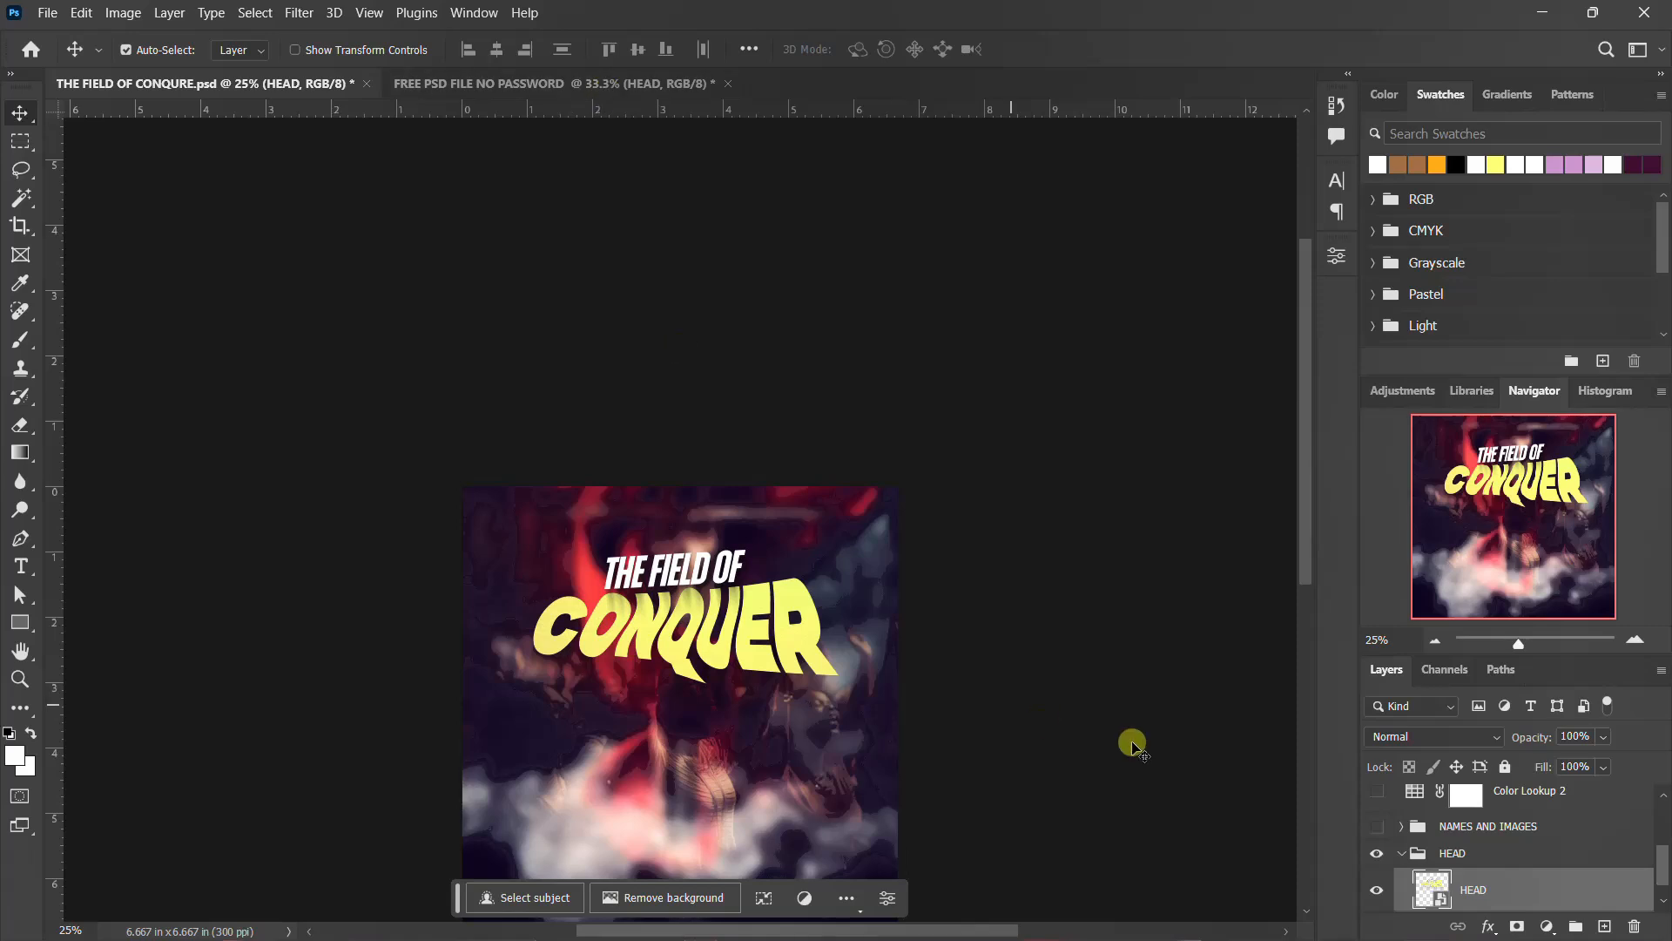
pyautogui.click(1402, 854)
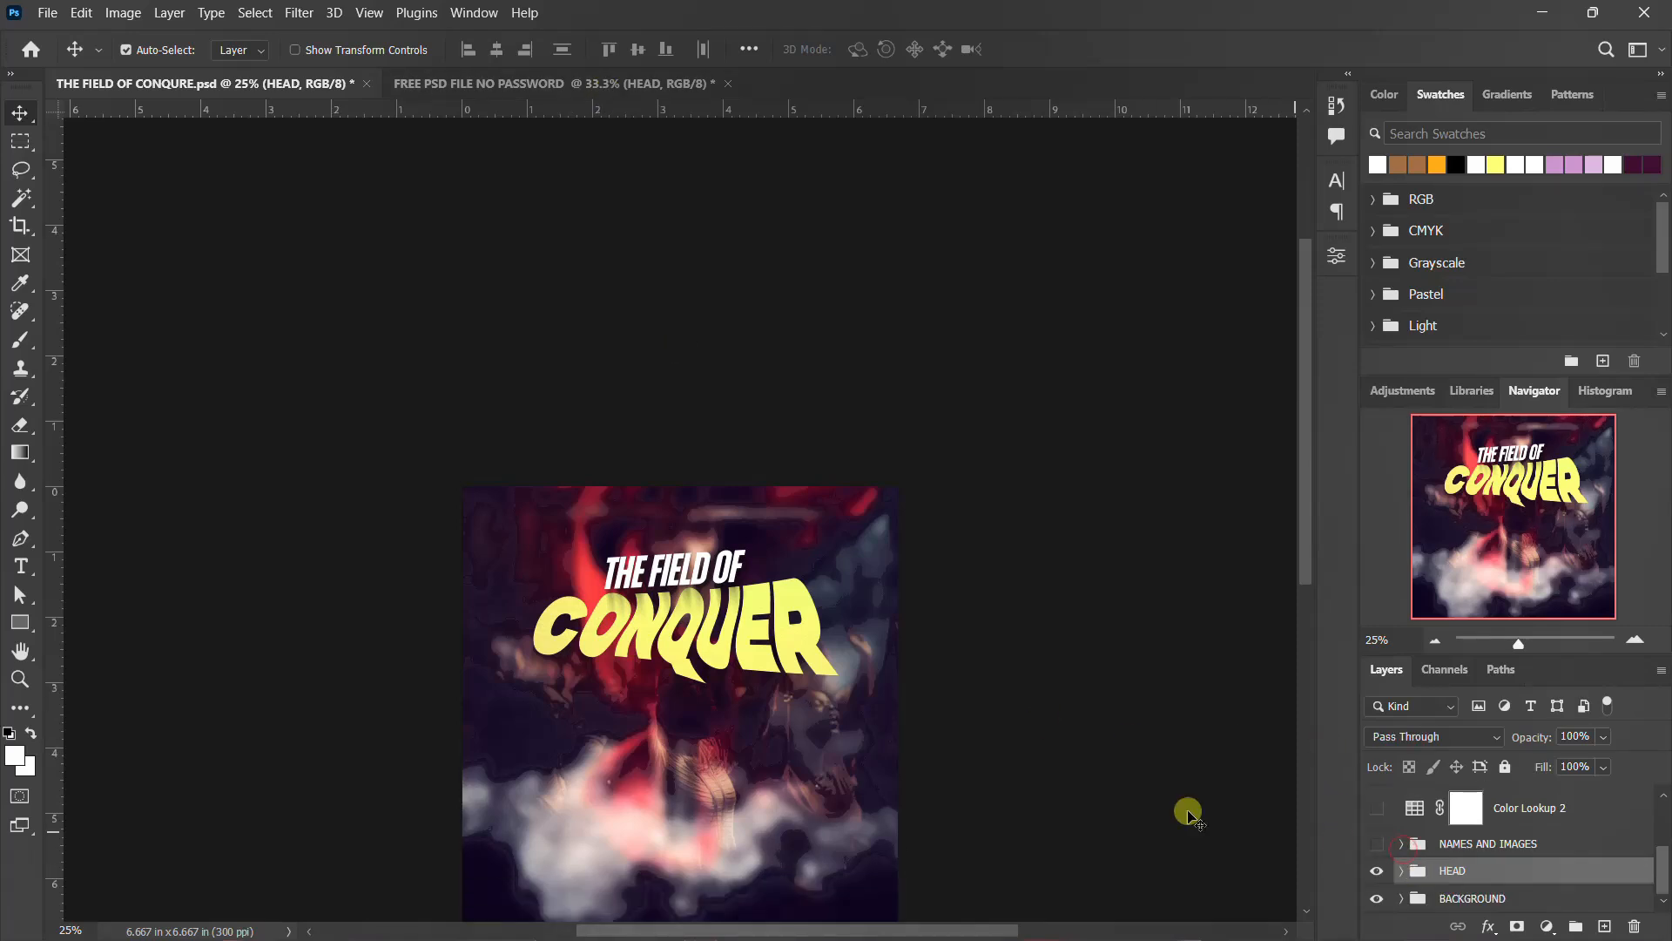
pyautogui.click(633, 80)
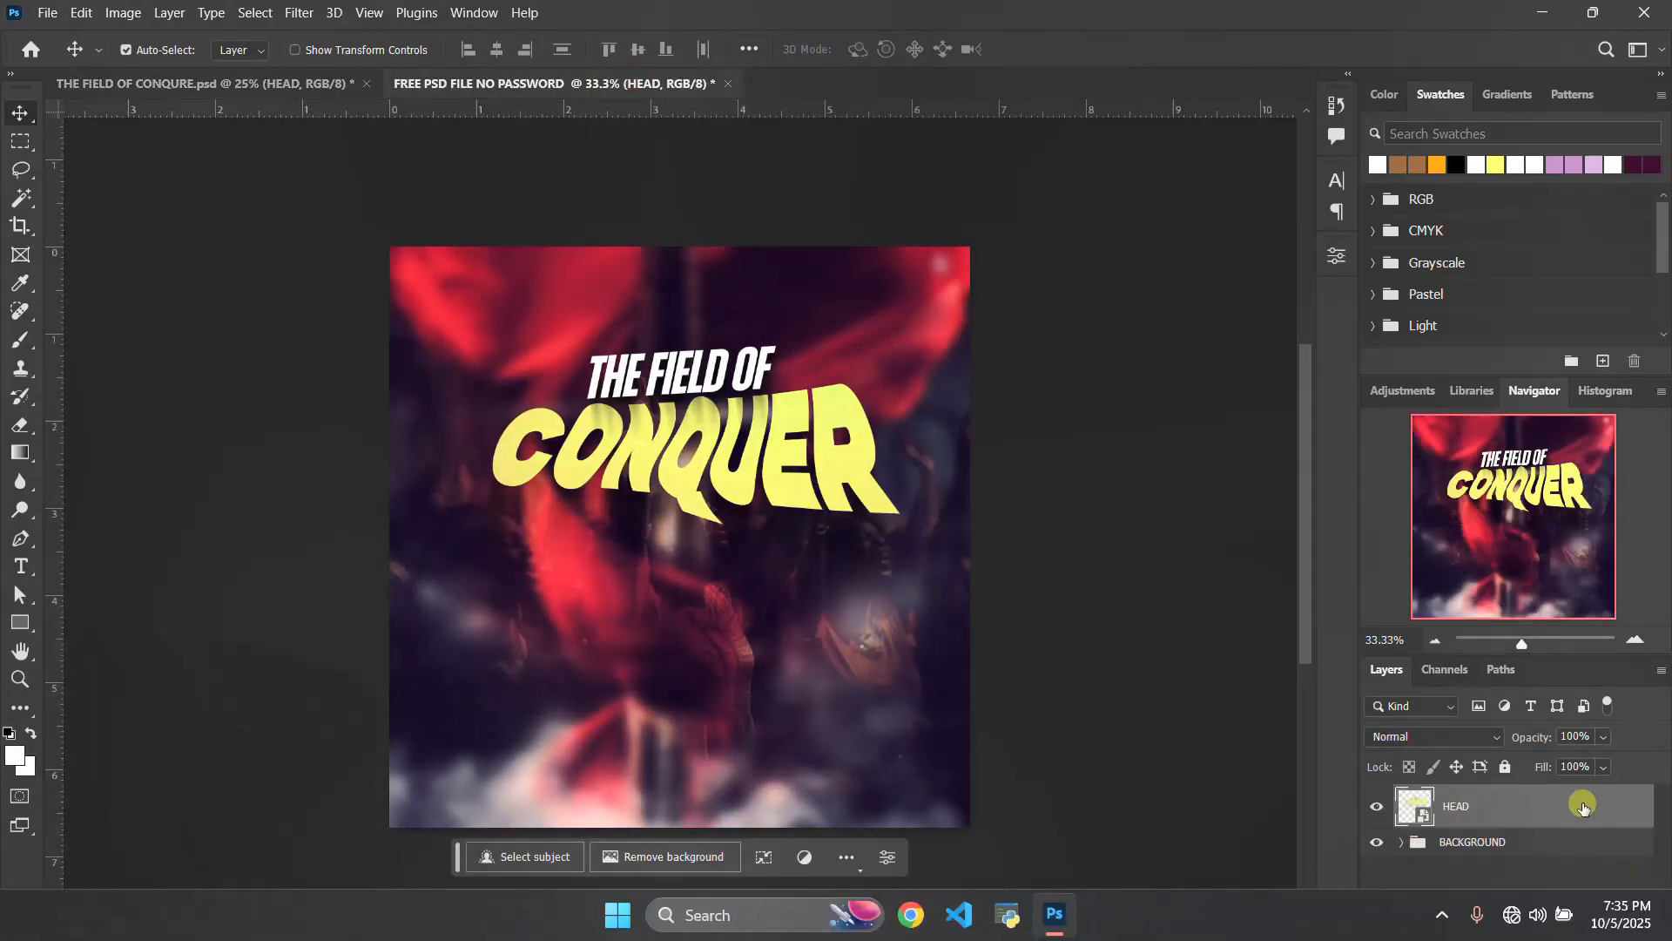
pyautogui.hotkey('ctrl', 'g')
pyautogui.click(1402, 798)
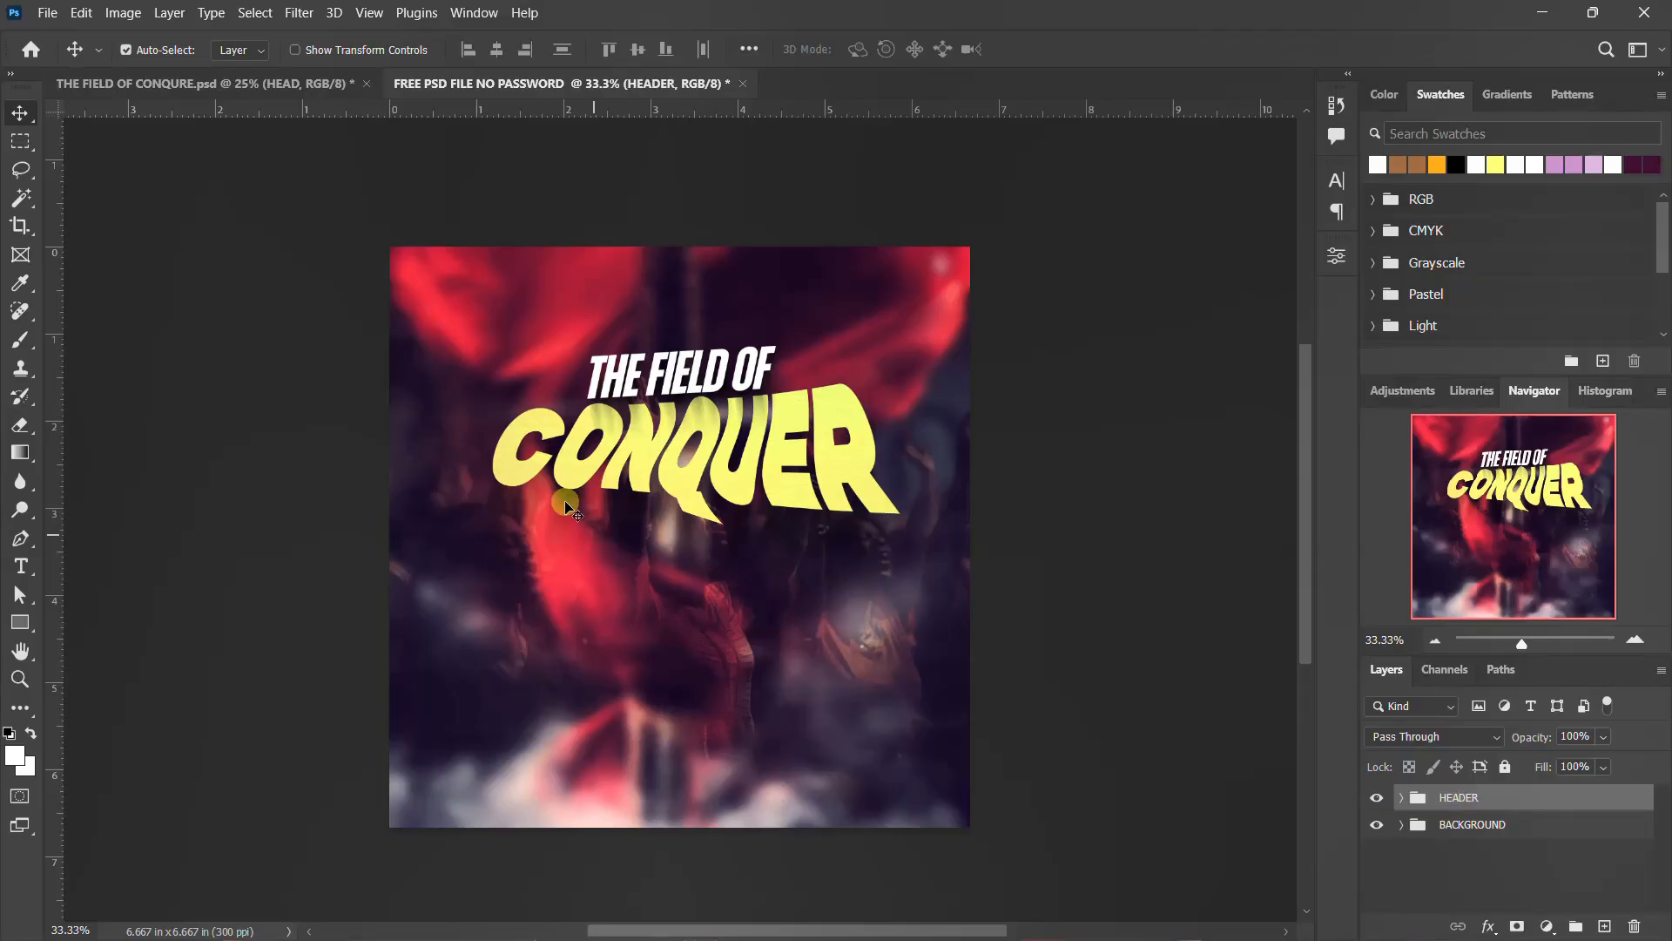
# Show the NAMES AND IMAGES group in THE FIELD OF CONQURE.psd and copy all its layers into FREE PSD FILE NO PASSWORD, below the title
pyautogui.click(311, 86)
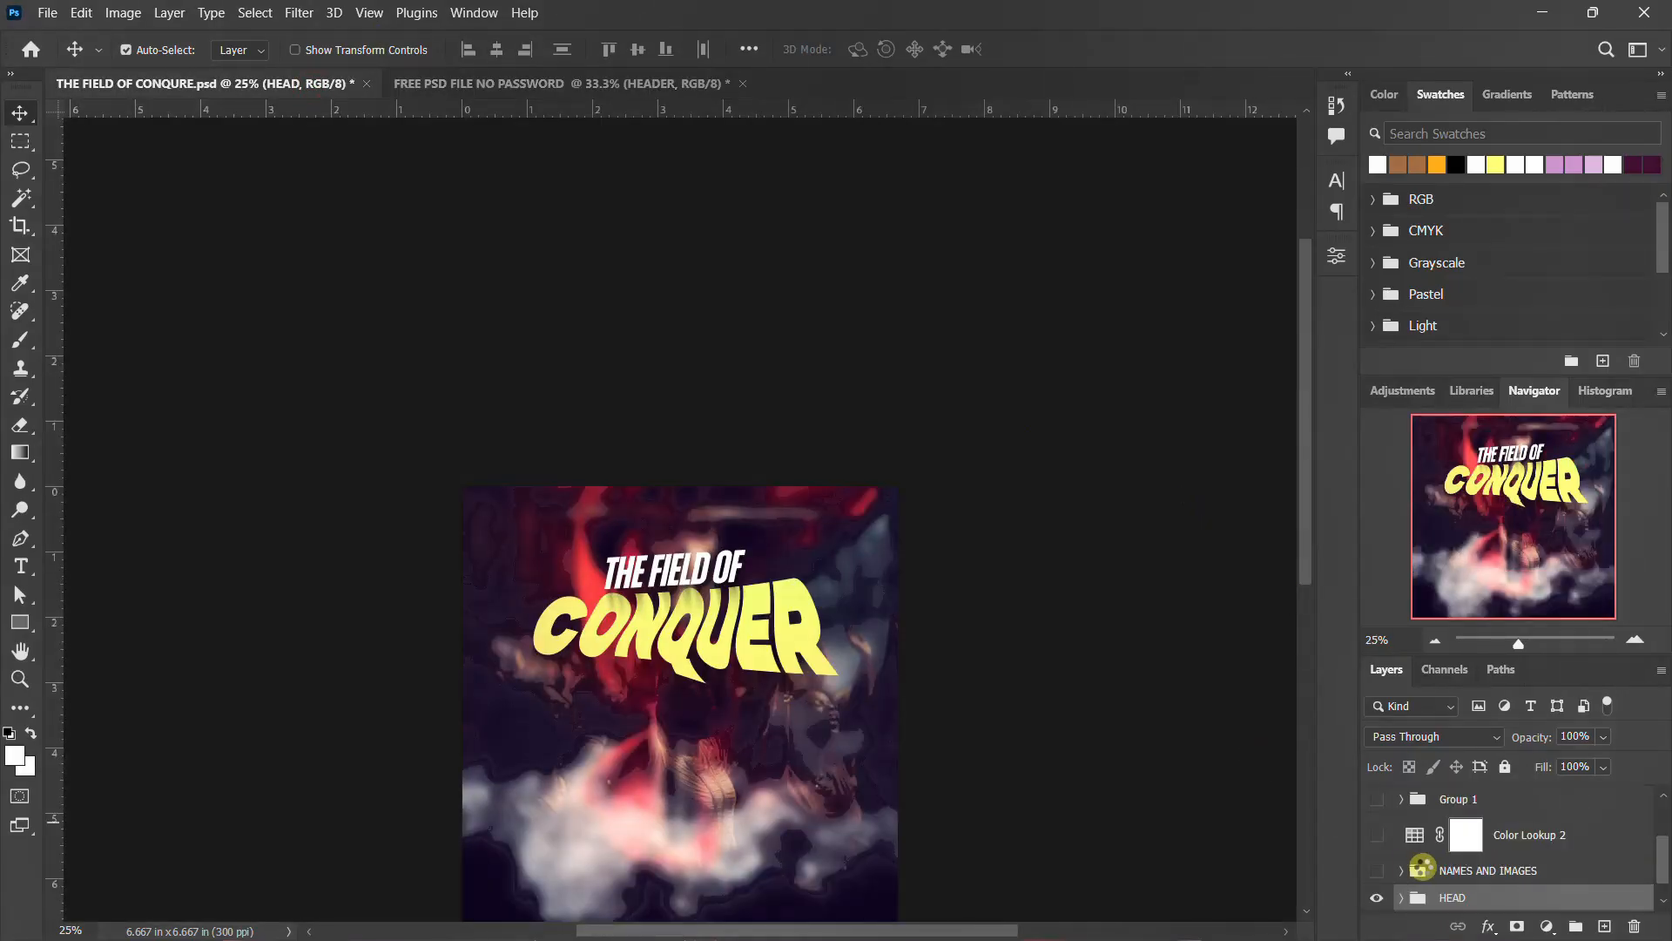
pyautogui.click(1376, 870)
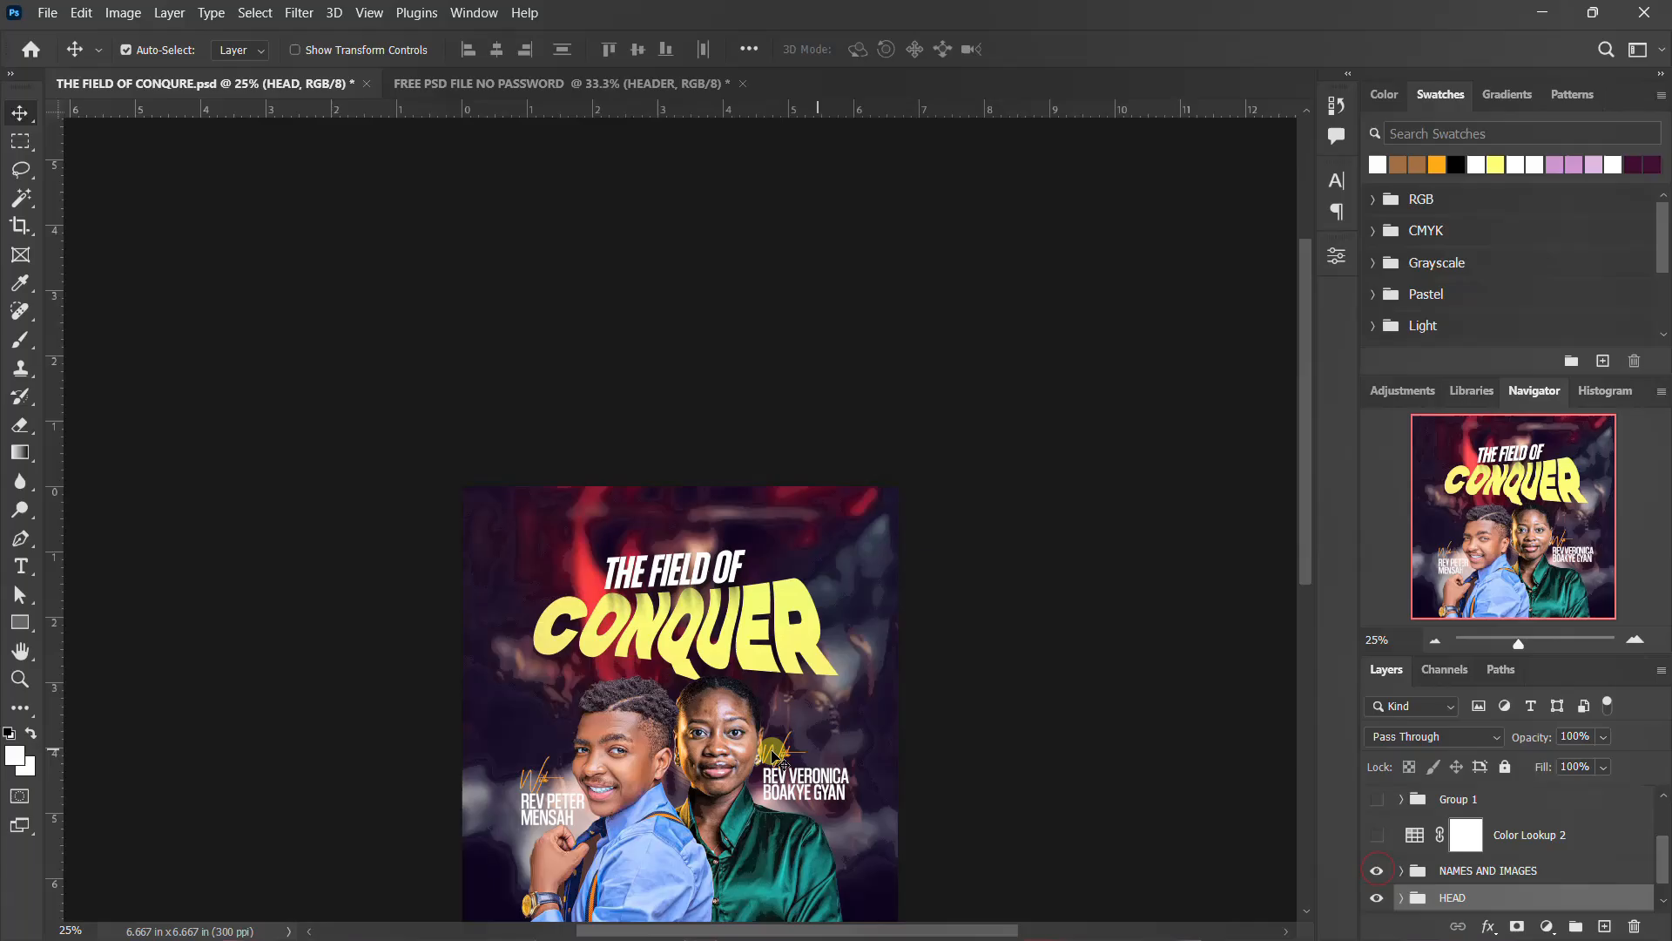
pyautogui.click(712, 742)
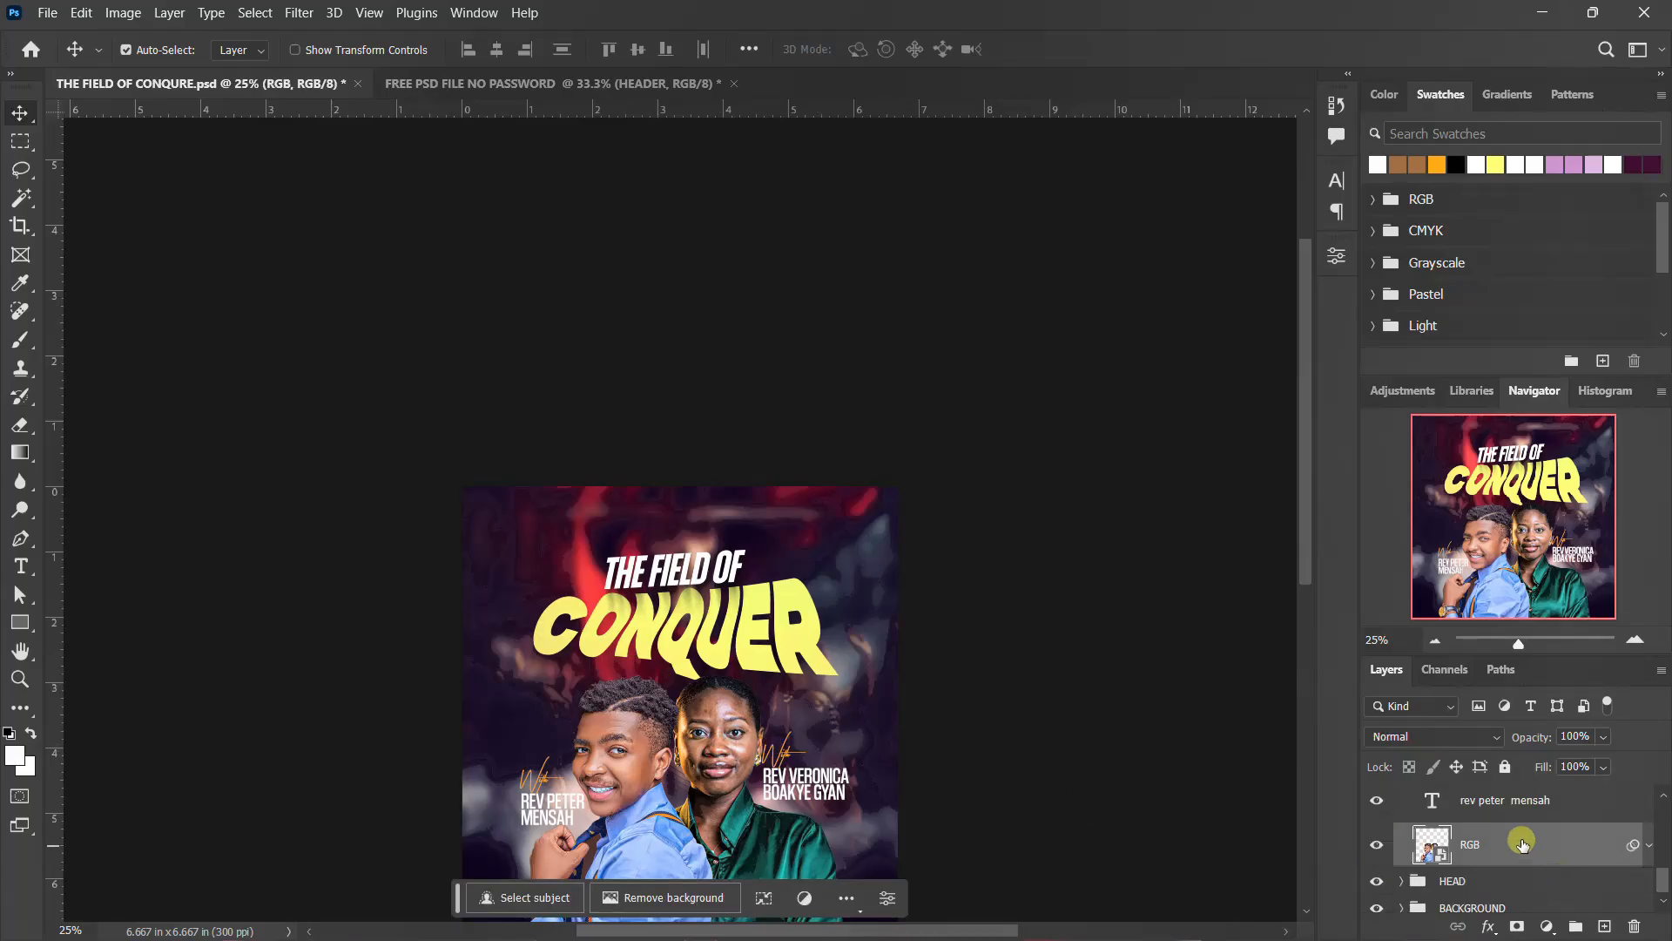
pyautogui.scroll(3, 1523, 844)
pyautogui.scroll(1, 1522, 843)
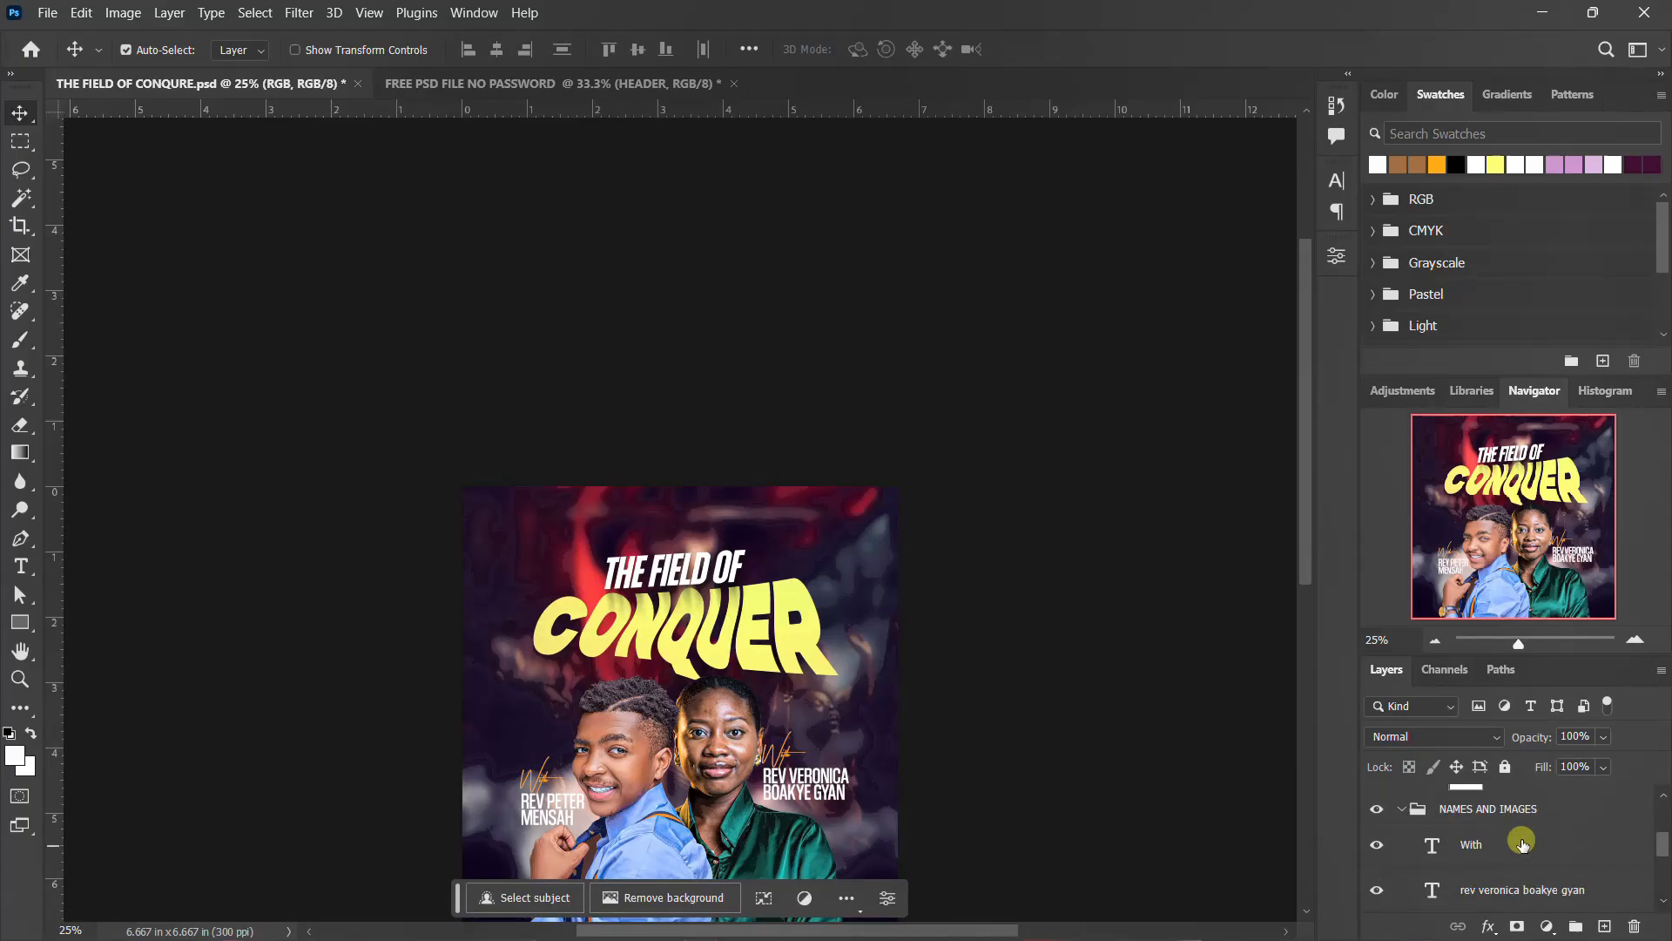
pyautogui.keyDown('shift'); pyautogui.click(1477, 843); pyautogui.keyUp('shift')
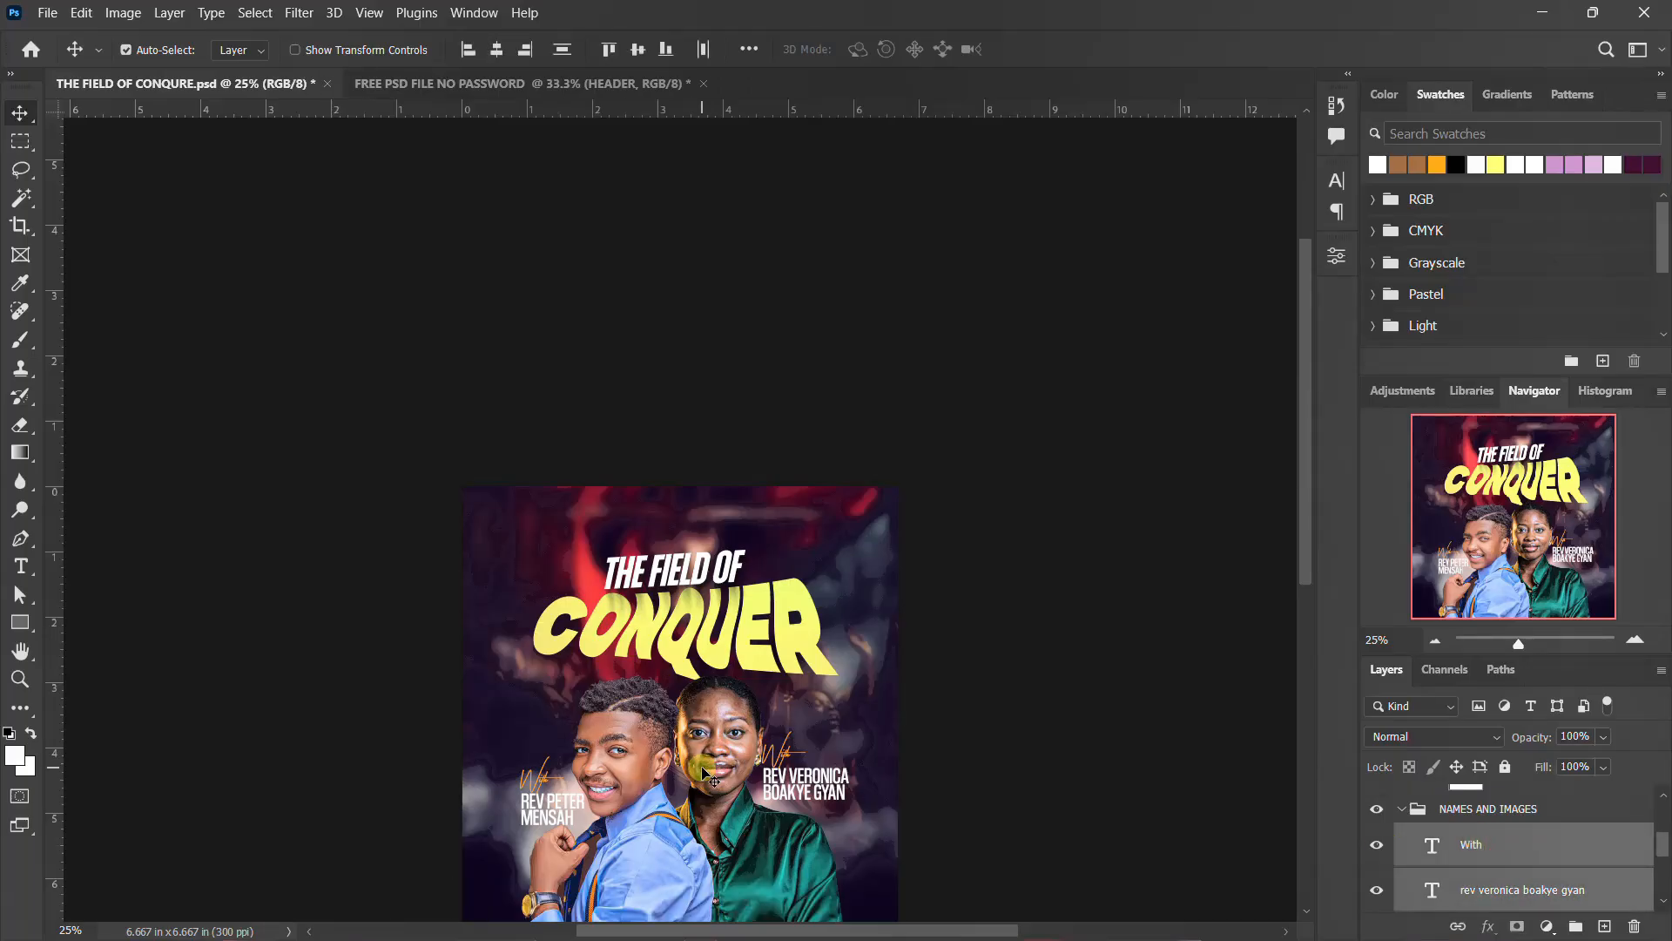
pyautogui.moveTo(714, 764); pyautogui.dragTo(735, 561)
pyautogui.moveTo(735, 627); pyautogui.dragTo(736, 623)
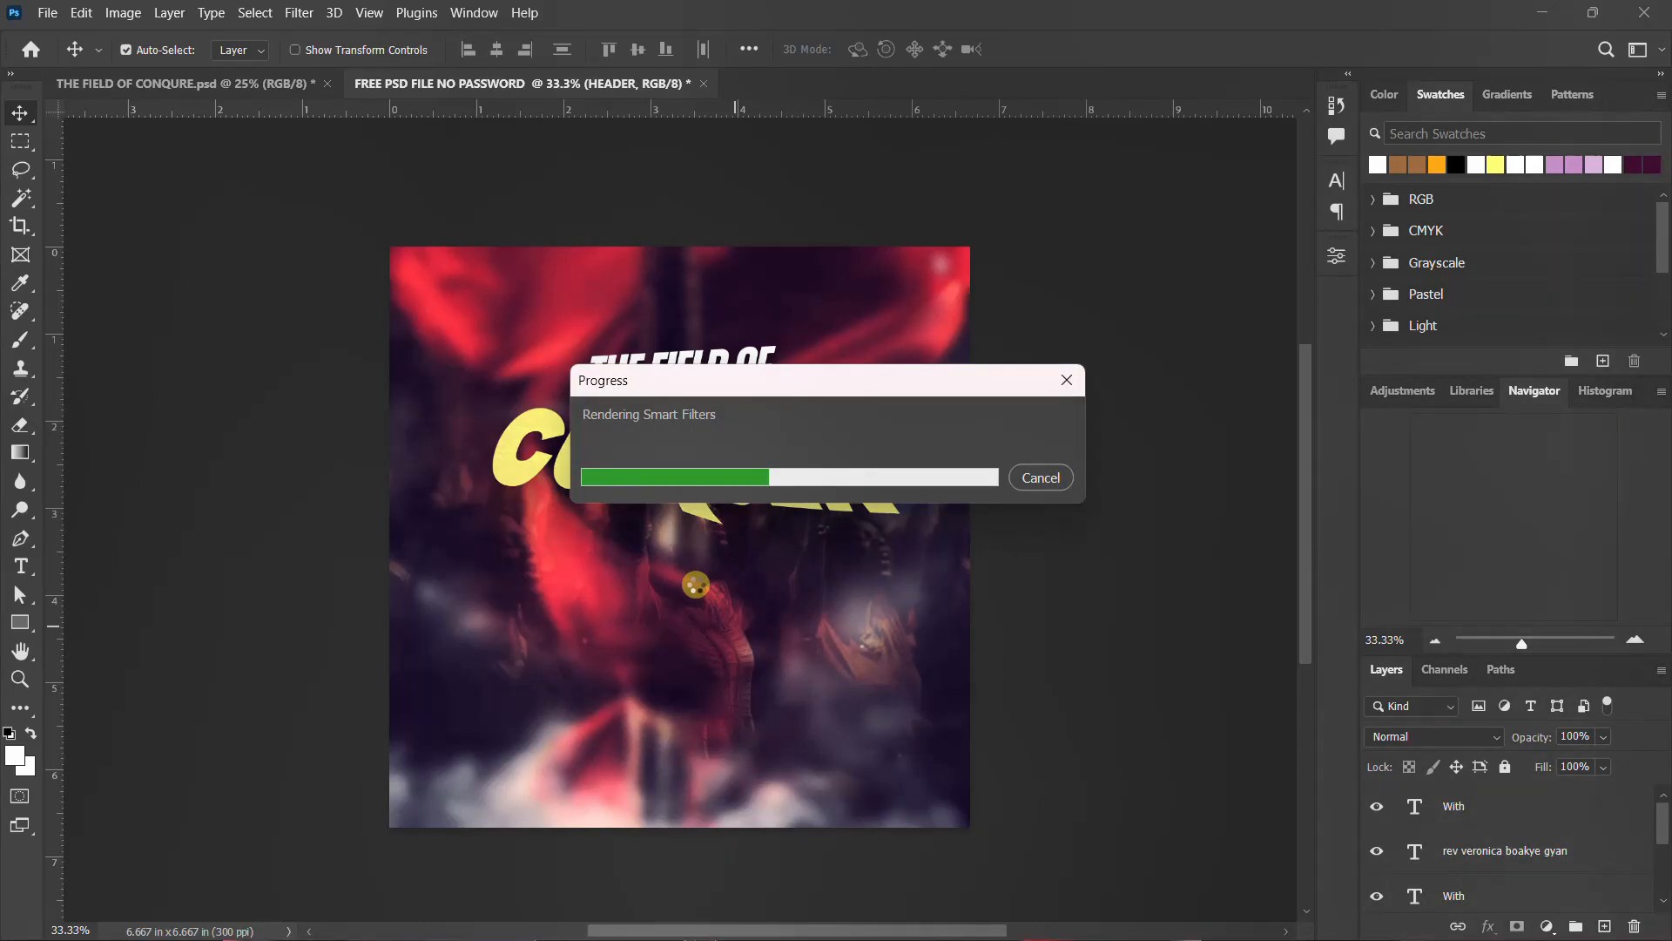
pyautogui.moveTo(747, 645); pyautogui.dragTo(717, 779)
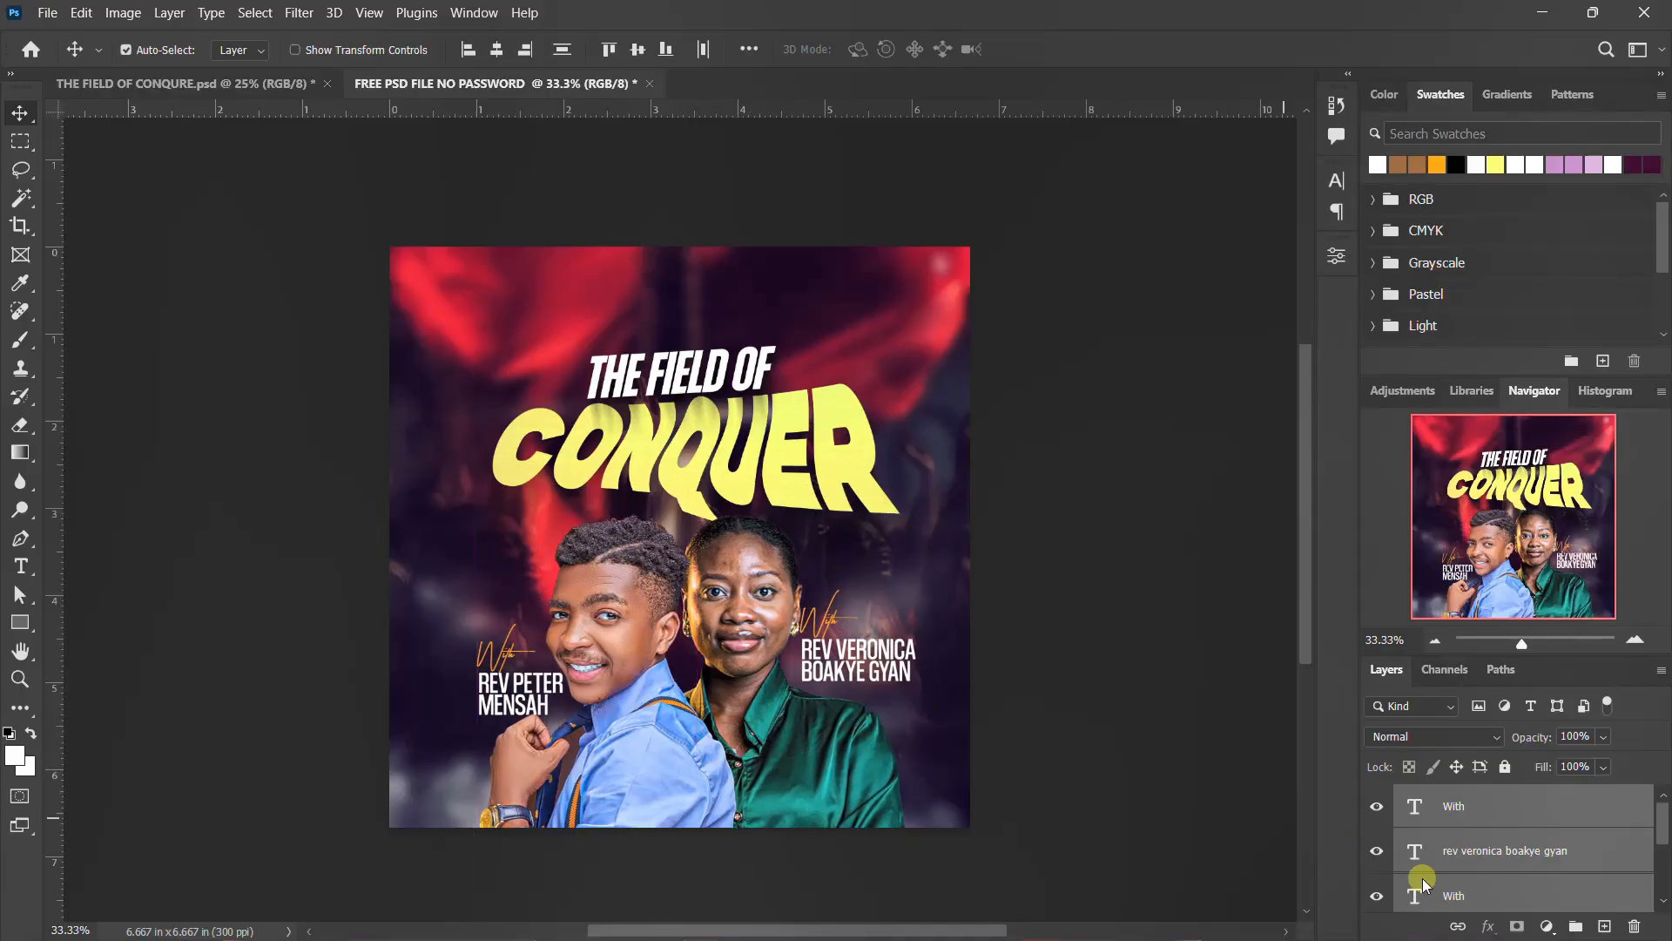
# Group the copied speaker photo and text layers and name the group NAMES AND IMAGES
pyautogui.hotkey('ctrl', 'g')
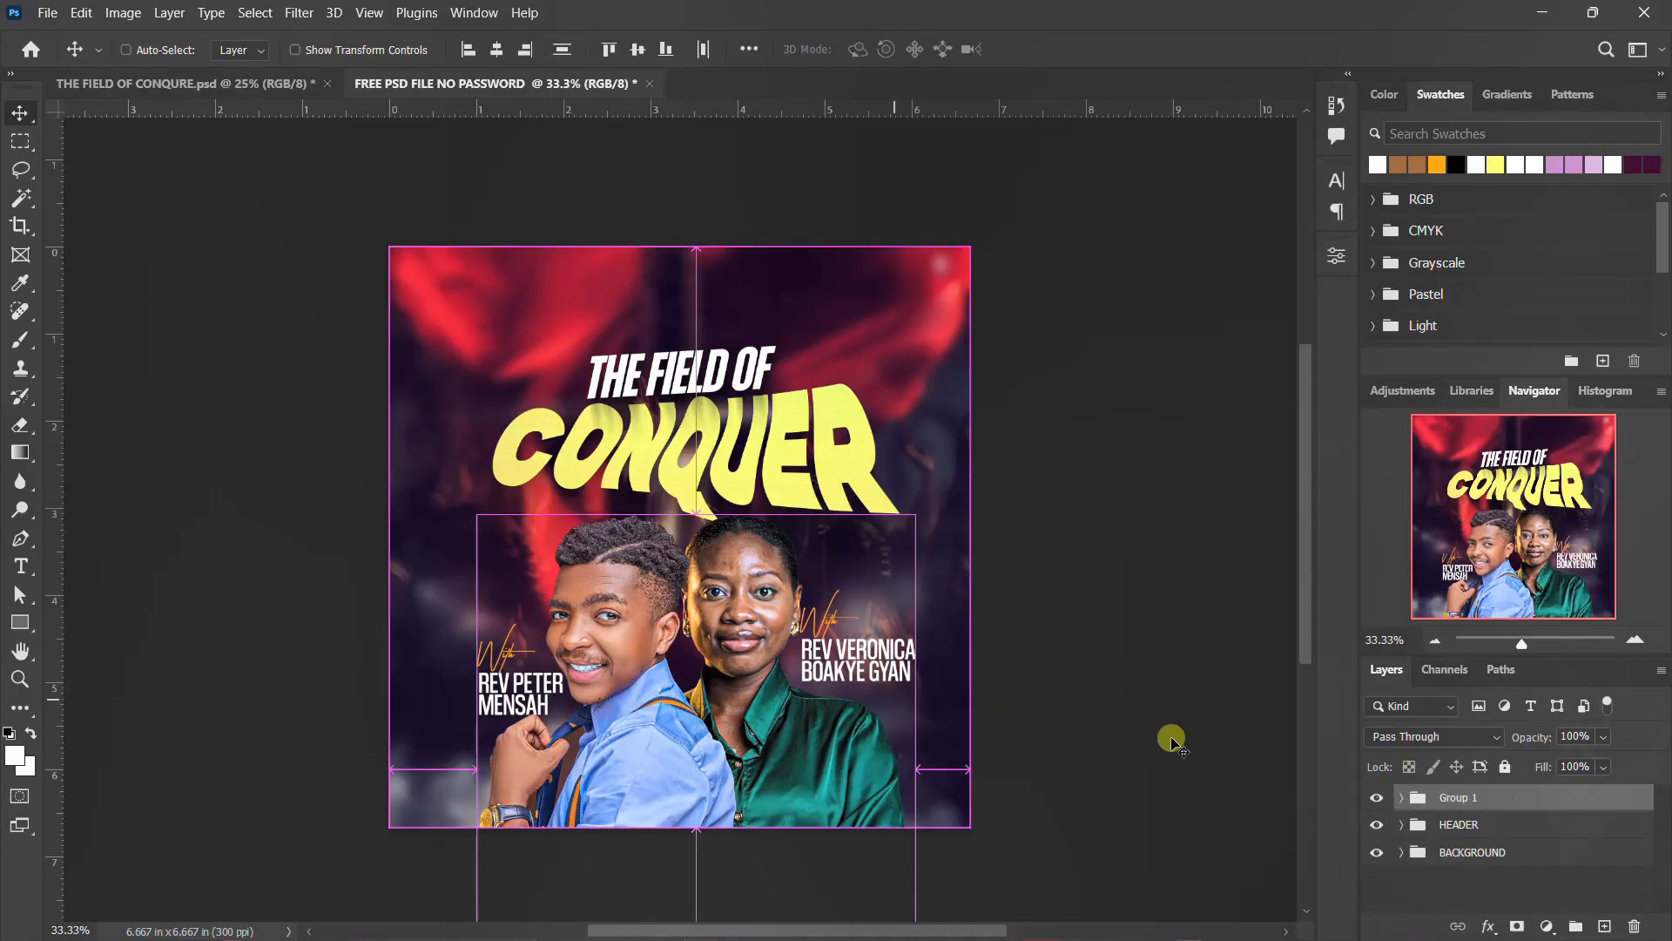
pyautogui.doubleClick(1455, 797)
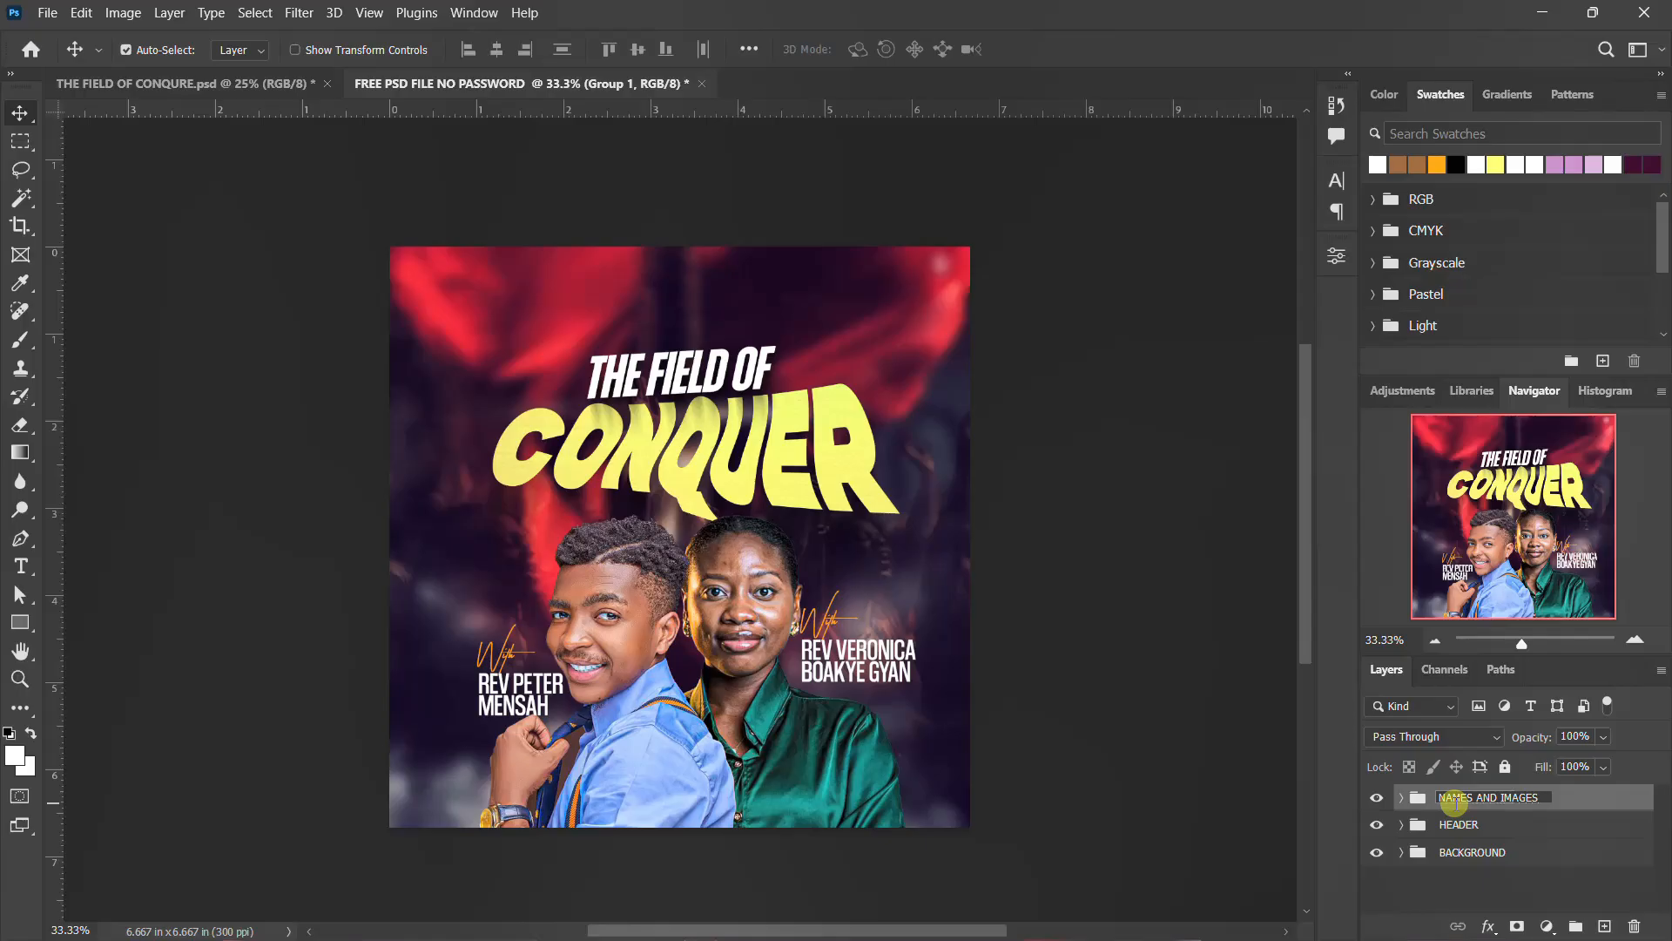
pyautogui.press('Return')
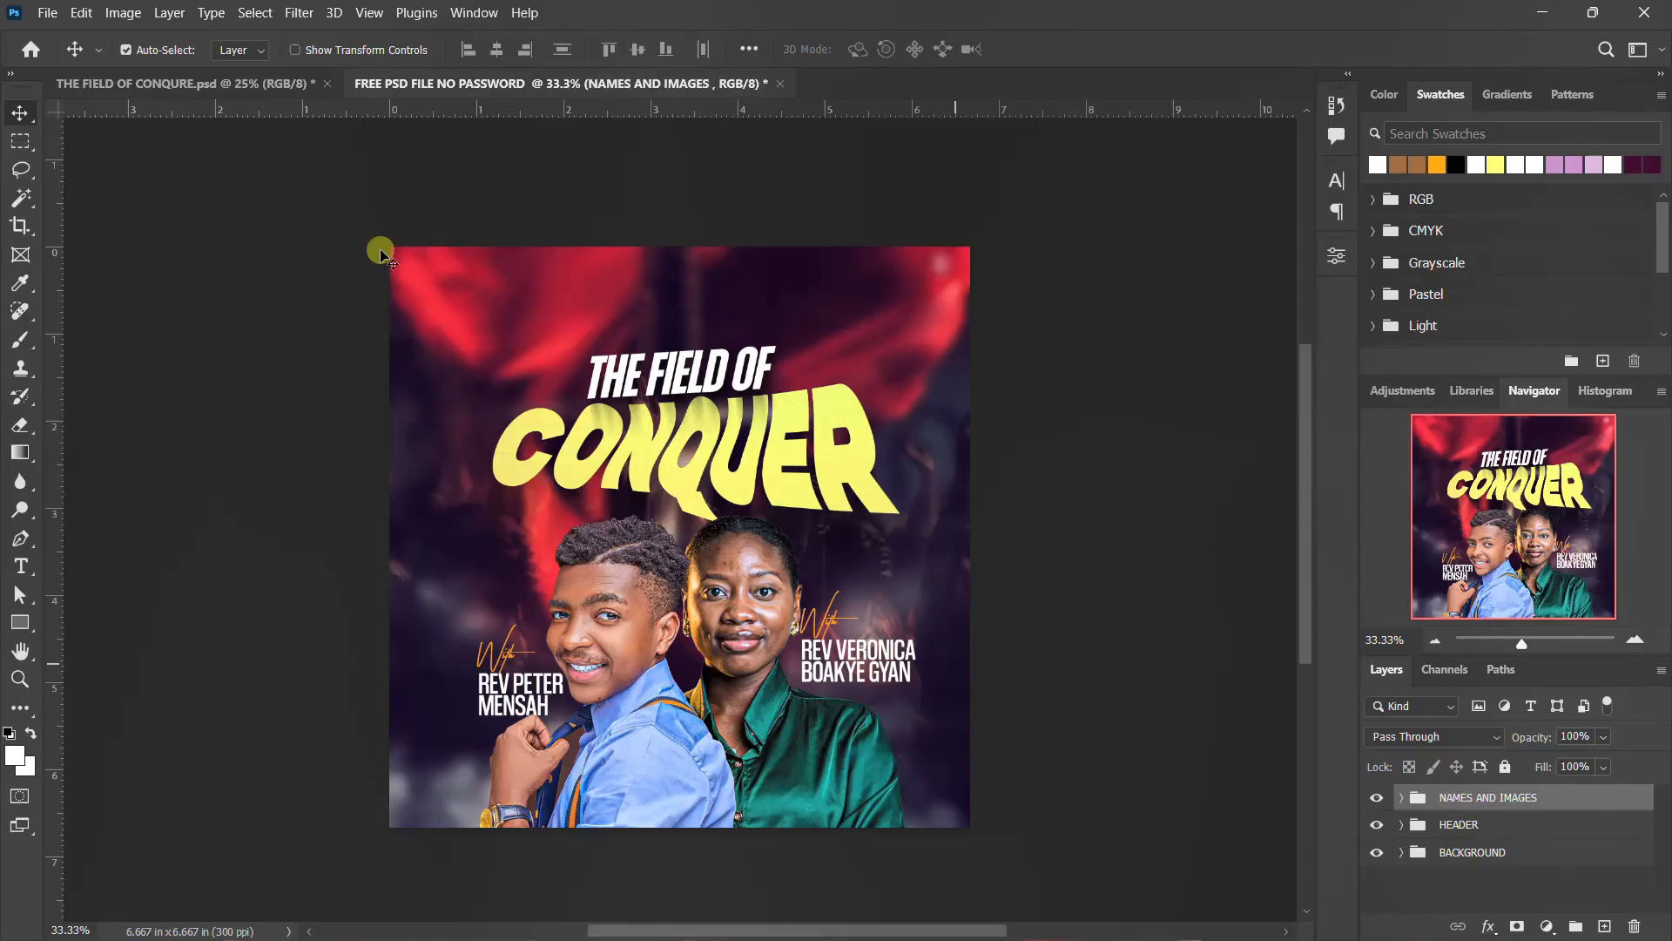
# In THE FIELD OF CONQURE.psd, collapse NAMES AND IMAGES and show the Color Lookup 2 layer, then return to FREE PSD FILE NO PASSWORD
pyautogui.click(242, 84)
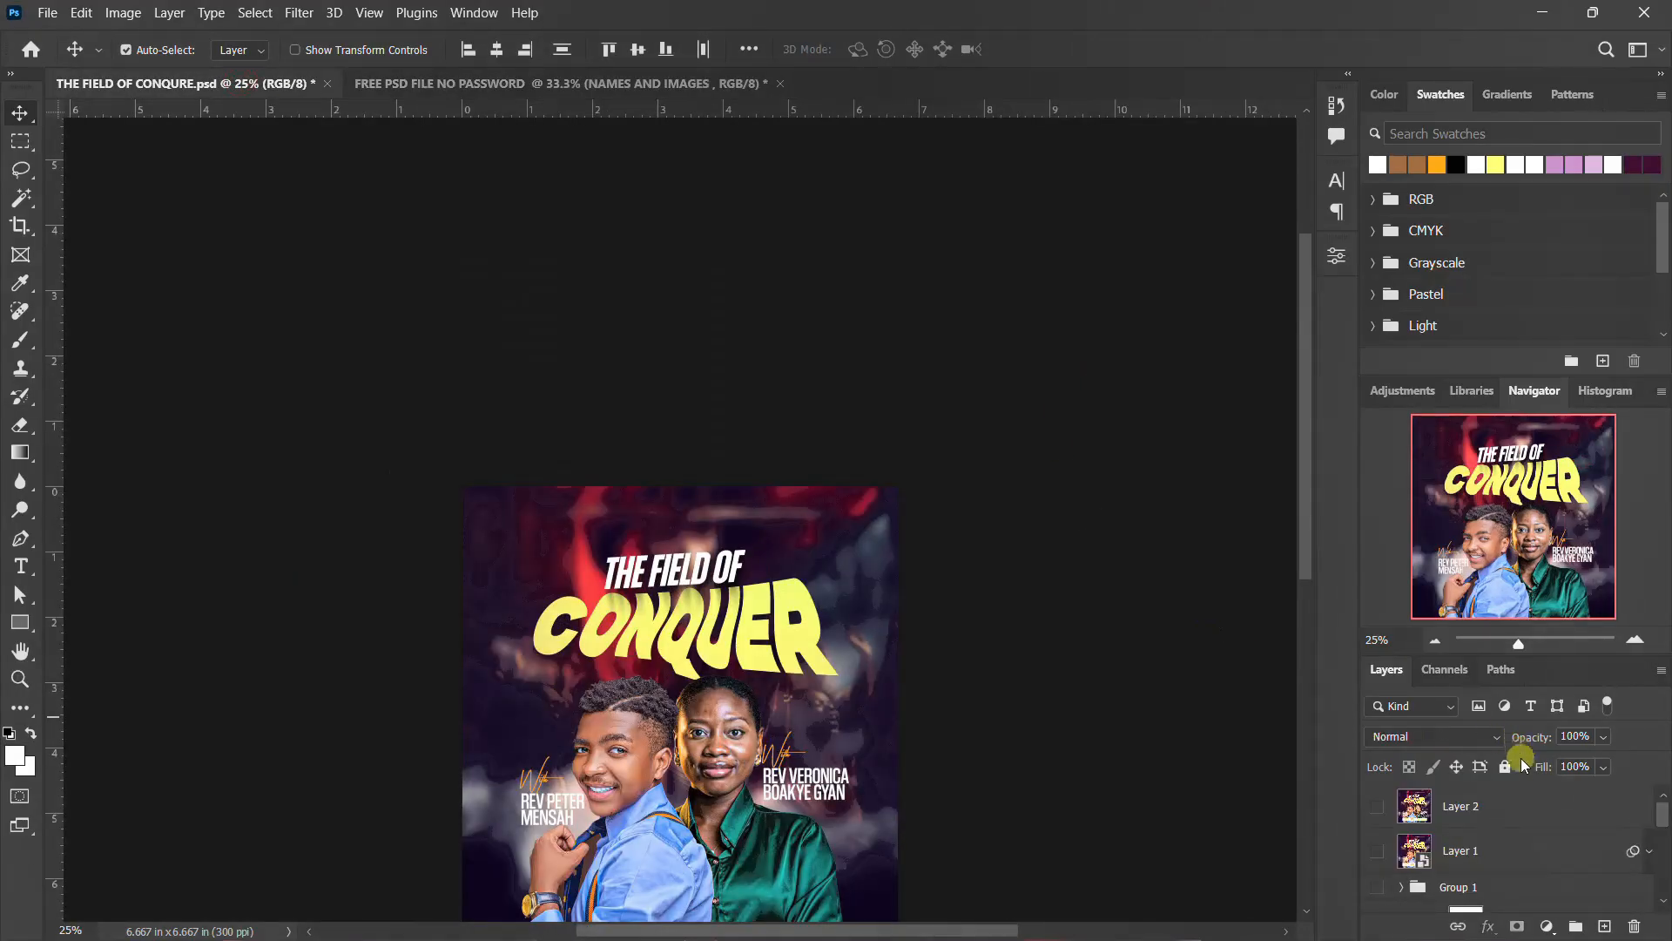
pyautogui.scroll(-3, 1439, 887)
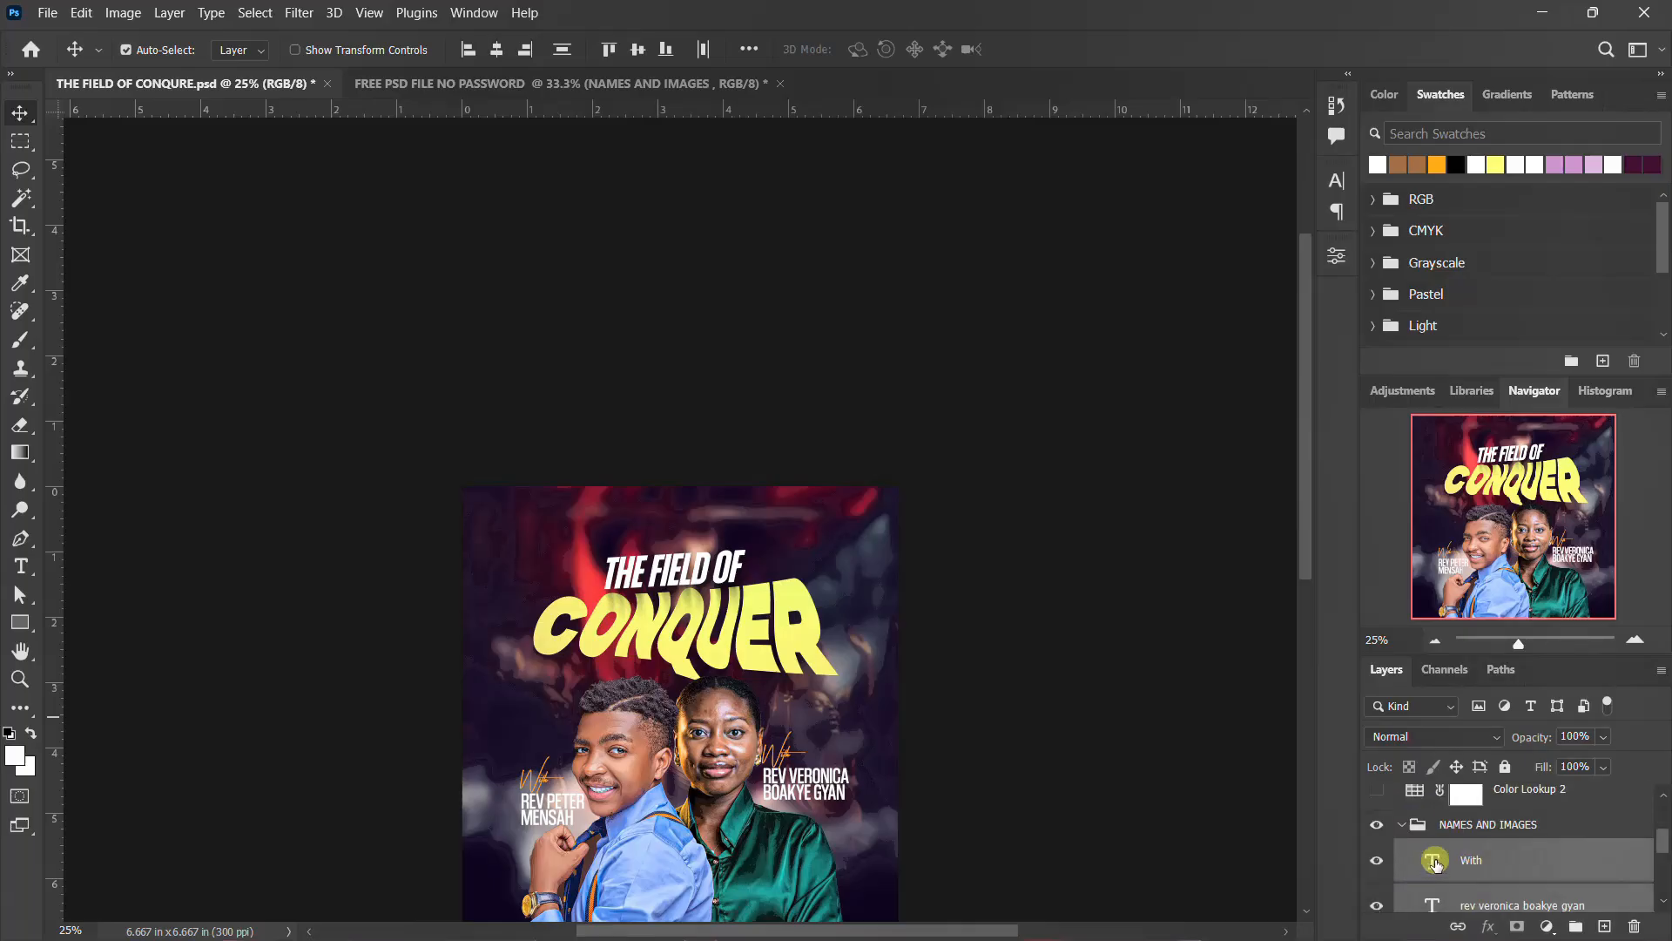
pyautogui.click(1402, 827)
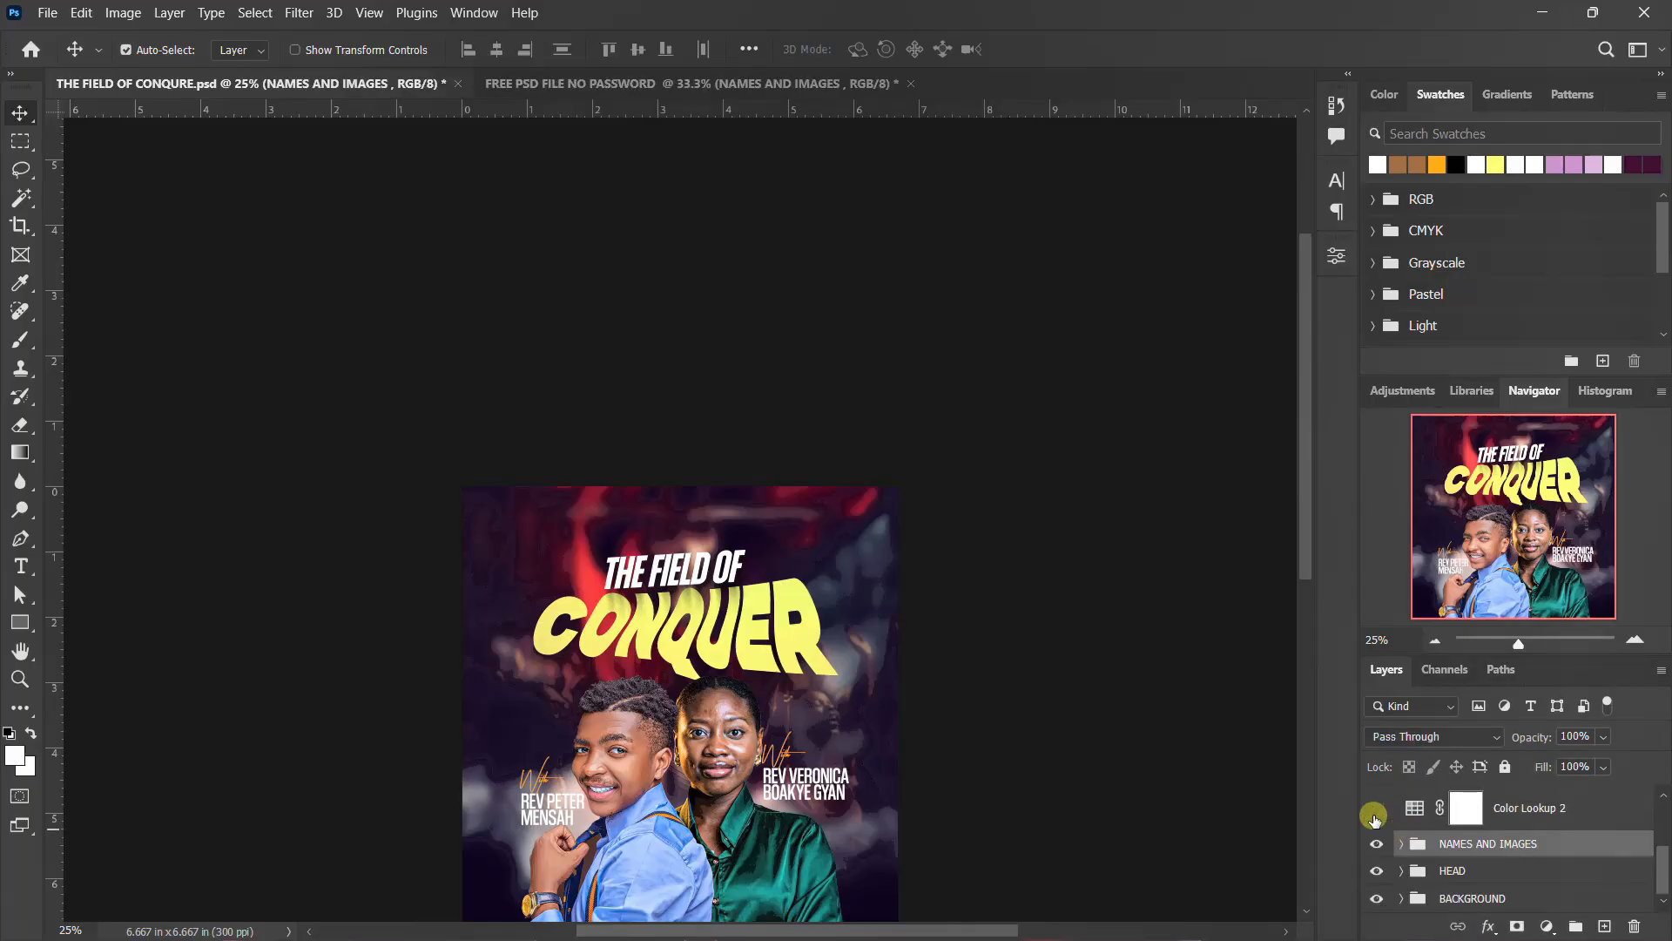
pyautogui.click(1374, 810)
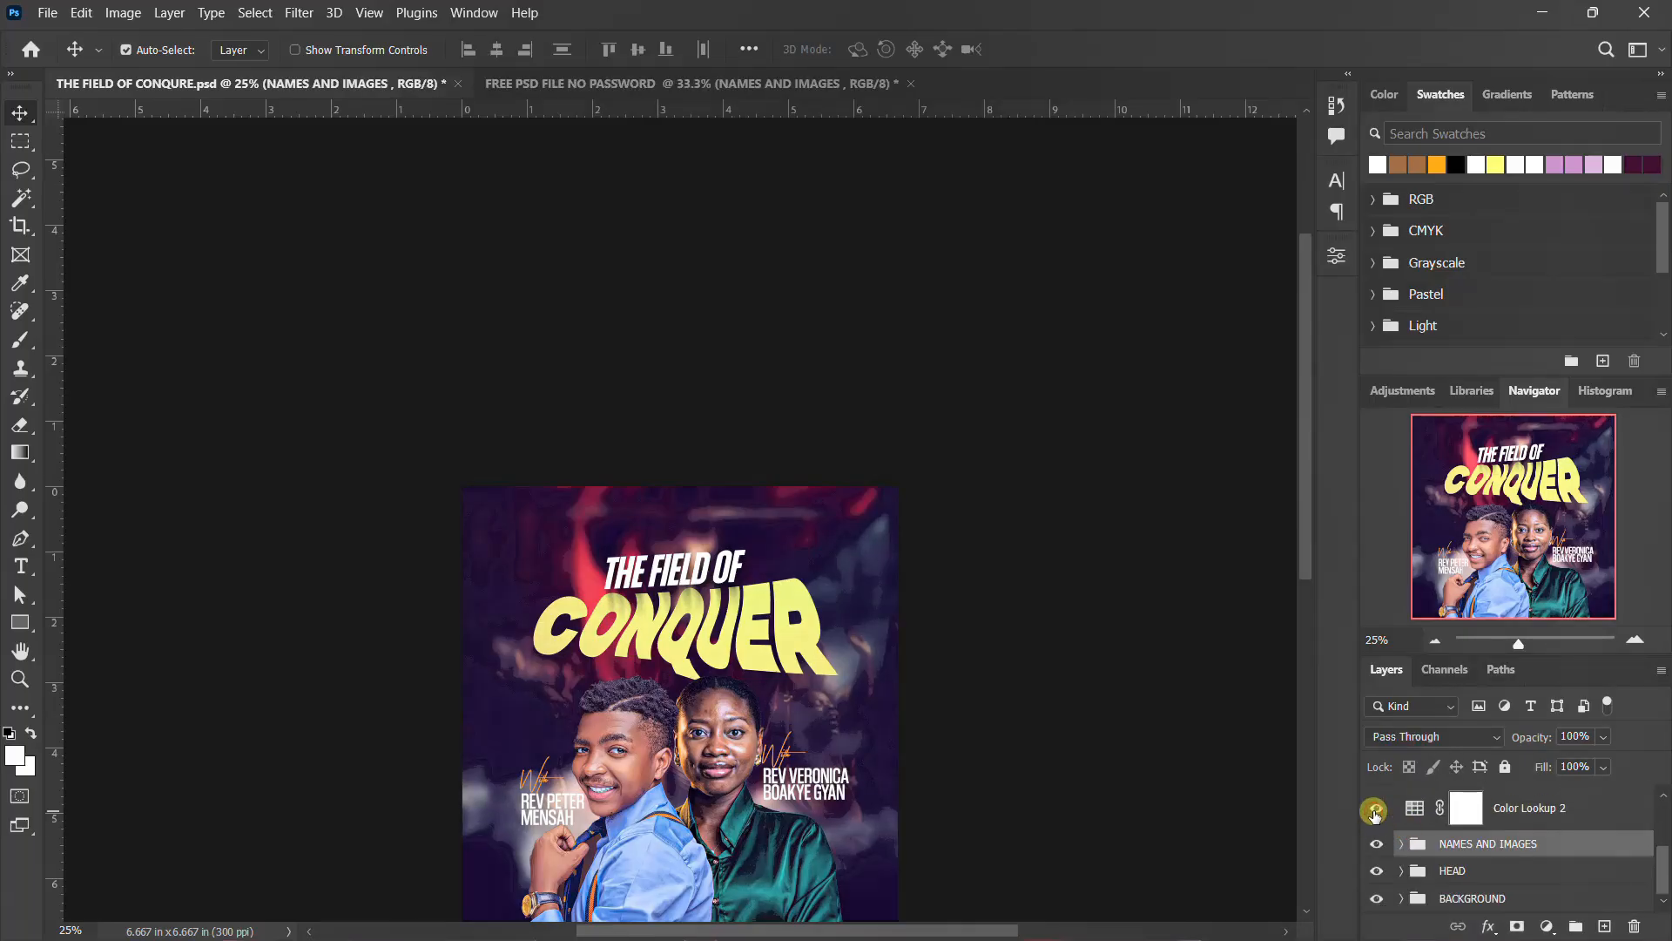
pyautogui.click(1525, 810)
pyautogui.scroll(1, 1474, 819)
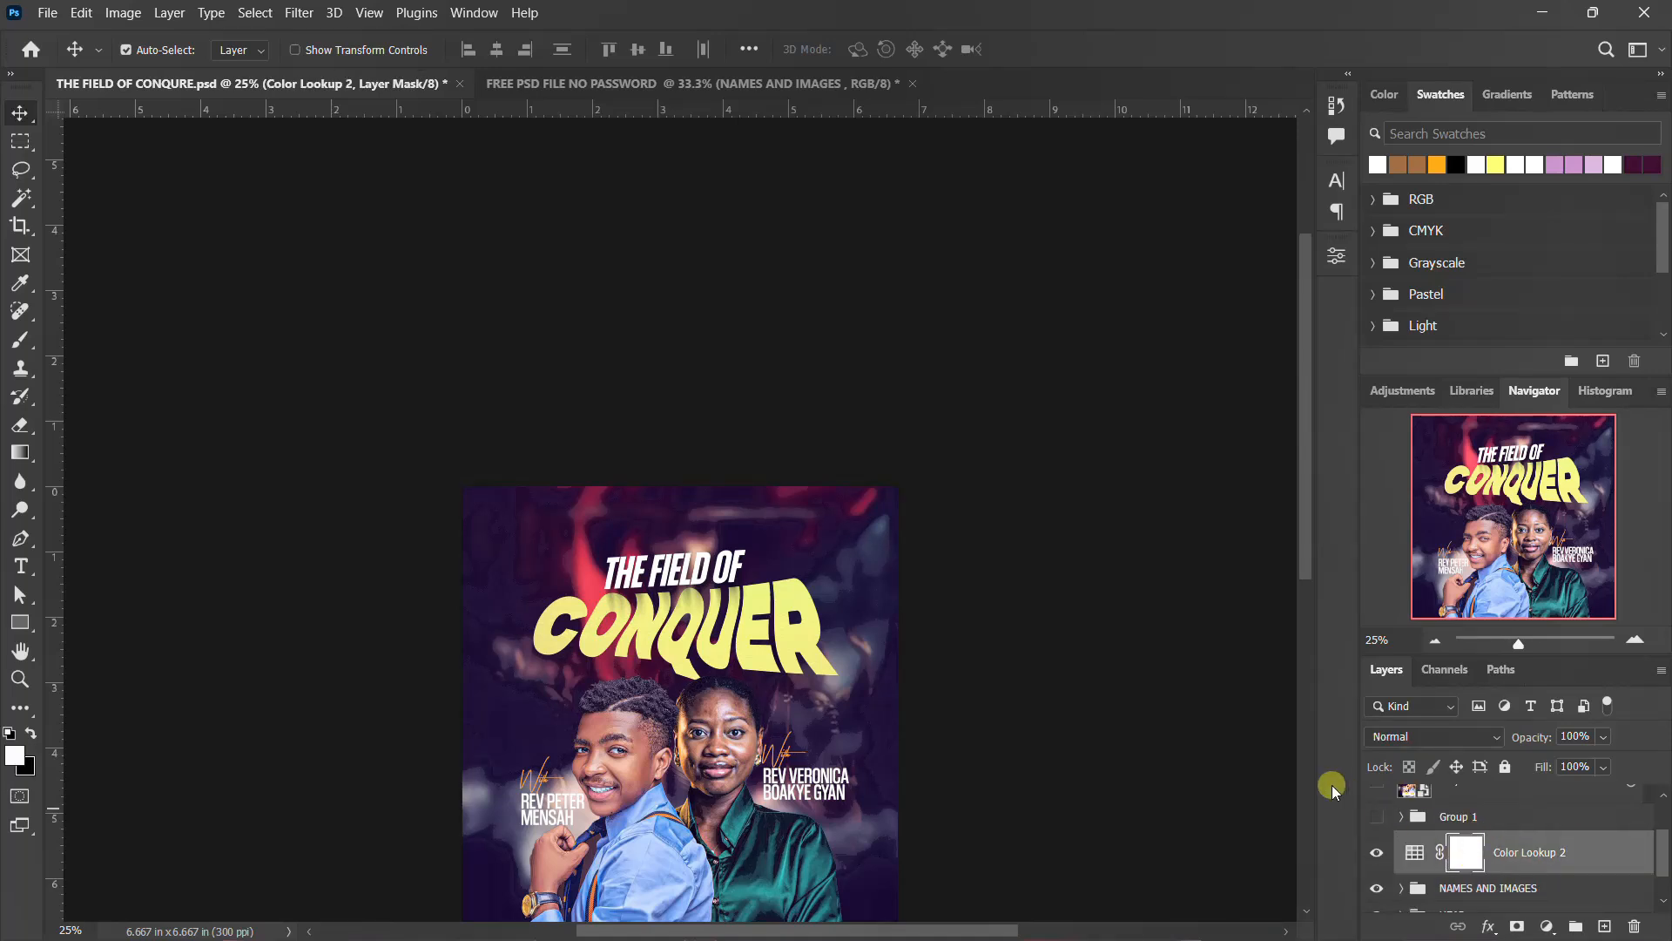
pyautogui.click(618, 83)
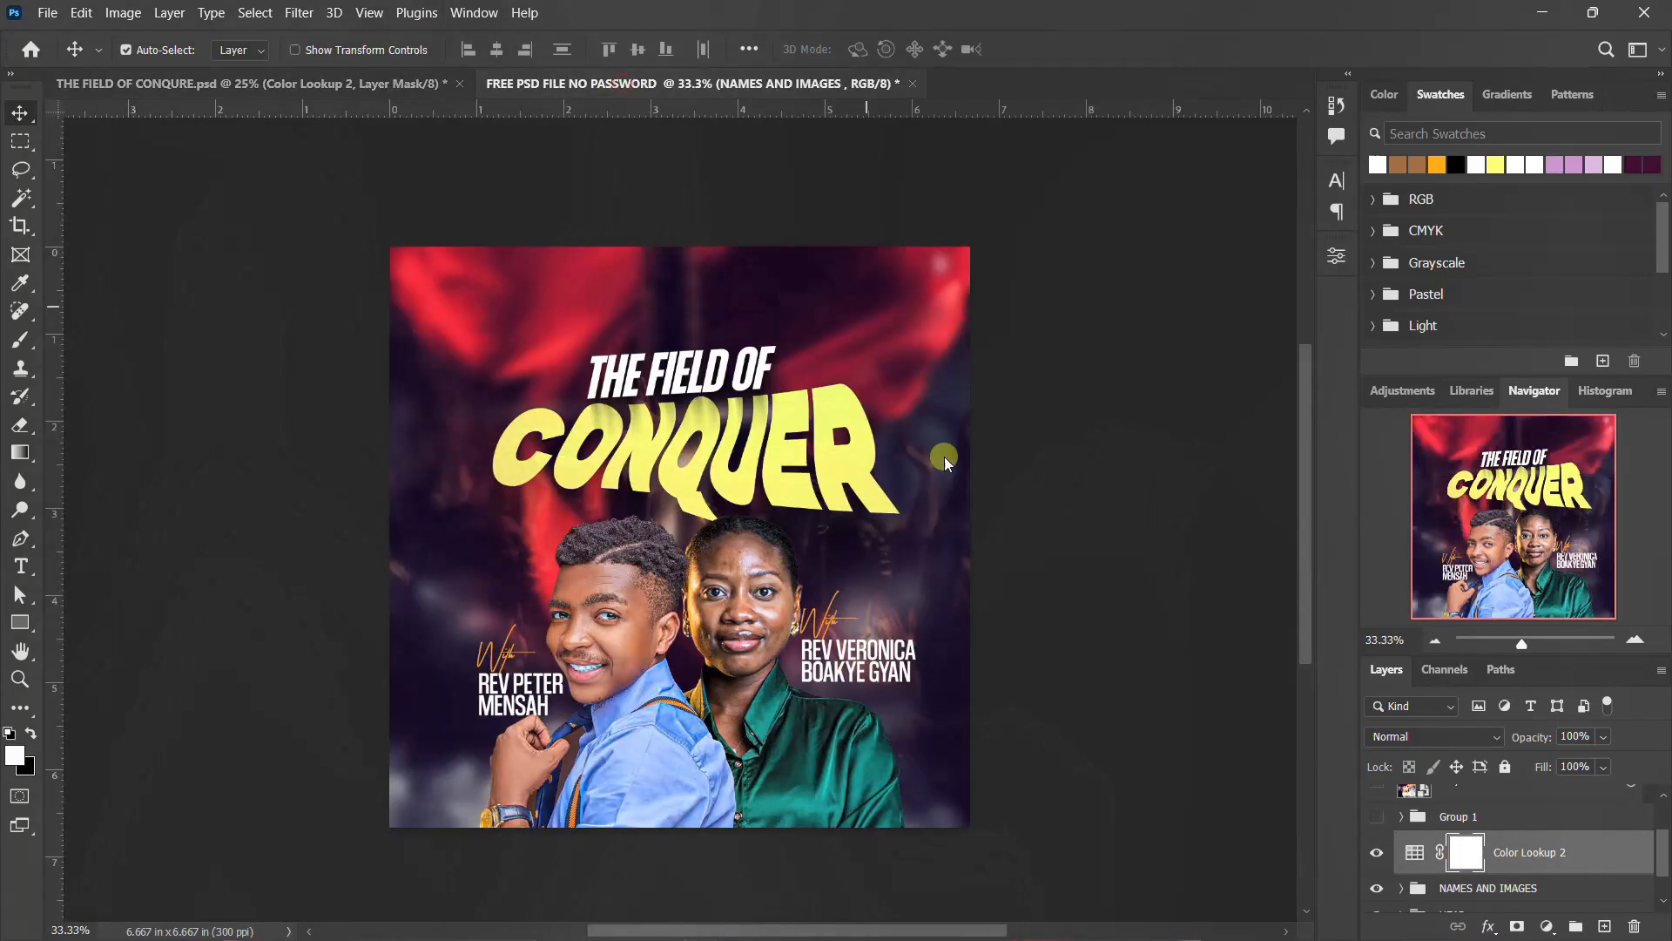
# Add a Color Lookup adjustment layer above NAMES AND IMAGES and load well-see.CUBE as its 3DLUT file
pyautogui.click(1547, 926)
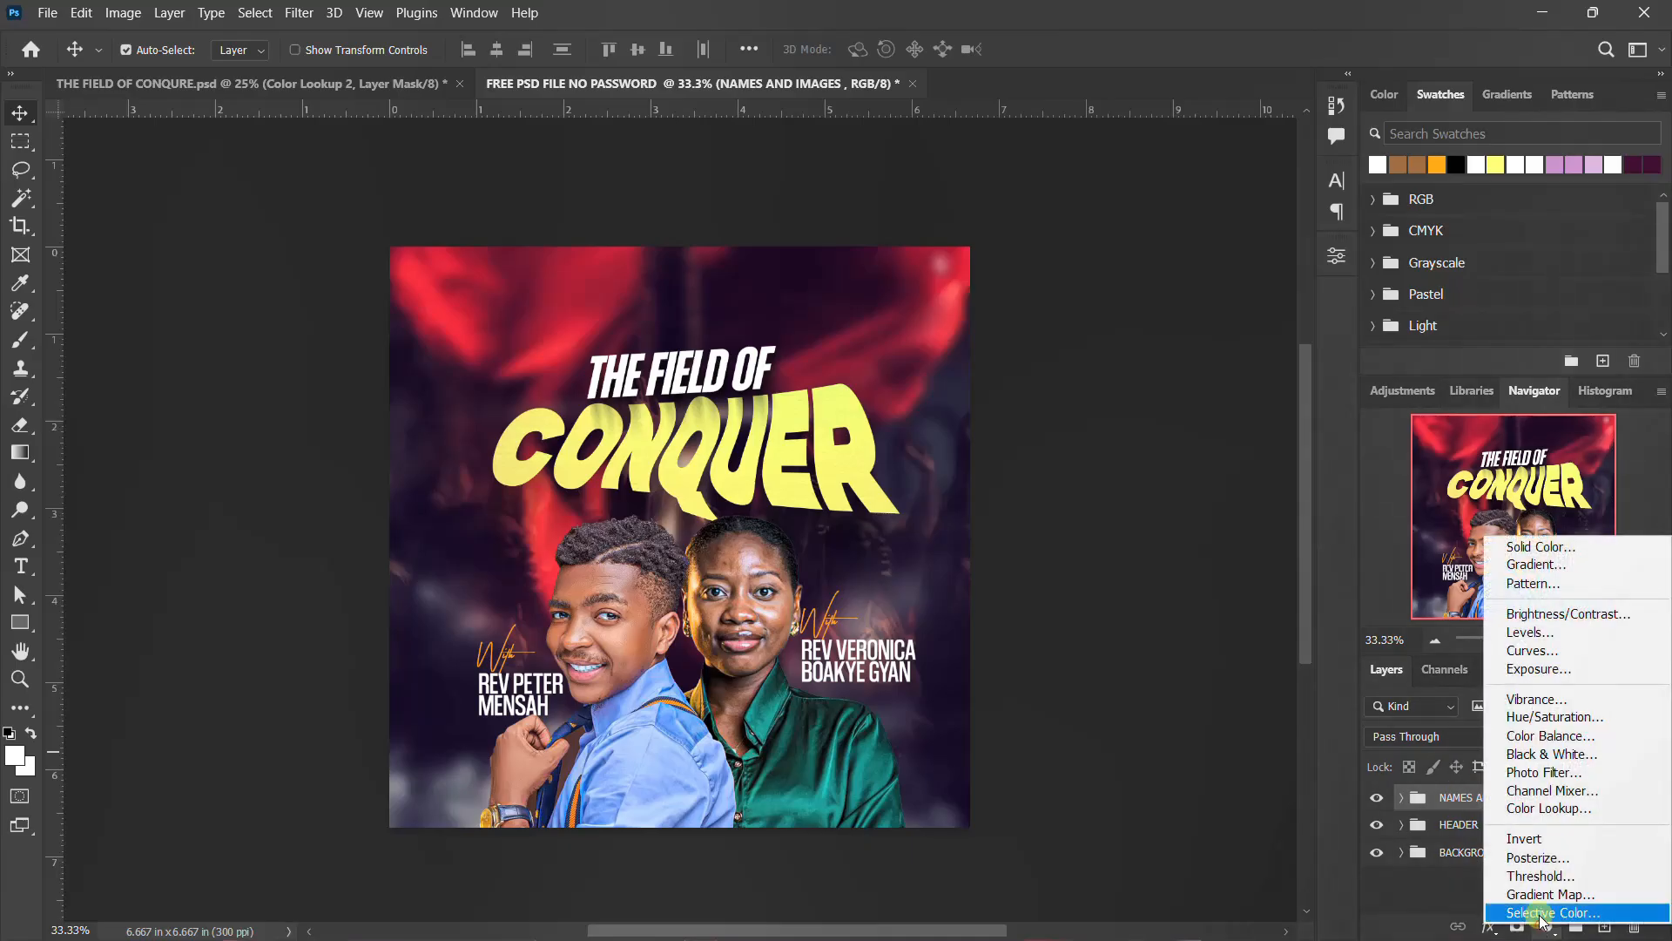
pyautogui.click(1551, 807)
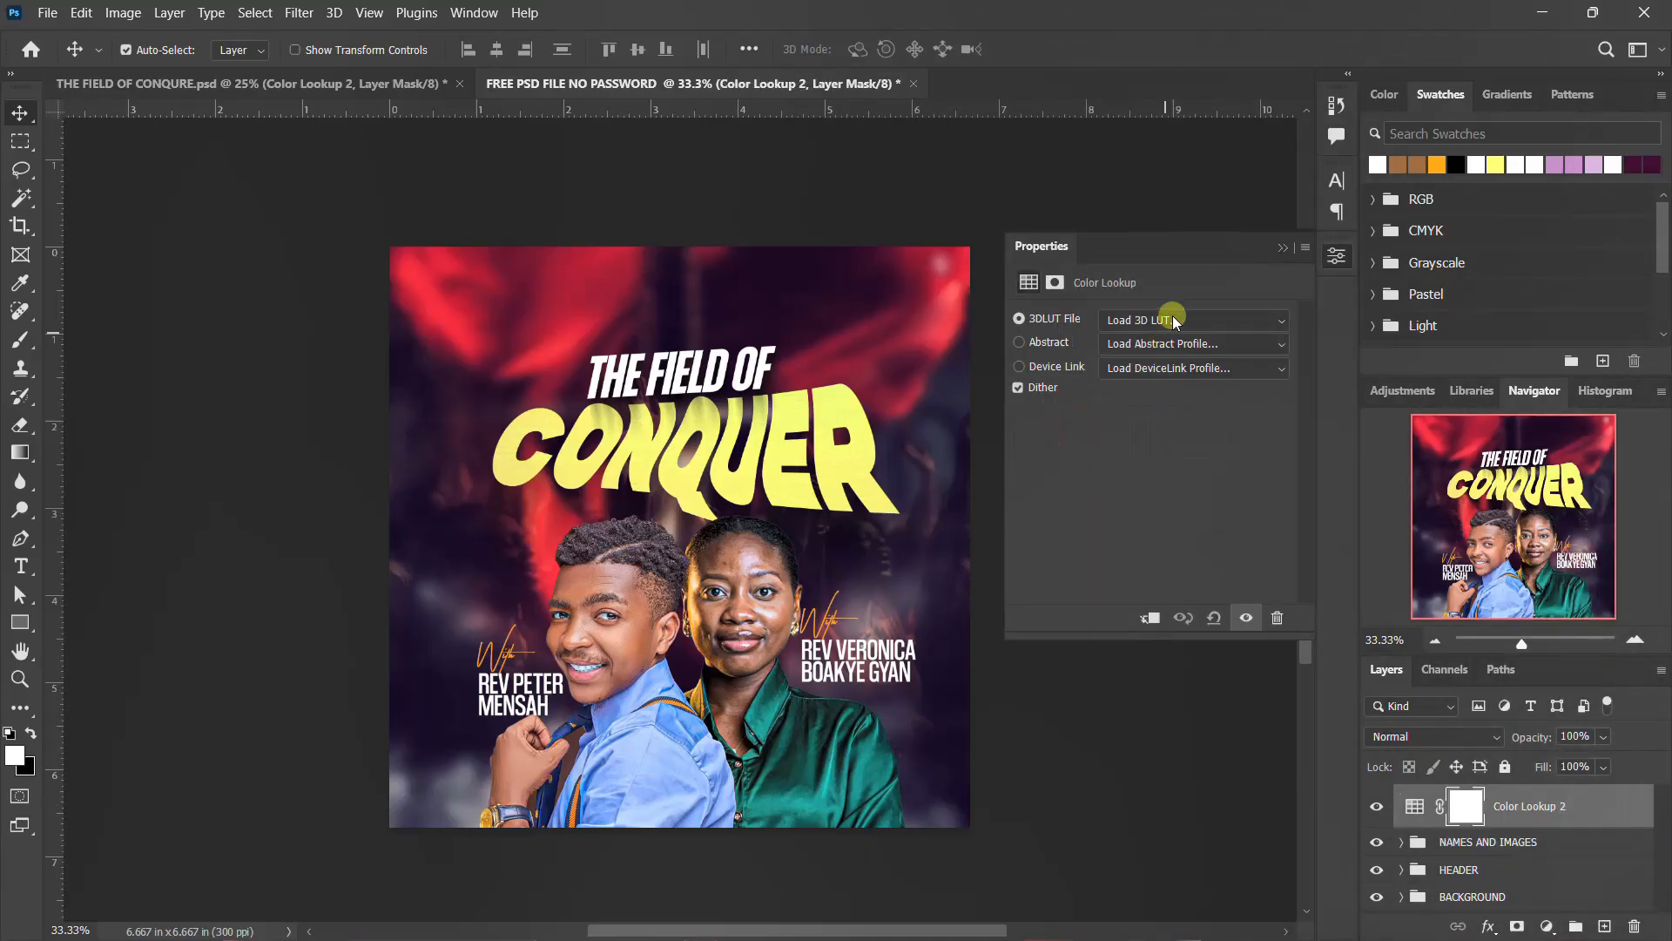
pyautogui.click(1172, 317)
pyautogui.click(1193, 347)
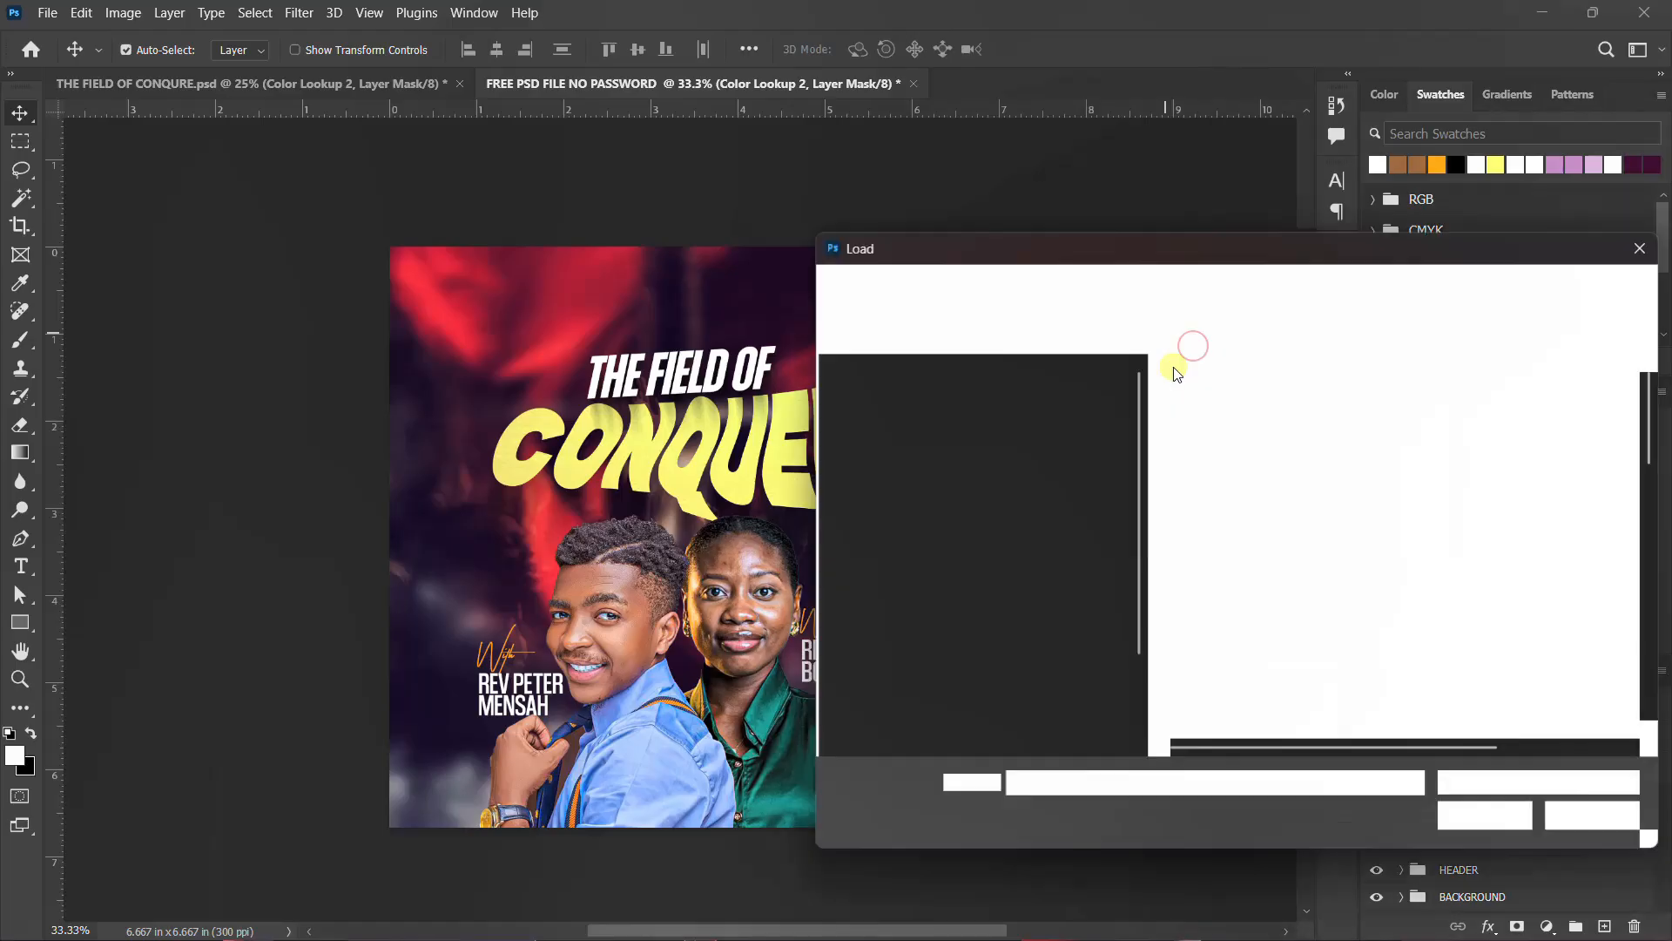
pyautogui.scroll(-10, 1291, 662)
pyautogui.click(1282, 692)
pyautogui.click(1489, 819)
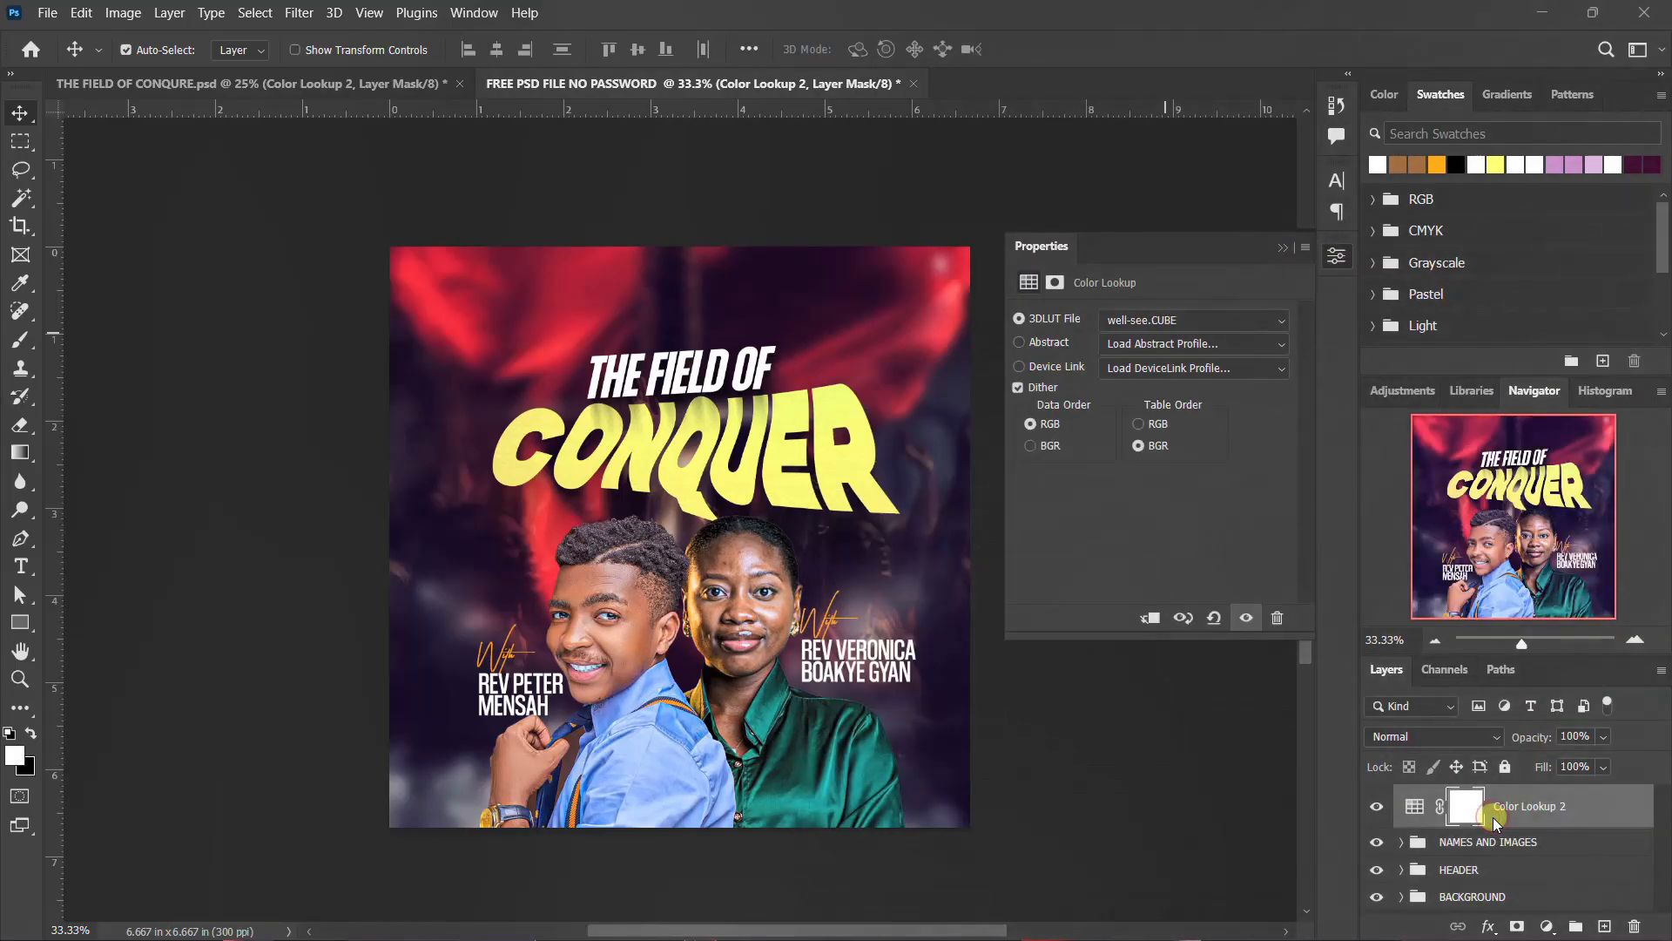
# Close the Color Lookup properties and set the adjustment layer's blend mode to Color Dodge
pyautogui.click(1340, 262)
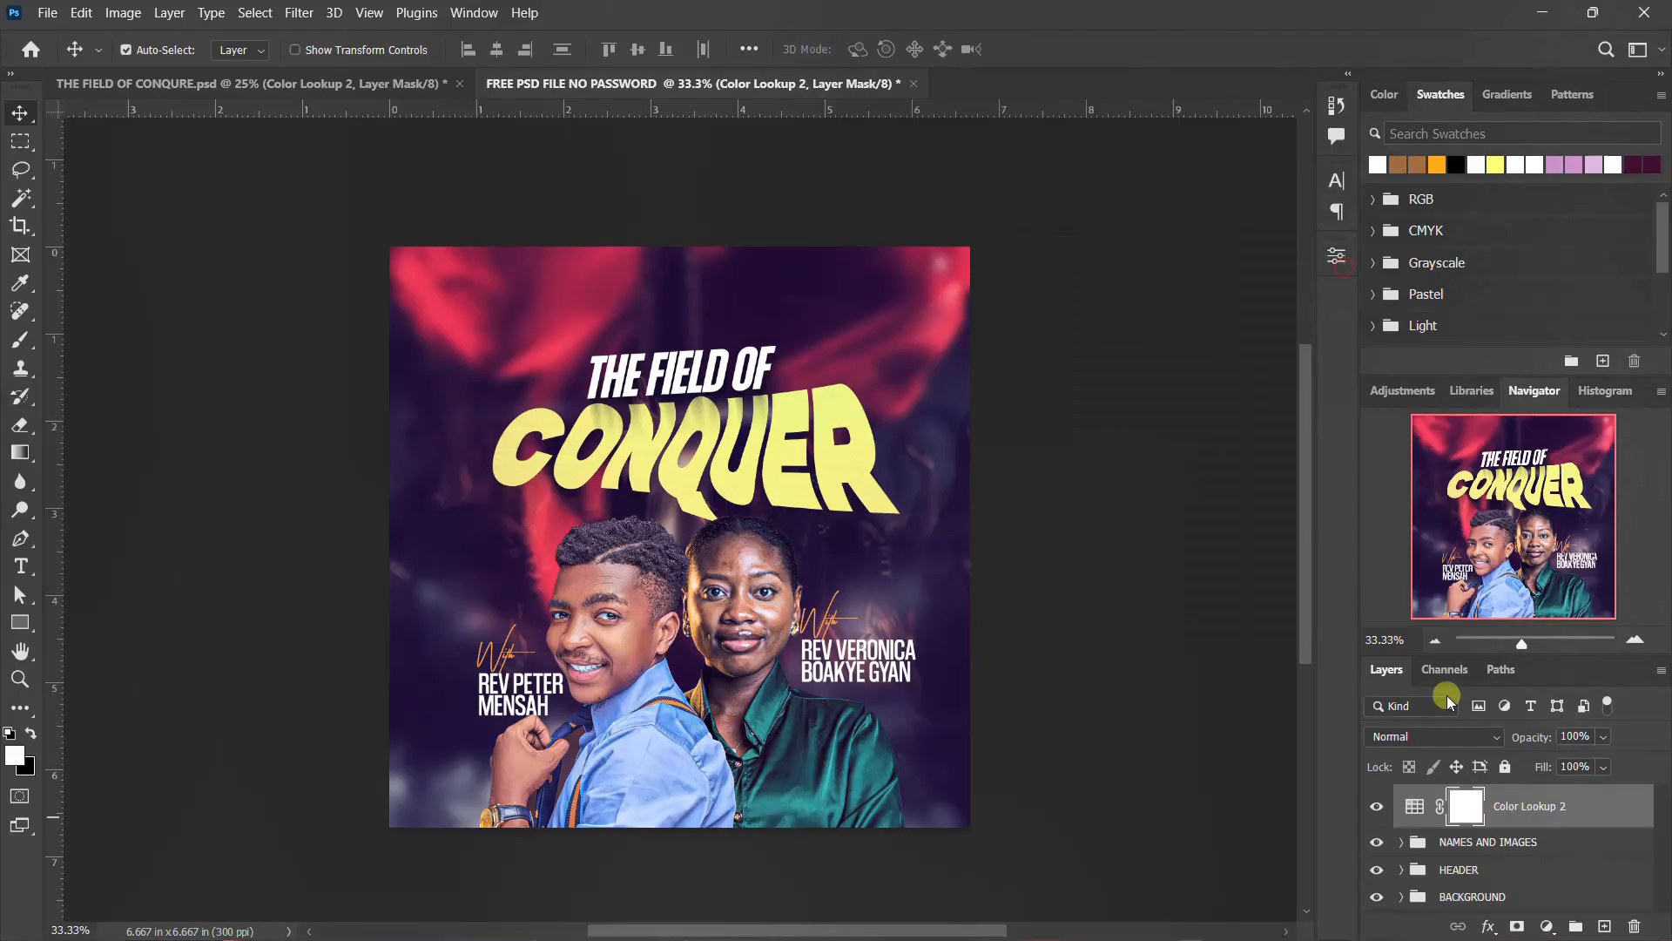
pyautogui.click(1449, 734)
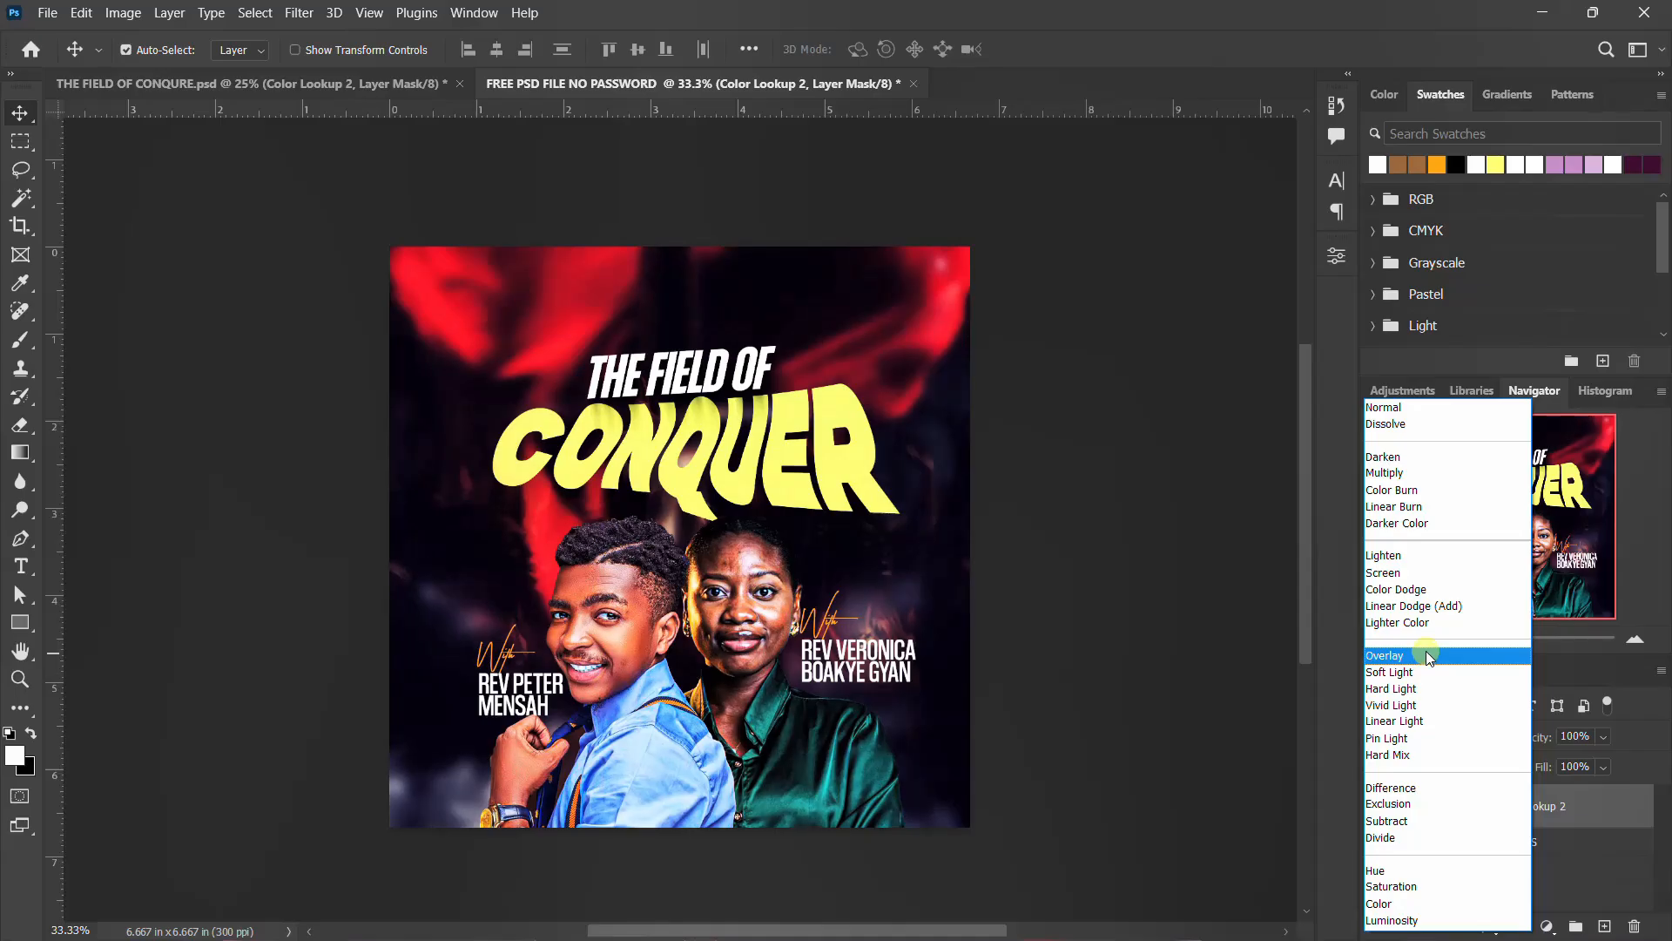
pyautogui.click(1429, 591)
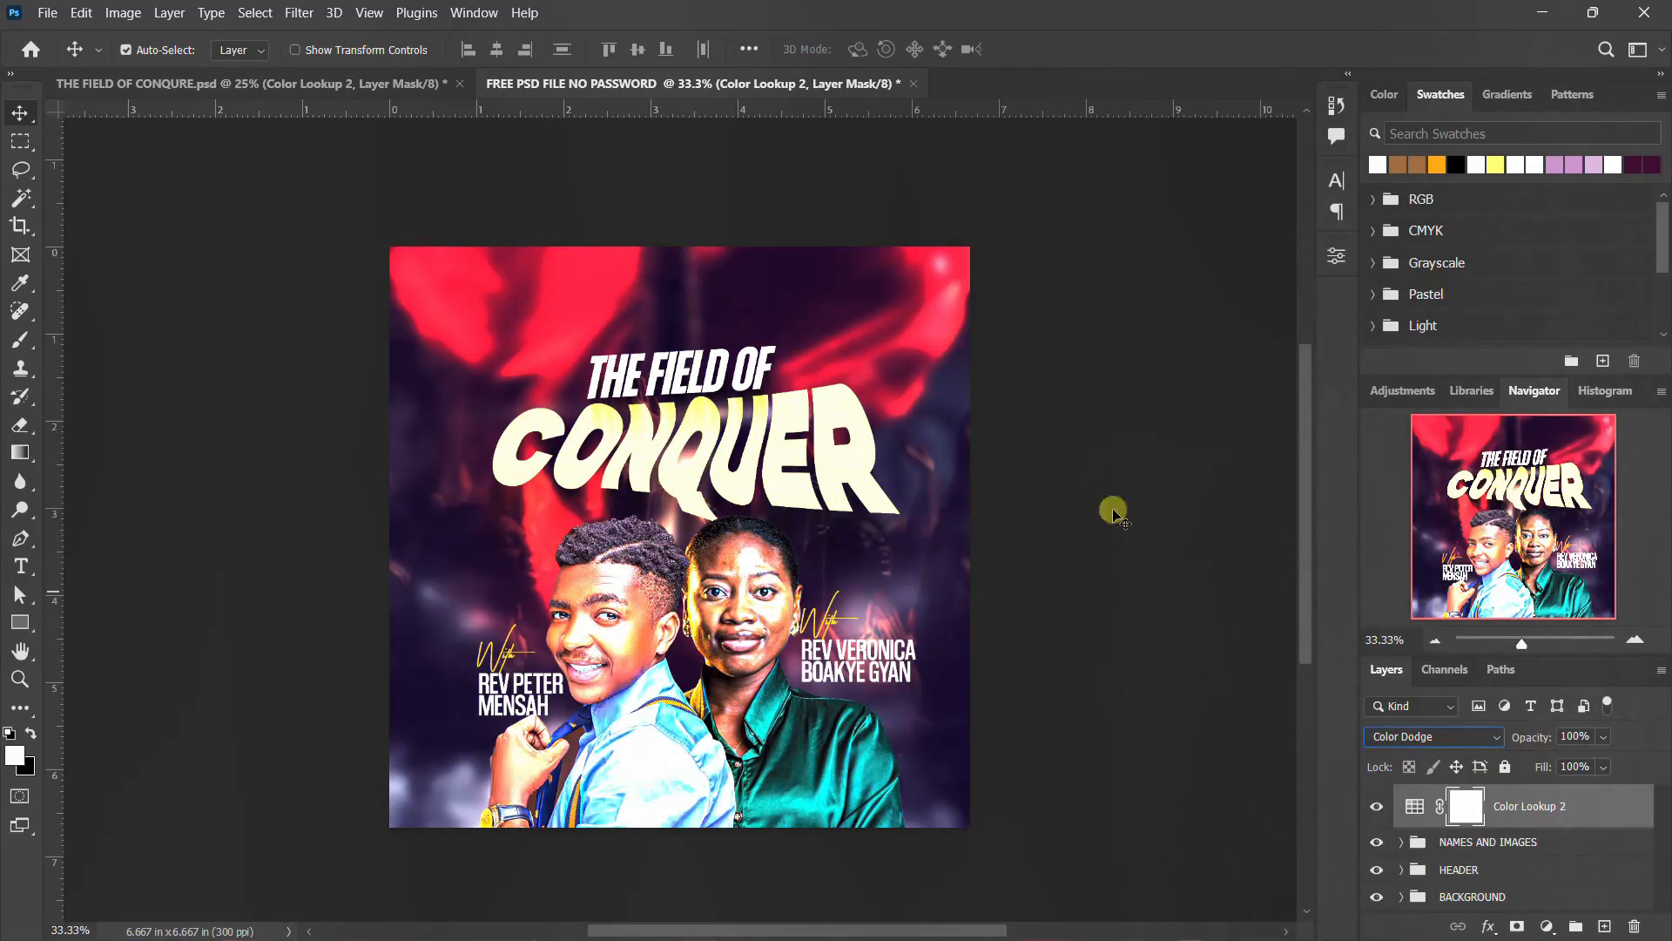
# In THE FIELD OF CONQURE.psd, show and expand Group 1, then select all its layers from the icon down to Rectangle 1
pyautogui.click(375, 87)
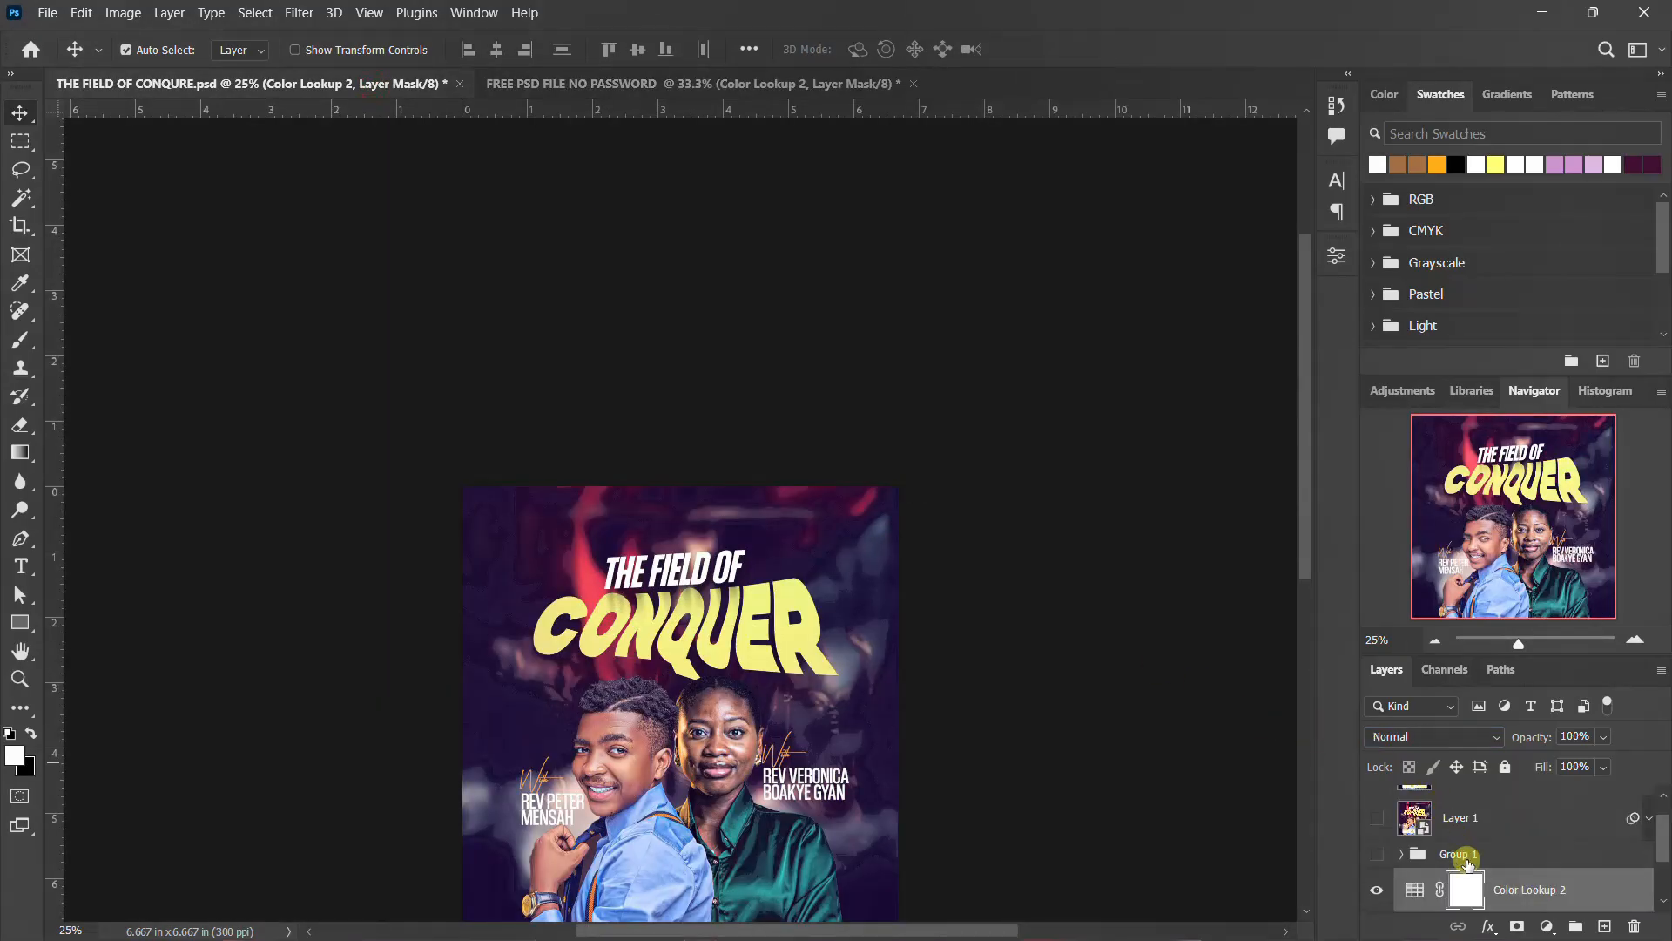
pyautogui.click(1377, 852)
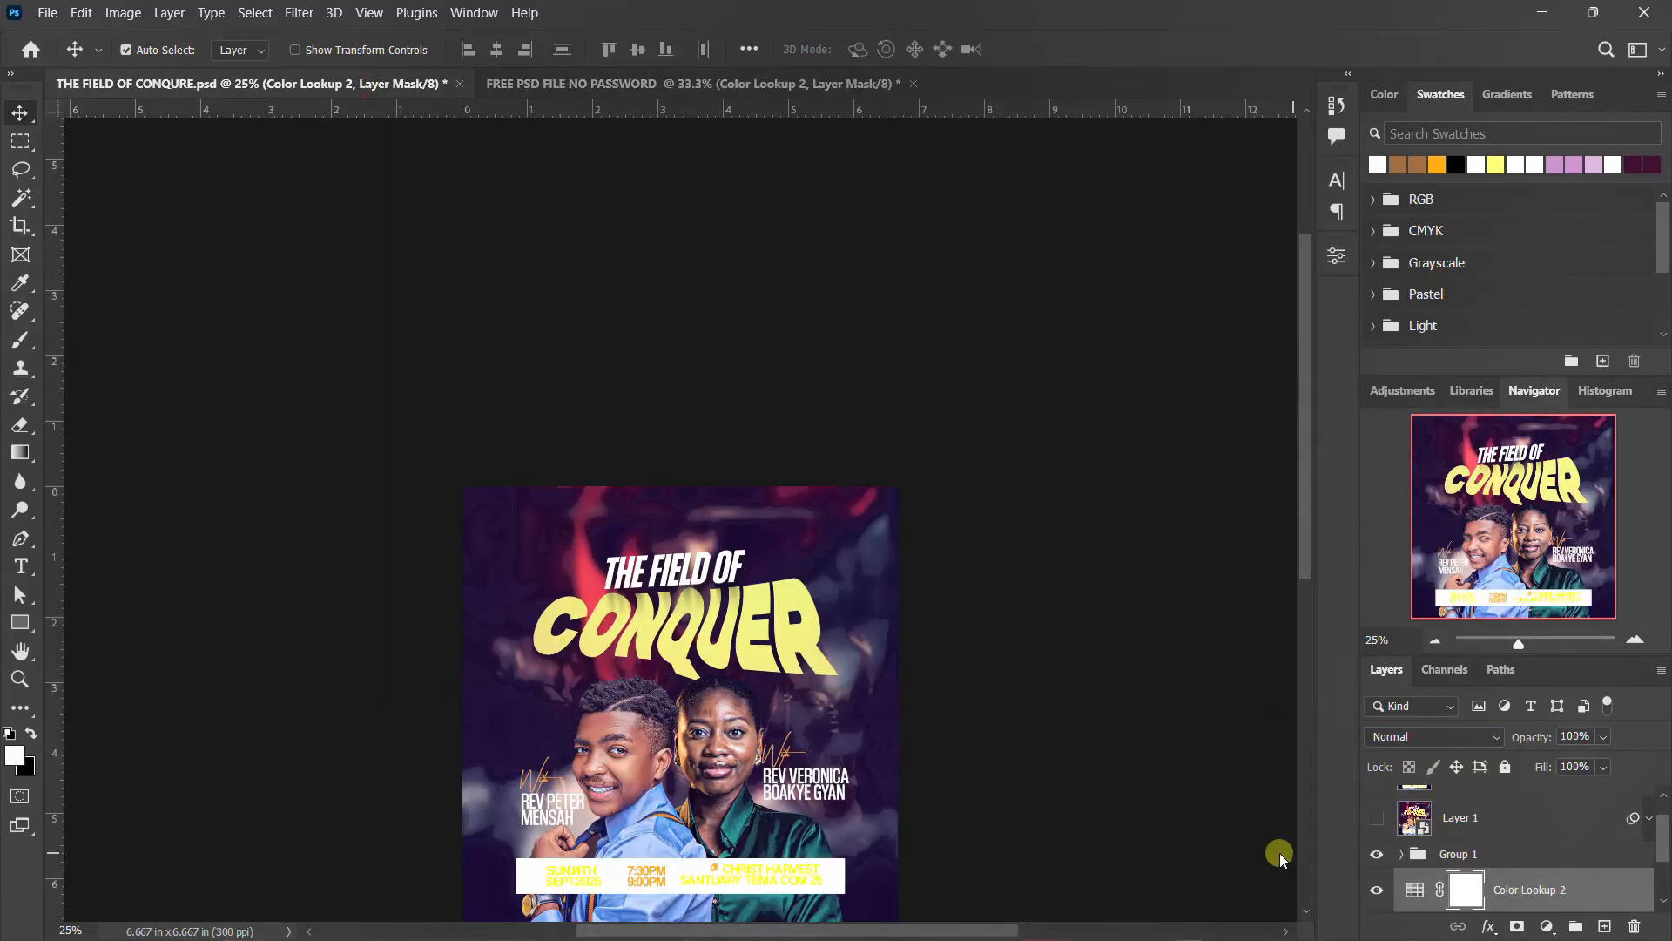
pyautogui.scroll(-1, 1425, 843)
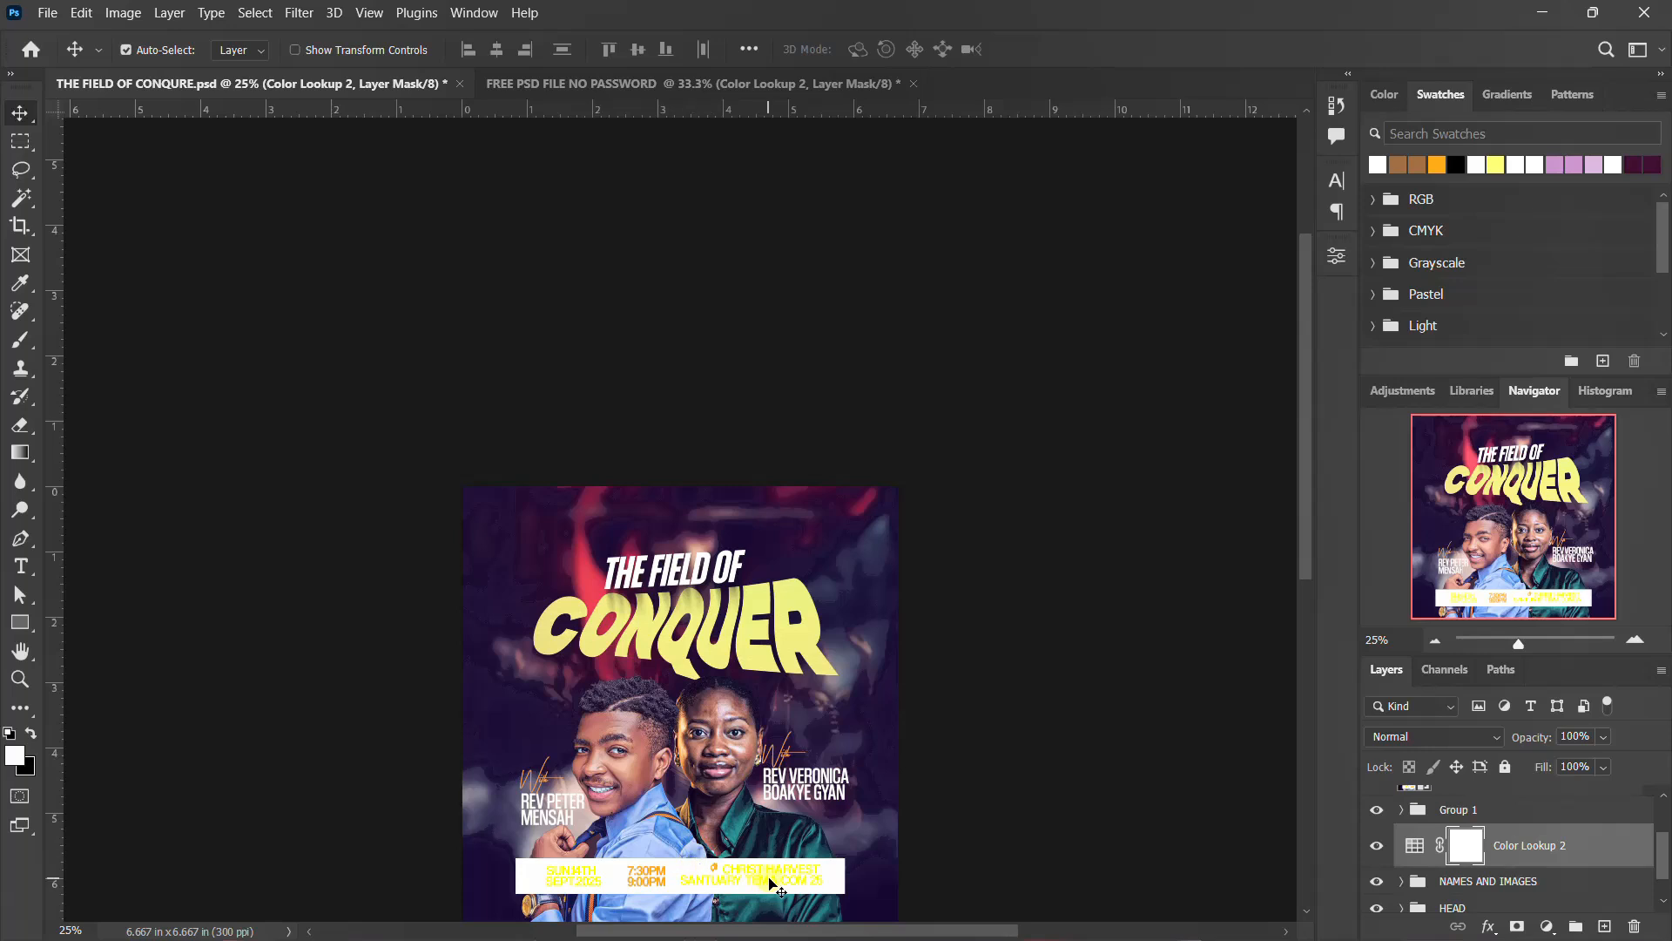
pyautogui.click(1402, 812)
pyautogui.click(1490, 847)
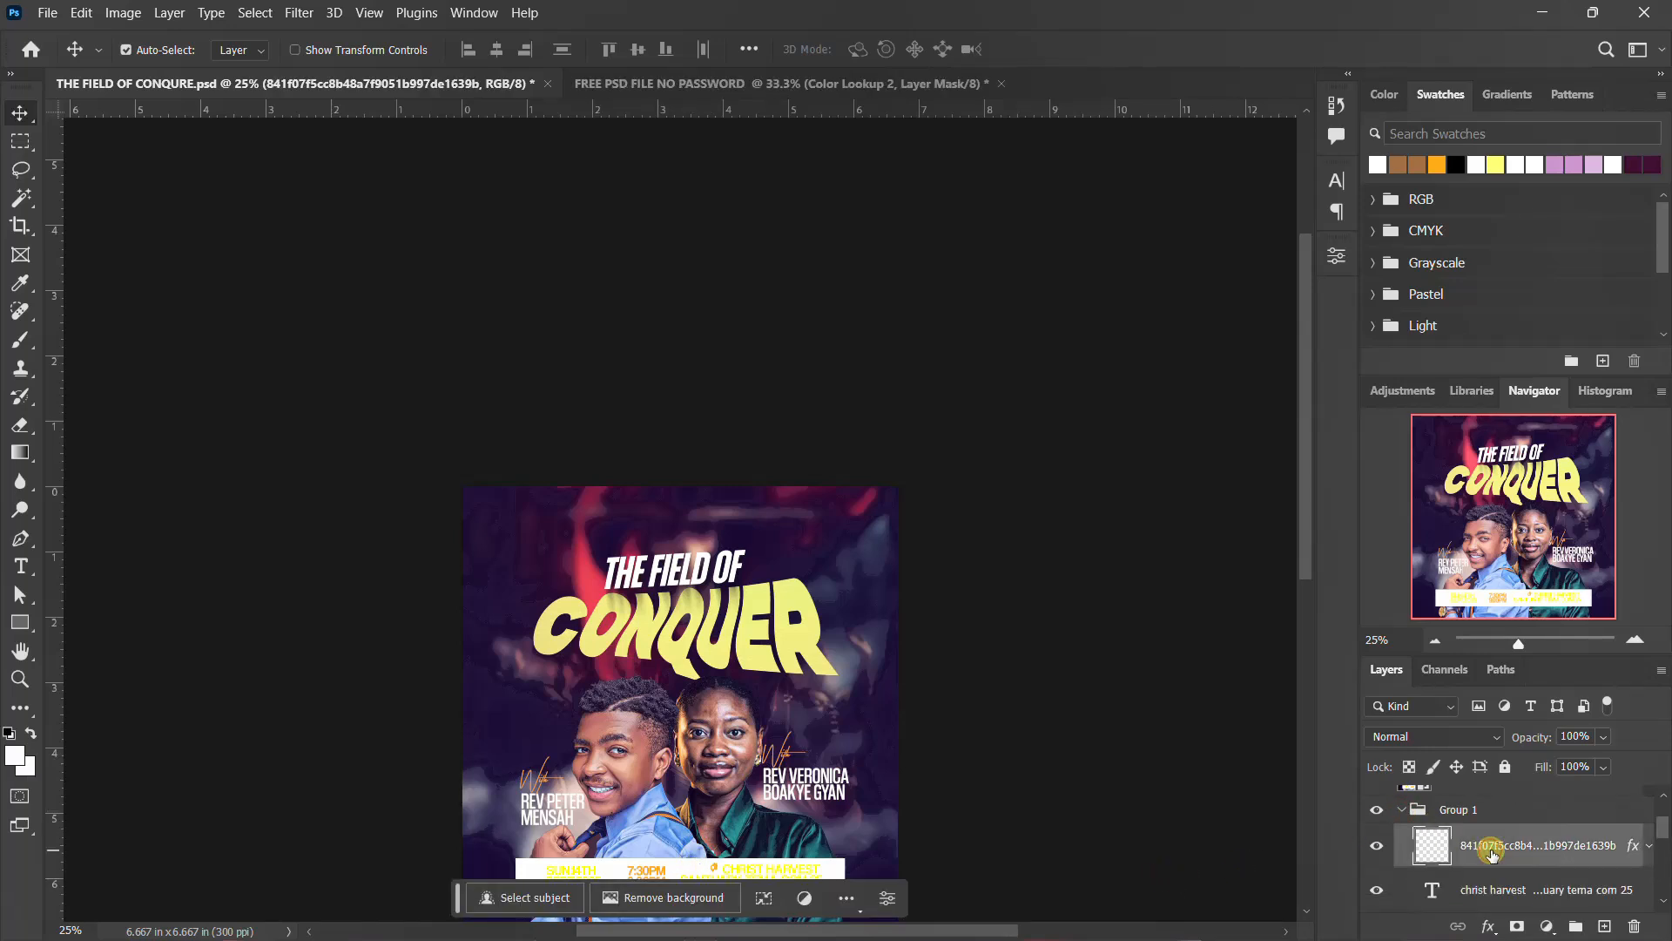
pyautogui.scroll(-2, 1497, 858)
pyautogui.scroll(-2, 1496, 858)
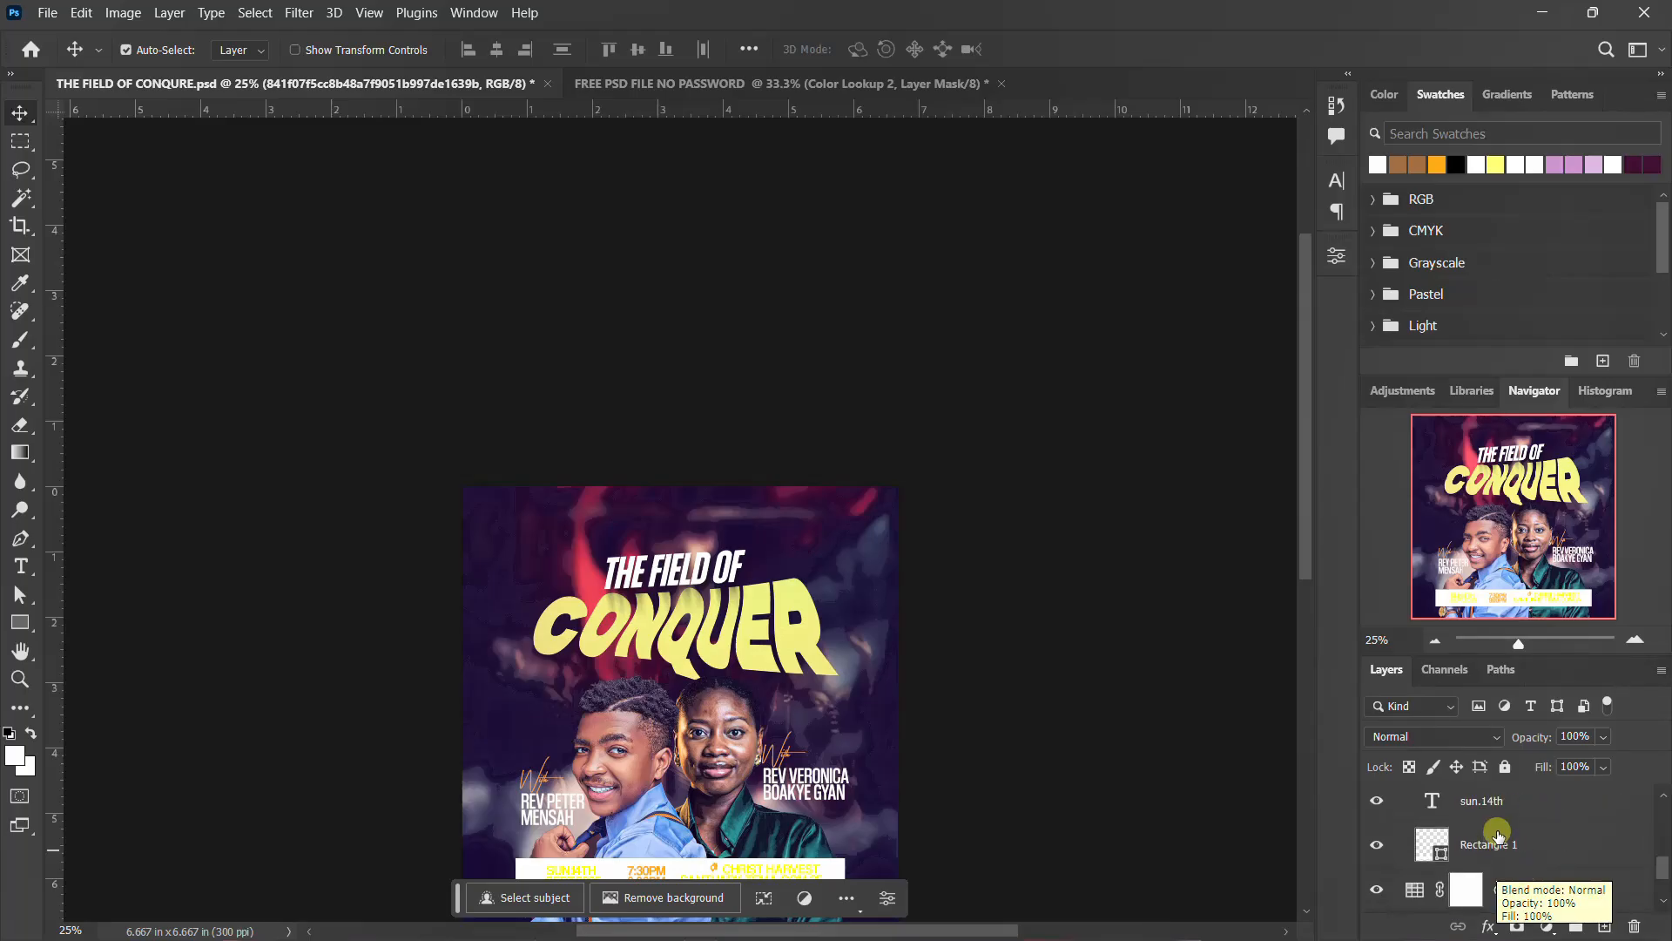
pyautogui.keyDown('shift'); pyautogui.click(1507, 852); pyautogui.keyUp('shift')
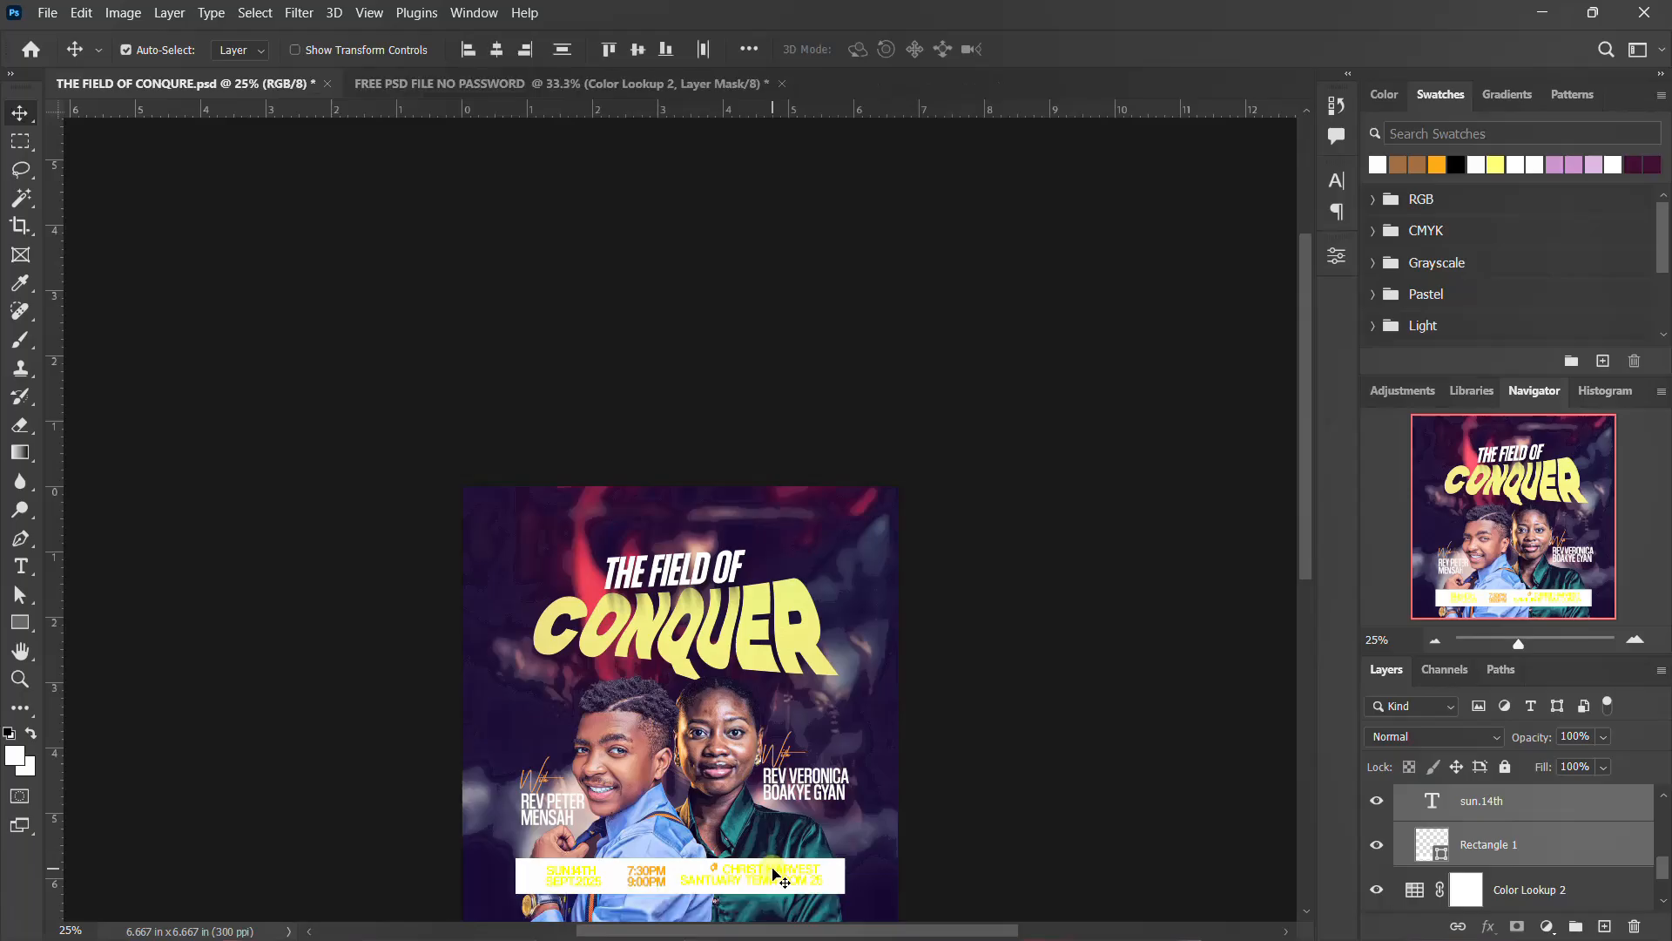
# Copy the selected layers into FREE PSD FILE NO PASSWORD and group them under the name DETAILS
pyautogui.moveTo(764, 845); pyautogui.dragTo(714, 776)
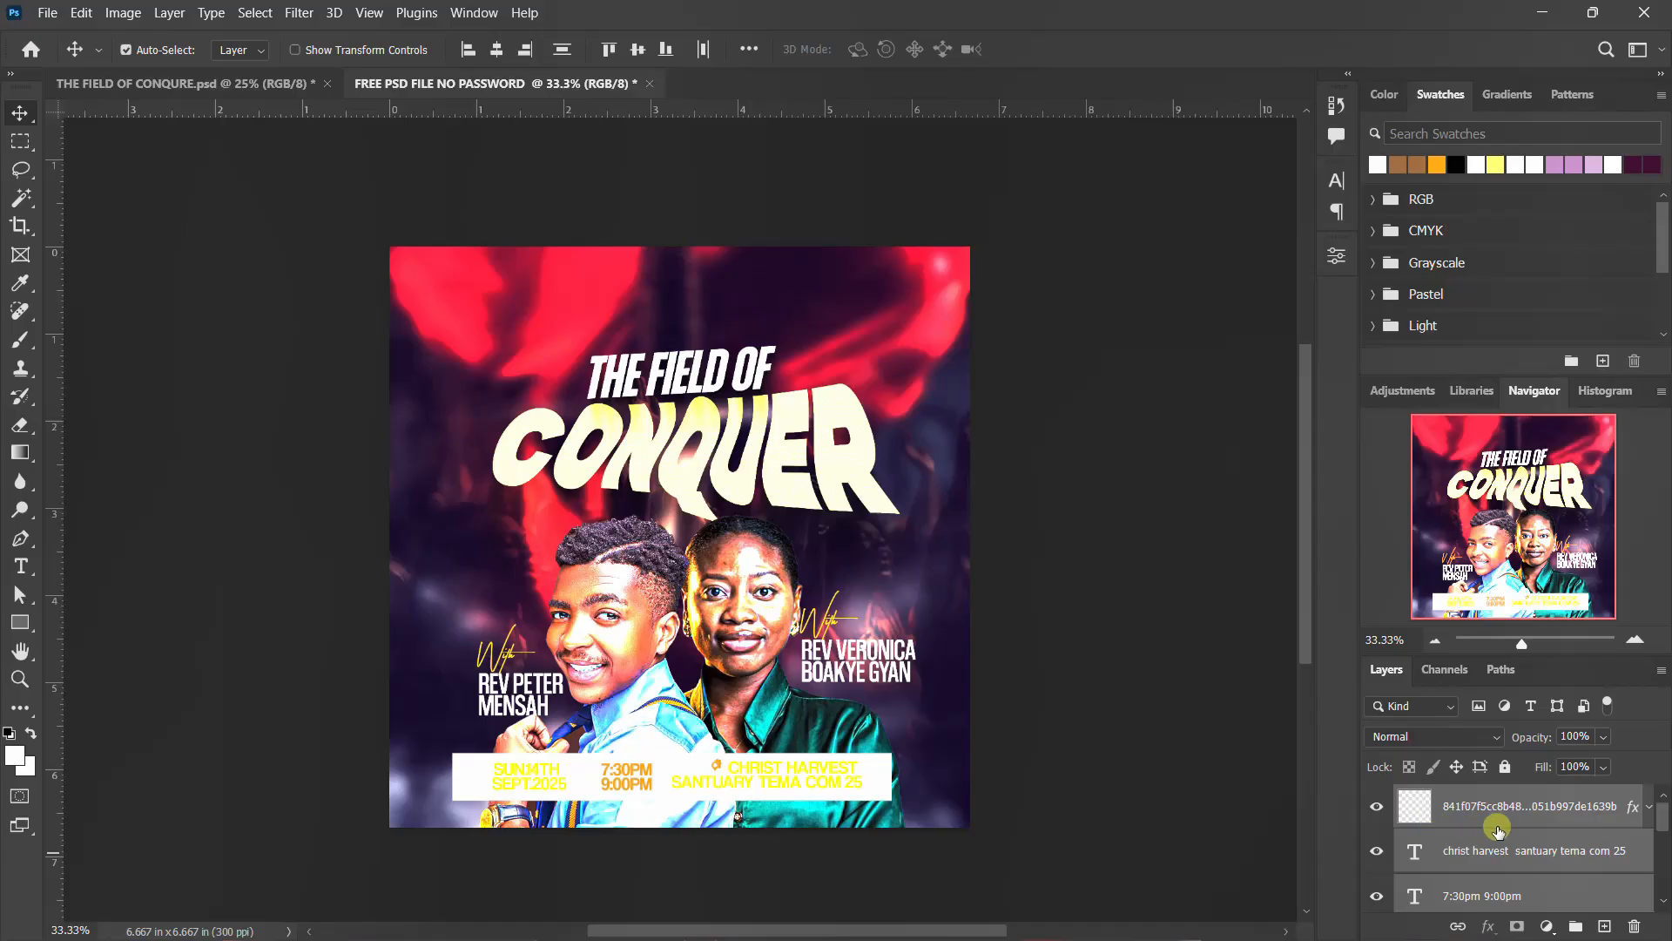
pyautogui.click(1575, 926)
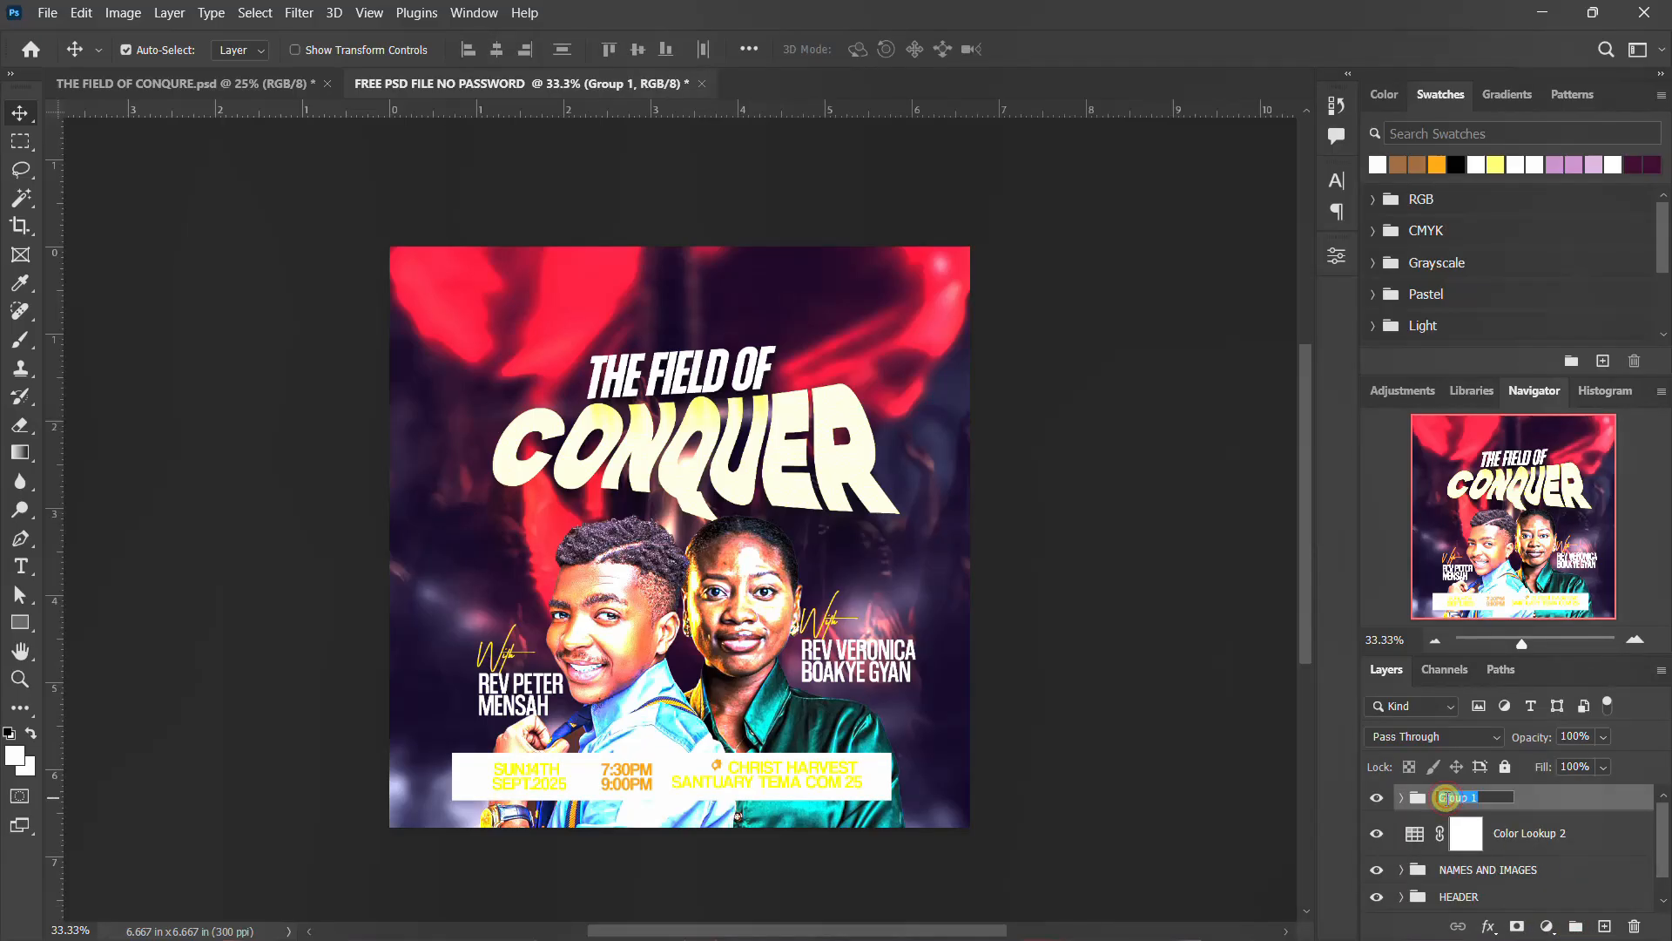
pyautogui.press('Return')
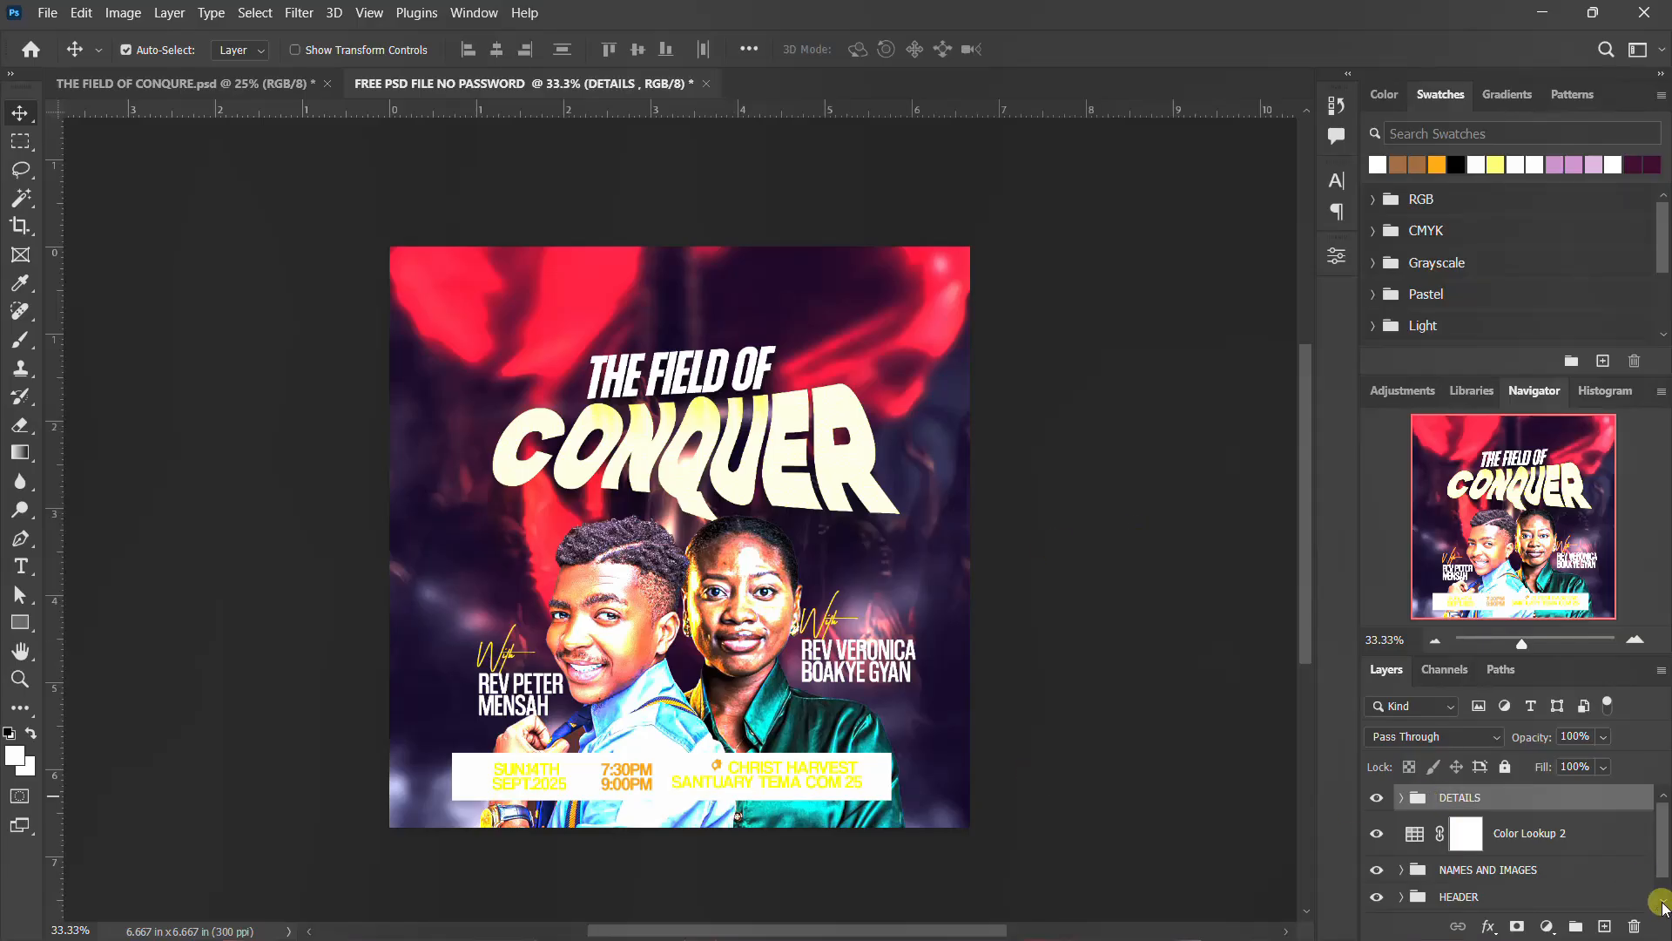
# Set the blend mode of the Color Lookup 2 adjustment layer to Darker Color
pyautogui.click(1543, 824)
pyautogui.click(1439, 739)
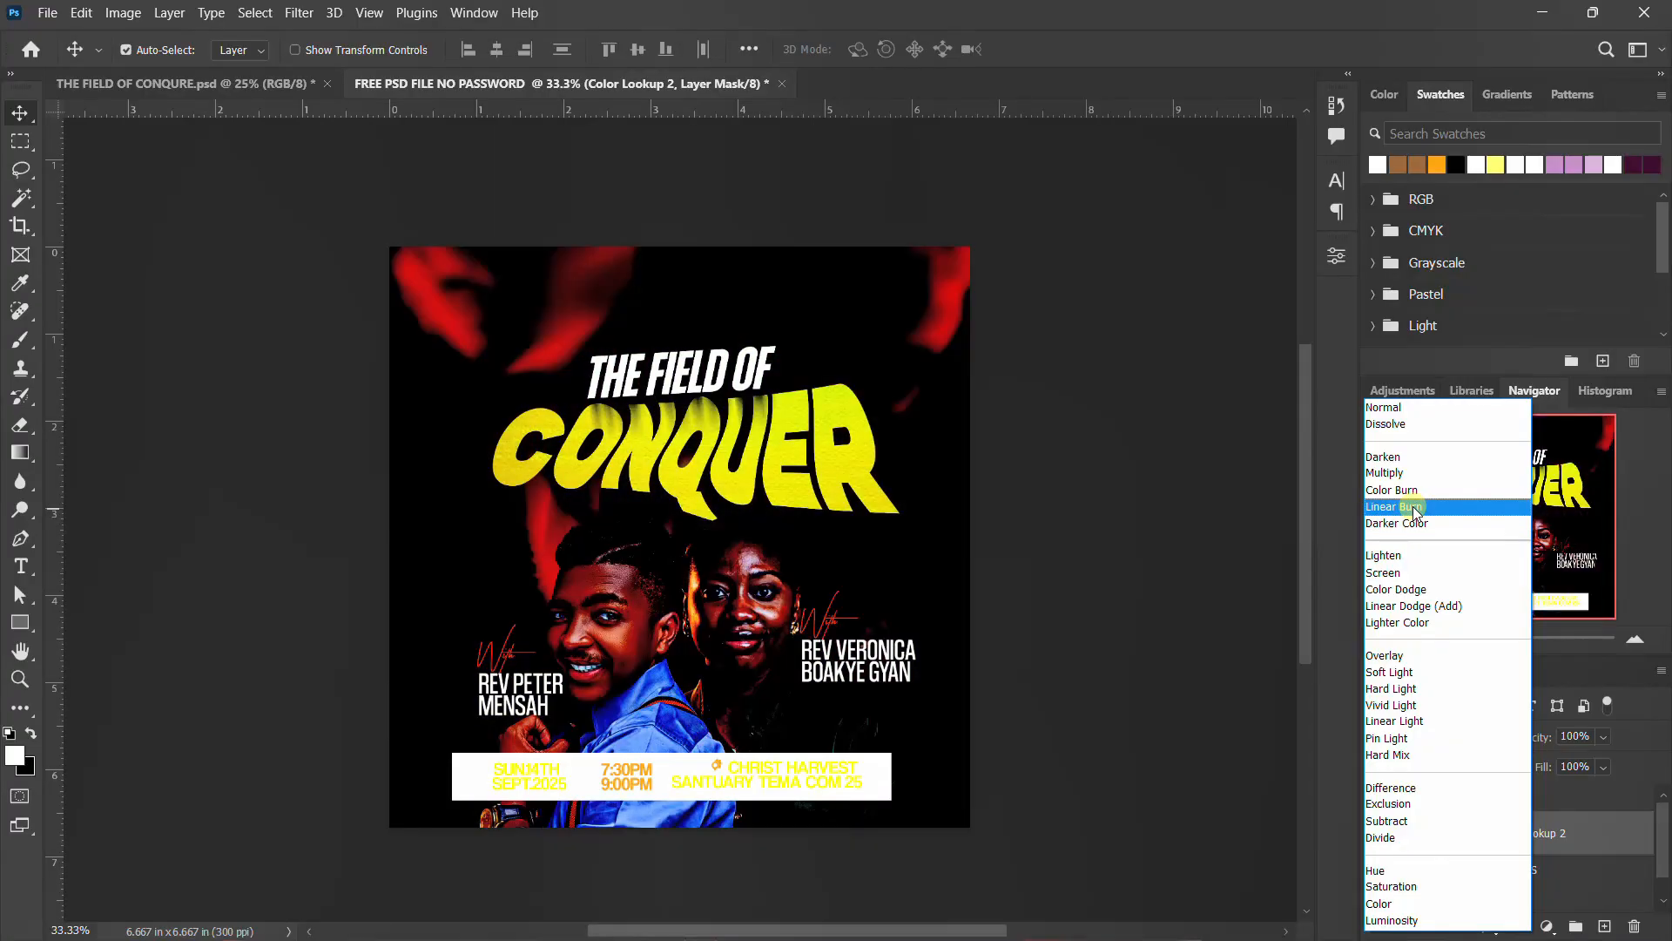
pyautogui.click(1417, 524)
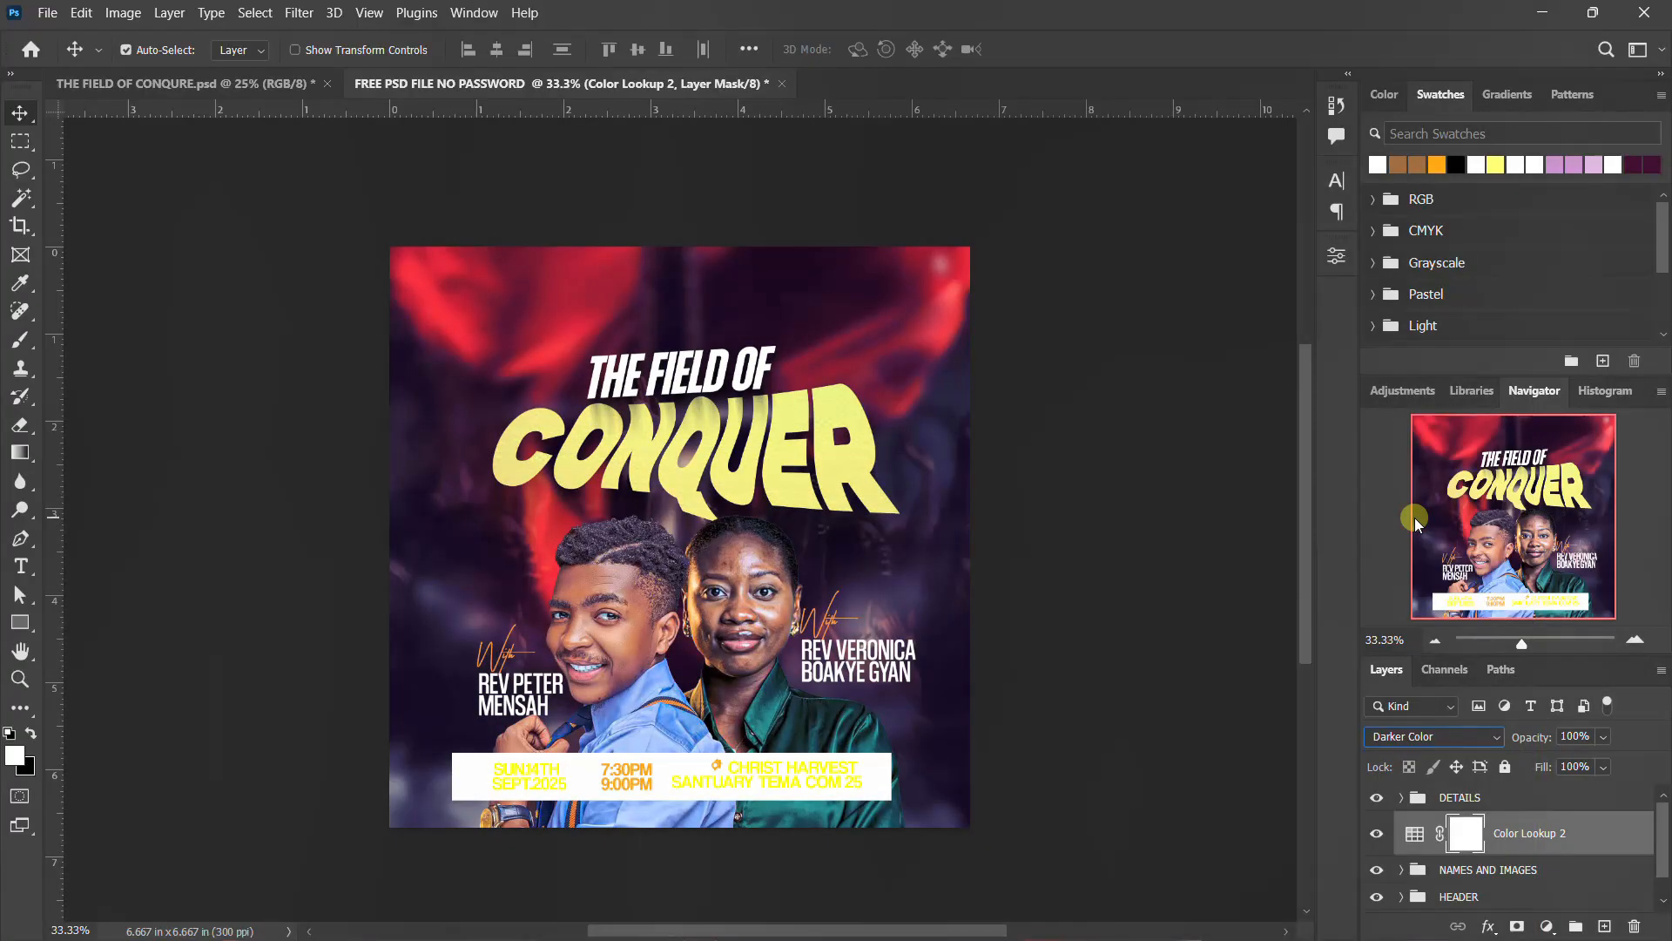
# Switch to THE FIELD OF CONQURE.psd and show Layer 1 and Layer 2 above Group 1
pyautogui.click(202, 81)
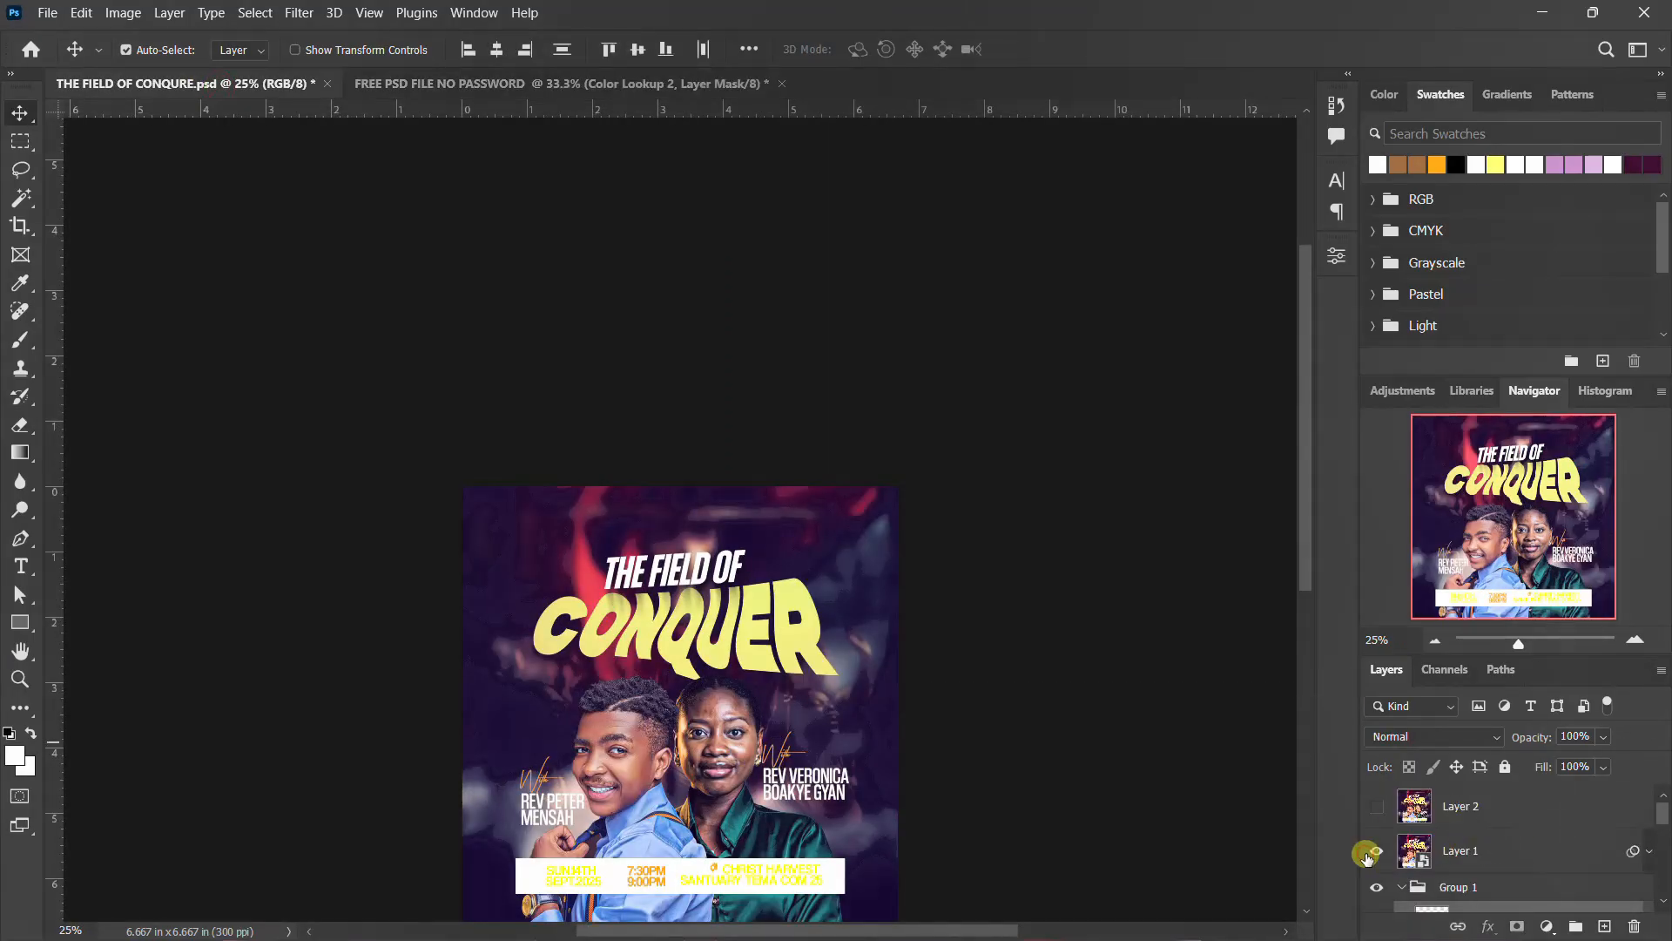
pyautogui.click(1375, 851)
pyautogui.click(1377, 807)
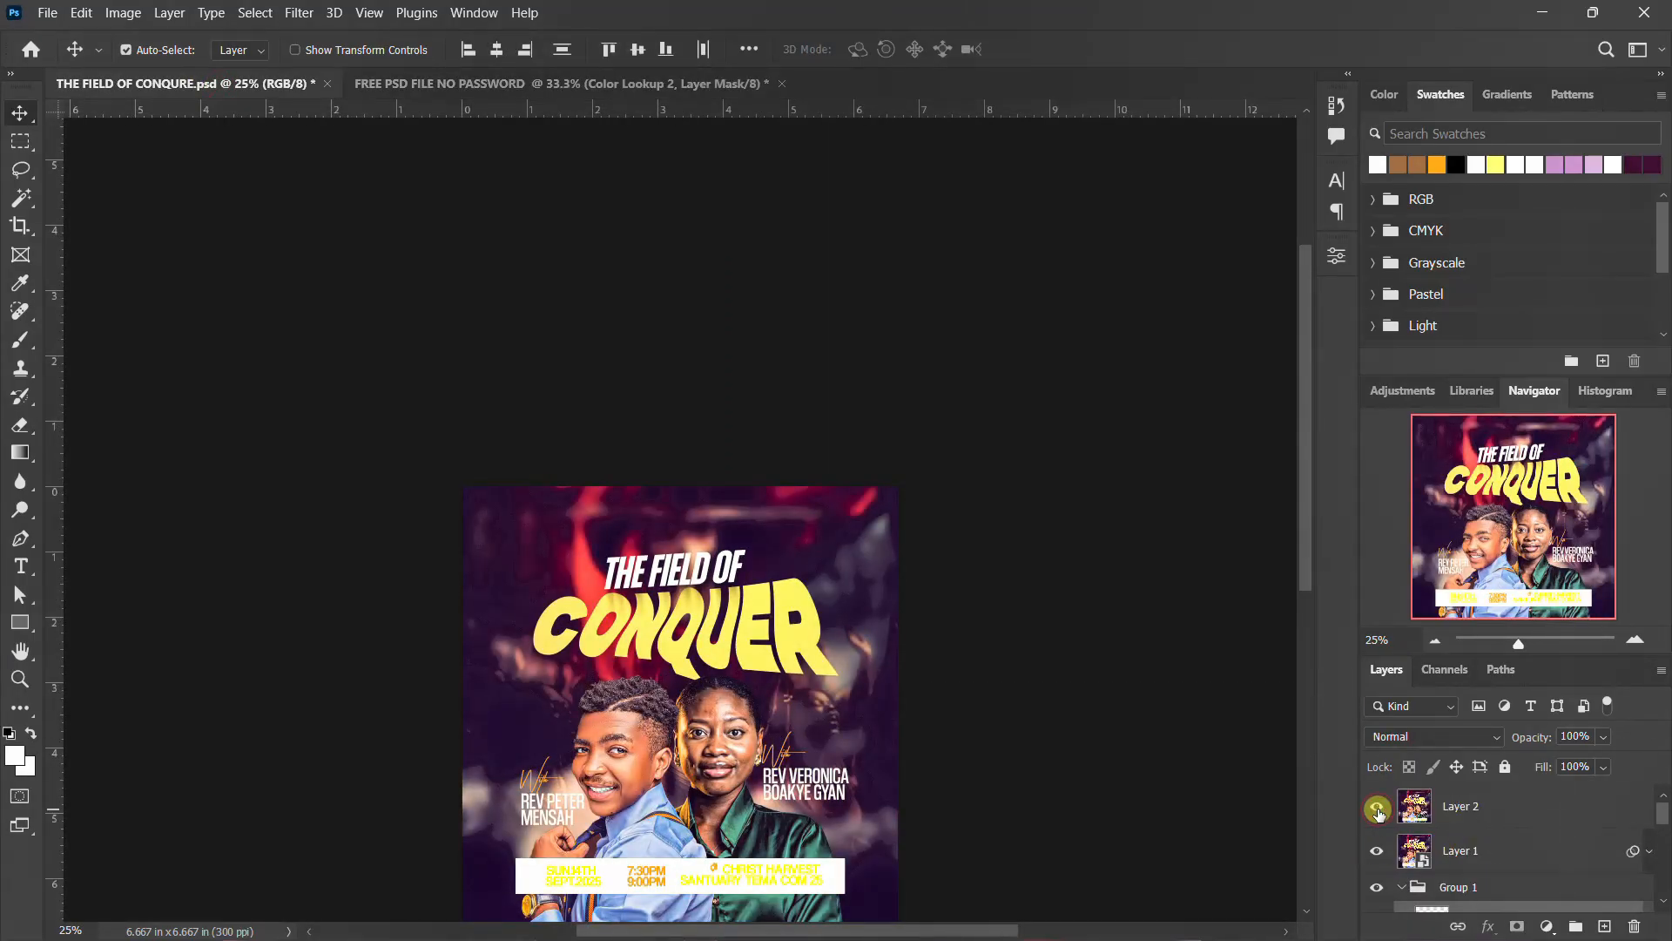
pyautogui.scroll(-1, 1393, 810)
pyautogui.scroll(-3, 531, 666)
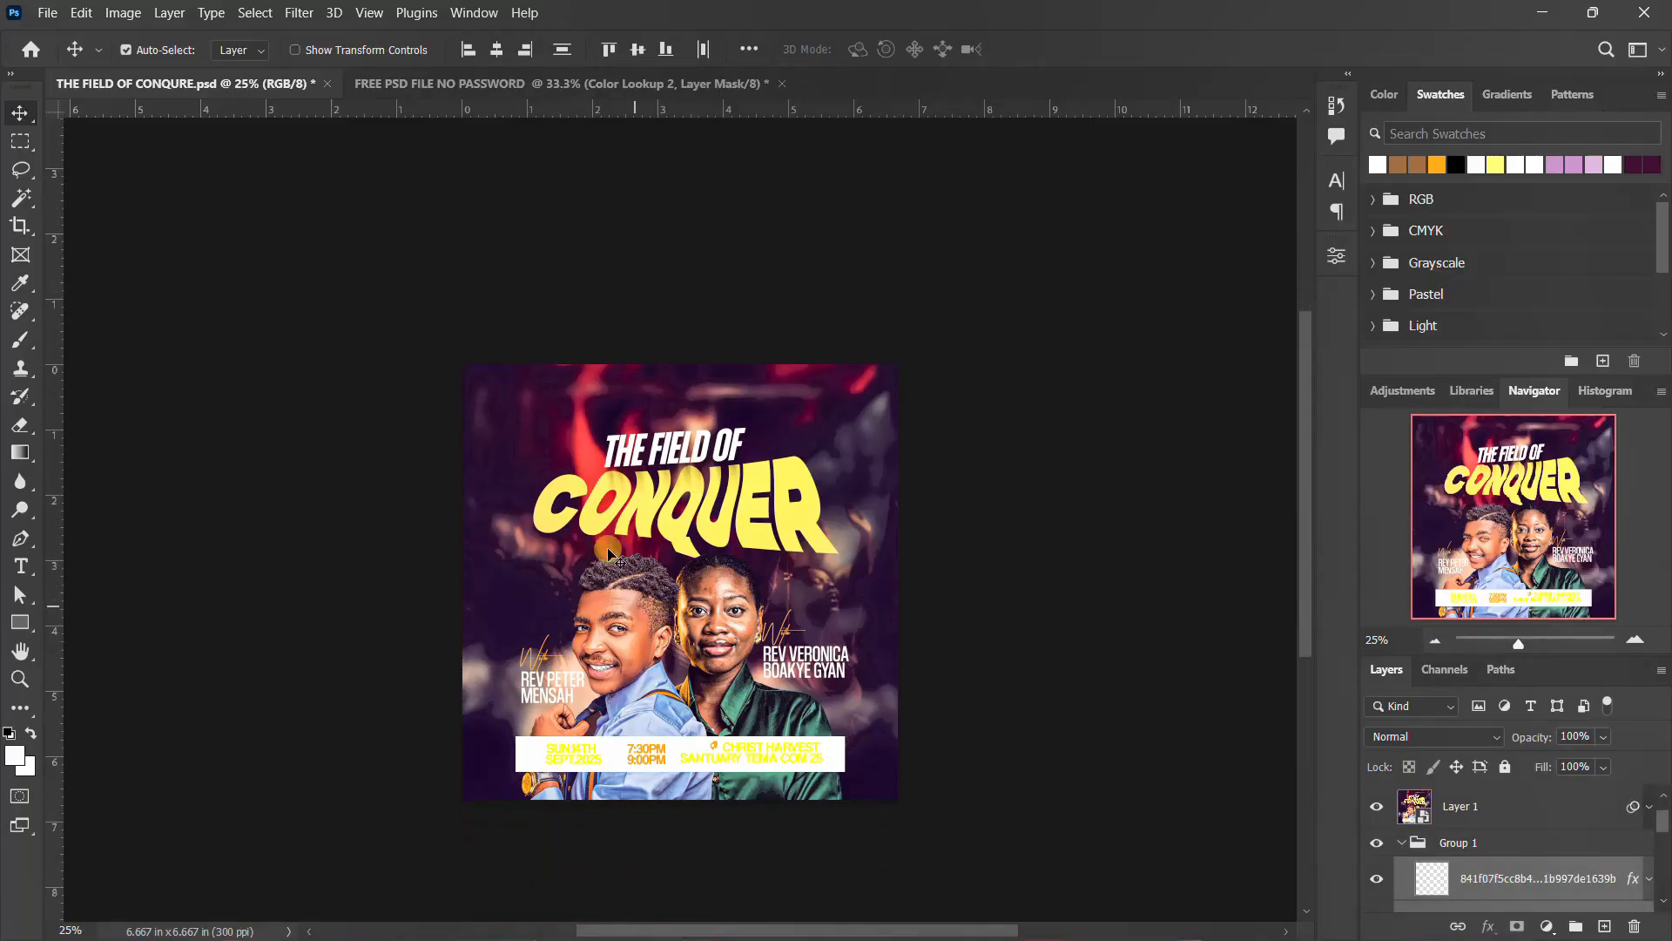
# Return to FREE PSD FILE NO PASSWORD and compare the flyer with the Color Lookup 2 layer hidden and shown
pyautogui.click(589, 92)
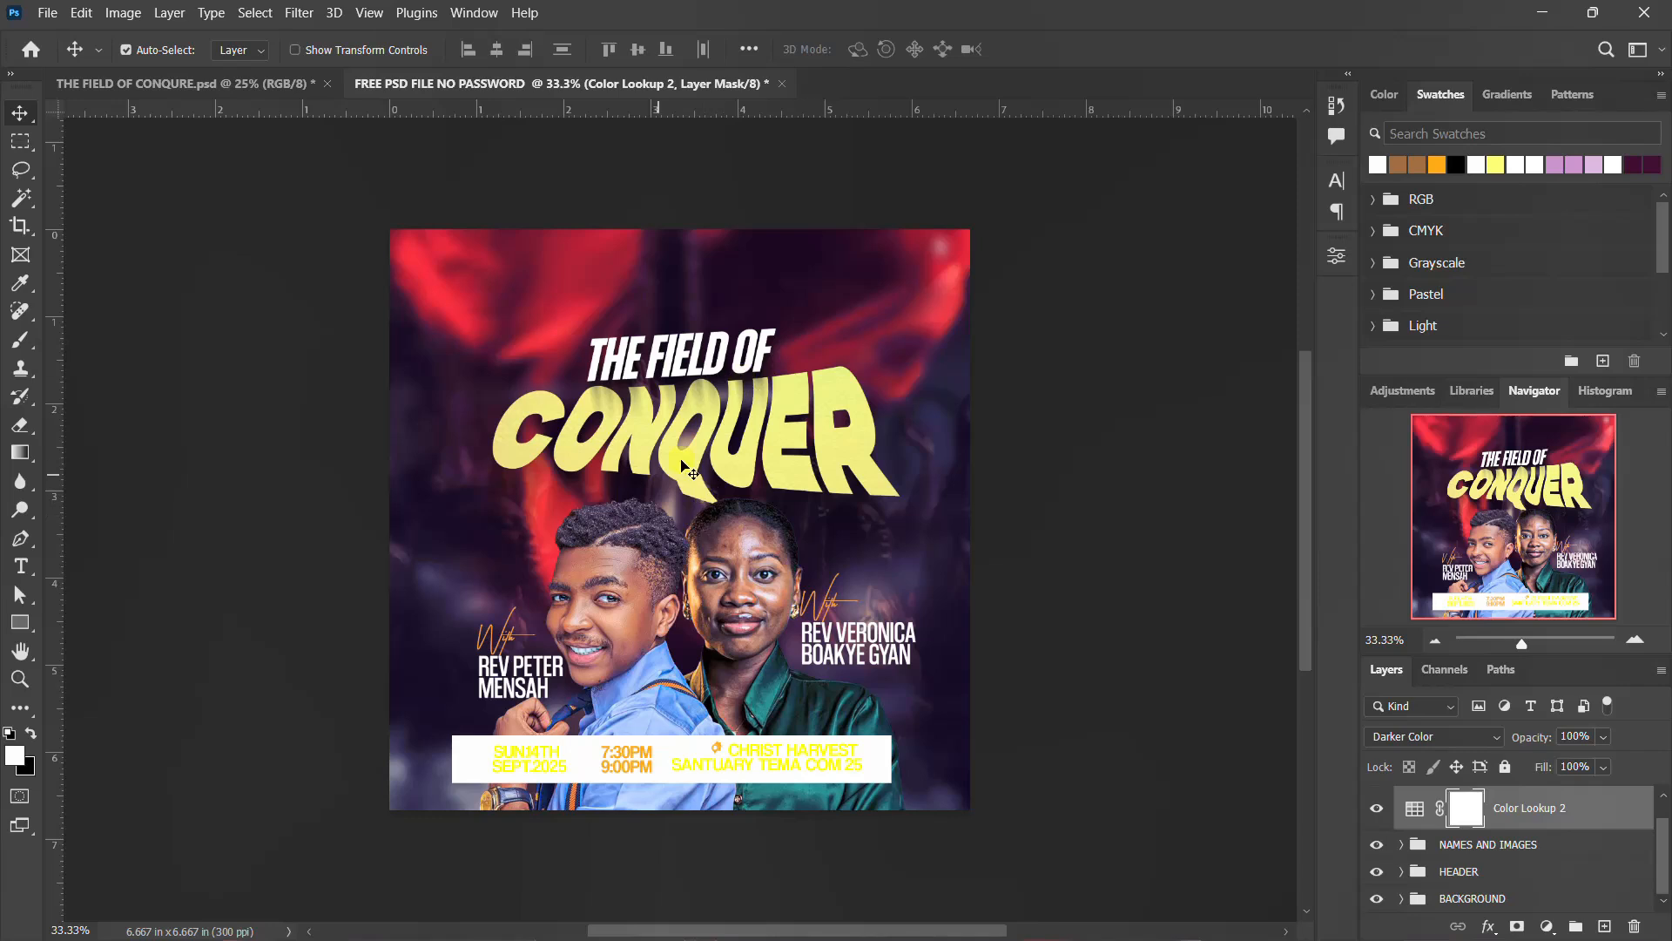
pyautogui.scroll(1, 1583, 827)
pyautogui.scroll(-1, 1582, 829)
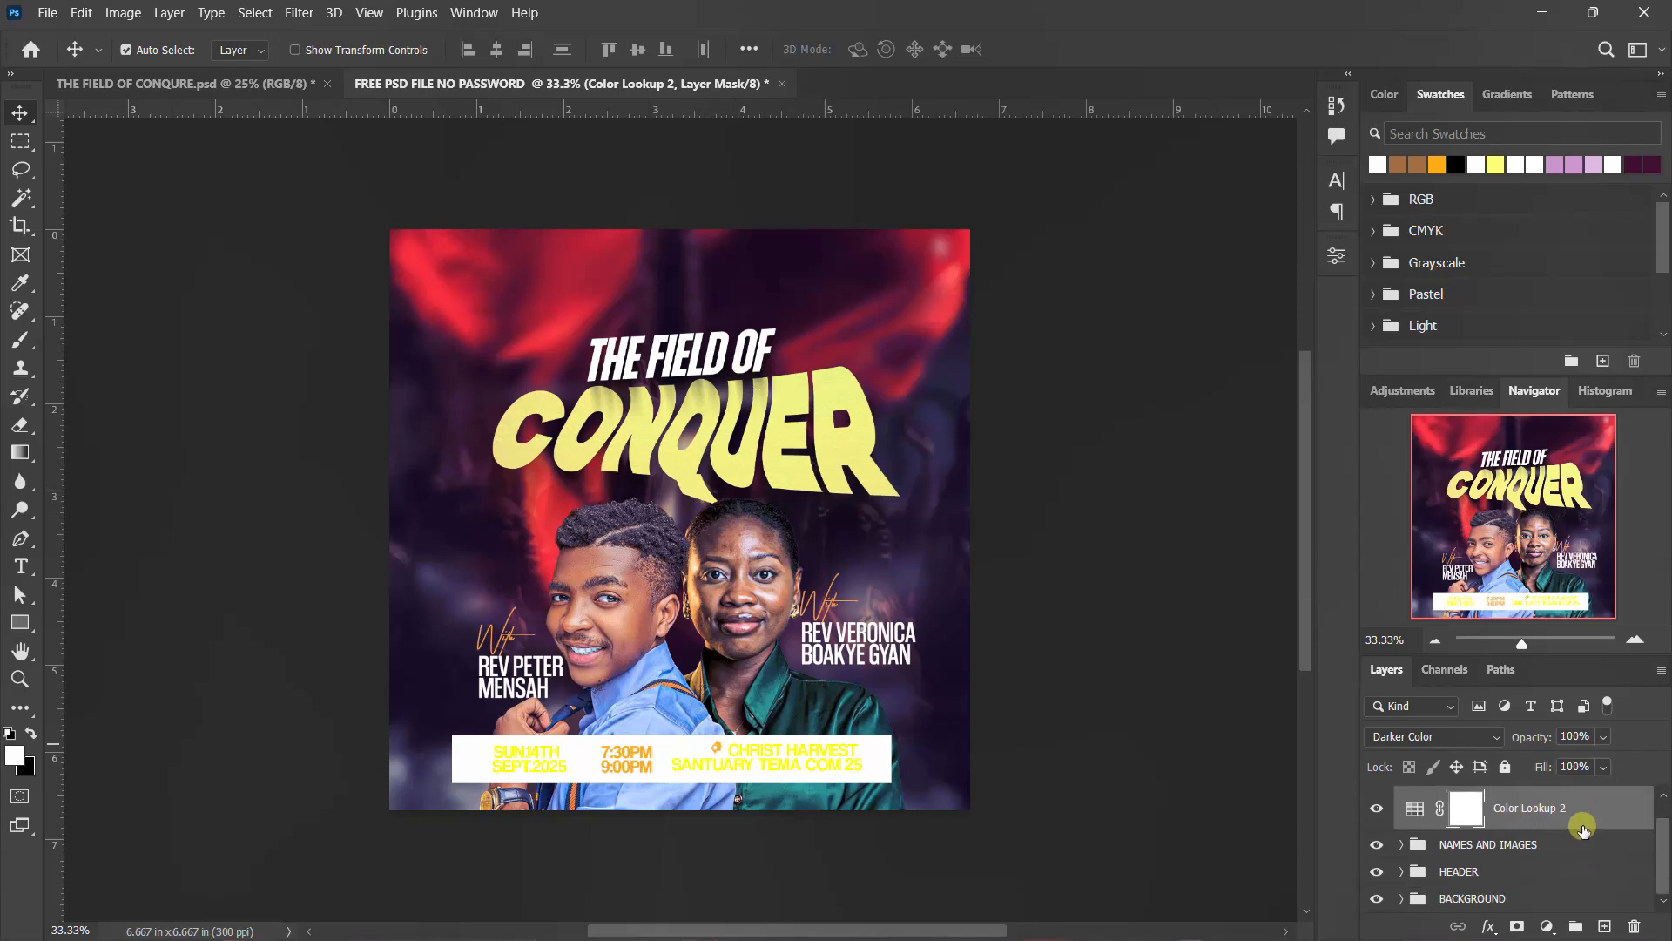
pyautogui.scroll(1, 1580, 832)
pyautogui.click(1523, 800)
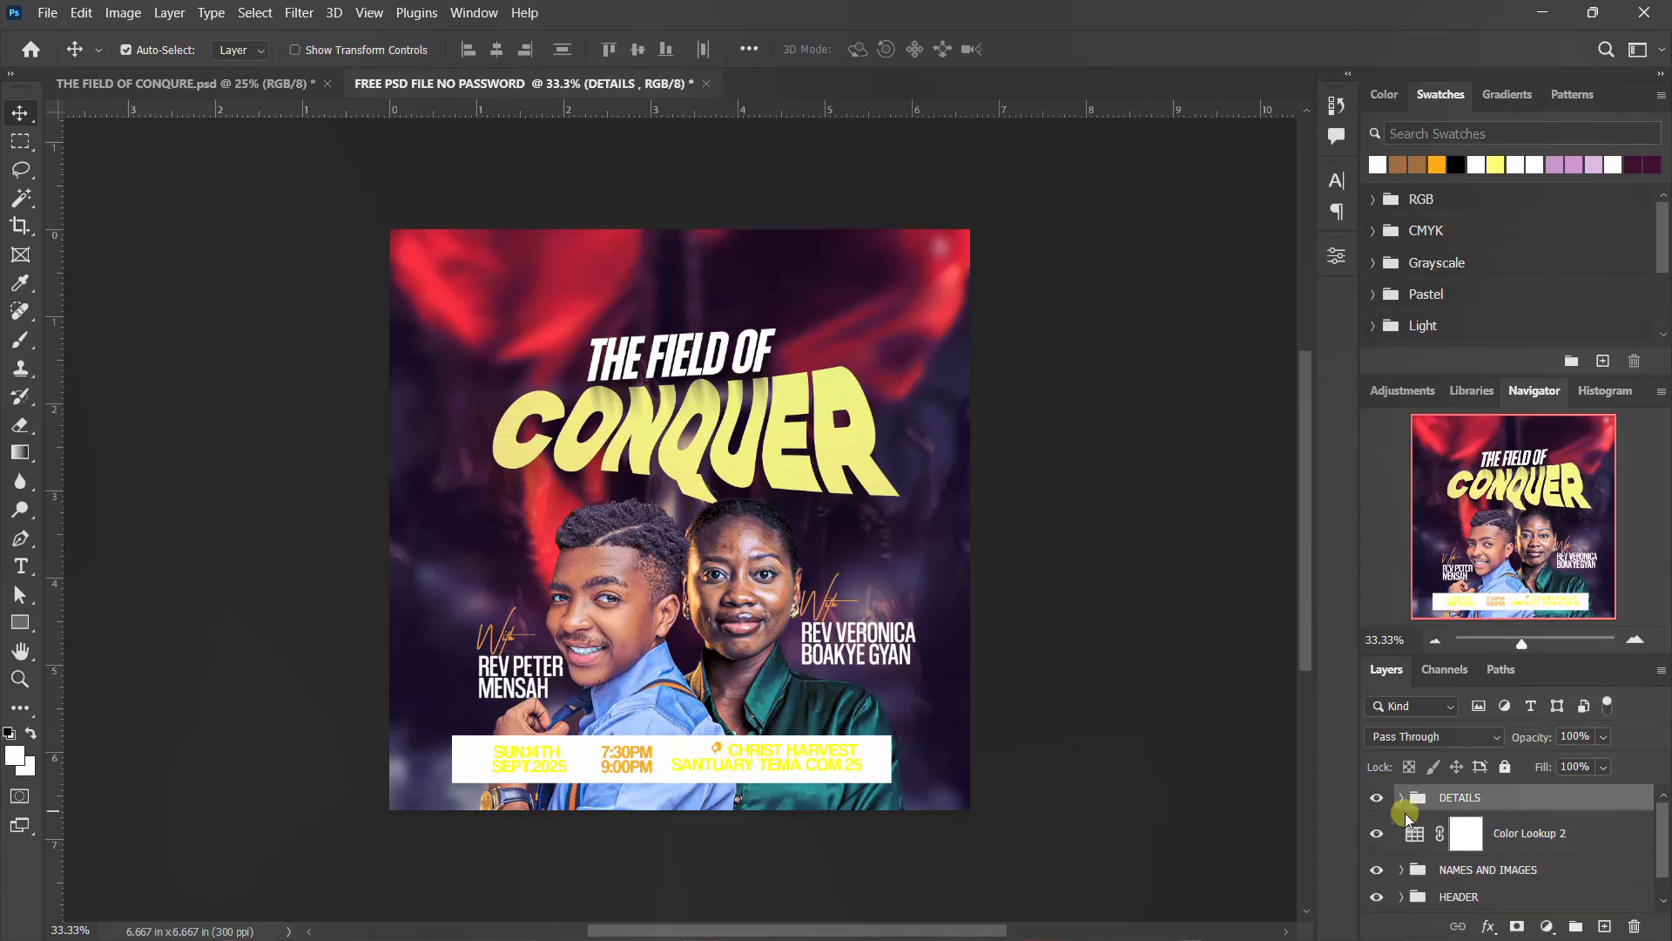
pyautogui.click(1506, 833)
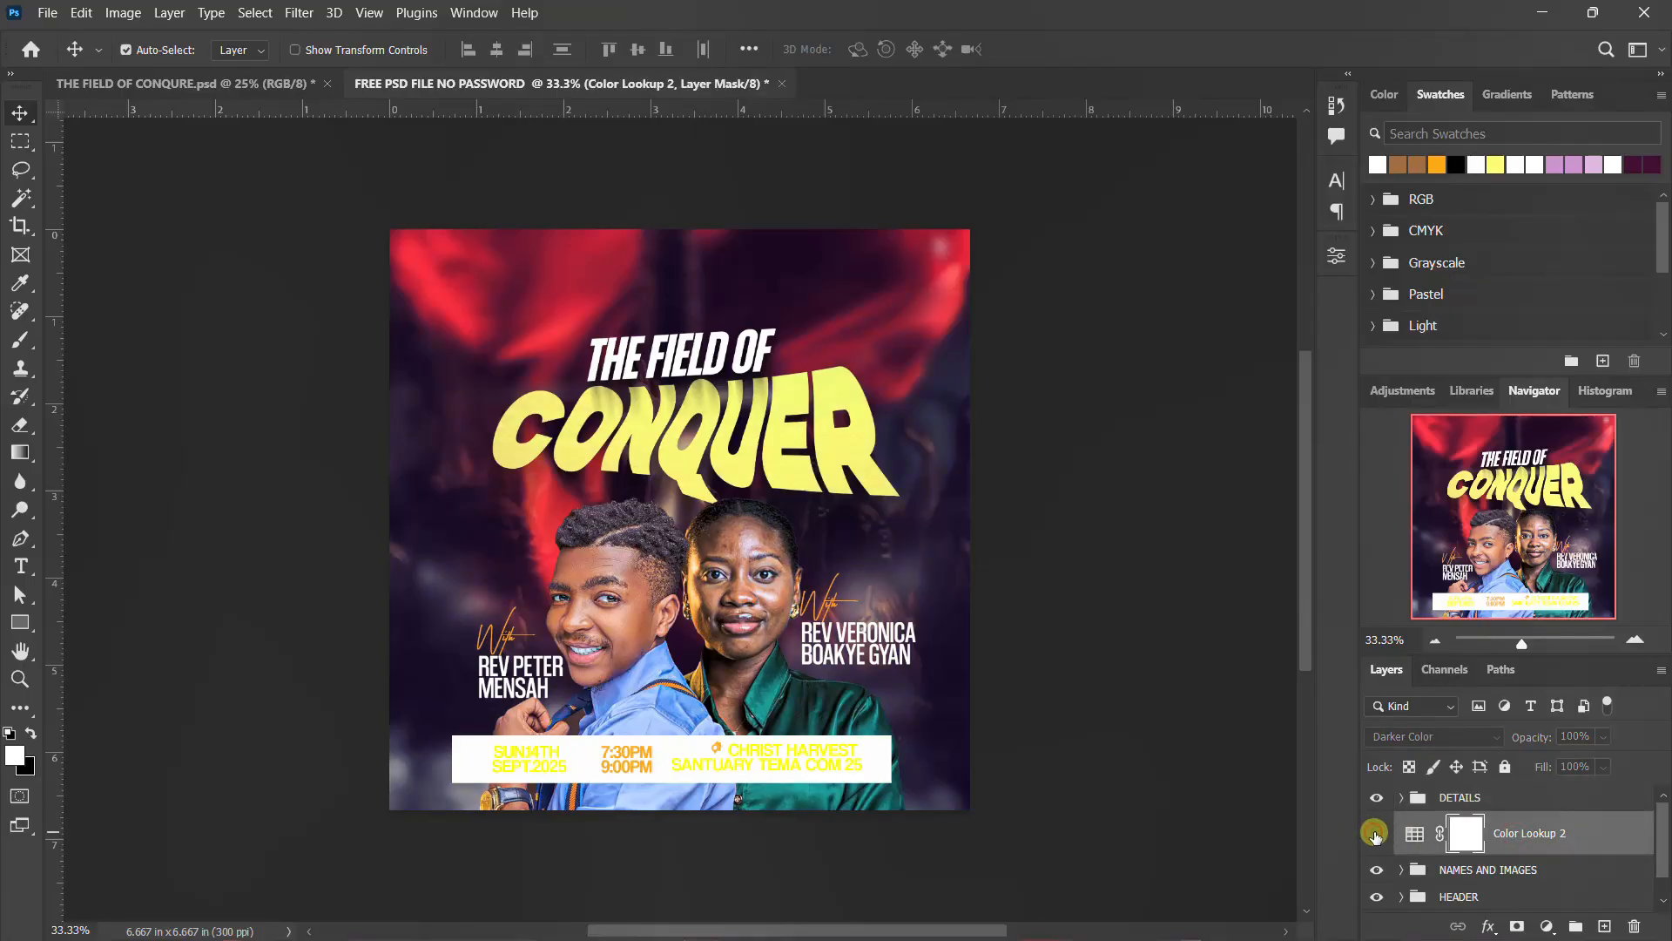
pyautogui.click(1376, 836)
pyautogui.click(1376, 836)
pyautogui.click(1377, 836)
# Try the yellow and black swatches on the Rectangle 1 bar behind the event details, then fill it with dark purple
pyautogui.click(885, 763)
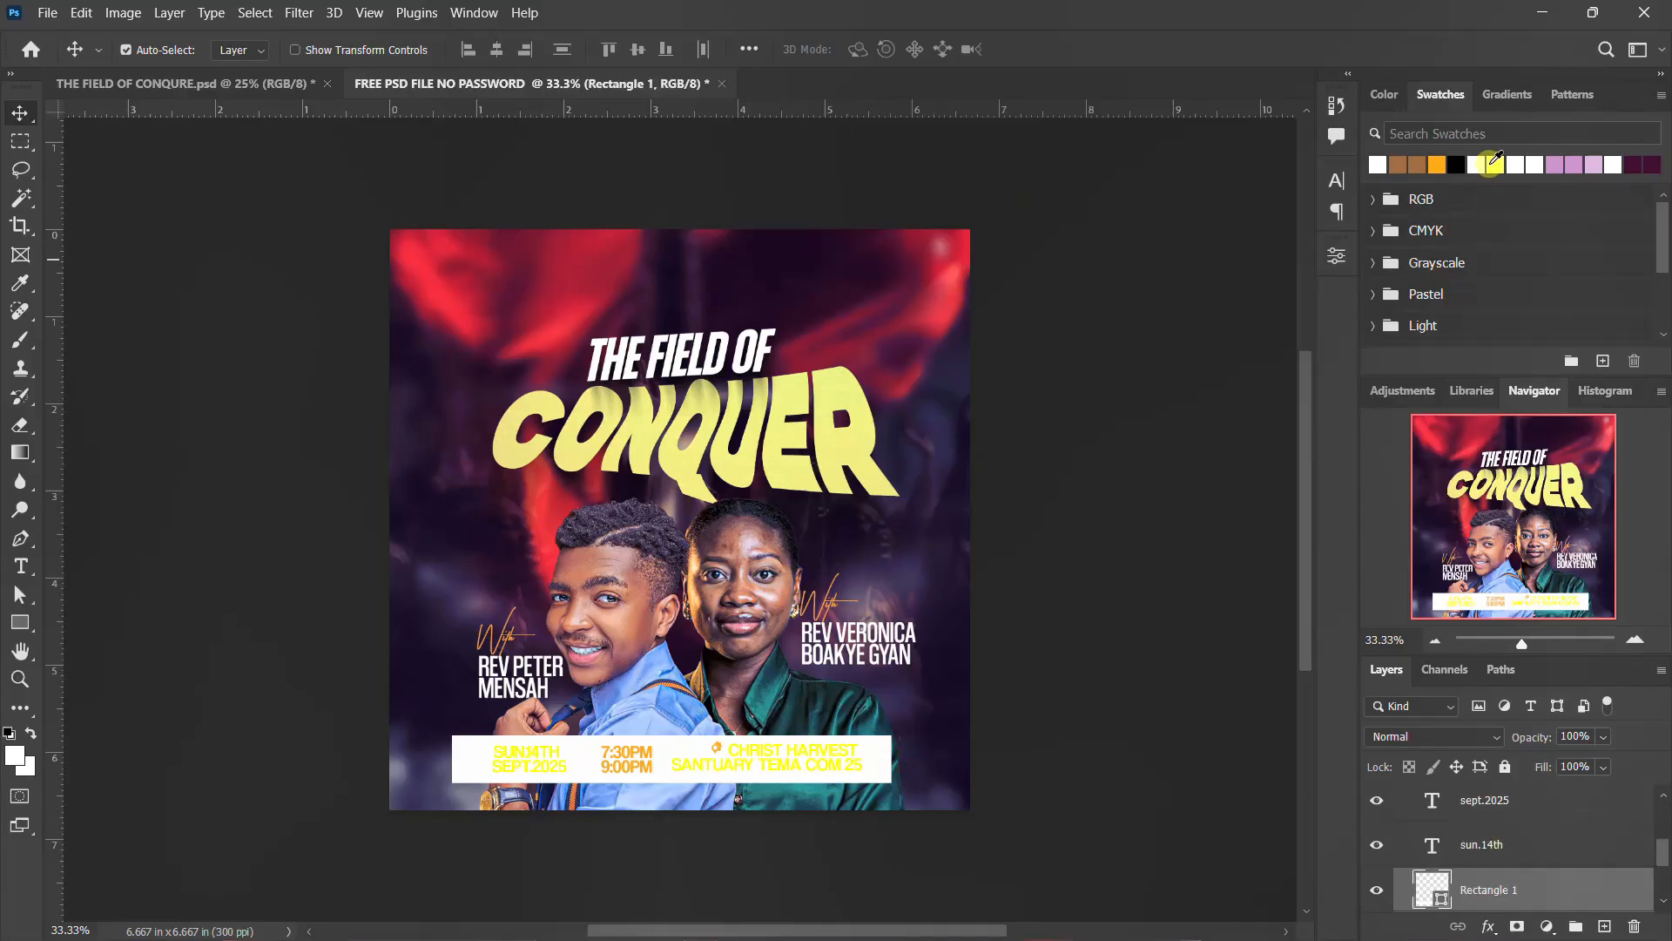
pyautogui.click(1497, 164)
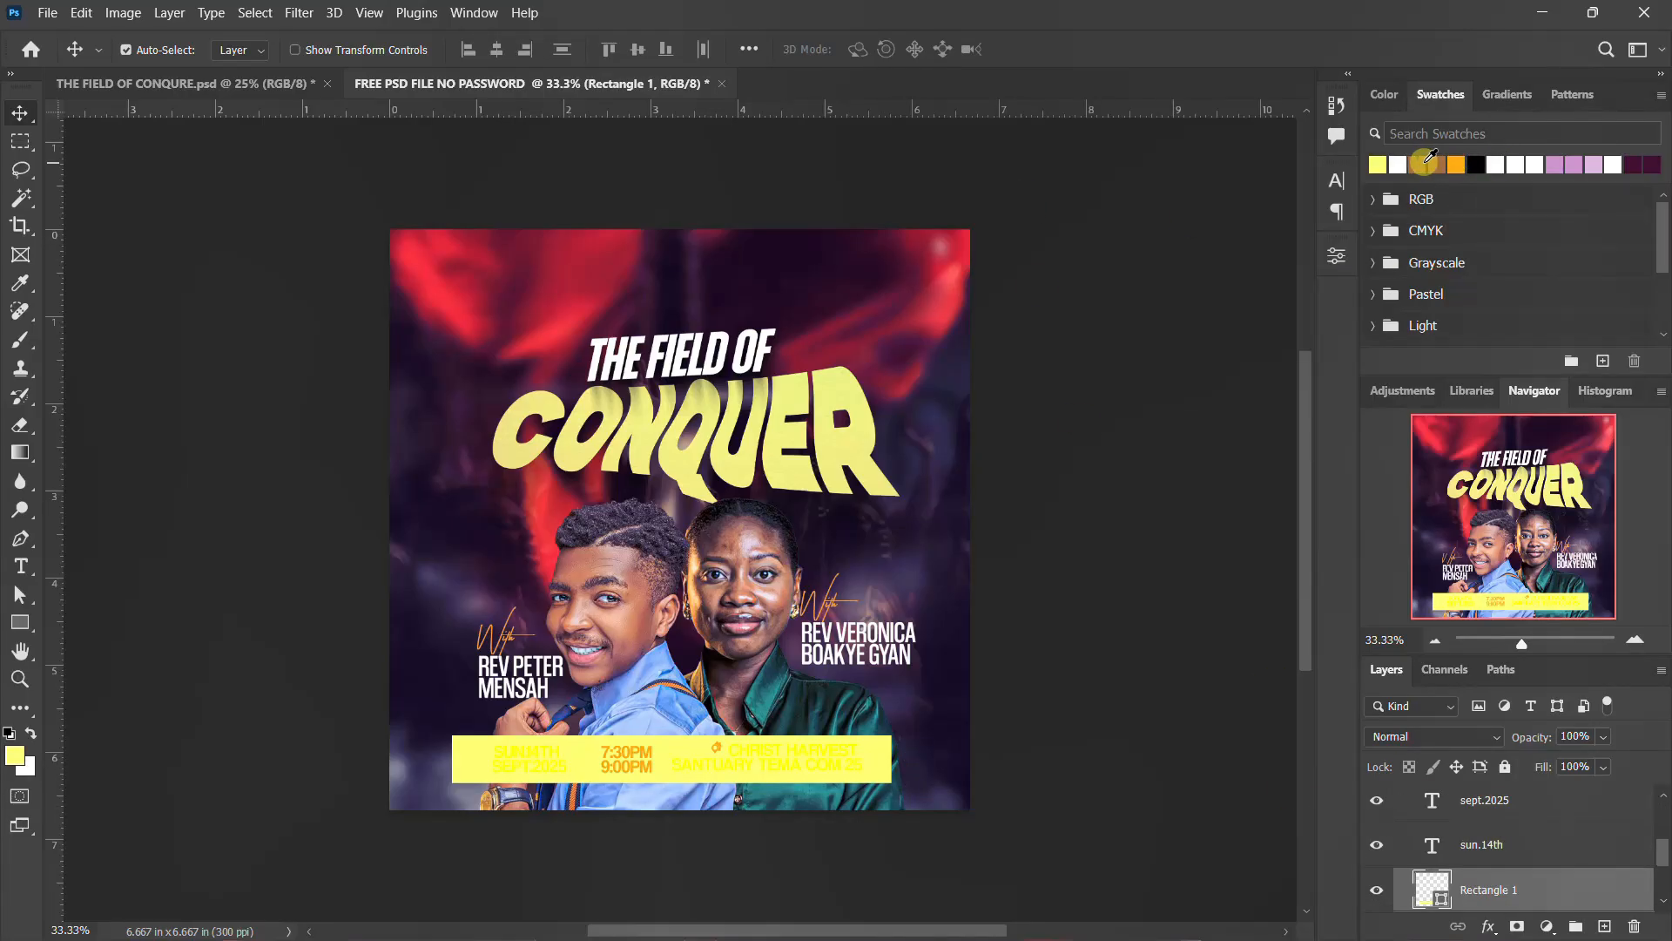
pyautogui.click(1475, 164)
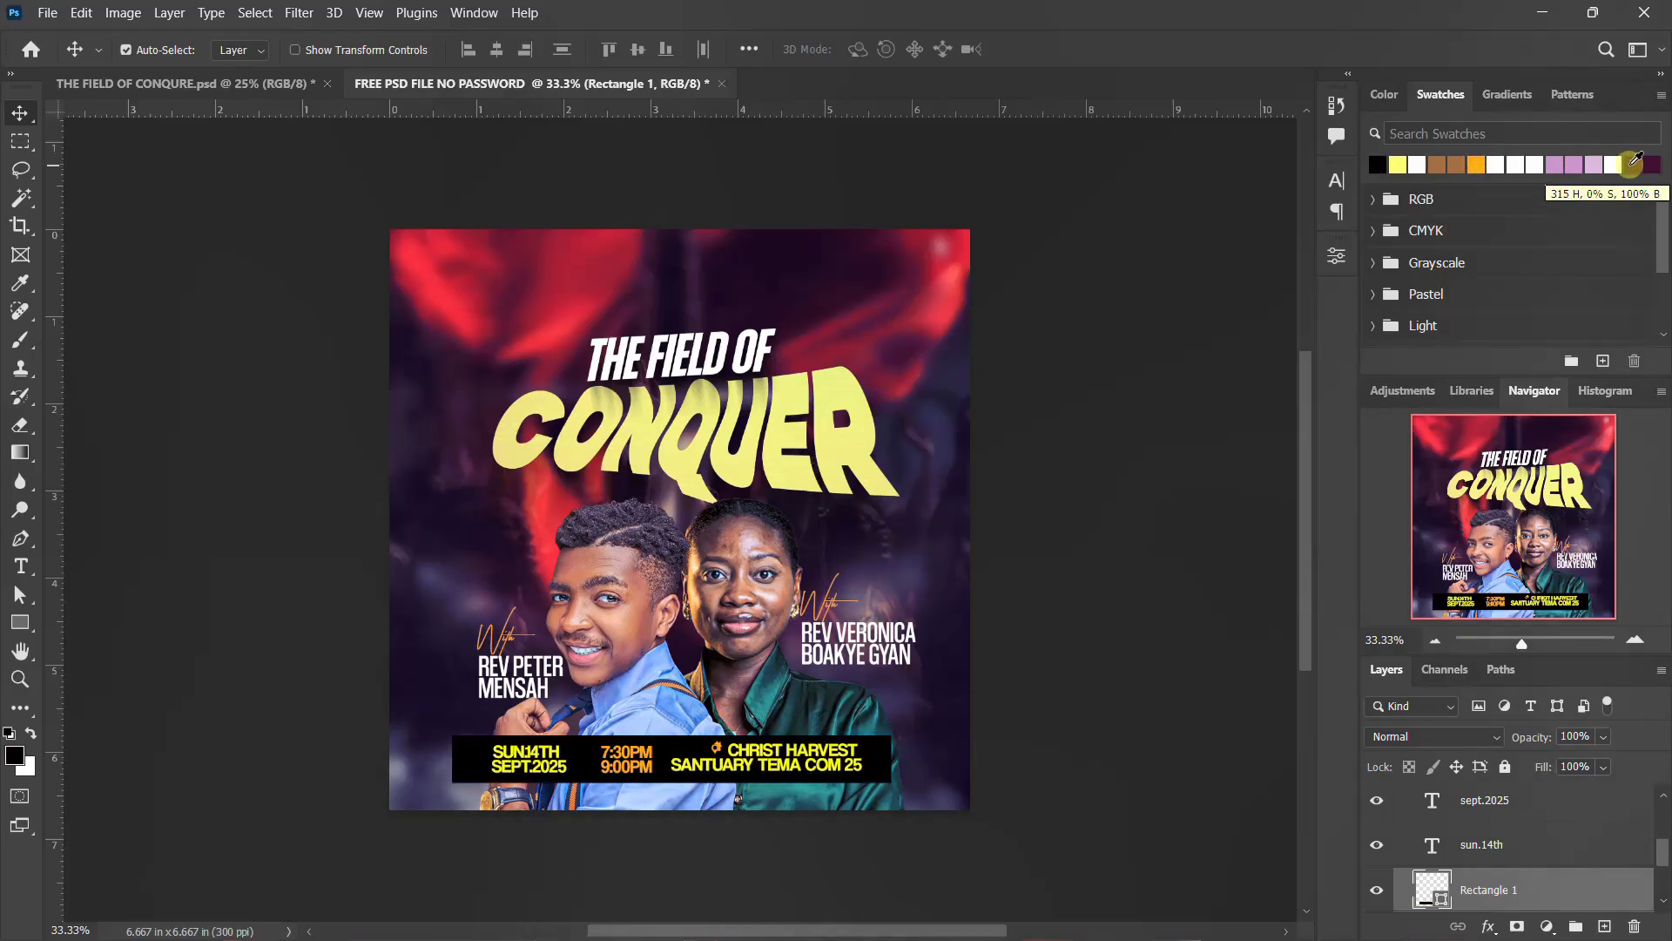
pyautogui.click(1636, 163)
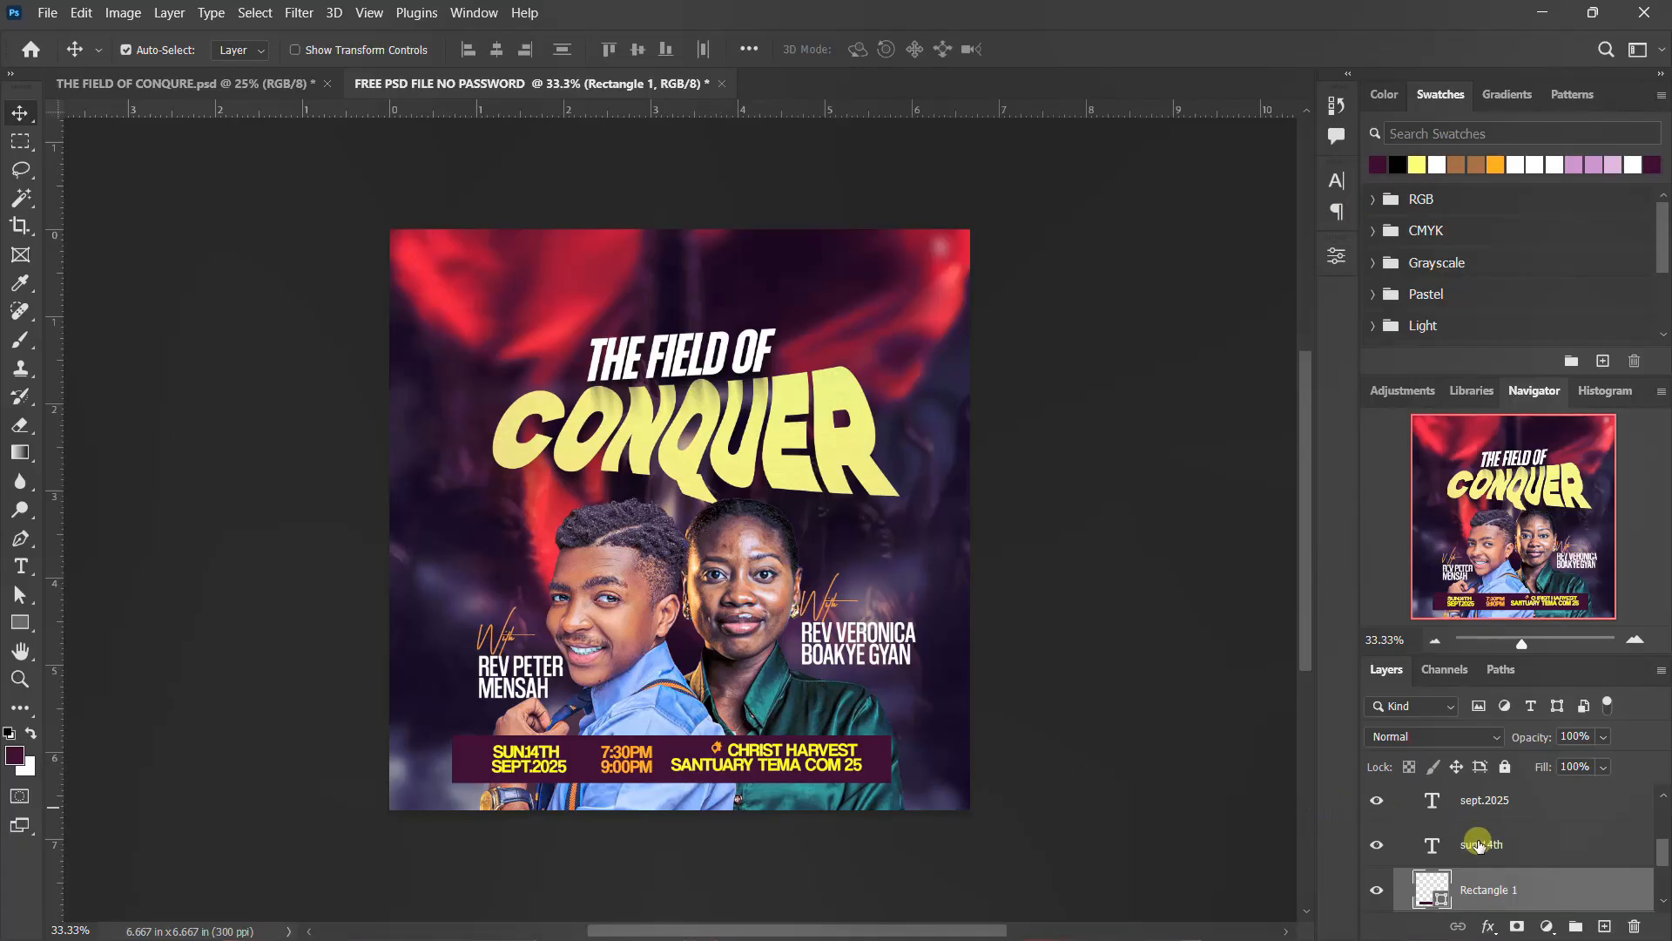
# Set the text color of the date, time and venue layers in DETAILS to pale yellow ffffba
pyautogui.click(1480, 845)
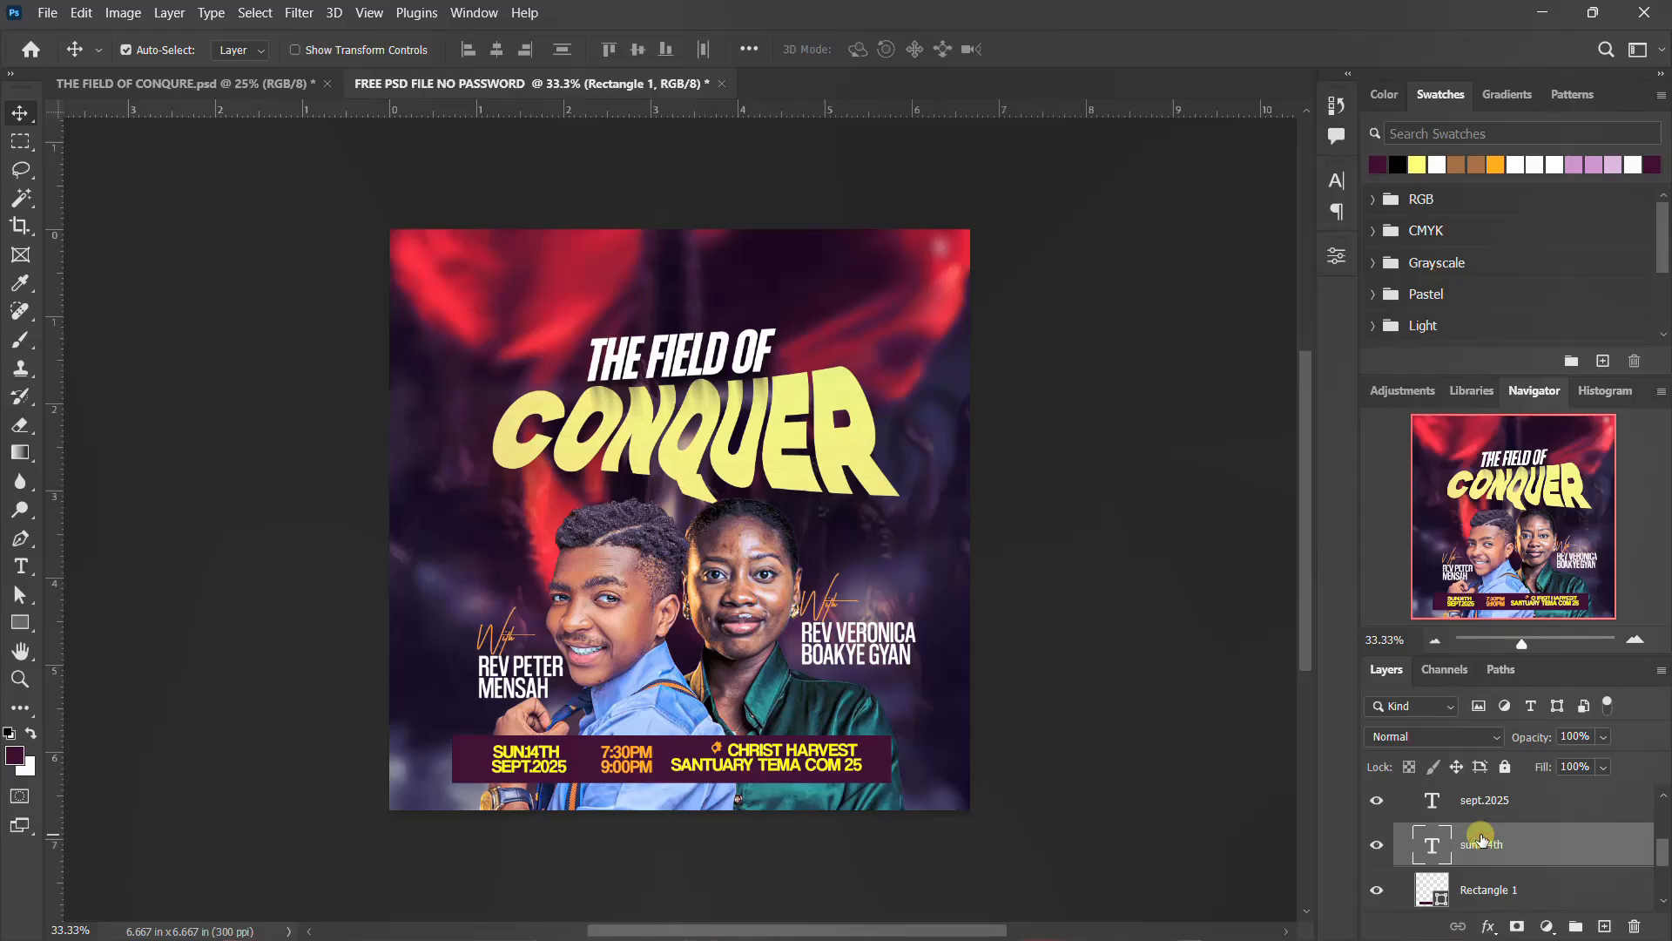
pyautogui.scroll(3, 1481, 838)
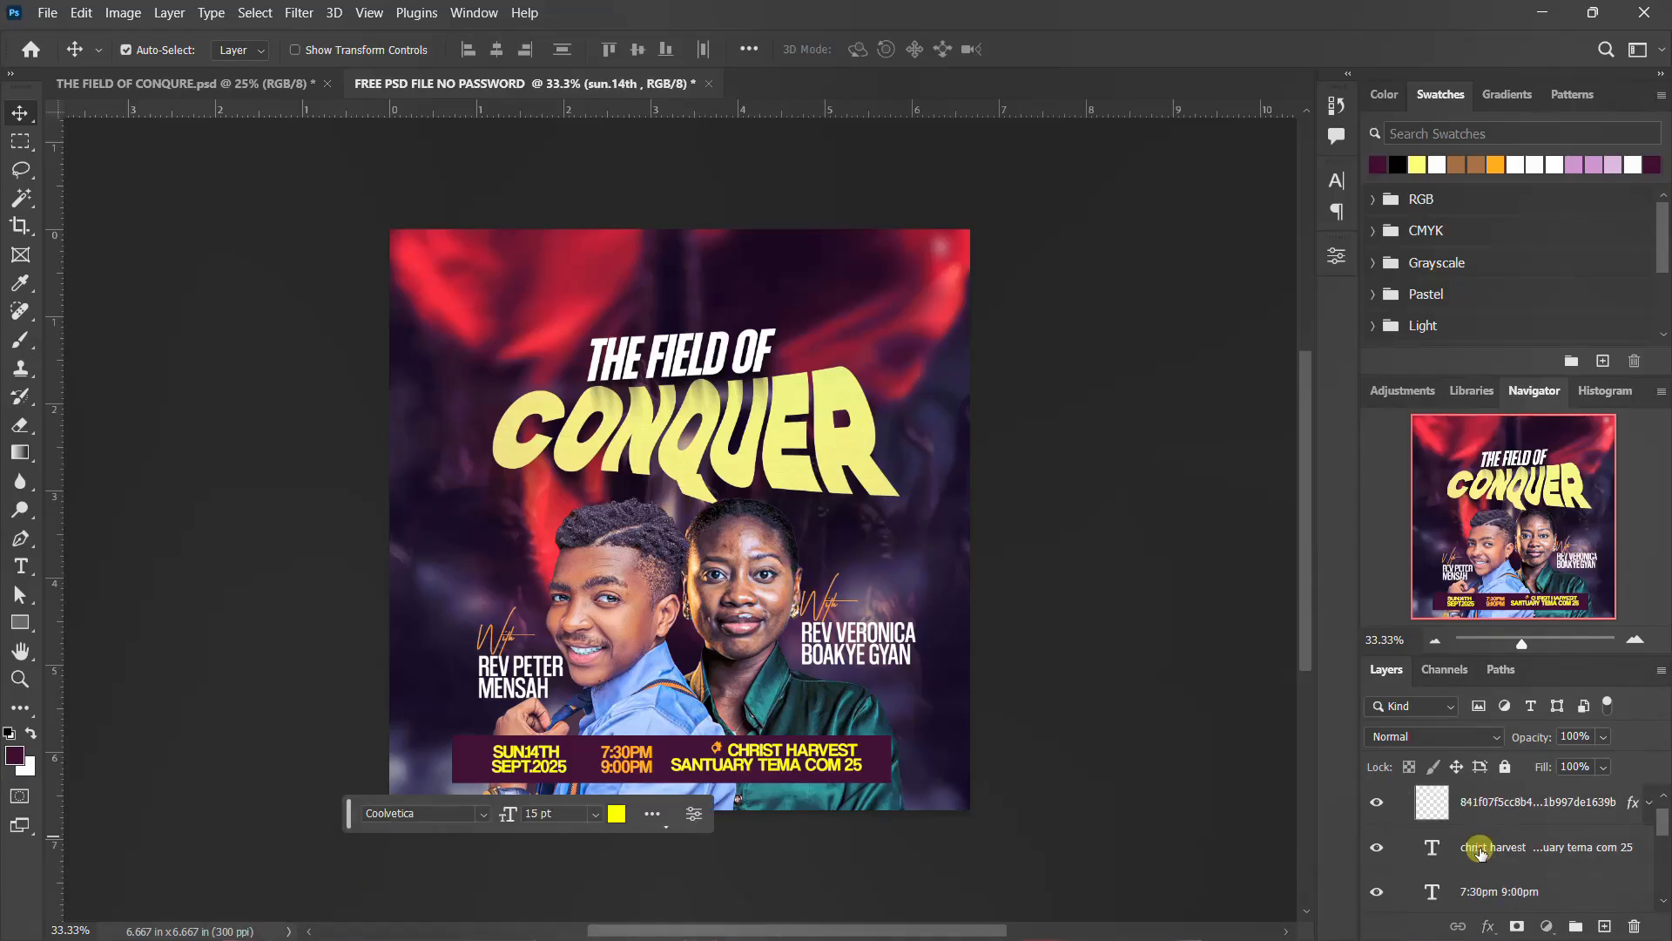
pyautogui.keyDown('shift'); pyautogui.click(1481, 849); pyautogui.keyUp('shift')
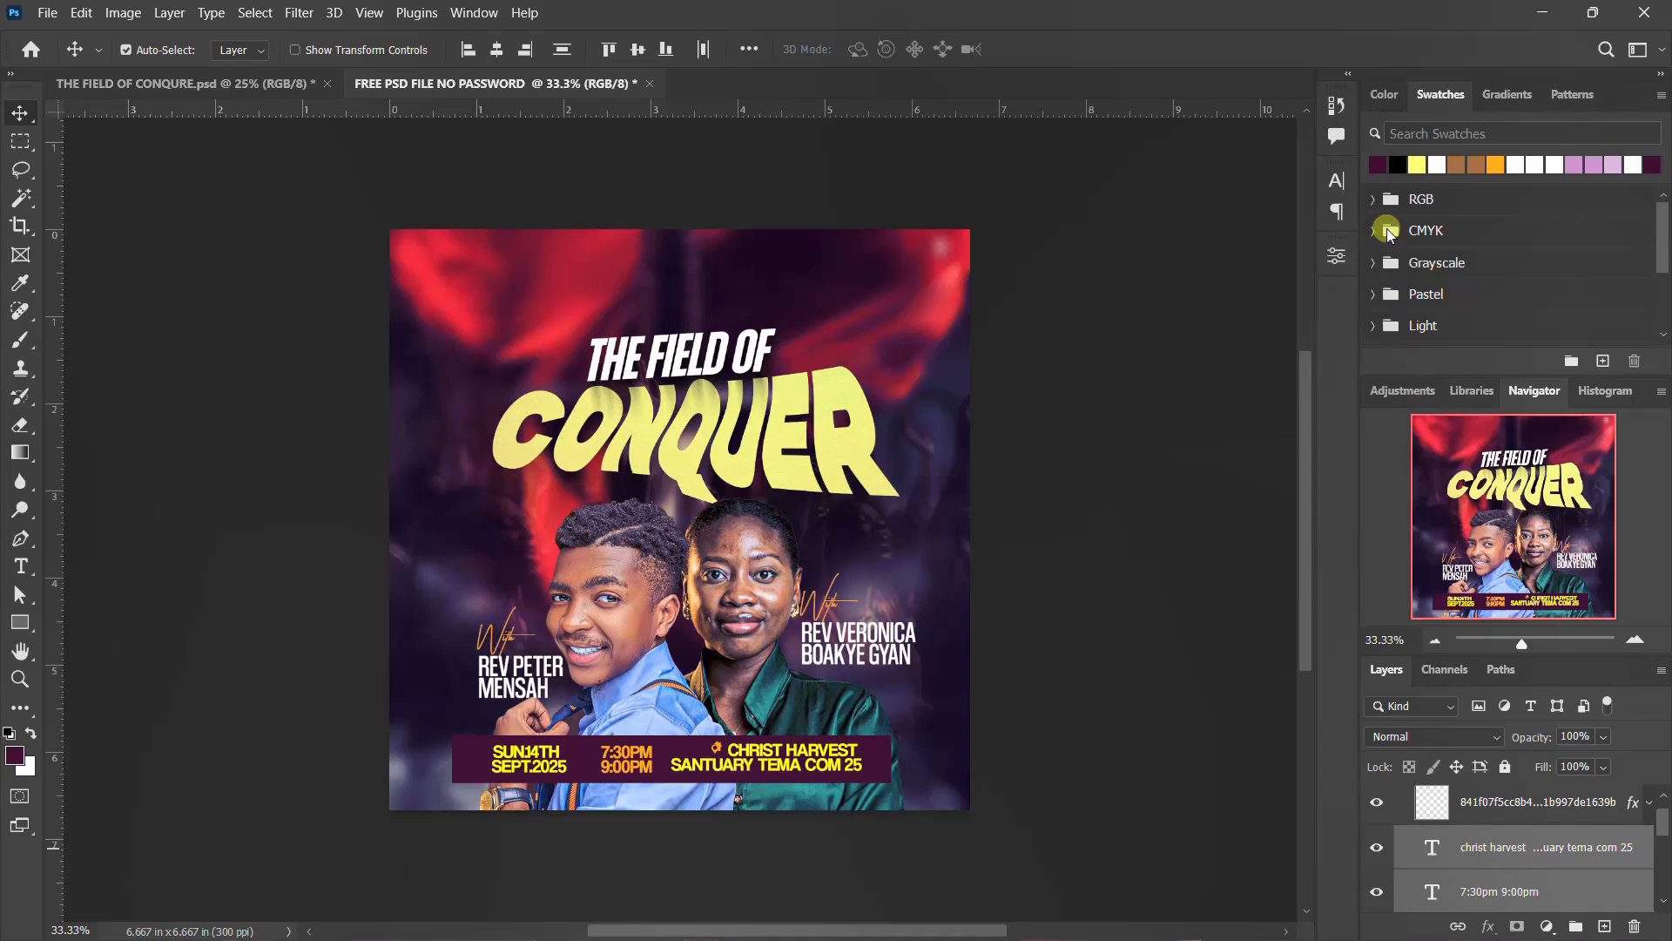
pyautogui.click(1336, 187)
pyautogui.click(1283, 305)
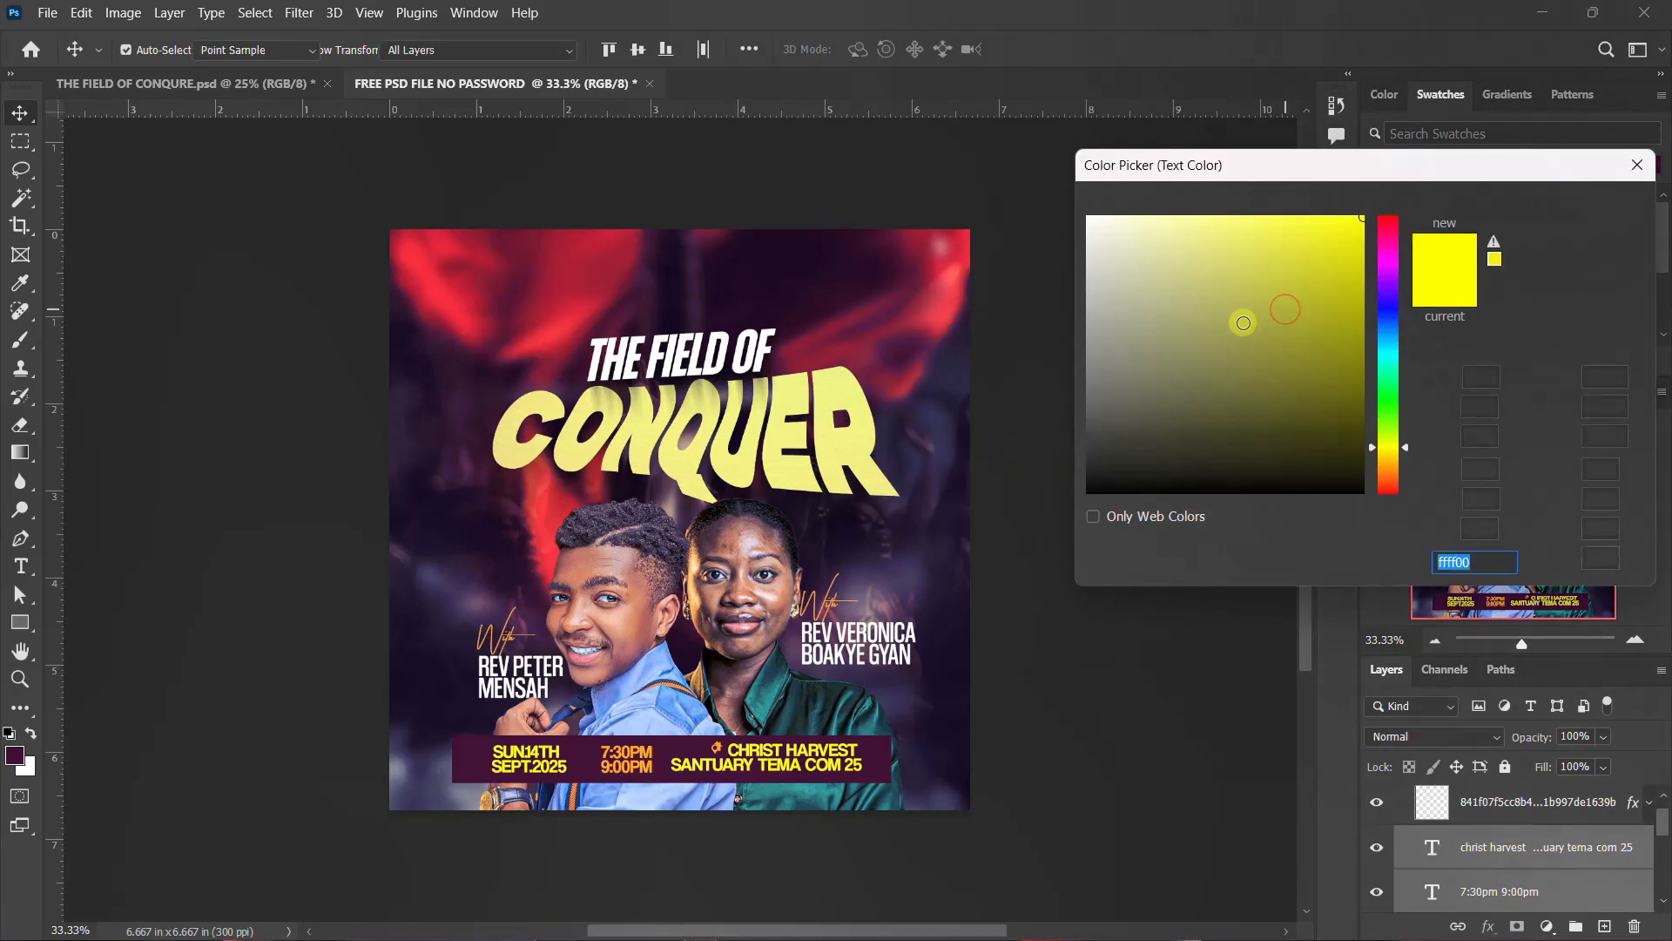
pyautogui.moveTo(1162, 406); pyautogui.dragTo(1039, 533)
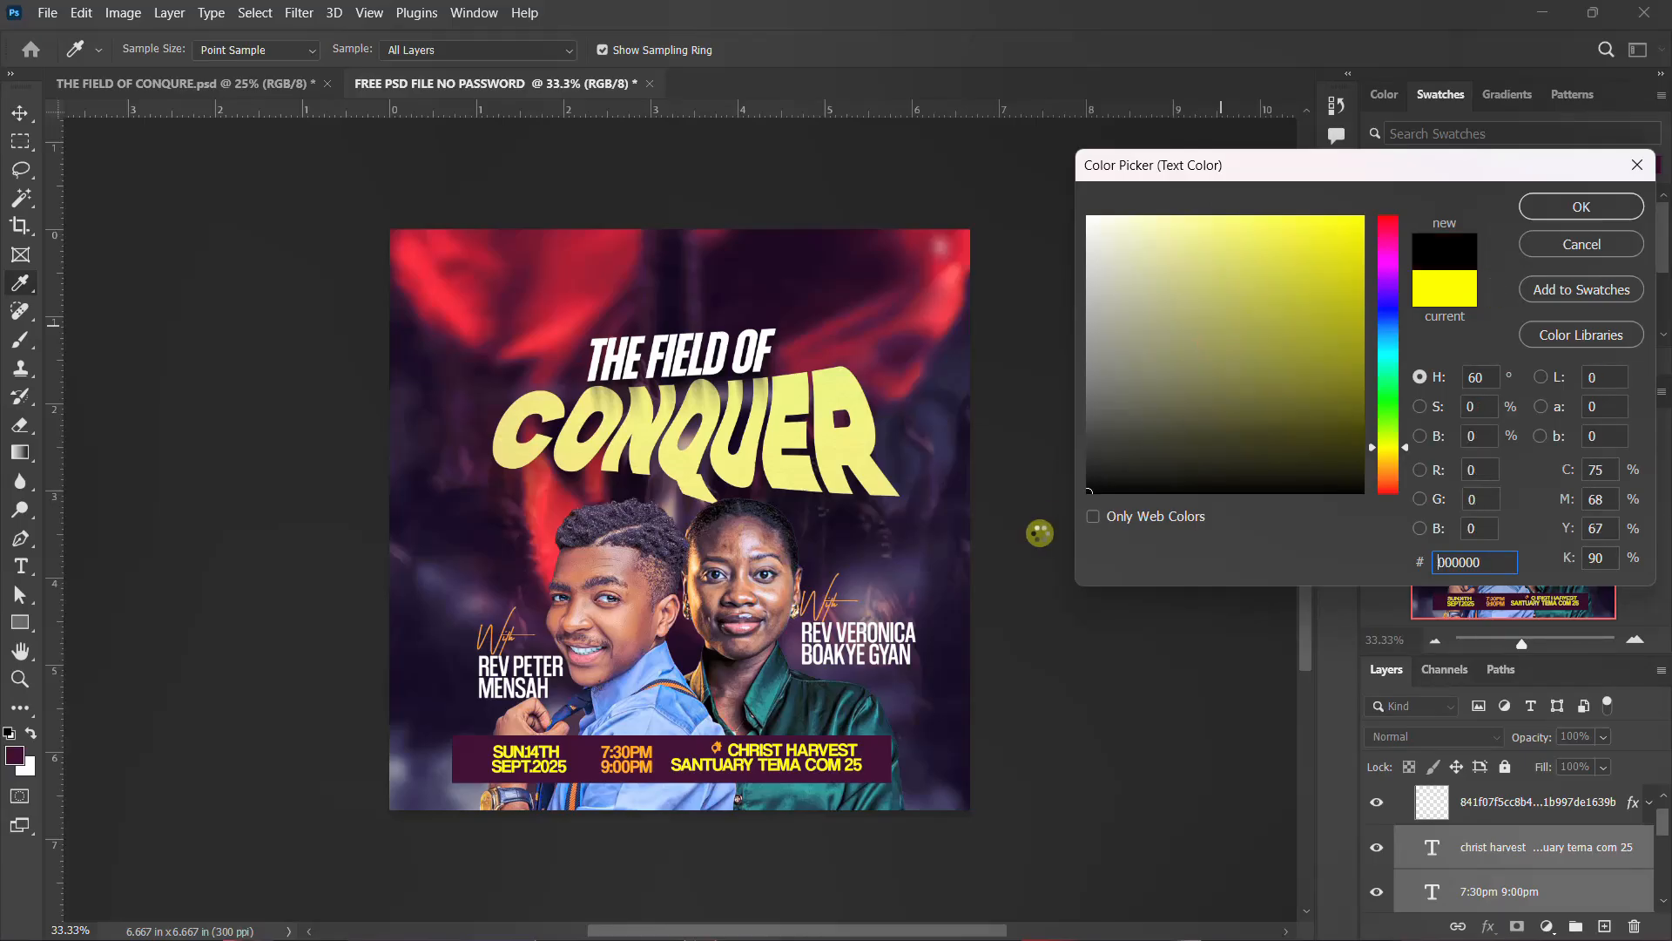
pyautogui.moveTo(1216, 271)
pyautogui.mouseDown()
pyautogui.moveTo(981, 182)
pyautogui.moveTo(1001, 202)
pyautogui.mouseUp()
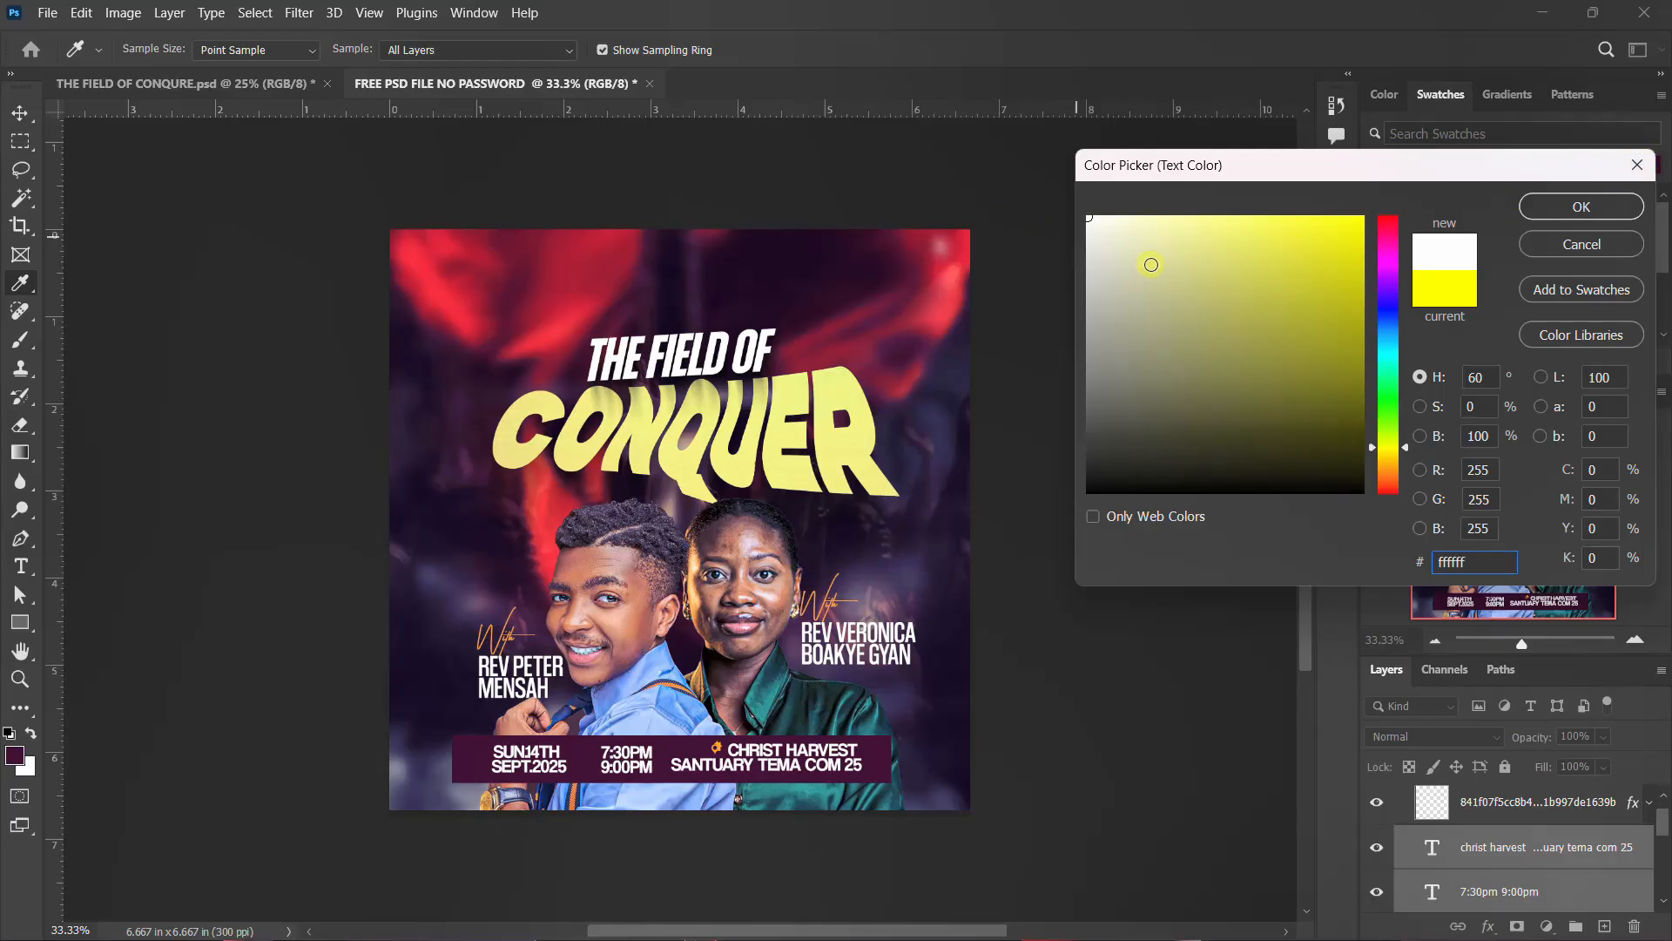
pyautogui.moveTo(1162, 209); pyautogui.dragTo(1162, 216)
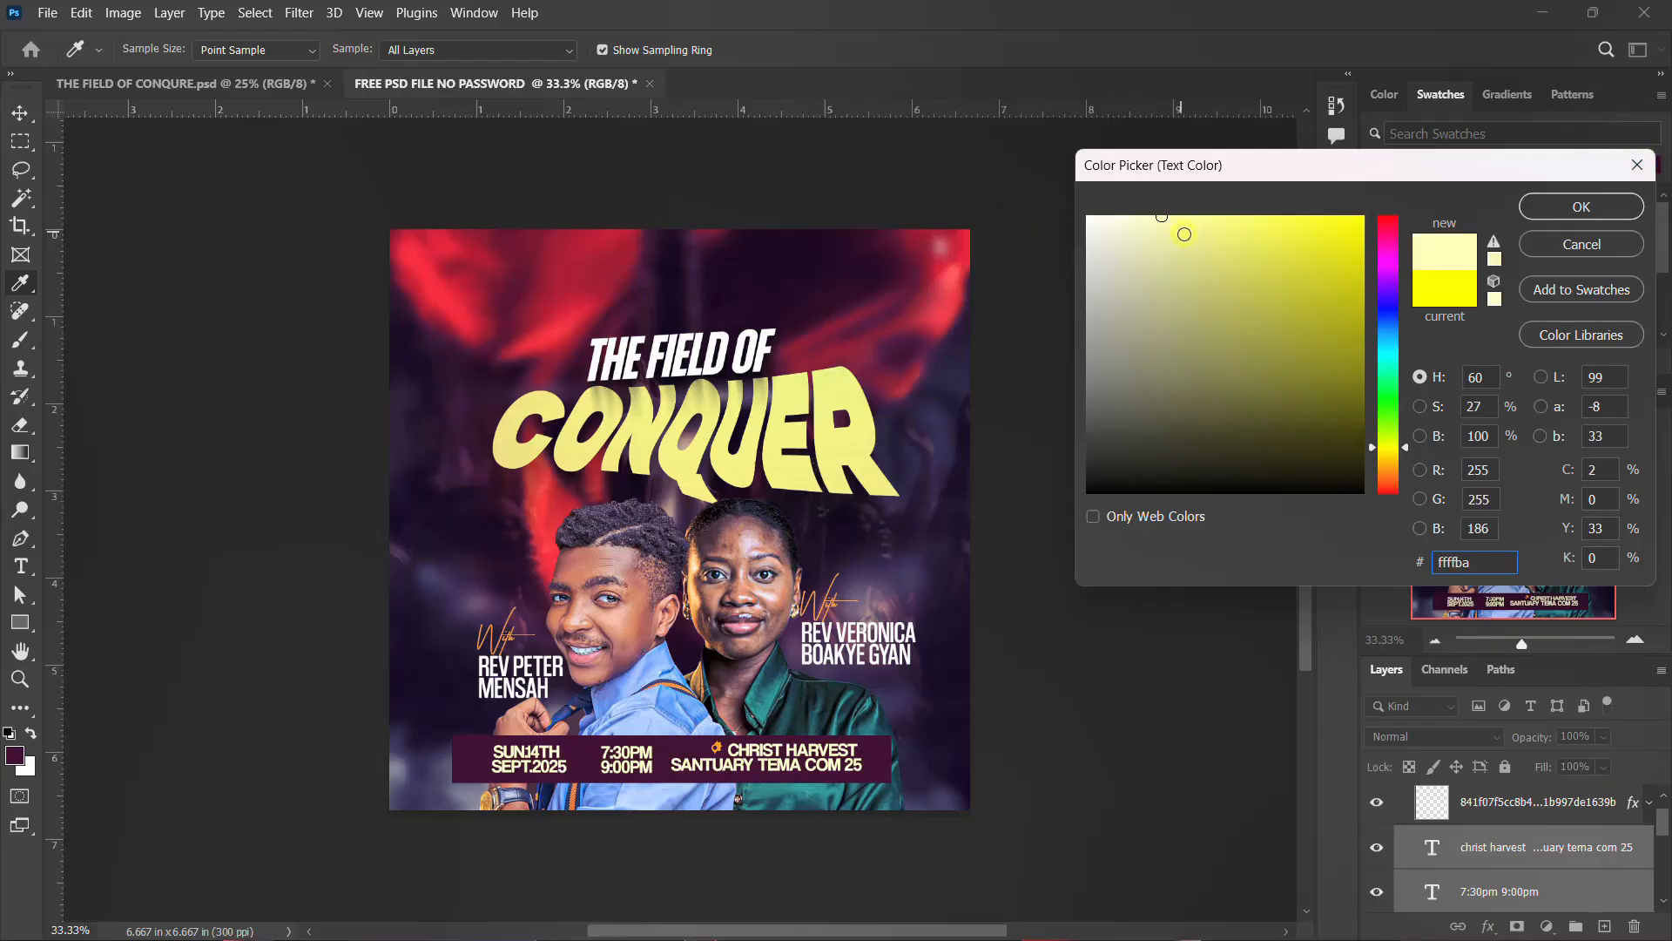
pyautogui.click(1582, 206)
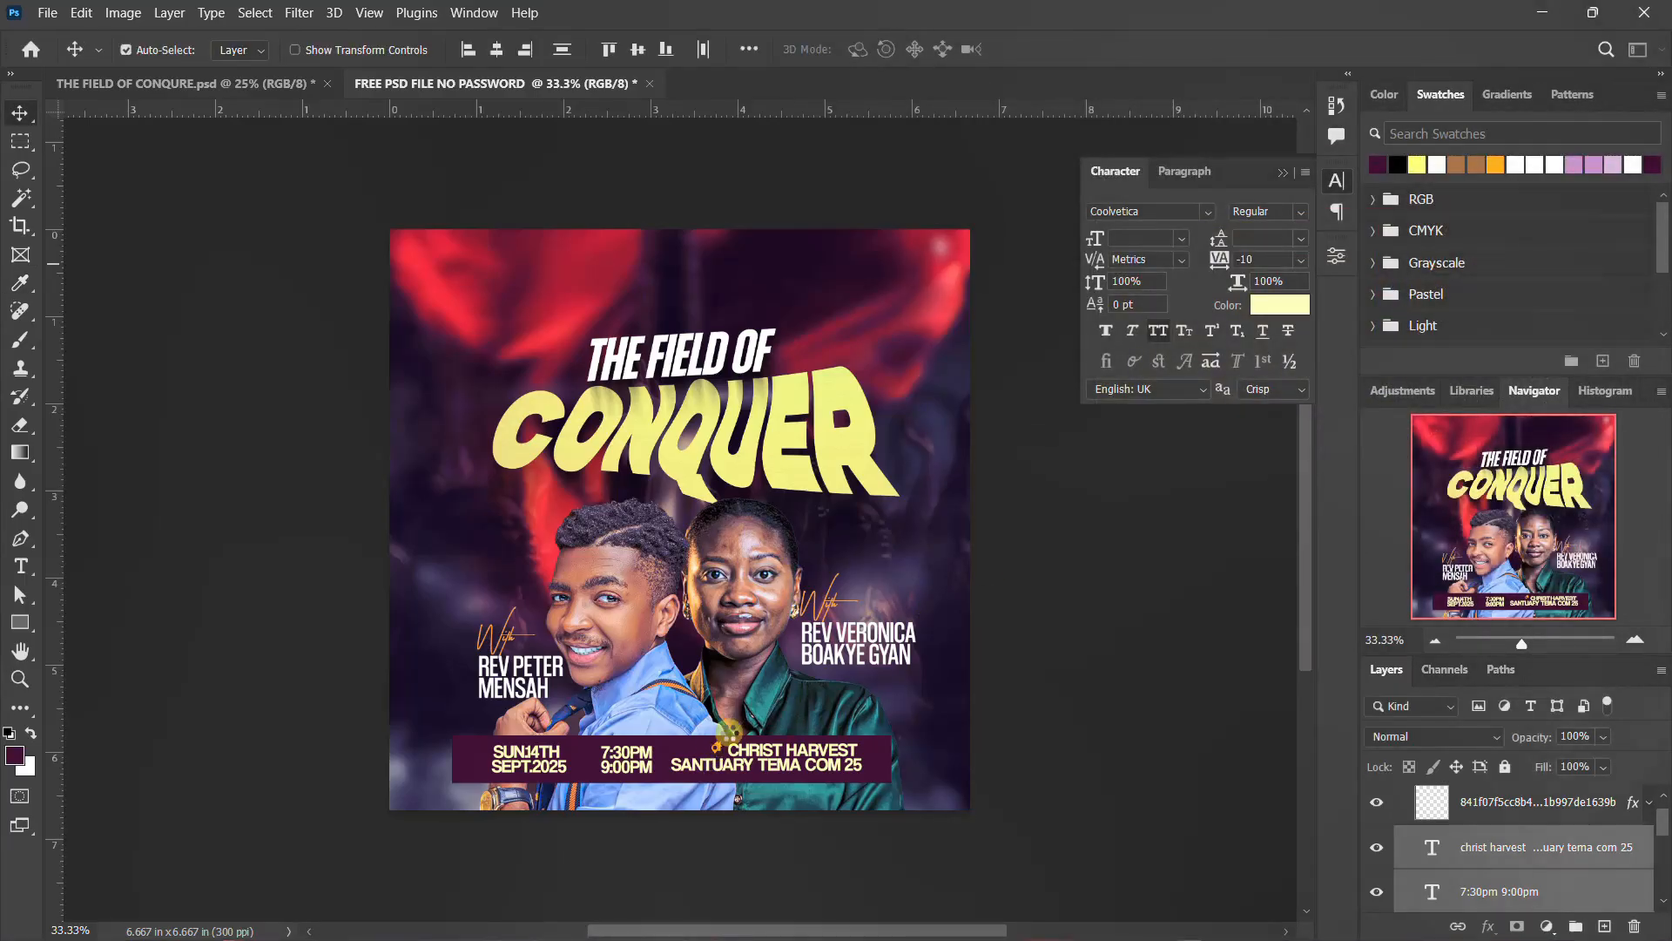
pyautogui.click(1338, 183)
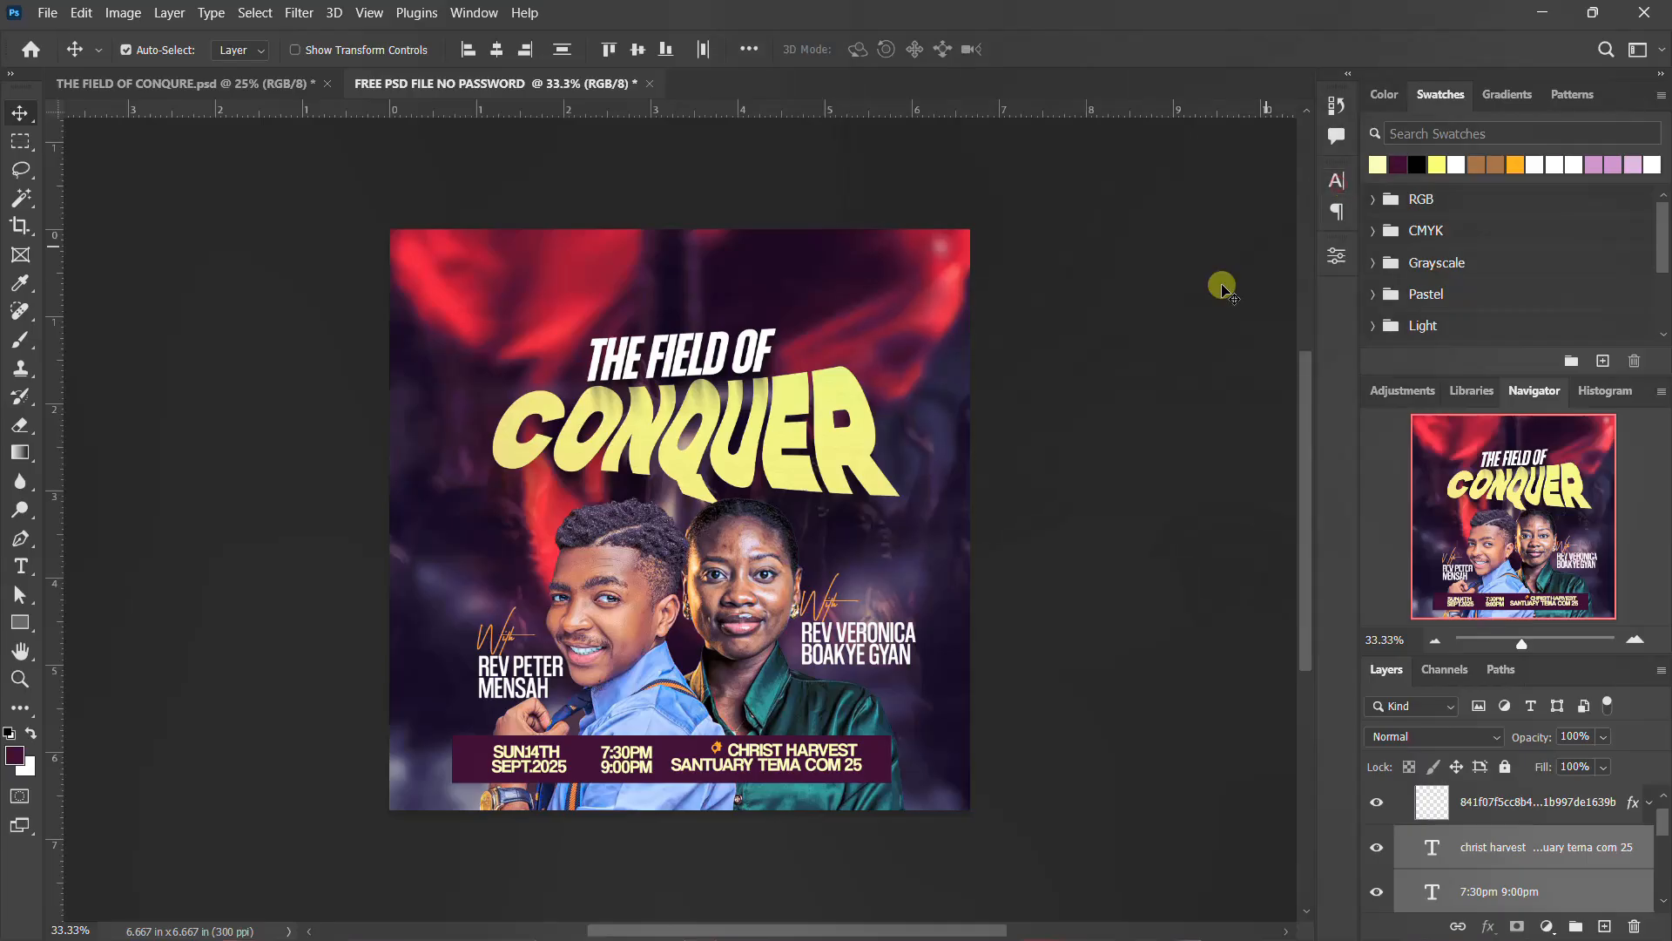
# Try black and white for the color overlay on the small icon beside the venue text, then set it to orange ff9600
pyautogui.click(1537, 802)
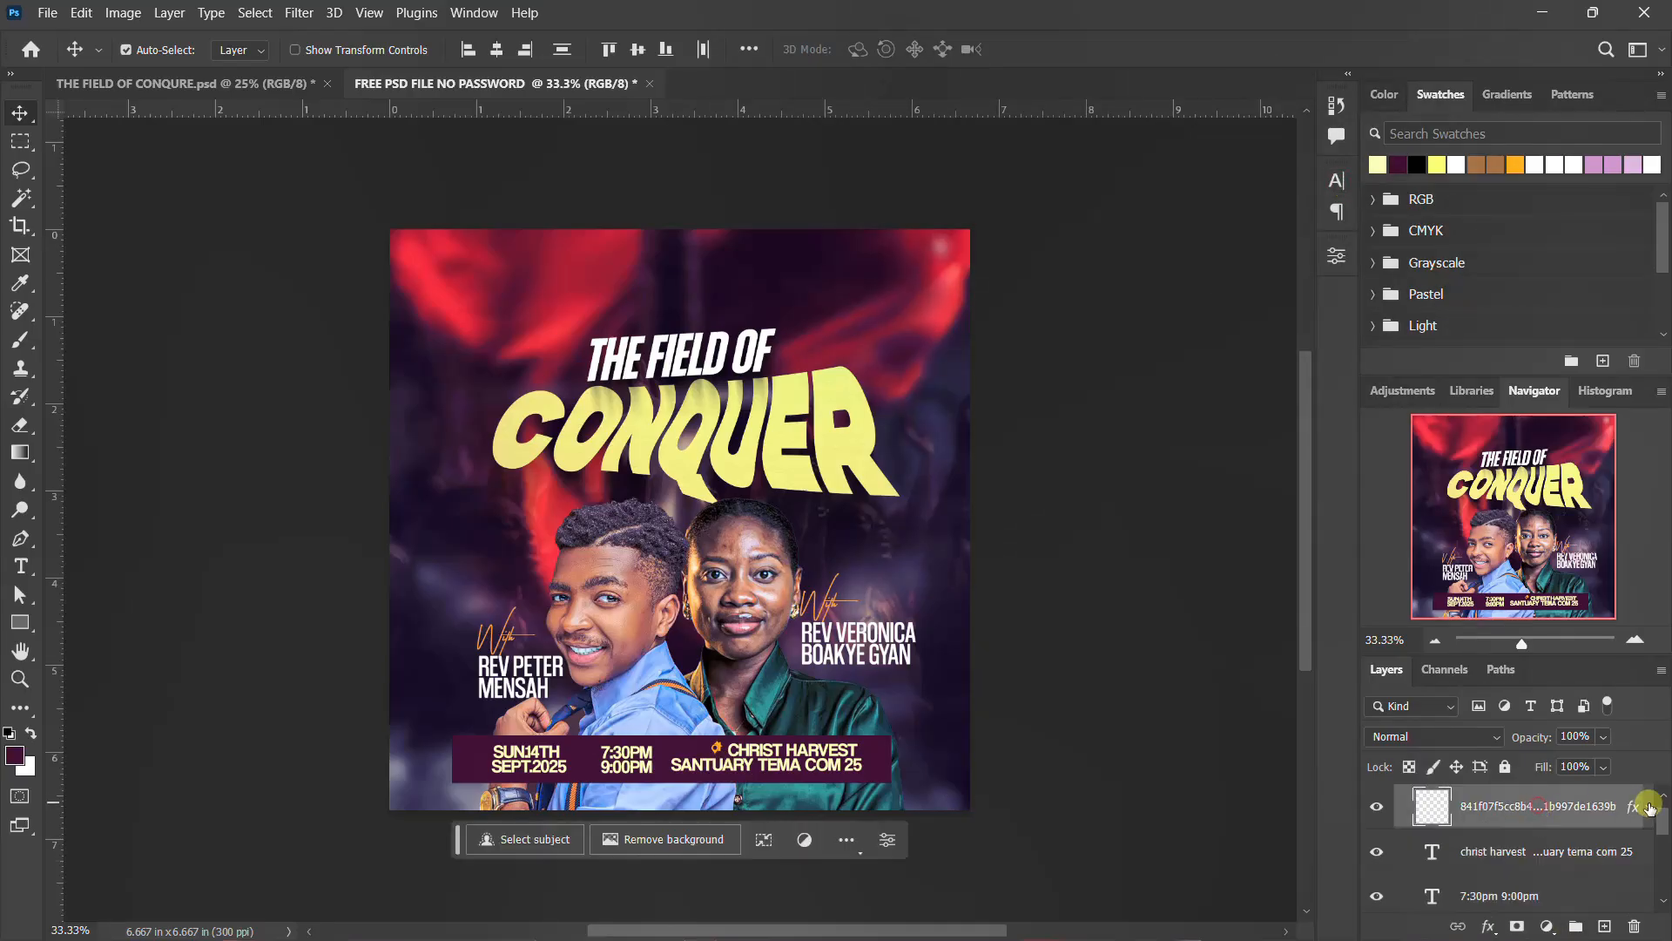
pyautogui.click(1648, 802)
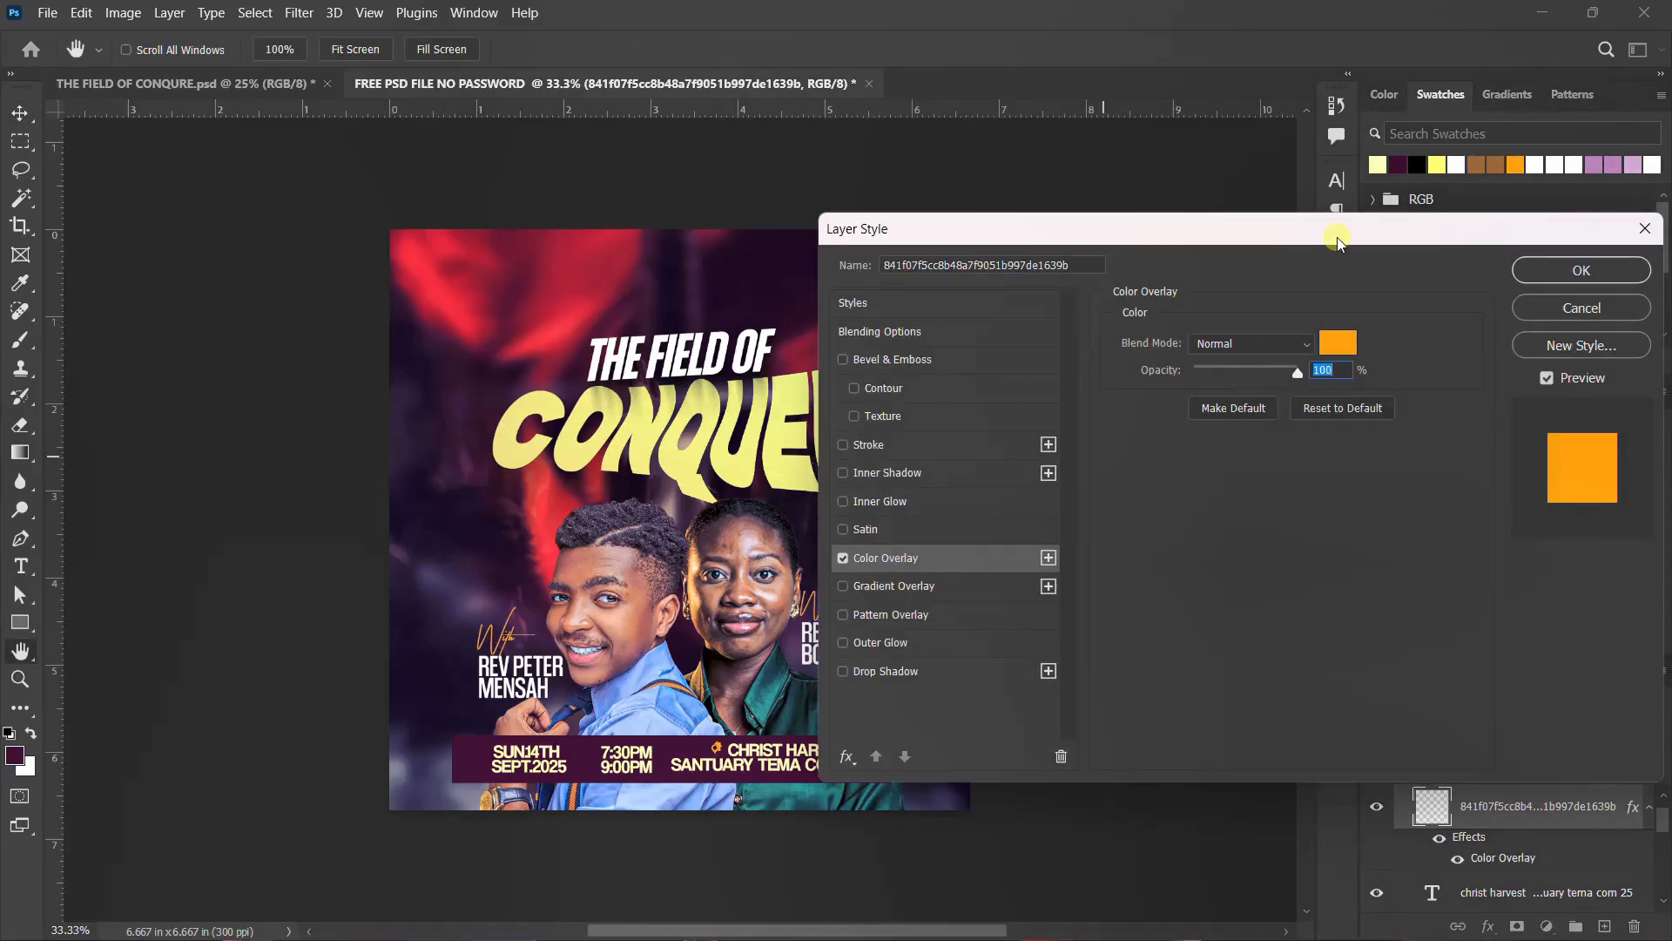
pyautogui.moveTo(1339, 241); pyautogui.dragTo(1408, 235)
pyautogui.click(1418, 341)
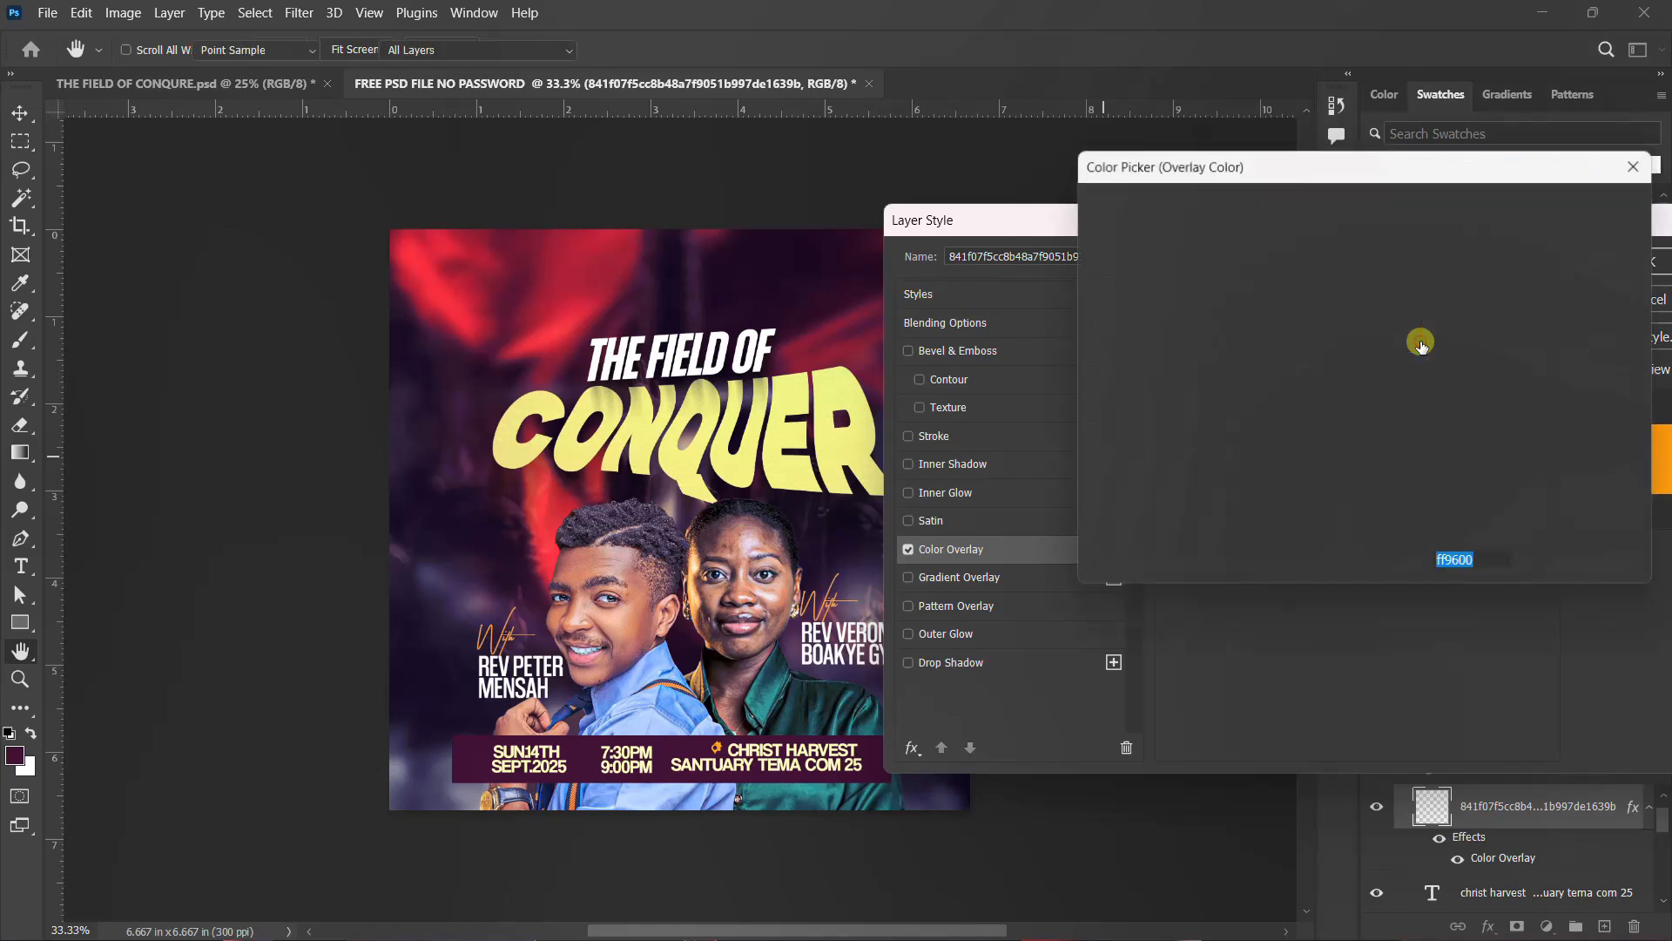
pyautogui.moveTo(1161, 382); pyautogui.dragTo(1069, 559)
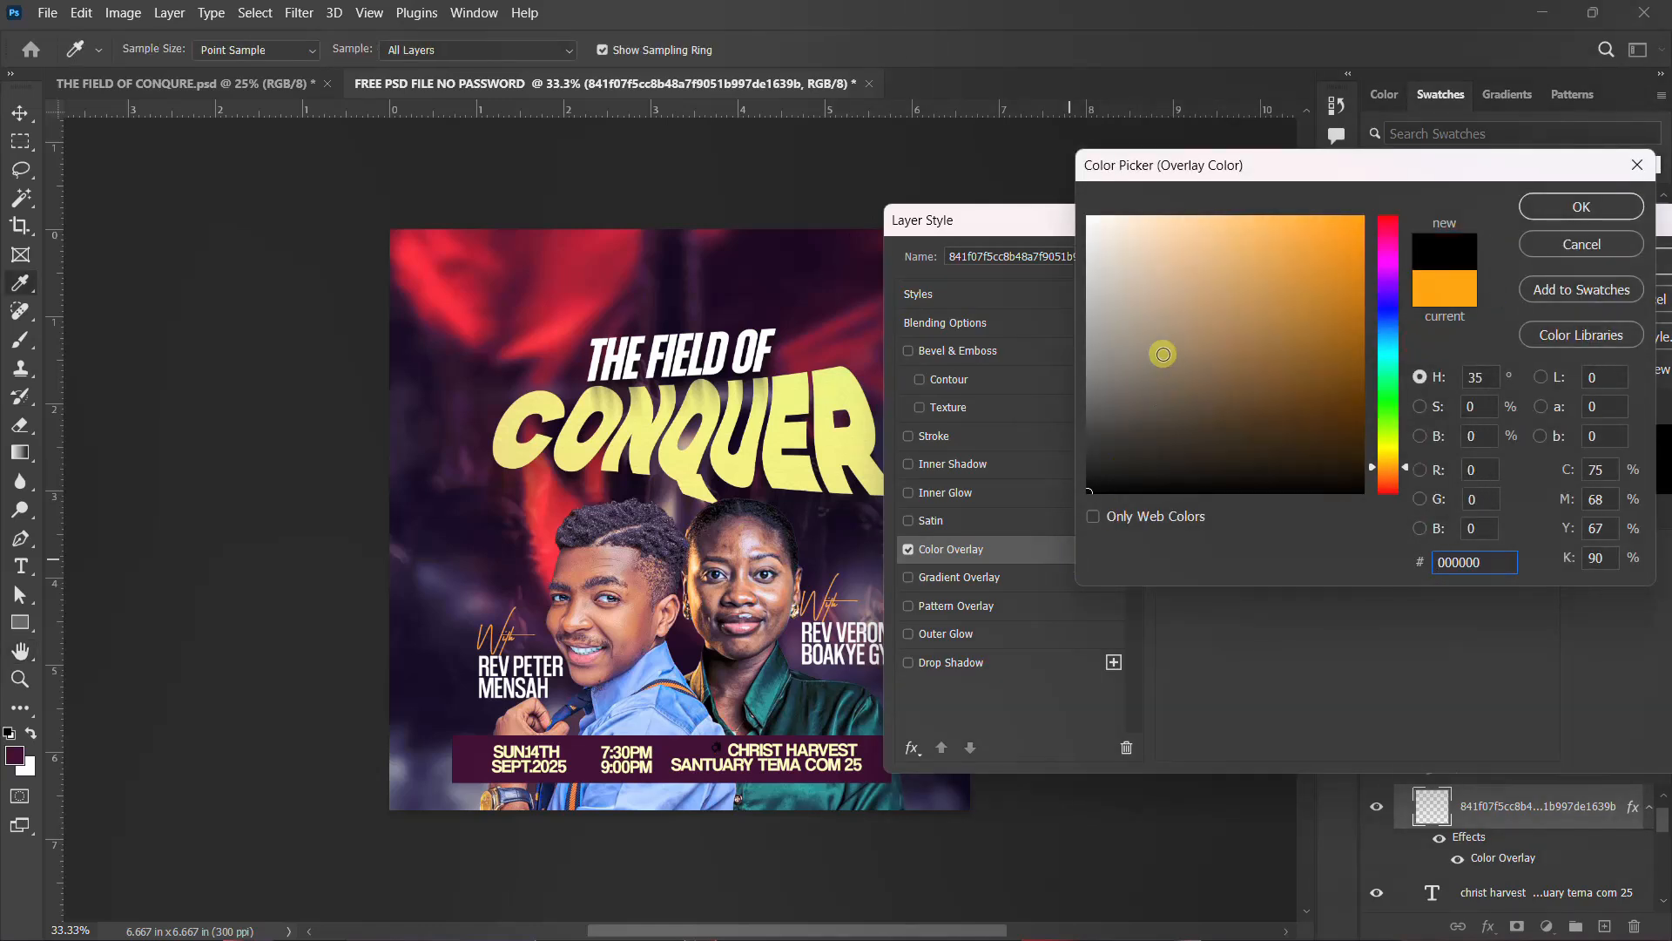
pyautogui.moveTo(1165, 347); pyautogui.dragTo(1049, 196)
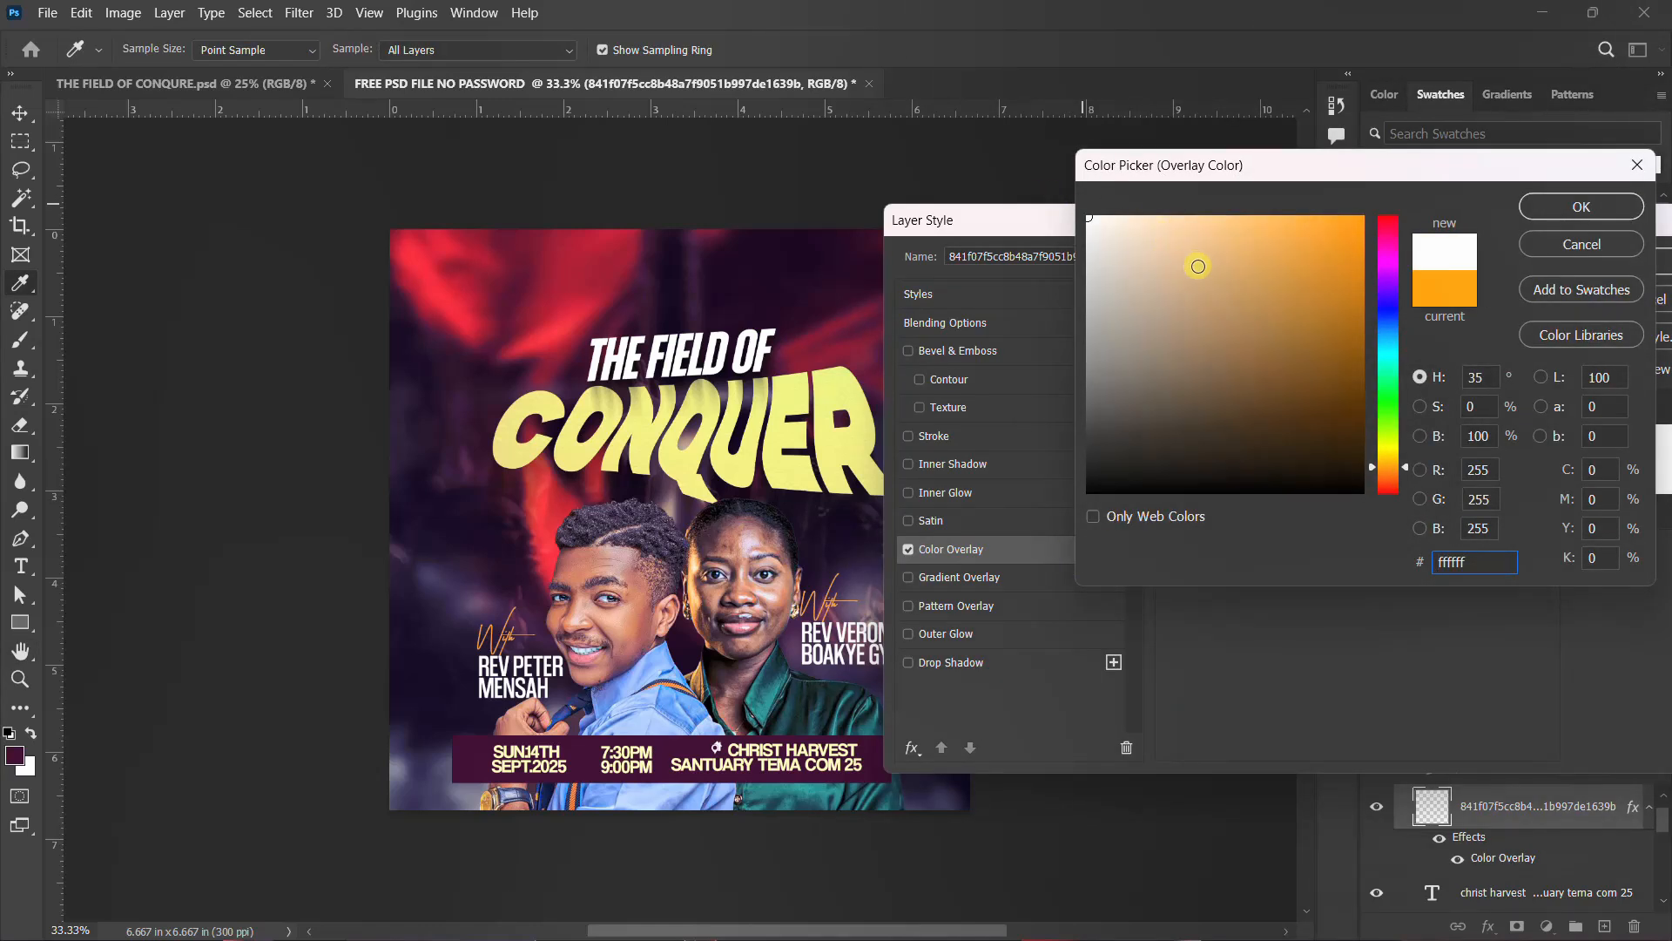
pyautogui.click(1340, 339)
pyautogui.moveTo(1315, 406)
pyautogui.mouseDown()
pyautogui.moveTo(1352, 485)
pyautogui.moveTo(1205, 250)
pyautogui.moveTo(1366, 213)
pyautogui.mouseUp()
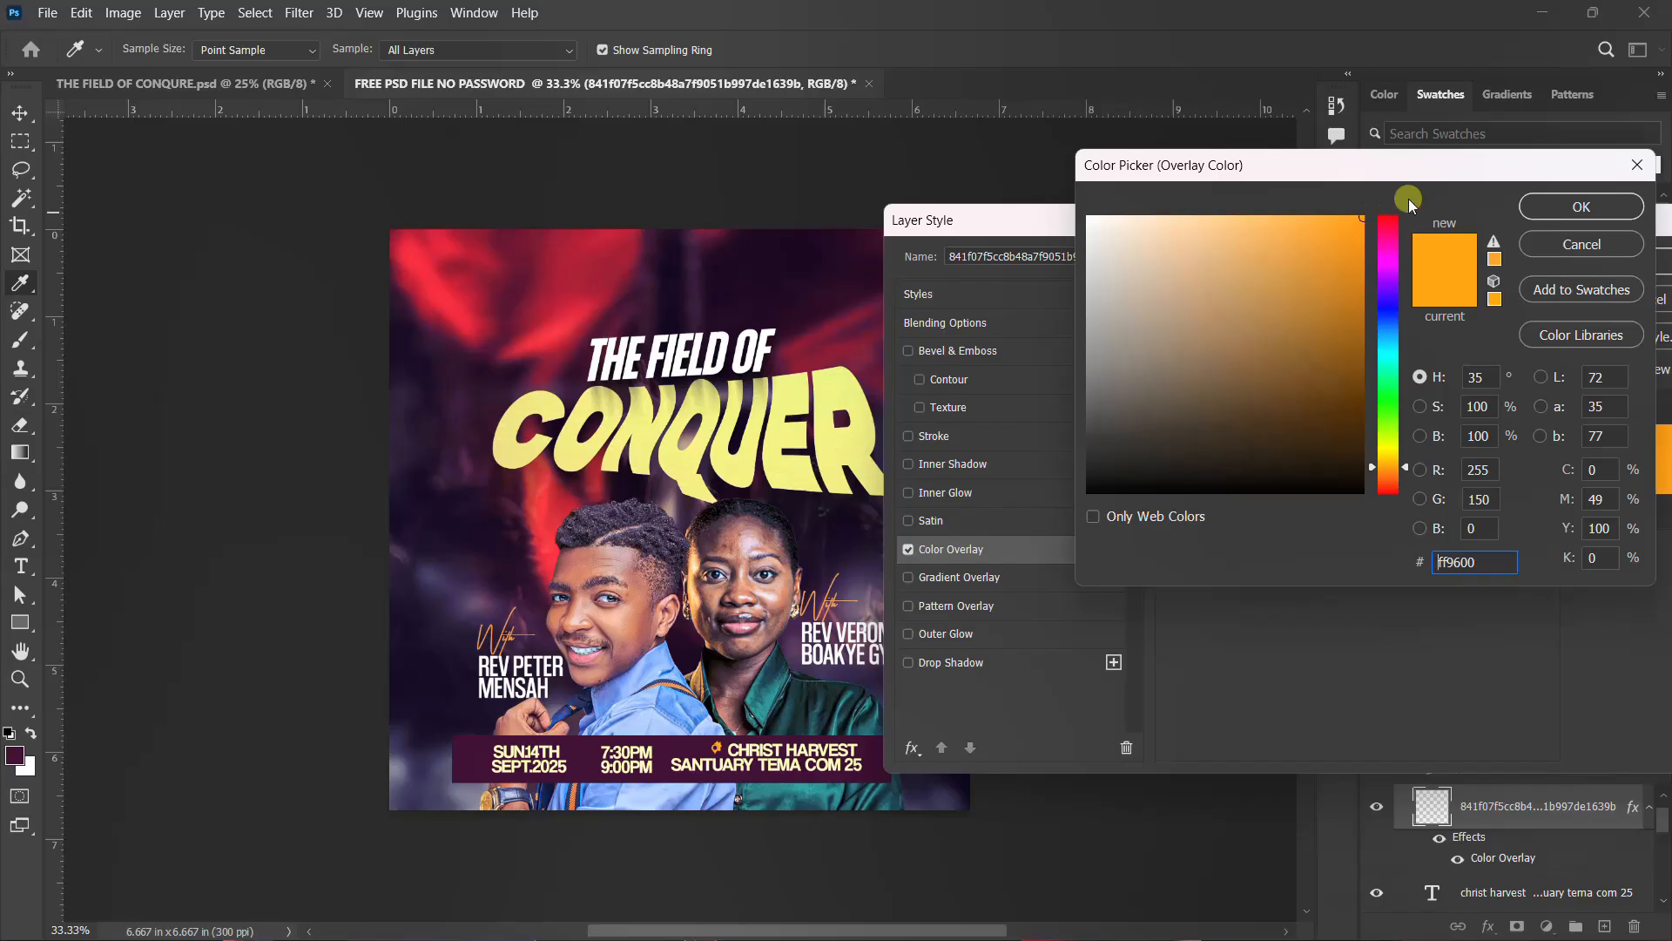
pyautogui.click(1562, 207)
pyautogui.click(1630, 259)
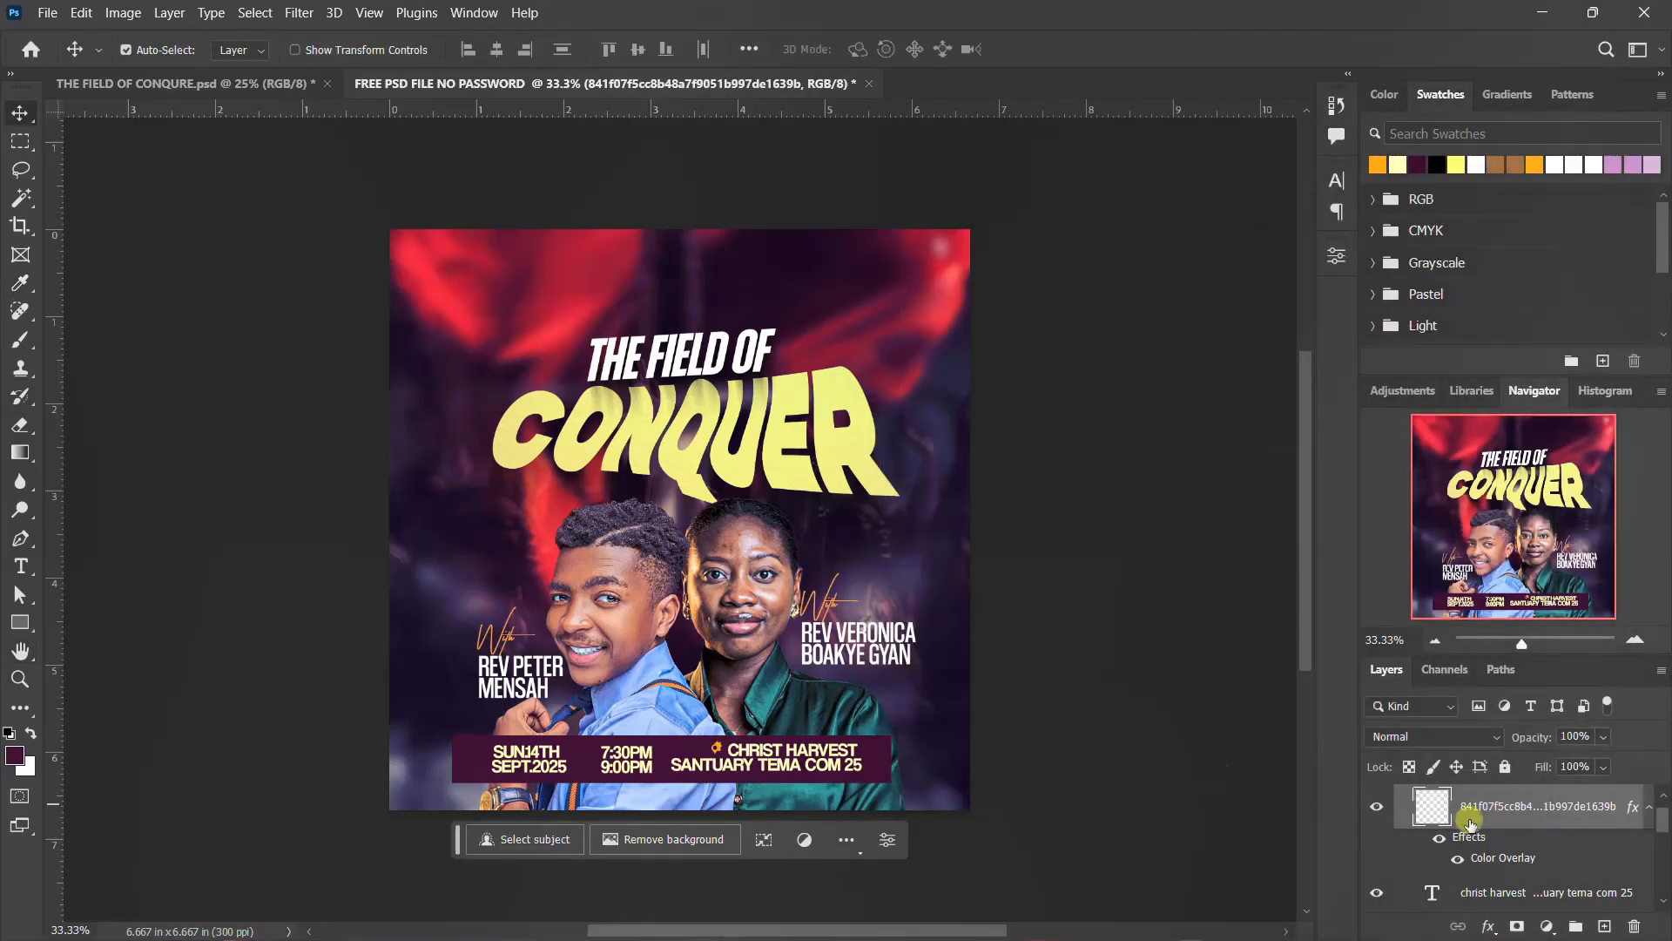
# Collapse the DETAILS group and stamp all visible layers into a new merged layer above it
pyautogui.click(1649, 806)
pyautogui.scroll(1, 1434, 834)
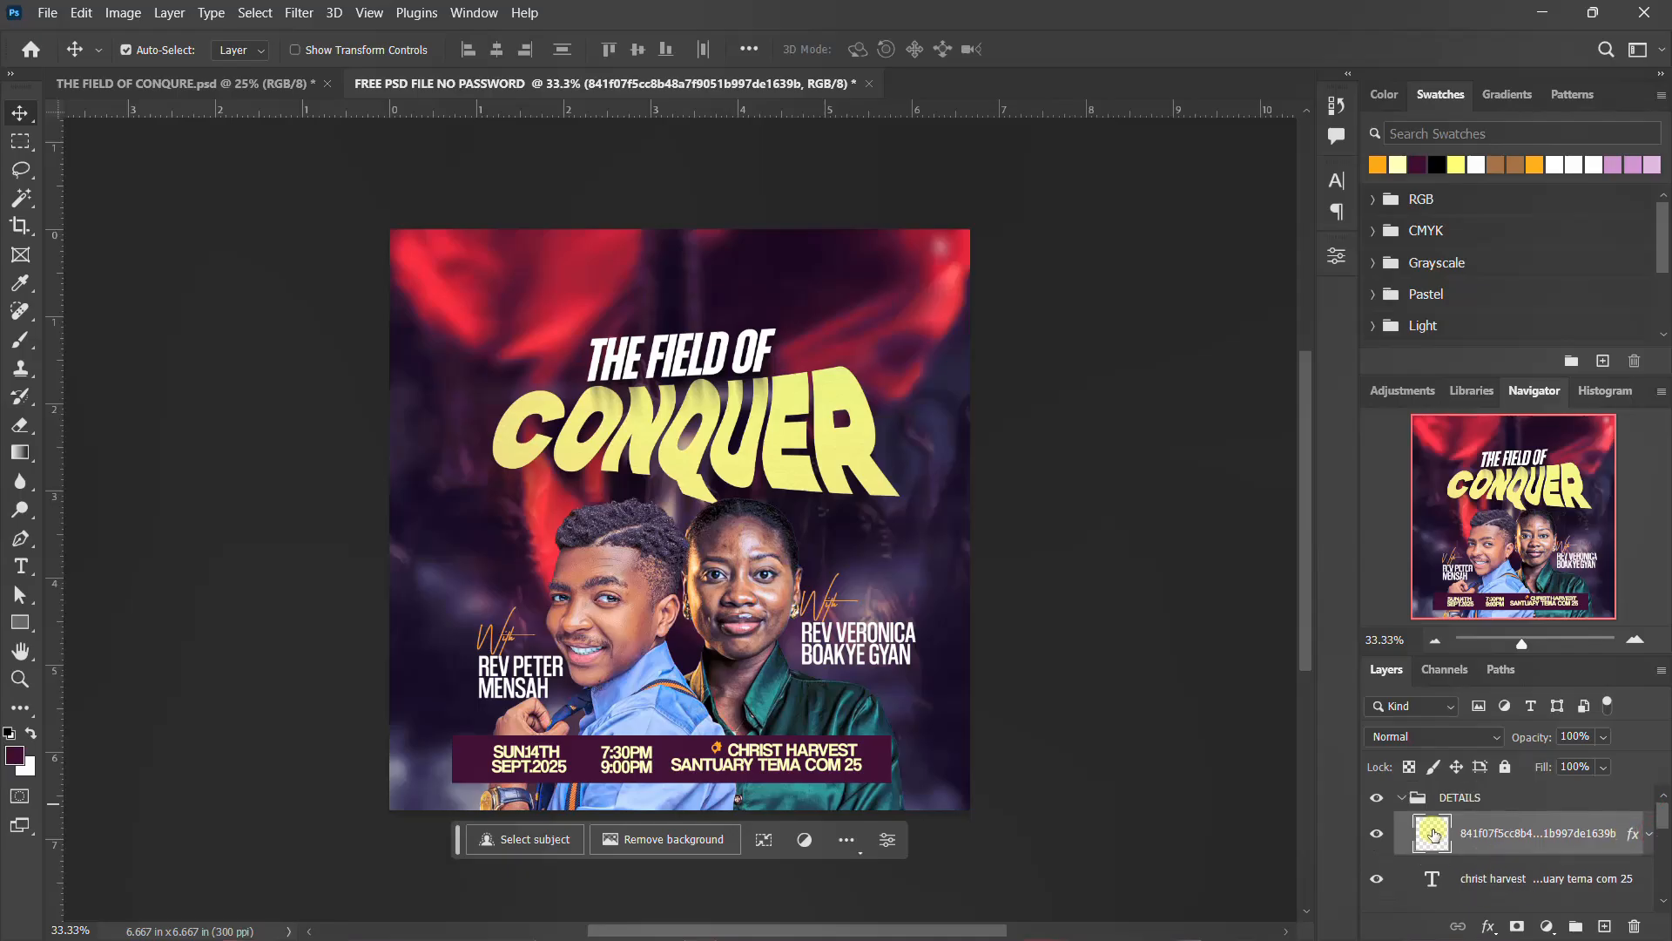
pyautogui.click(1402, 797)
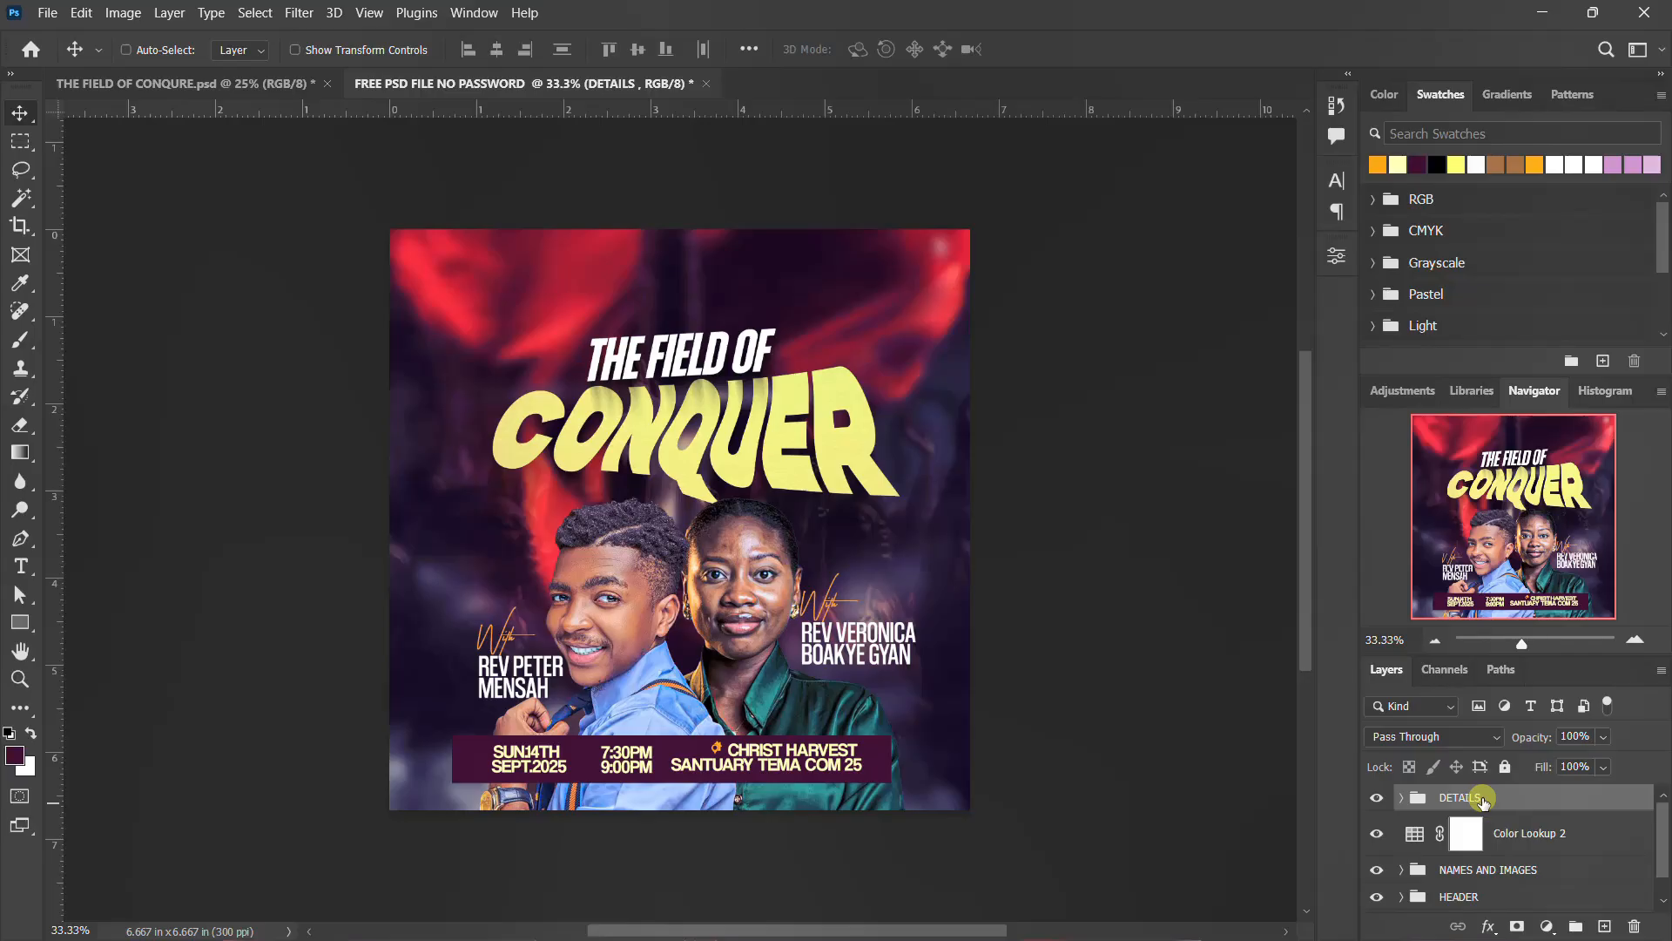
pyautogui.hotkey('ctrl', 'shift', 'alt', 'e')
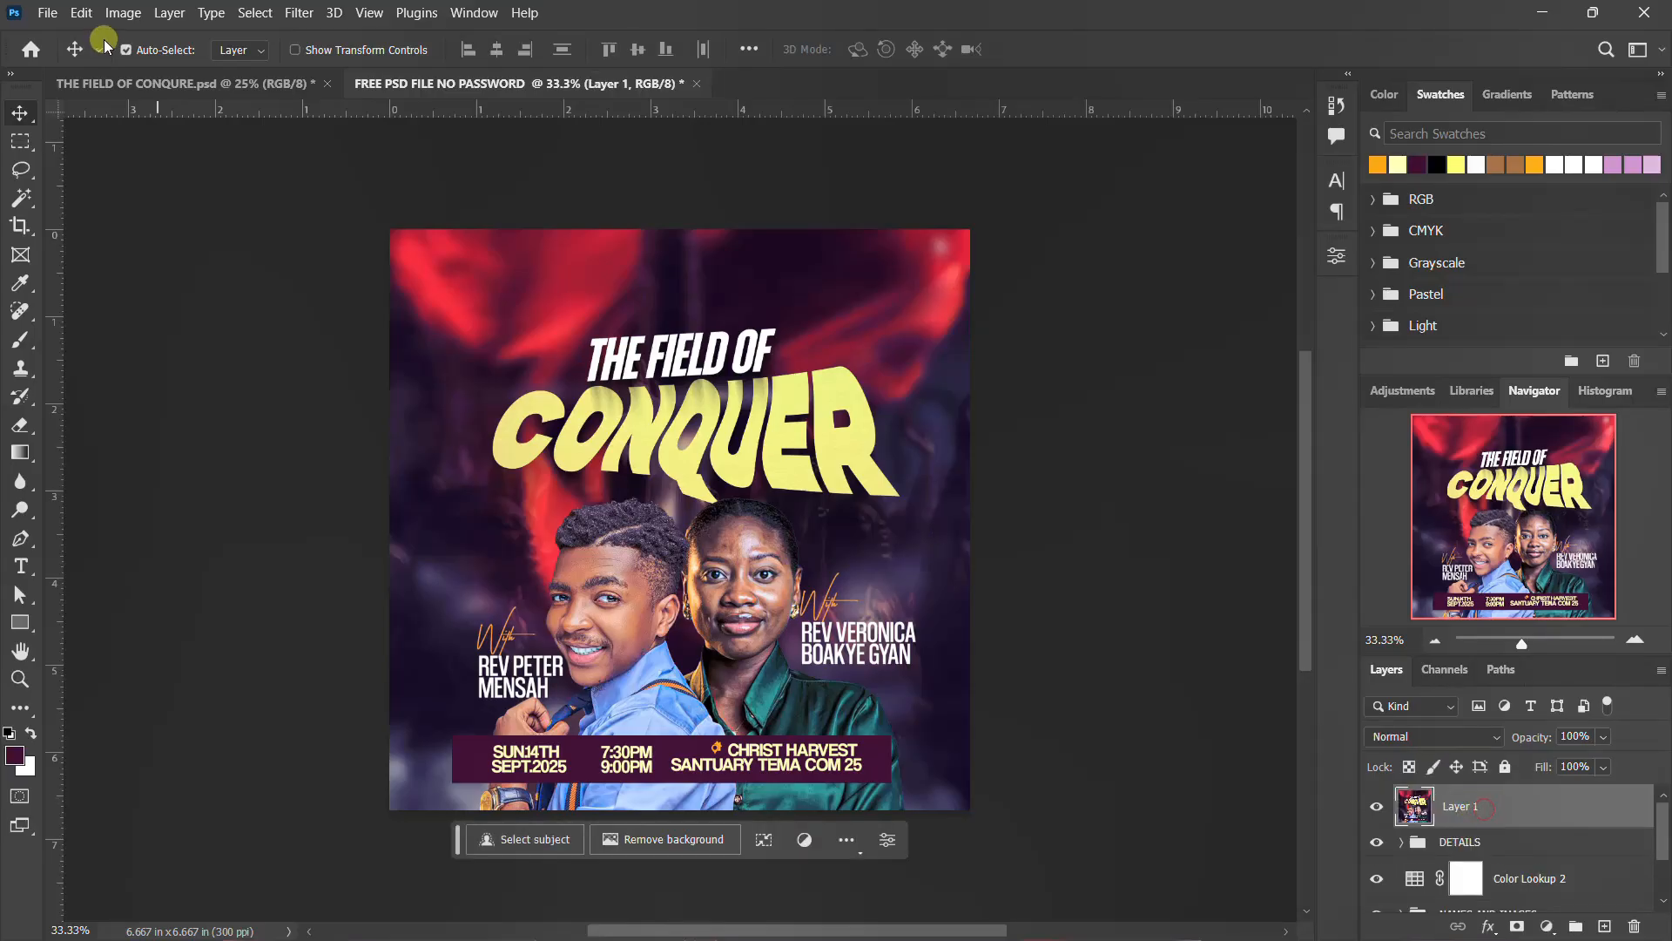
# Apply the Camera Raw Filter to the merged layer with Texture +27, Clarity -3 and Dehaze +25, comparing before and after
pyautogui.click(299, 12)
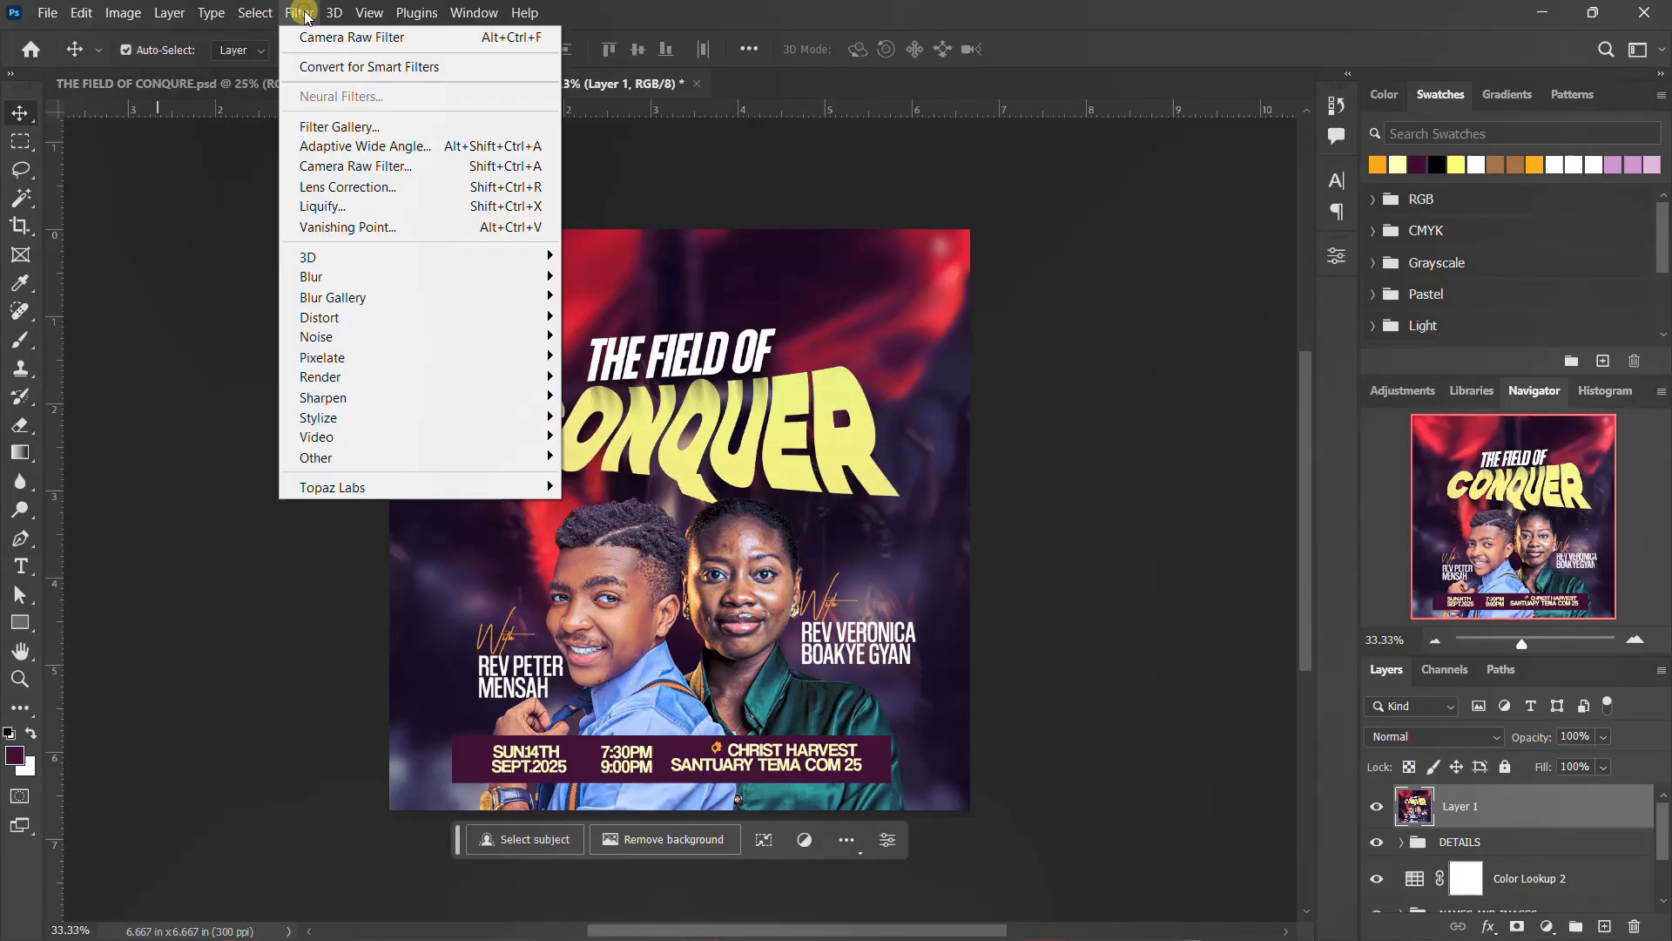
pyautogui.click(384, 165)
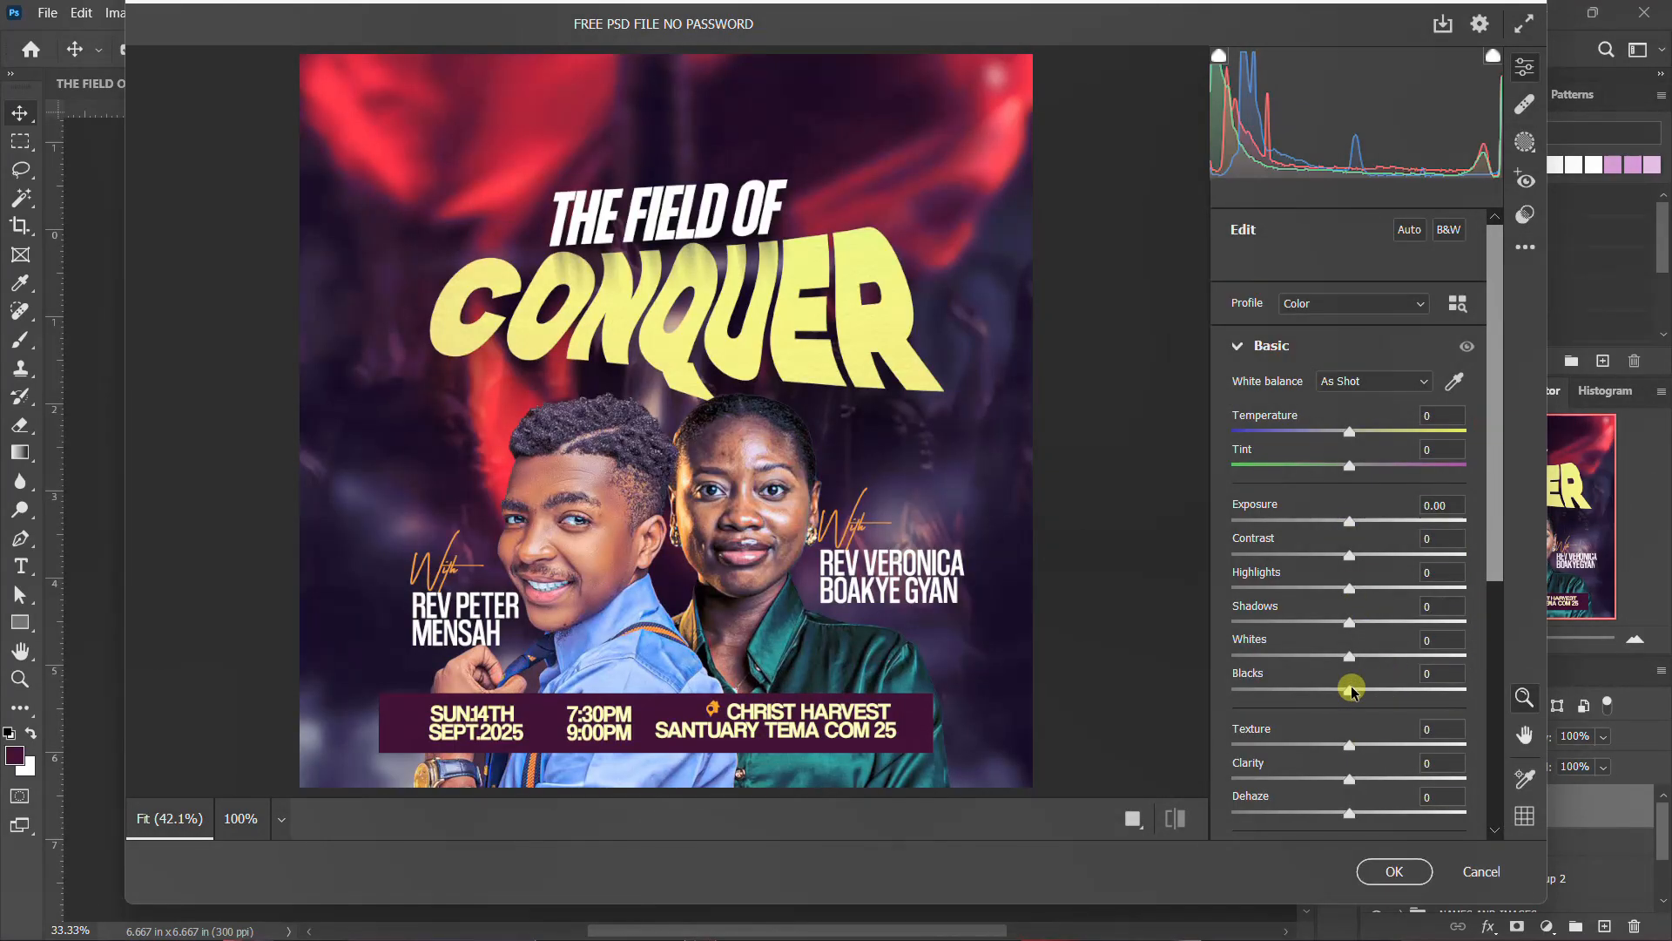
pyautogui.moveTo(1350, 782)
pyautogui.mouseDown()
pyautogui.moveTo(1500, 797)
pyautogui.moveTo(1130, 803)
pyautogui.moveTo(1324, 776)
pyautogui.moveTo(1303, 778)
pyautogui.moveTo(1345, 788)
pyautogui.mouseUp()
pyautogui.moveTo(1353, 818)
pyautogui.mouseDown()
pyautogui.moveTo(1463, 813)
pyautogui.moveTo(1364, 827)
pyautogui.moveTo(1287, 814)
pyautogui.moveTo(1381, 811)
pyautogui.mouseUp()
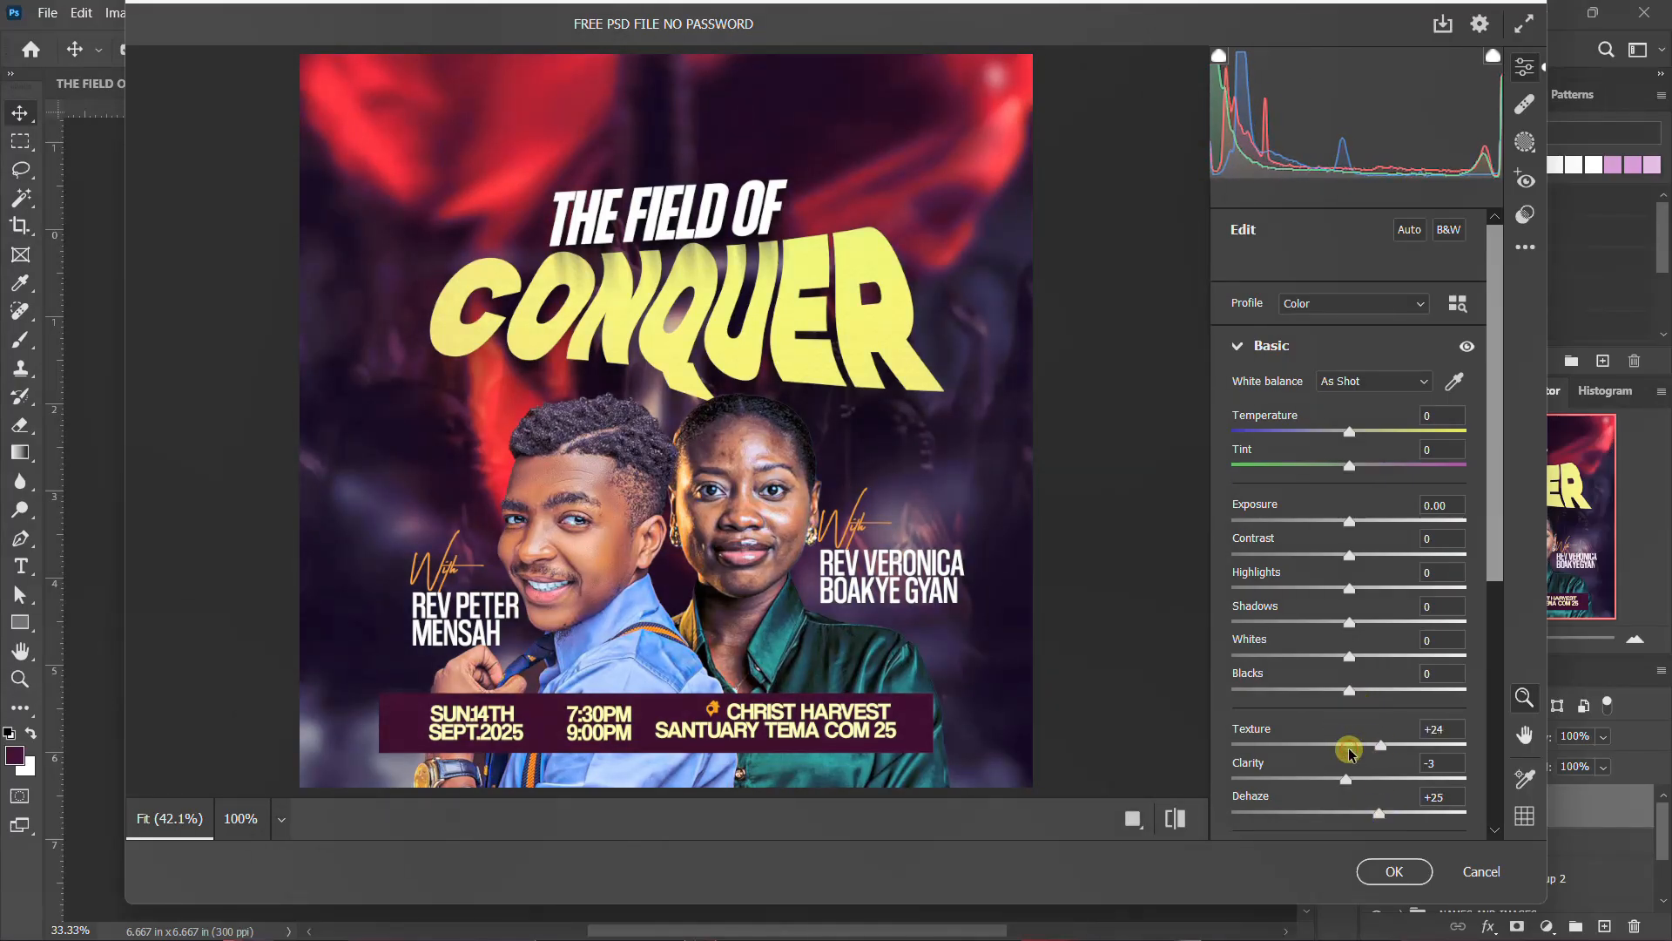
pyautogui.click(1131, 818)
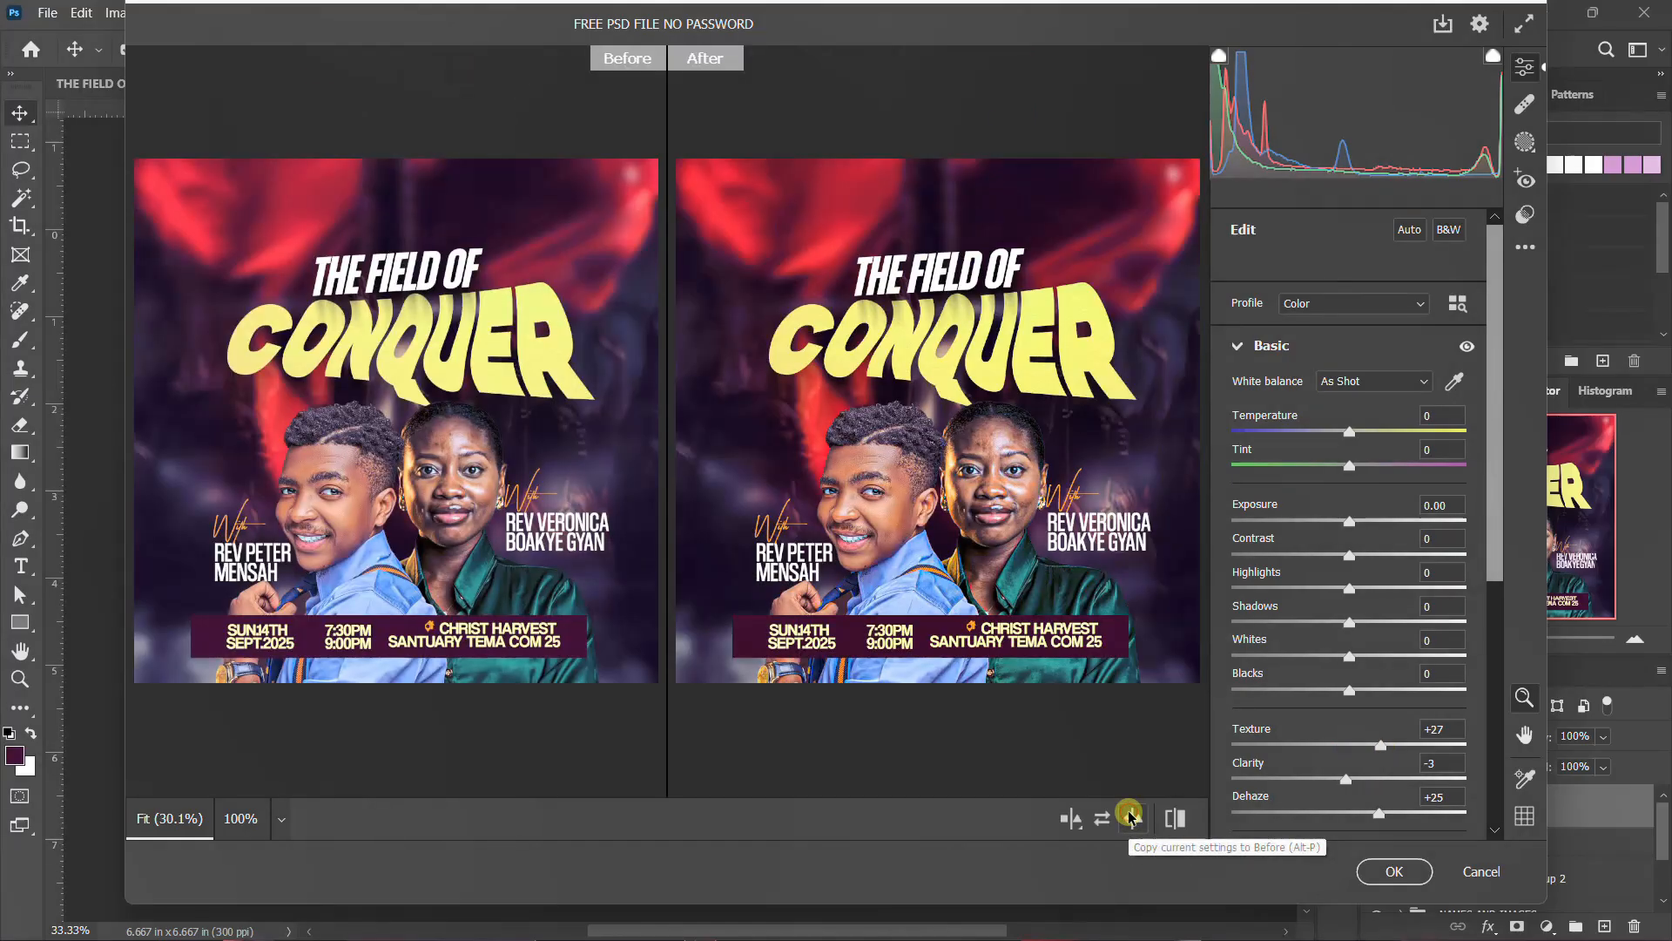
pyautogui.click(1394, 872)
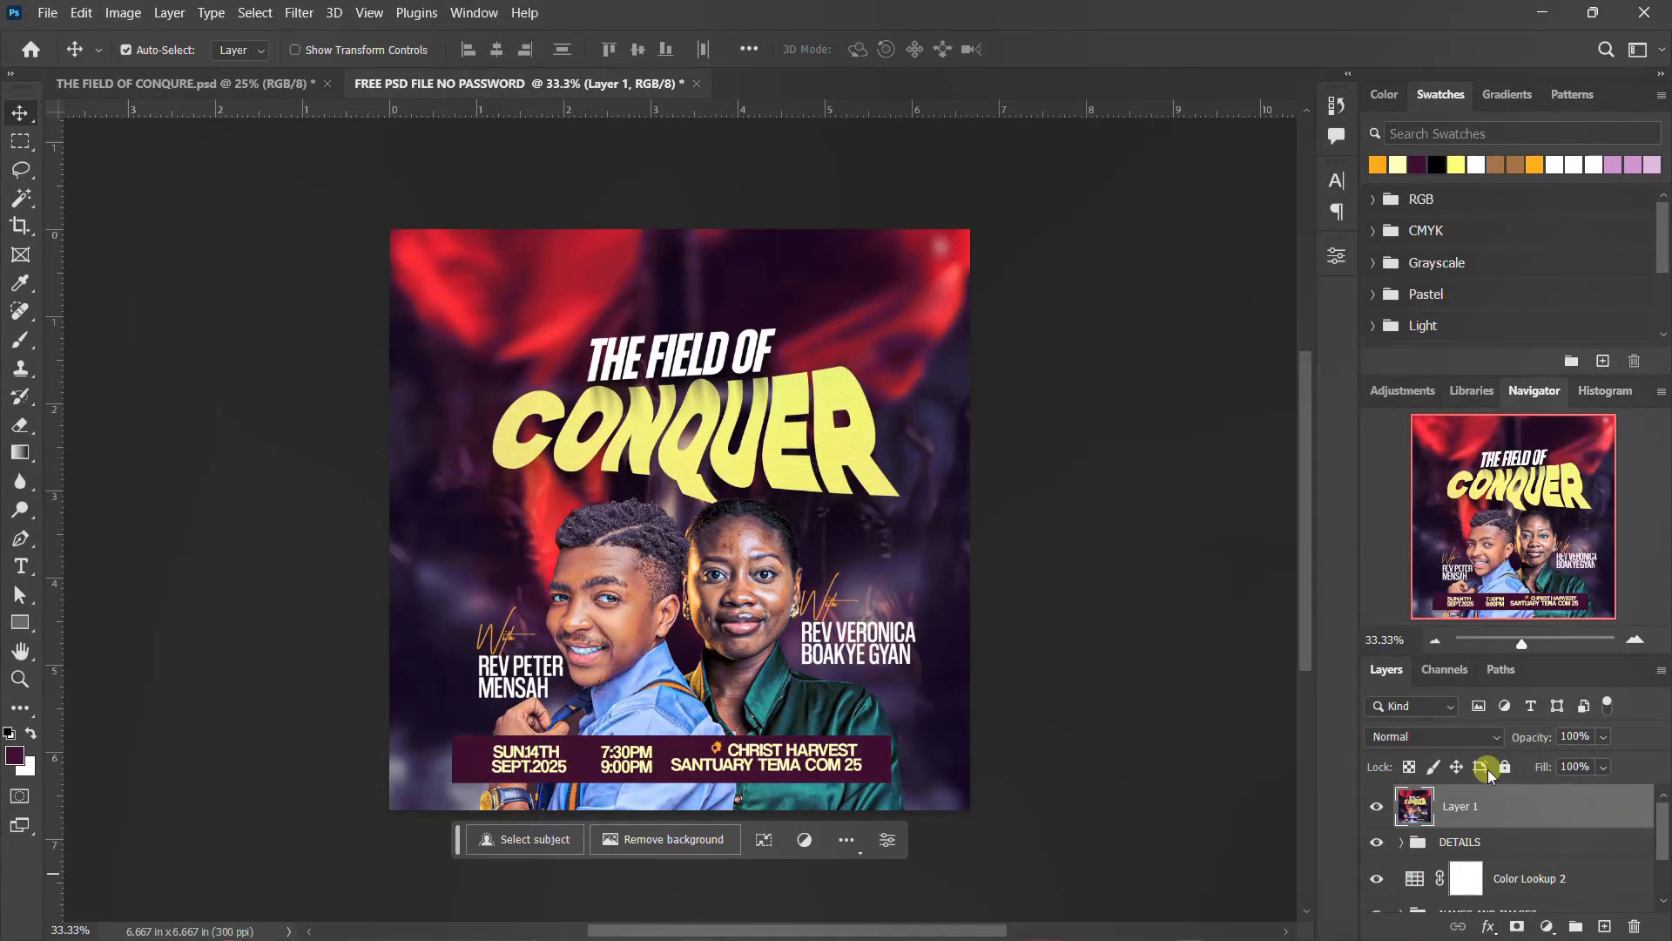
# Examine the filtered flyer up close and as a whole, checking the CONQUER title and the two portraits
pyautogui.scroll(1, 719, 523)
pyautogui.scroll(-3, 808, 449)
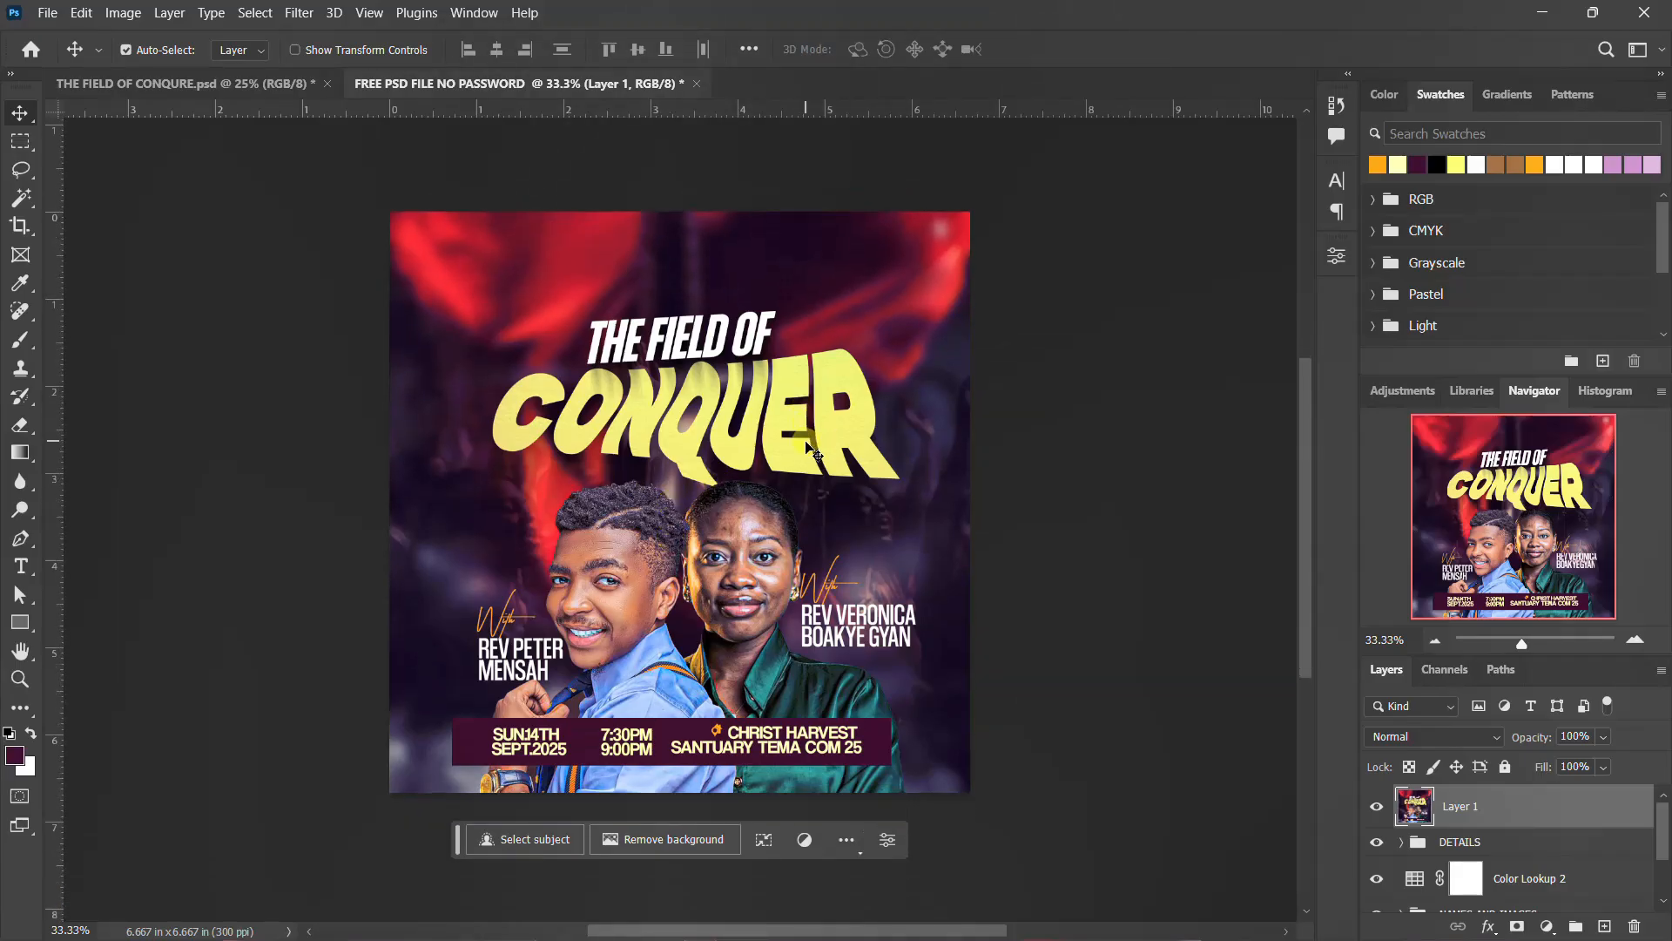
pyautogui.scroll(3, 808, 455)
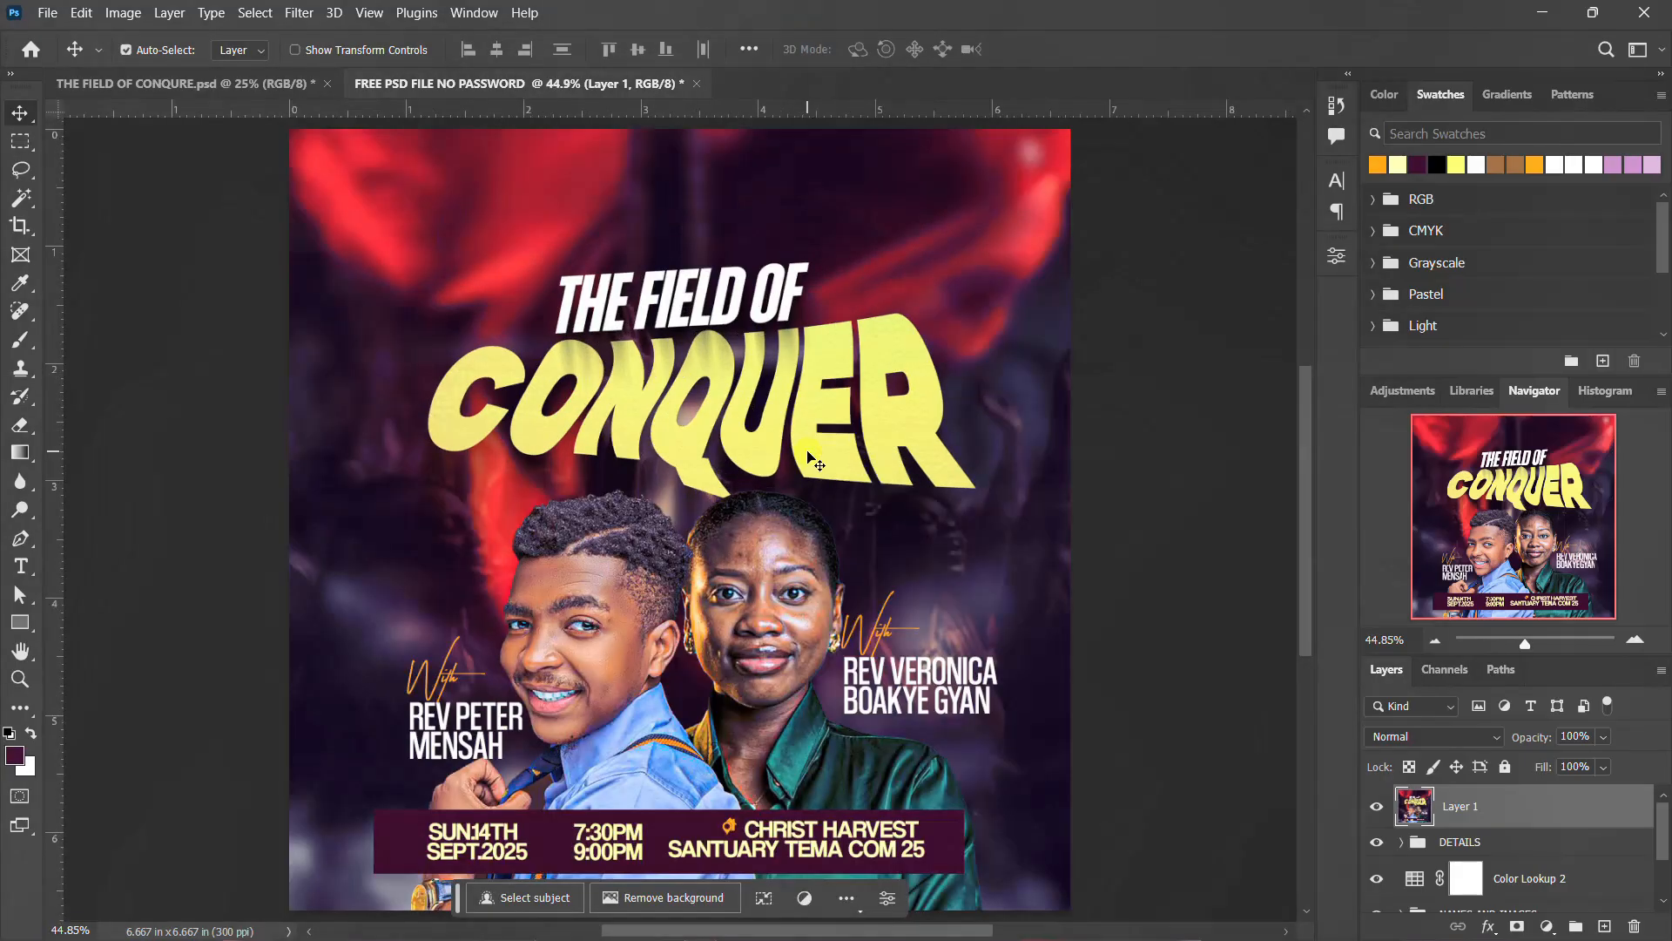
pyautogui.scroll(-3, 808, 456)
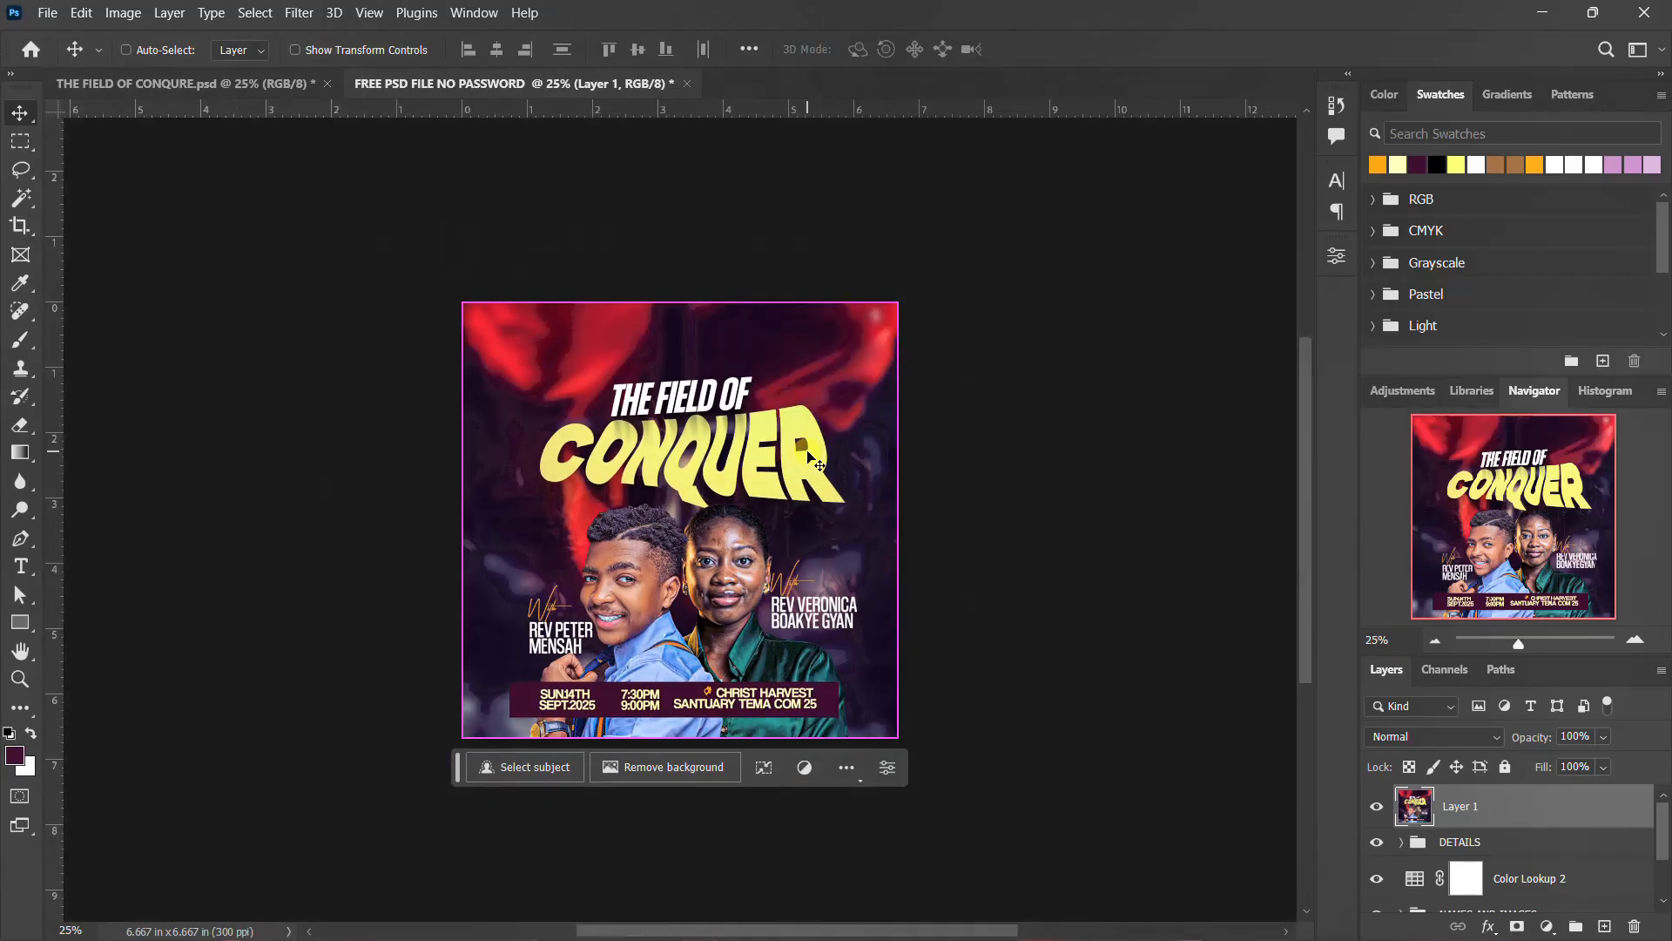
pyautogui.scroll(3, 808, 455)
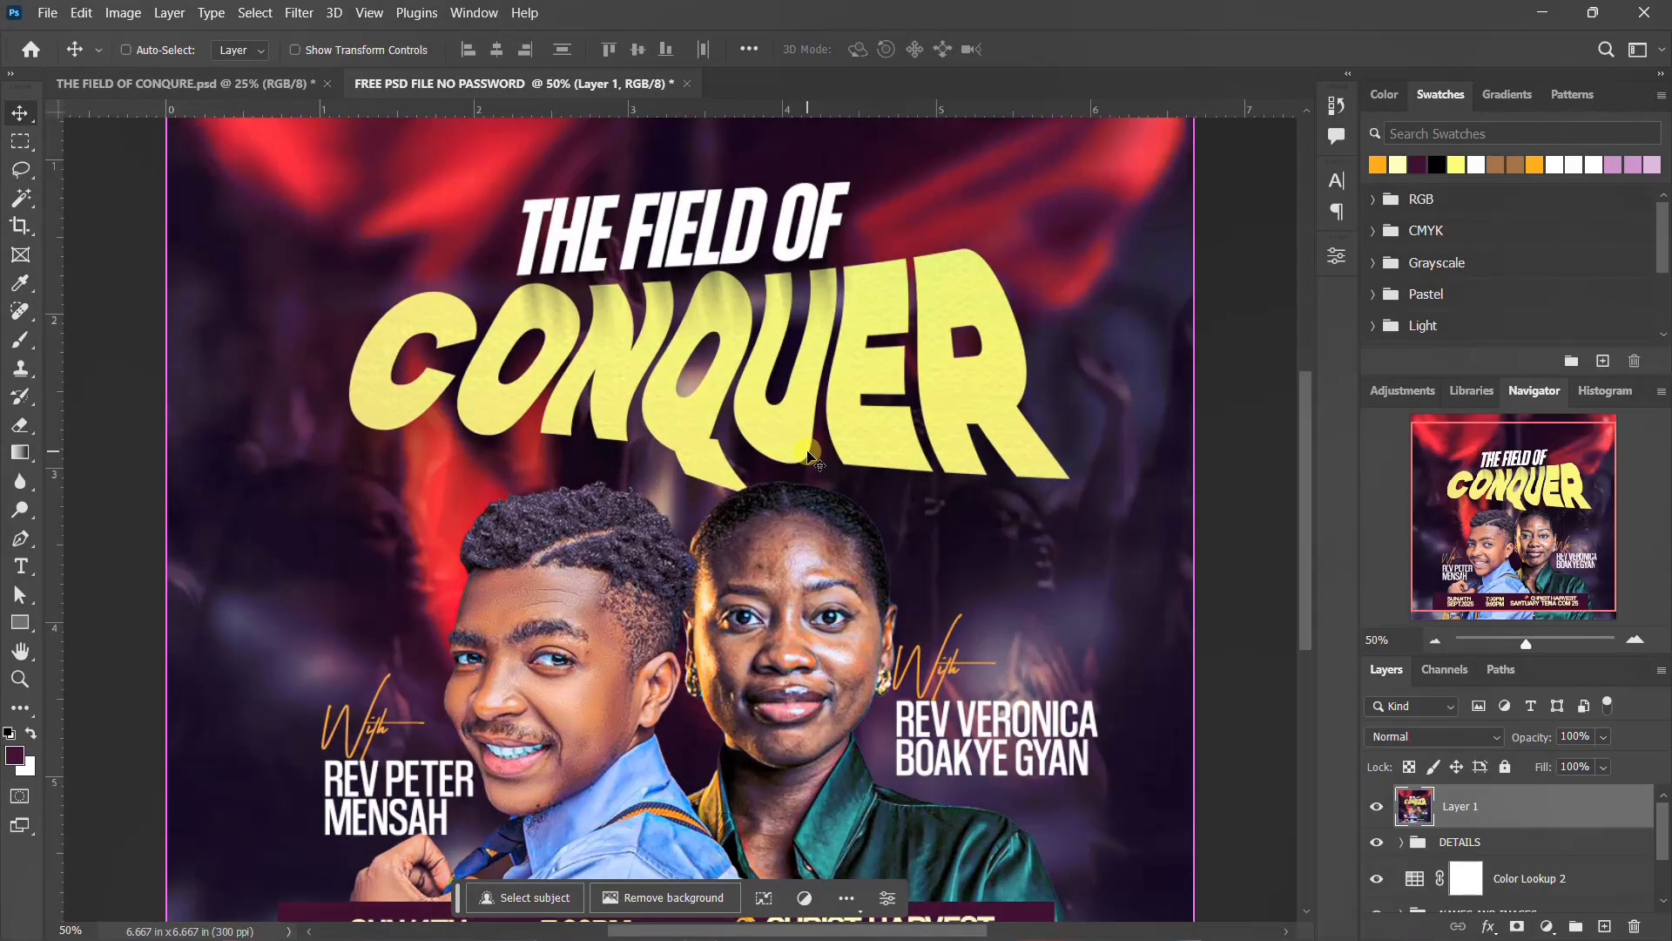
pyautogui.scroll(3, 808, 456)
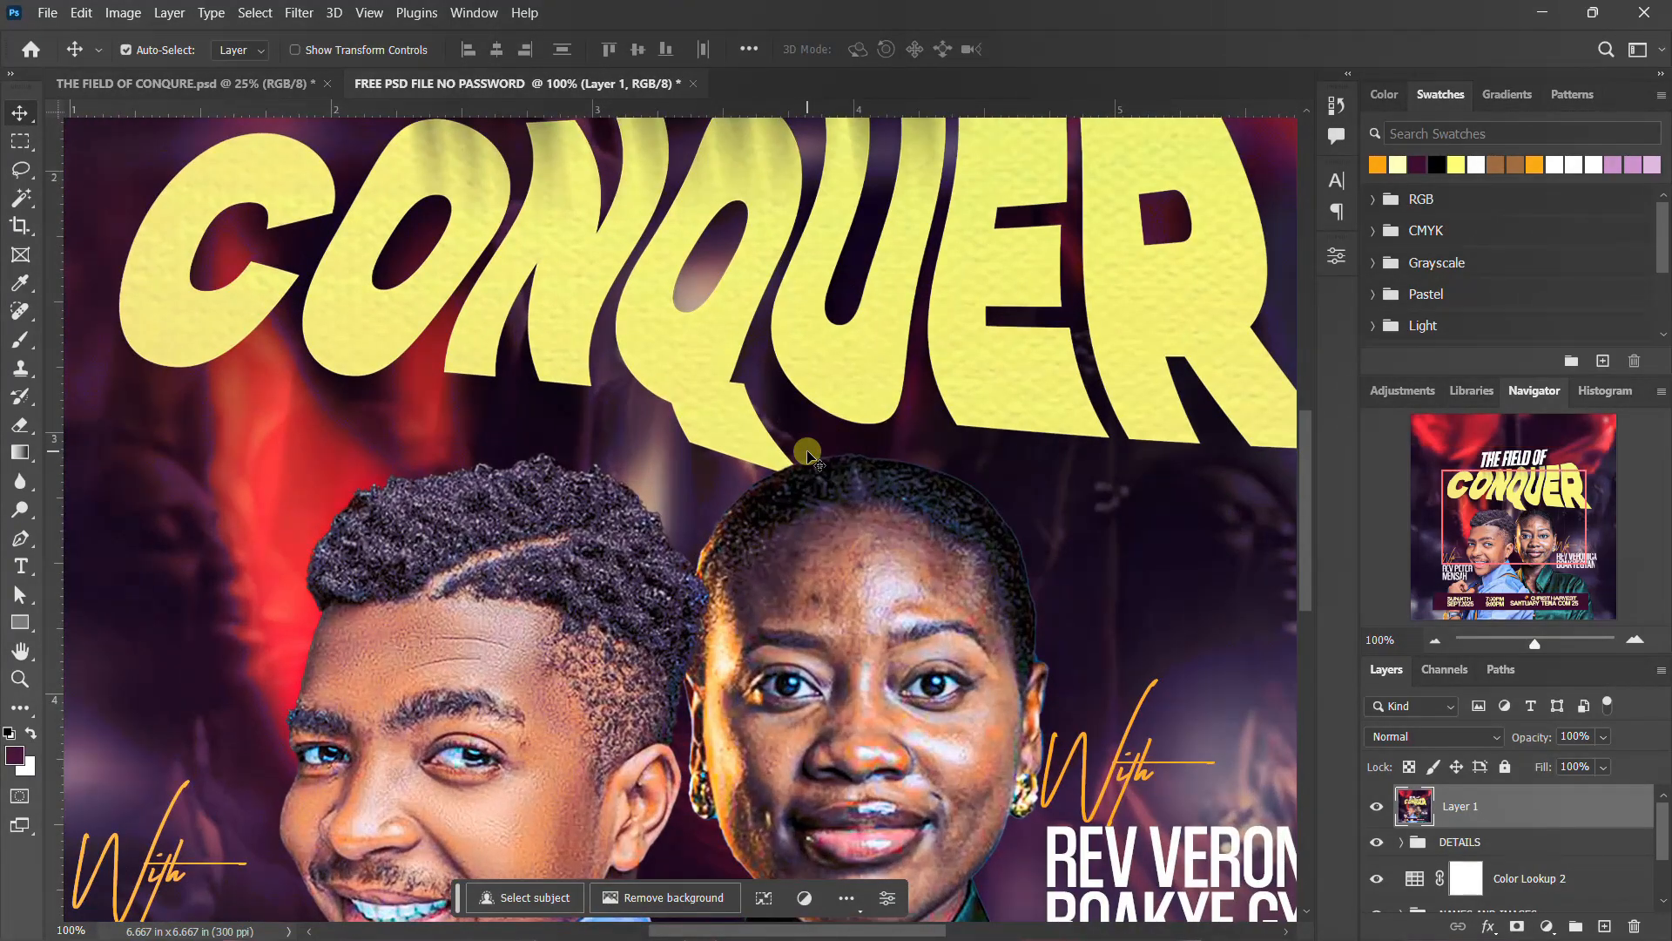
pyautogui.scroll(-4, 808, 456)
pyautogui.scroll(-1, 808, 456)
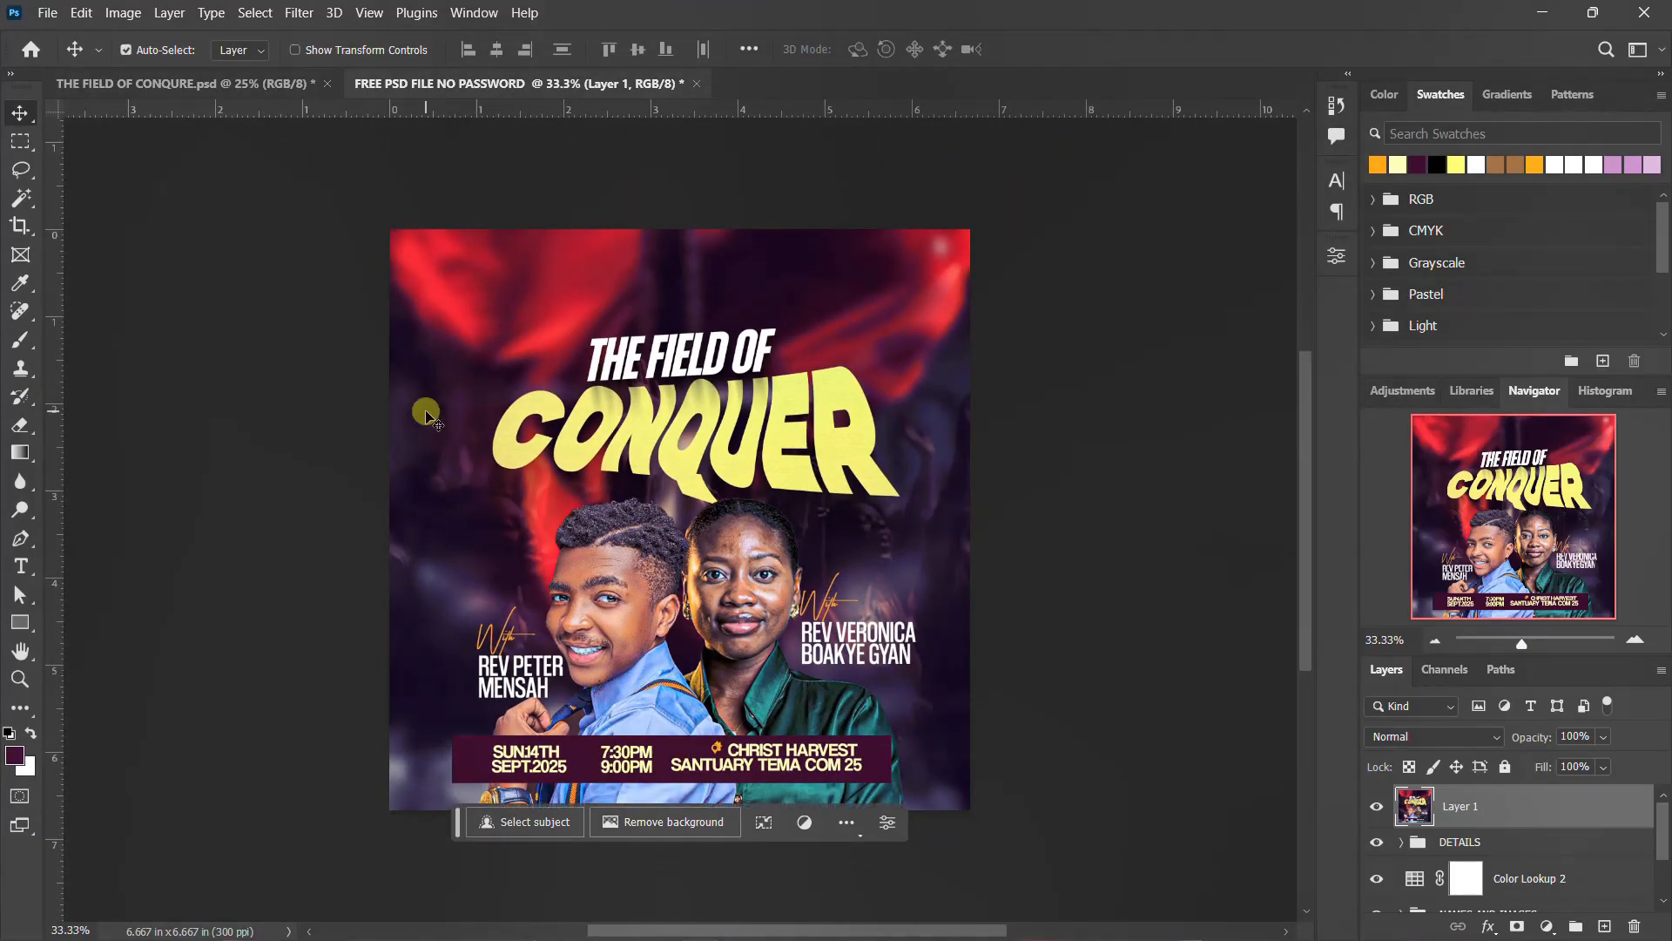
pyautogui.scroll(1, 659, 250)
# Inspect the portraits and overall look in THE FIELD OF CONQURE.psd up close, then return to FREE PSD FILE NO PASSWORD
pyautogui.click(176, 96)
pyautogui.scroll(-4, 632, 598)
pyautogui.hotkey('ctrl', '0')
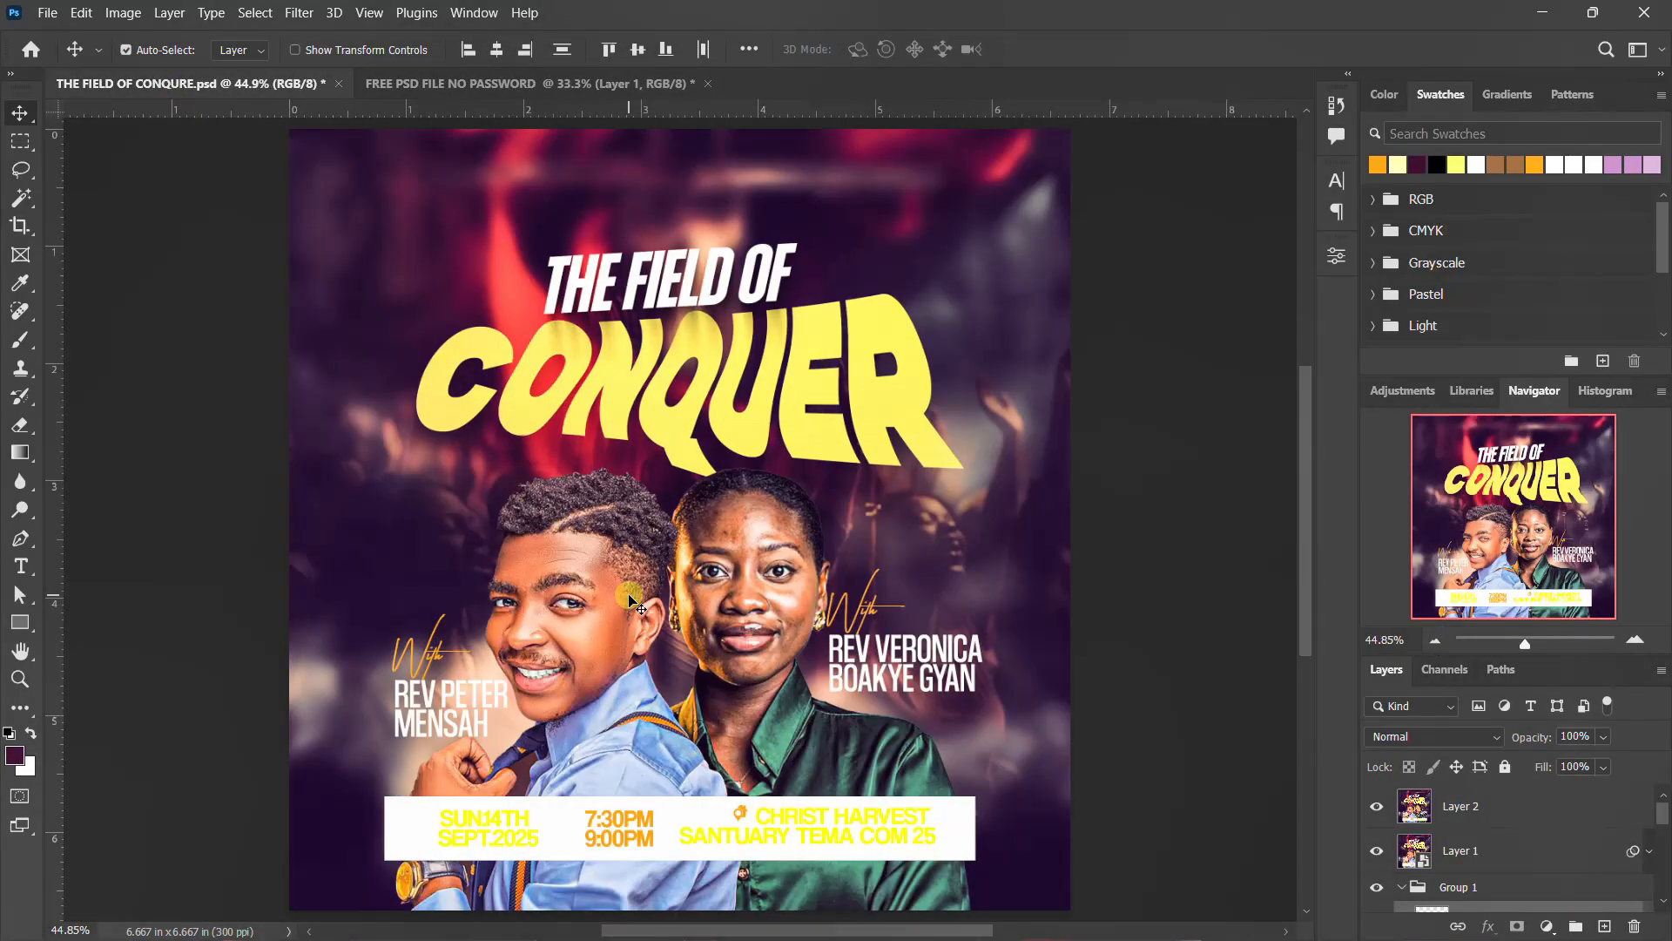
pyautogui.scroll(3, 631, 599)
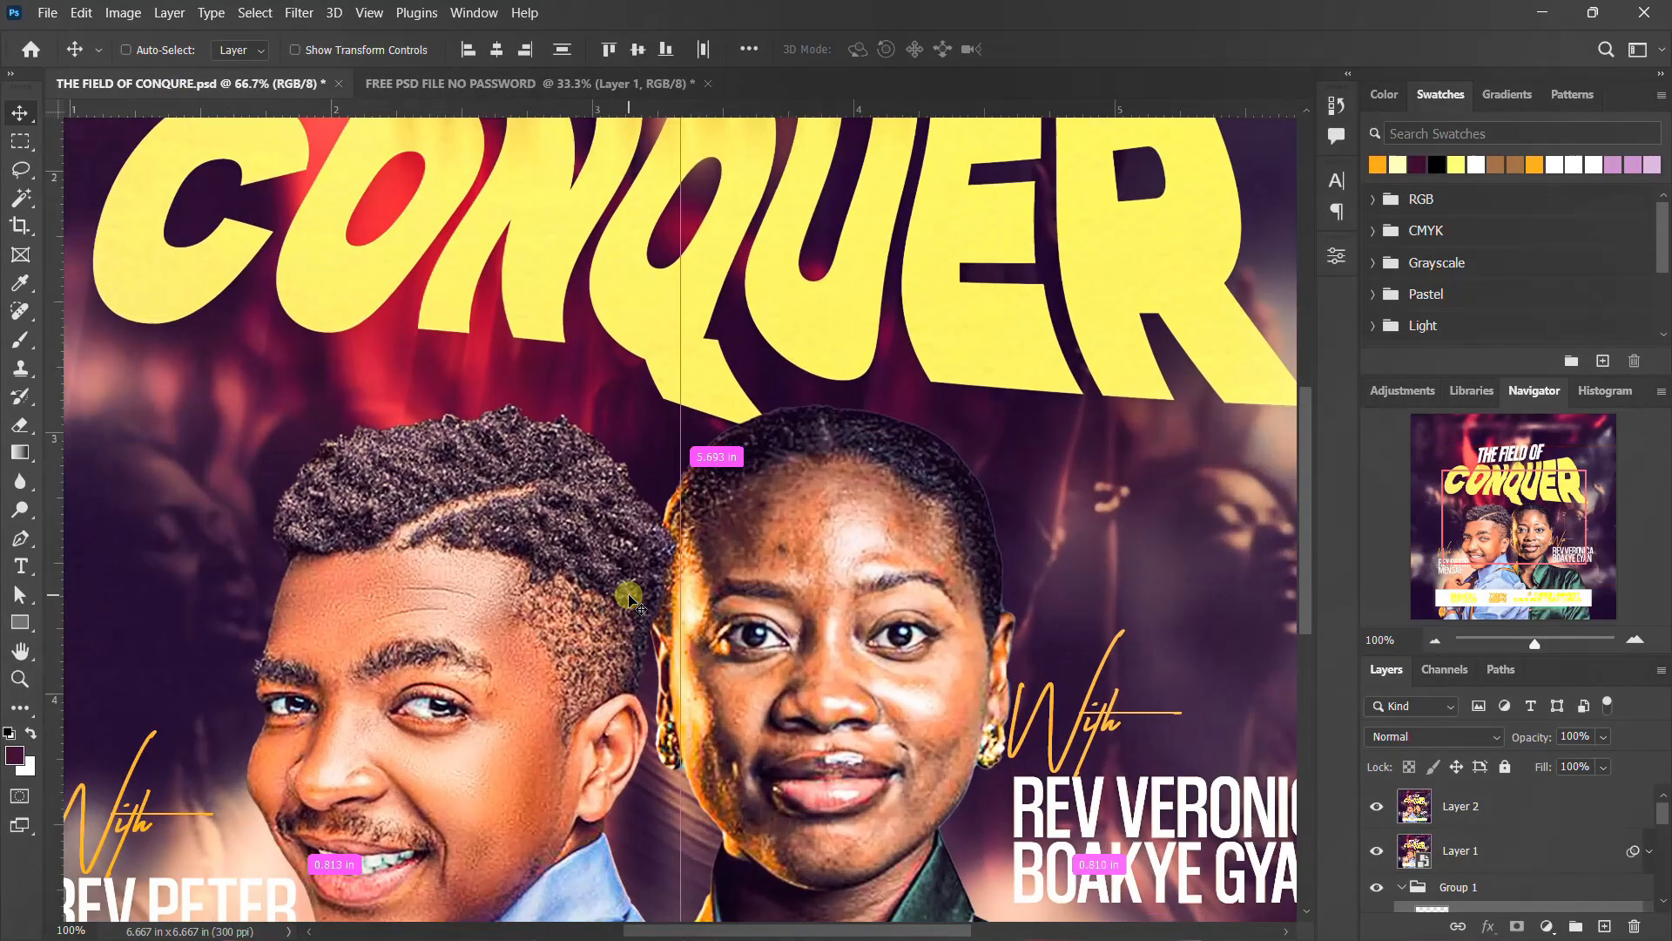
pyautogui.scroll(10, 631, 599)
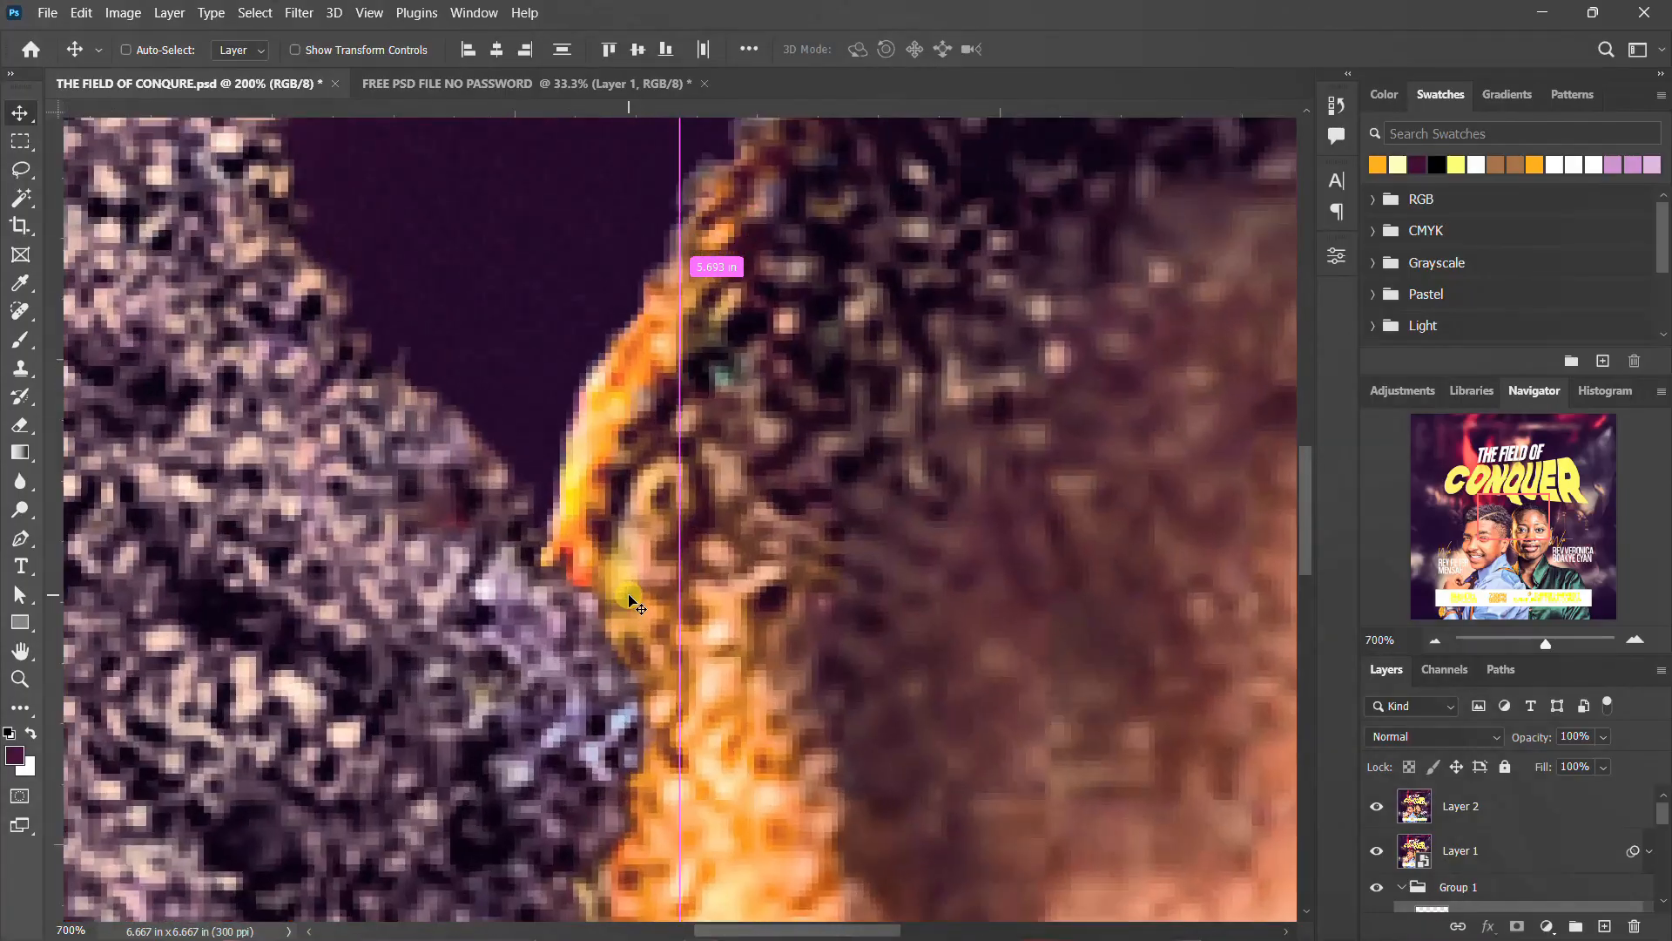
pyautogui.scroll(2, 629, 598)
pyautogui.scroll(-2, 629, 598)
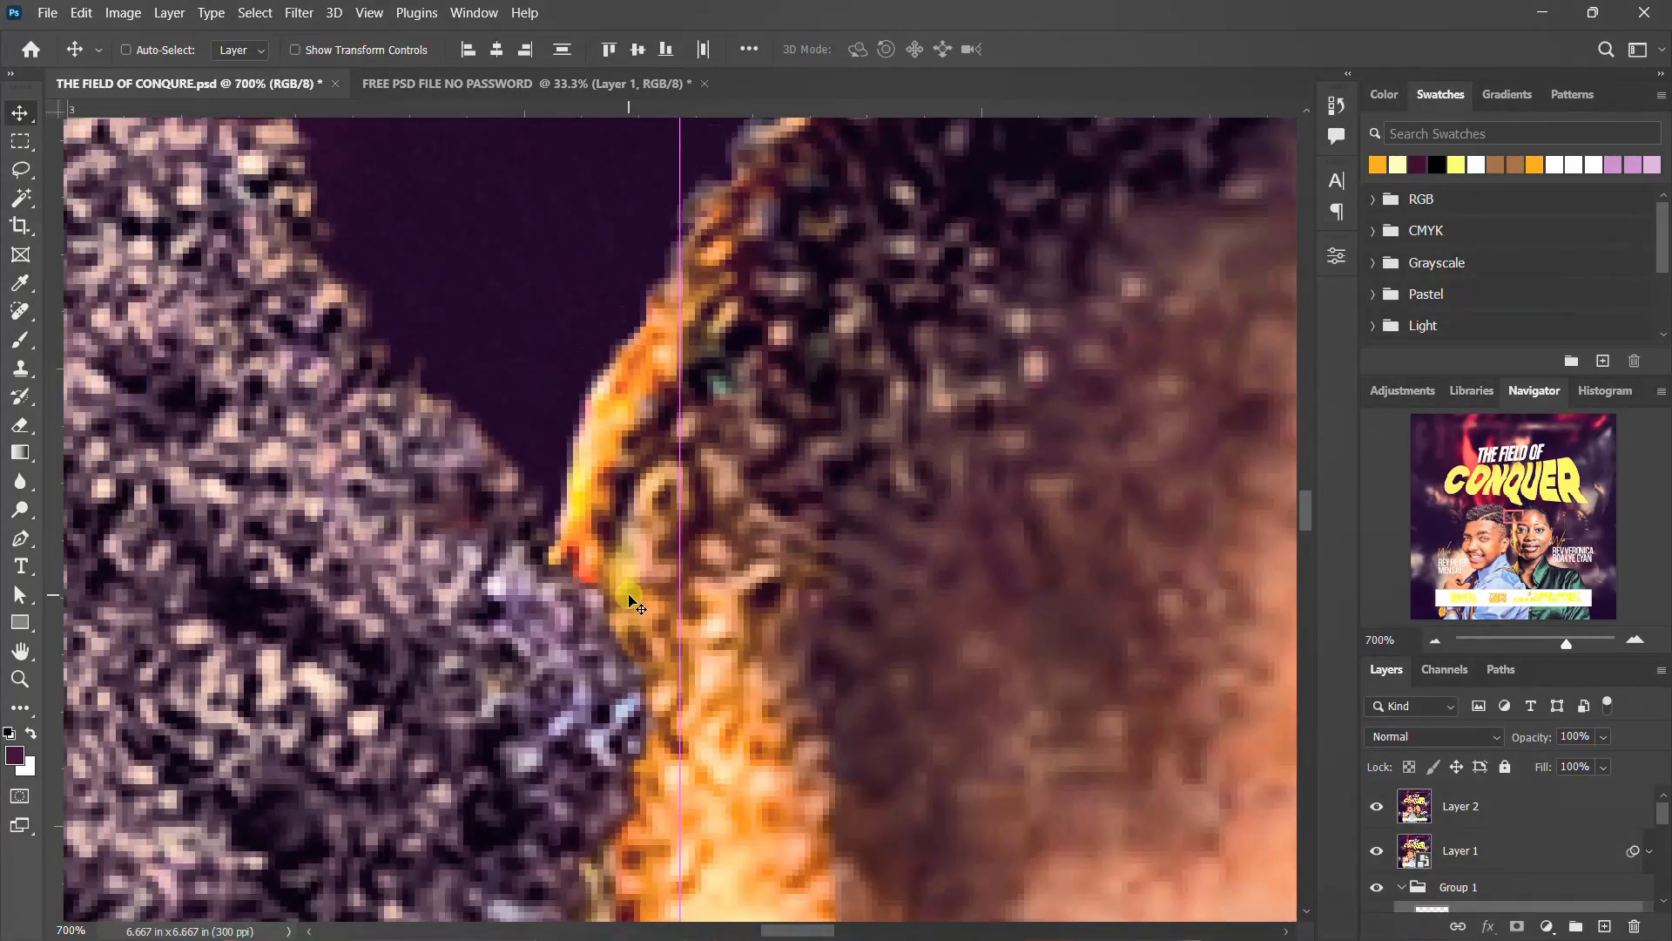
pyautogui.scroll(-13, 631, 599)
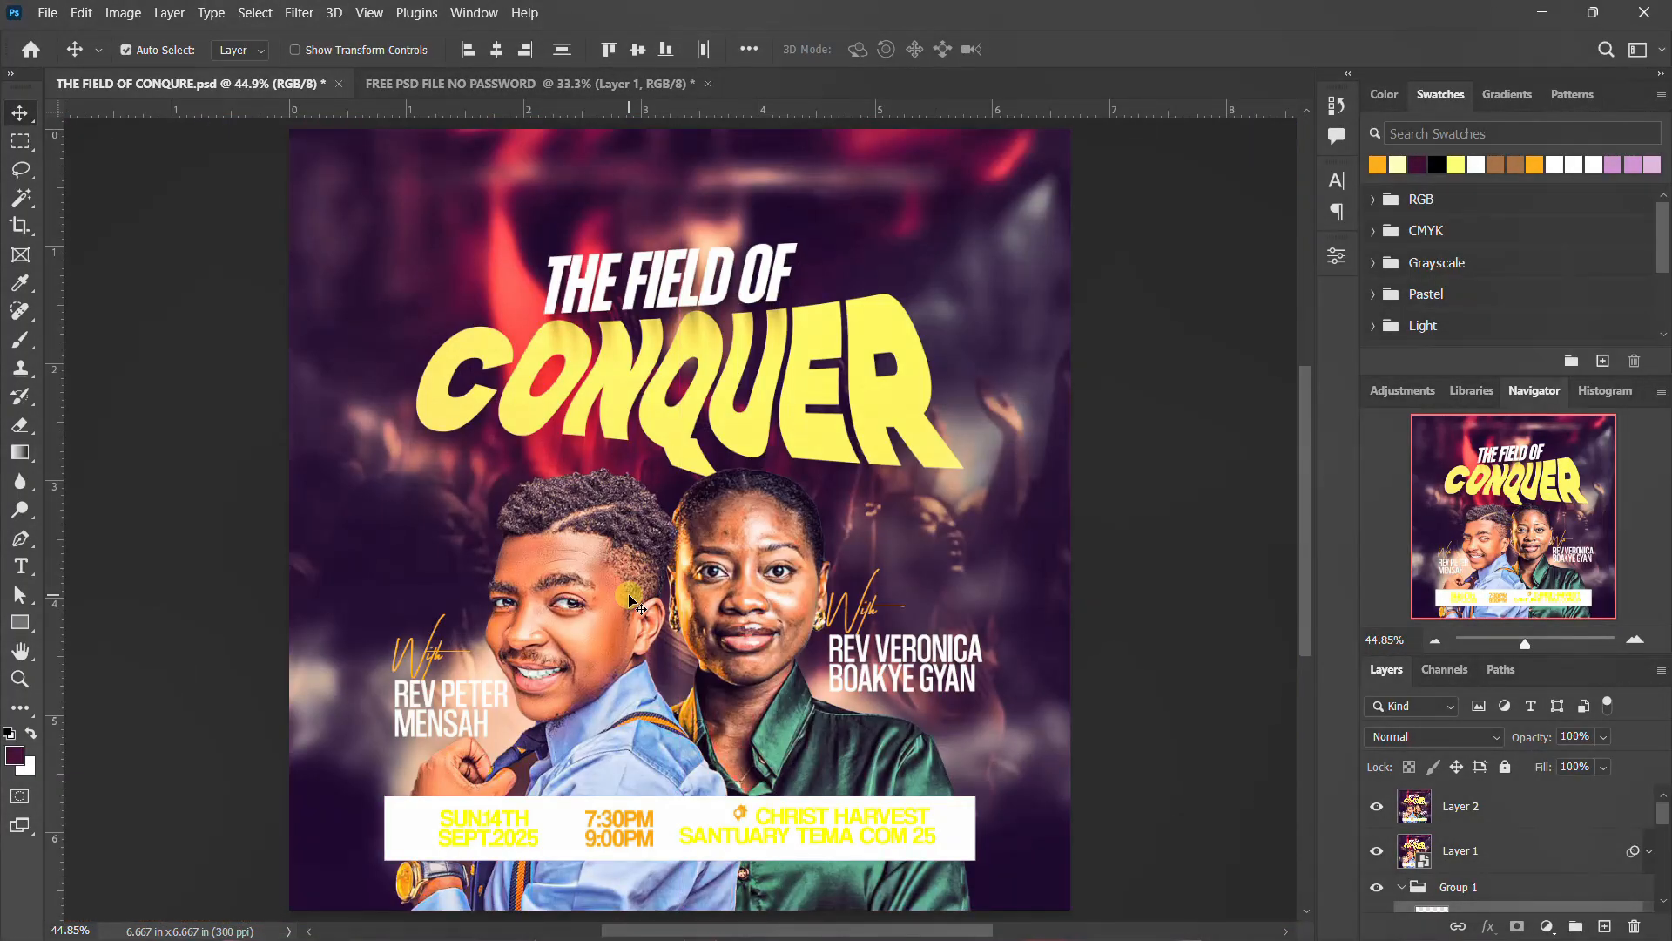
pyautogui.scroll(-3, 631, 600)
pyautogui.click(557, 84)
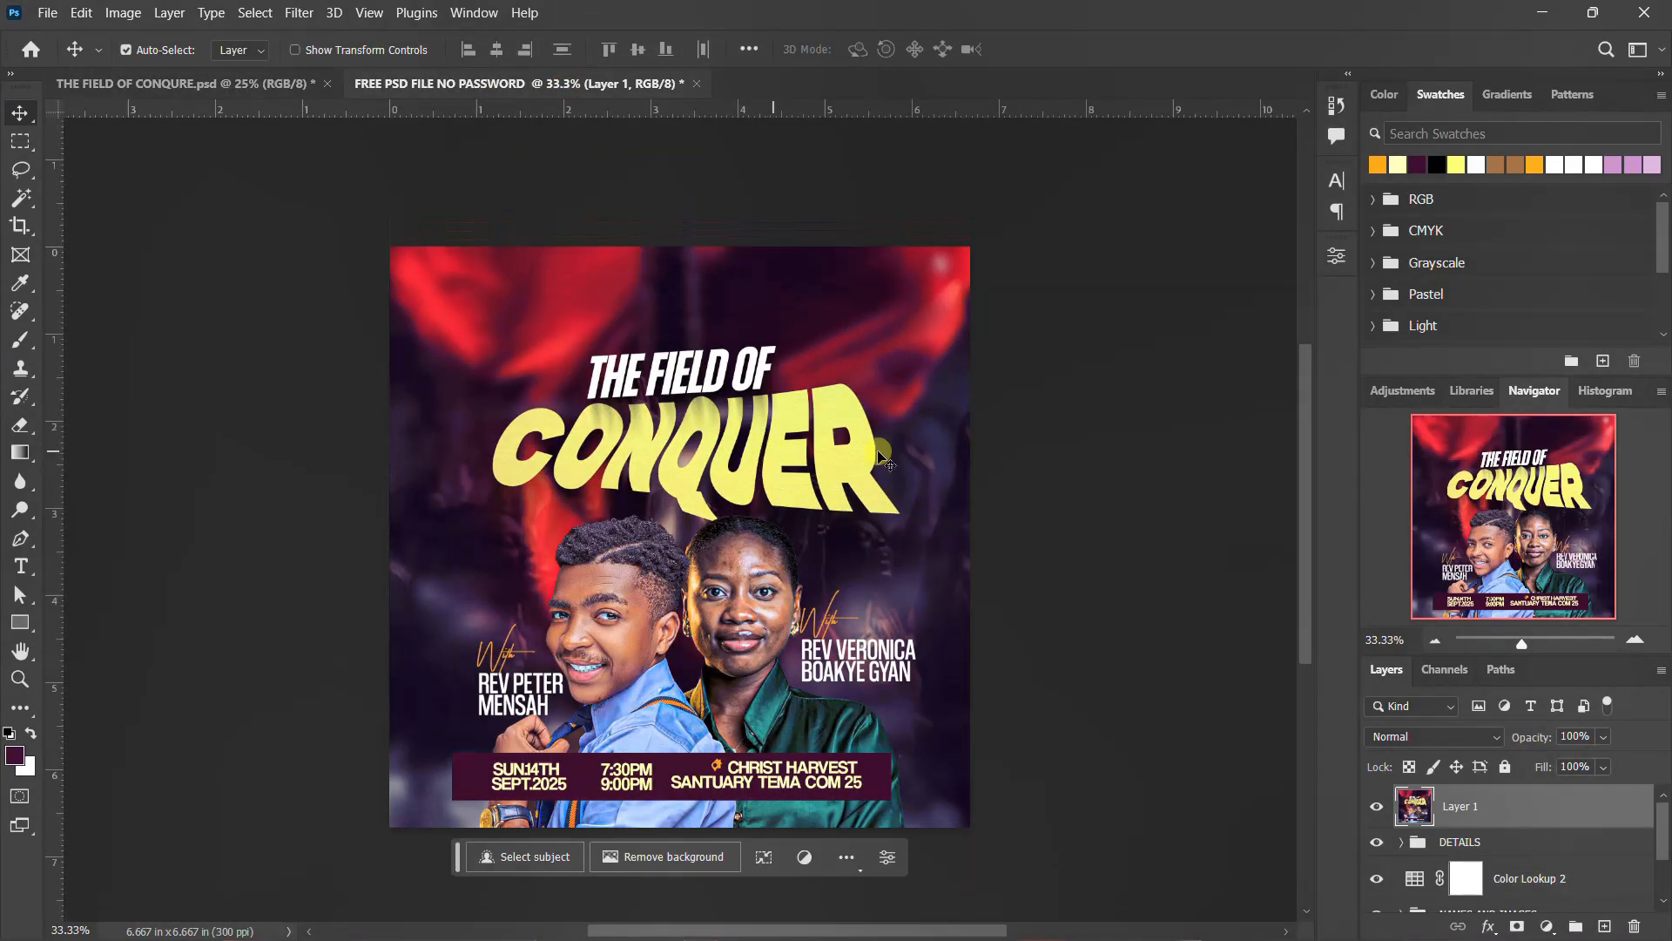